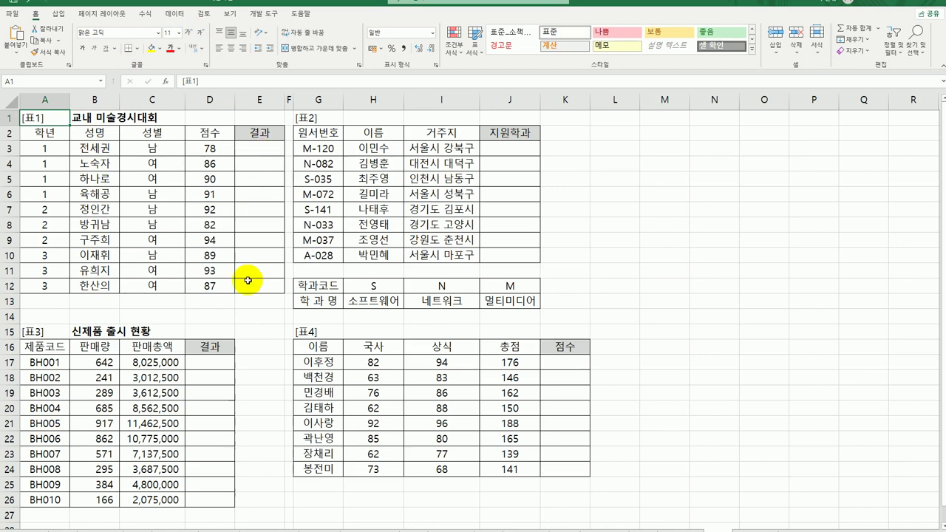
Start a RANK.EQ formula in cell E3 of 표1 with D3 as the number to rank
left_click(255, 148)
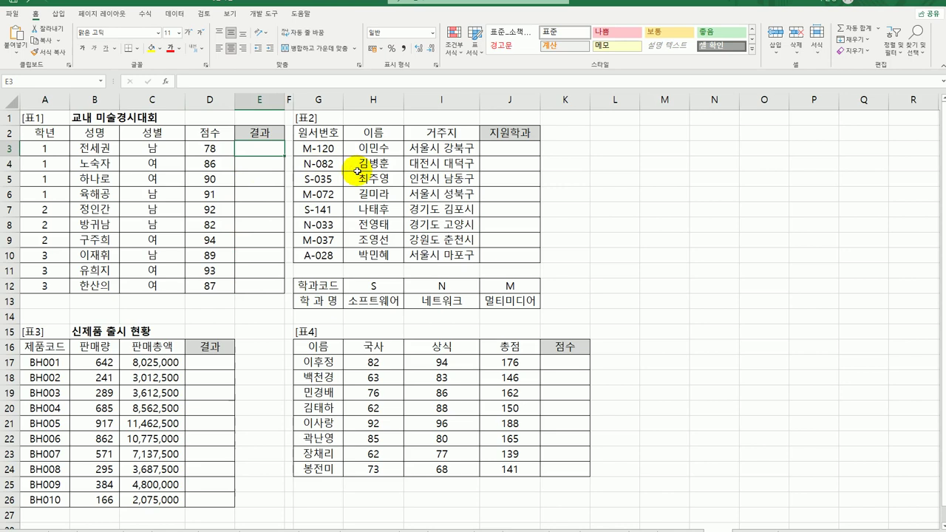
type("=")
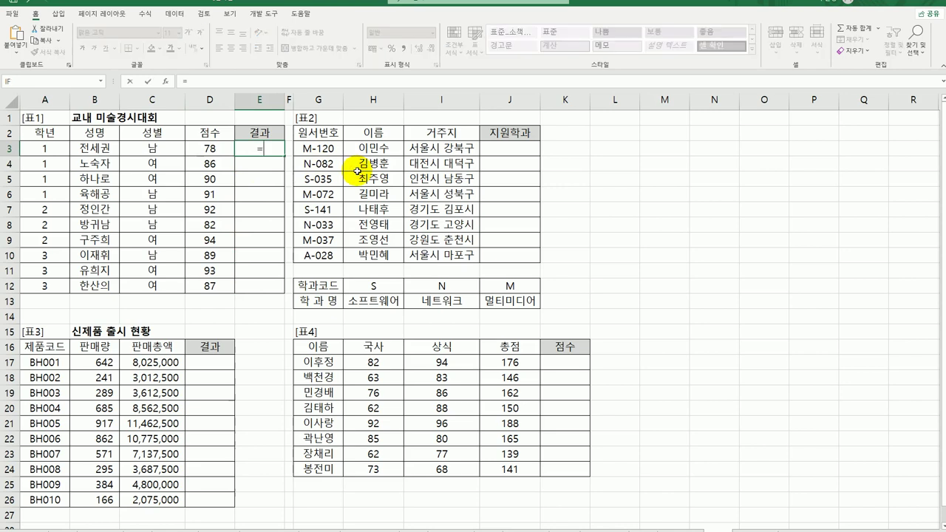
type("ㄱ")
type("rank.")
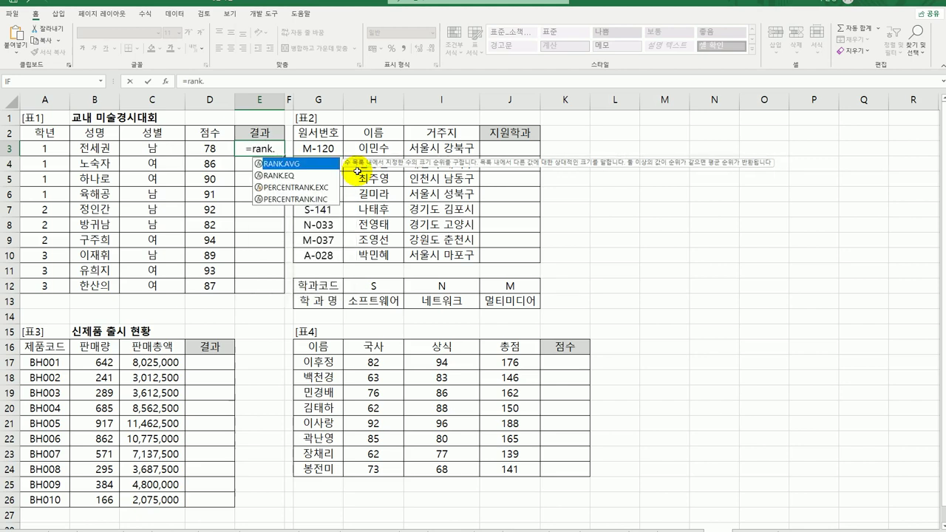
double_click(293, 176)
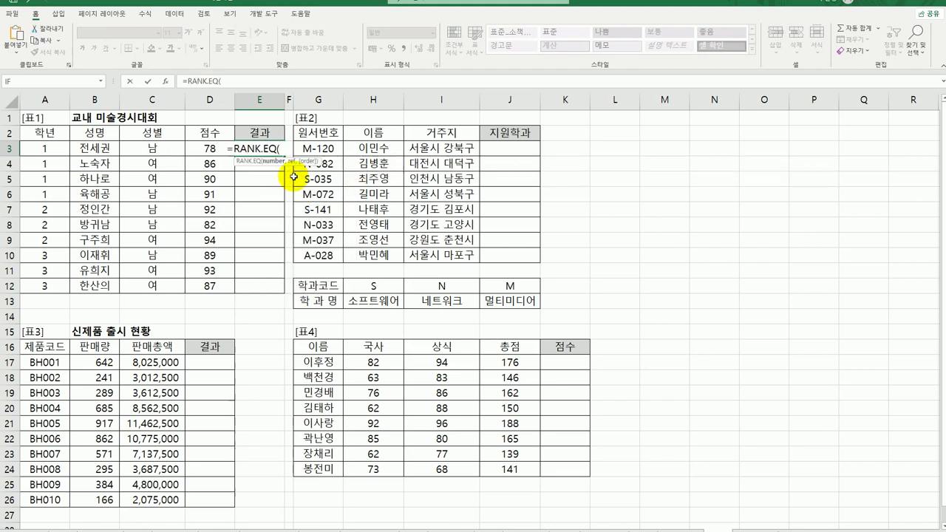
left_click(165, 80)
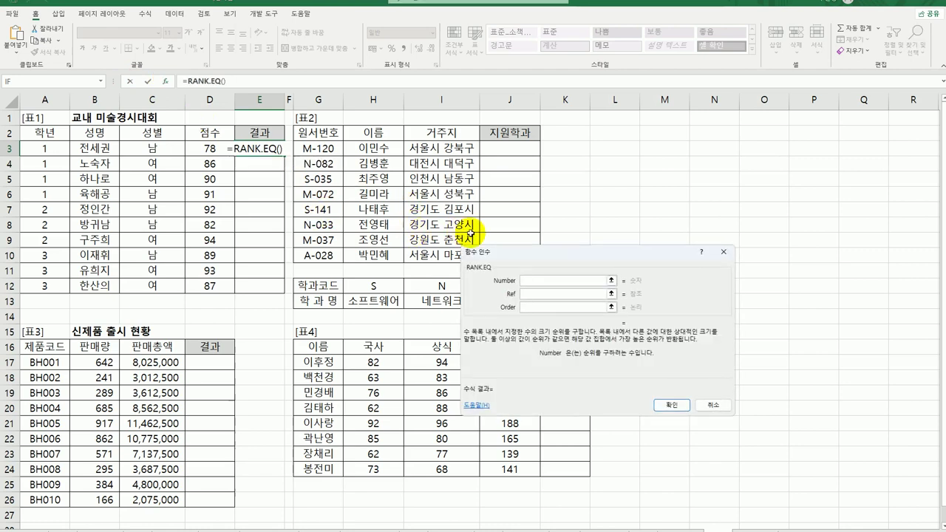
left_click(210, 149)
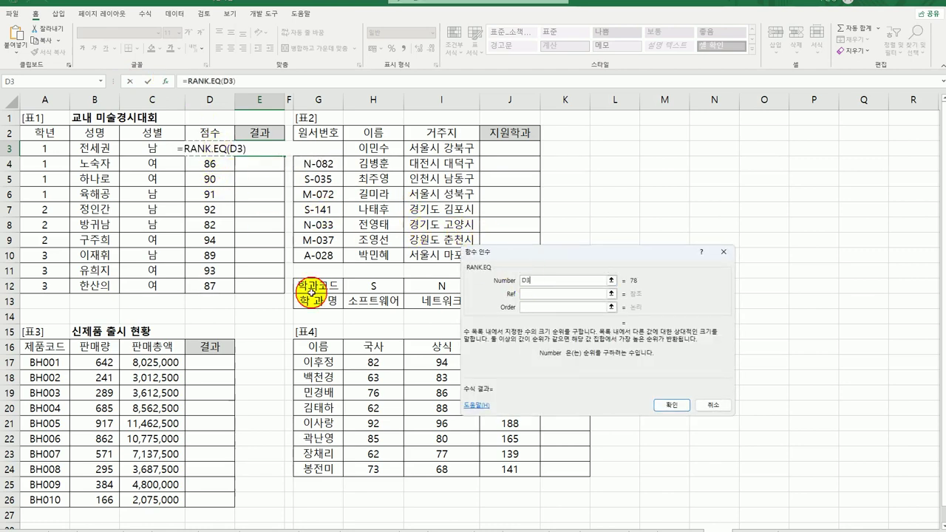
Complete the ranking with the absolute range $D$3:$D$12 and order 0, and copy the formula down to E12
left_click(520, 295)
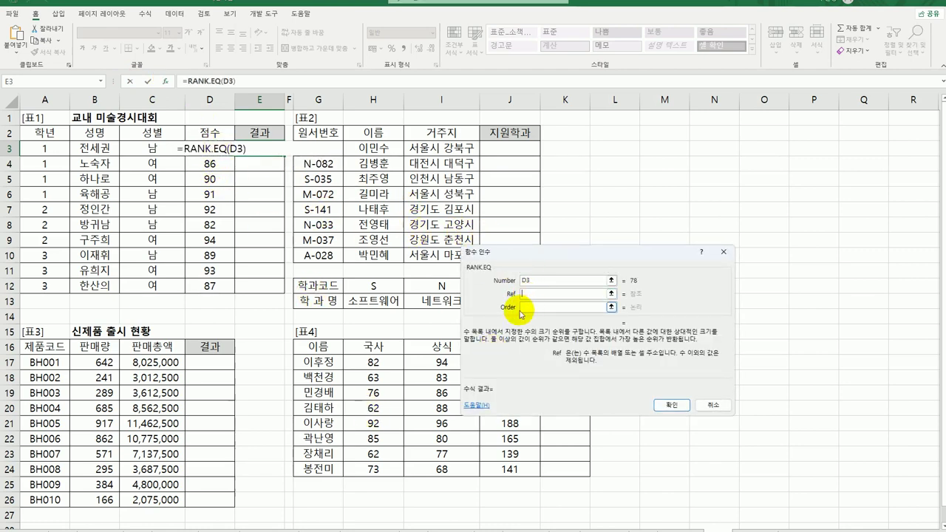
left_click(196, 152)
left_click_drag(195, 158, 208, 287)
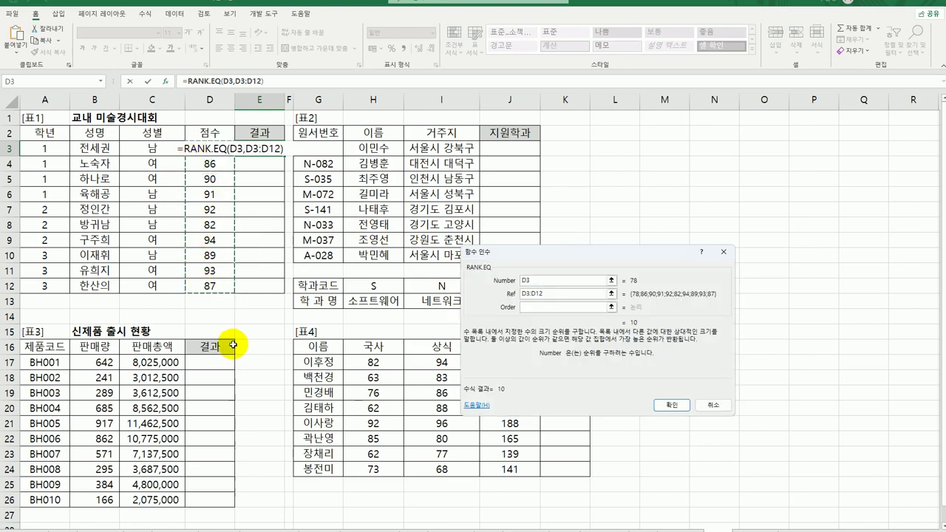
key("F4")
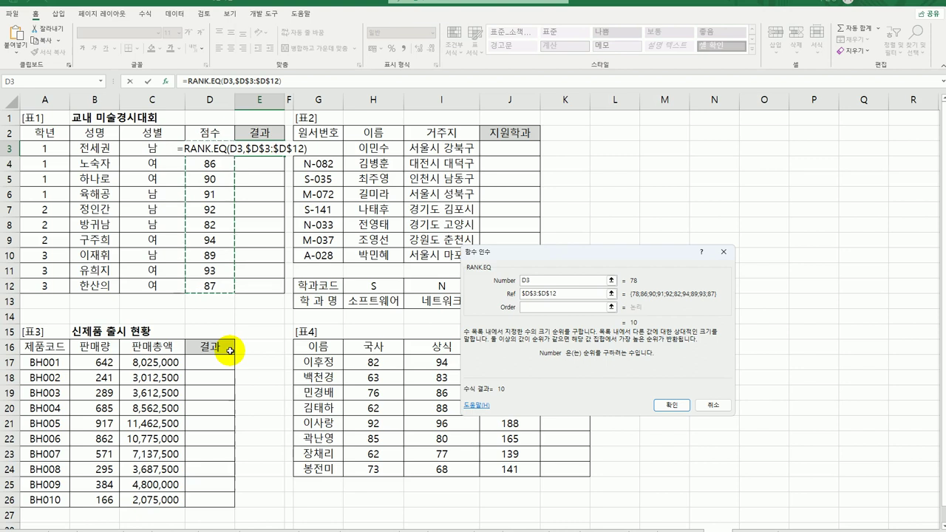
left_click(528, 308)
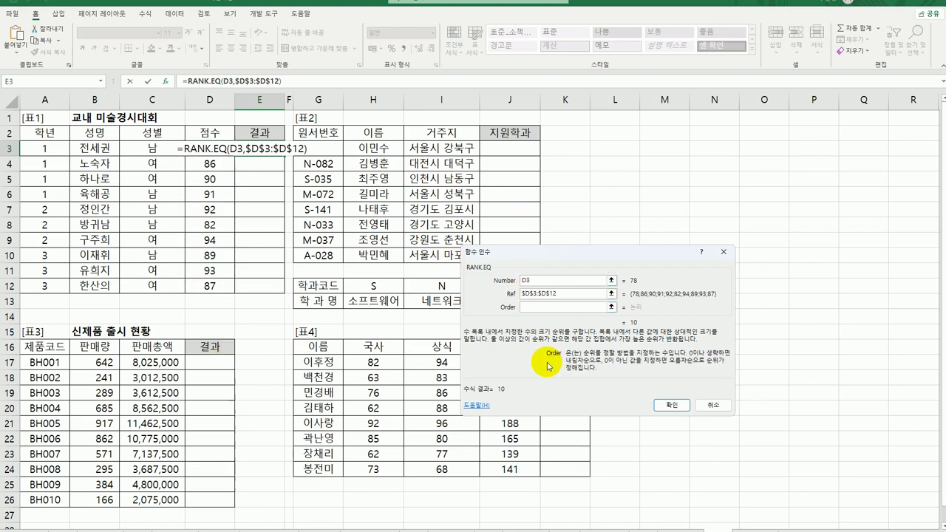
type("0")
left_click(670, 405)
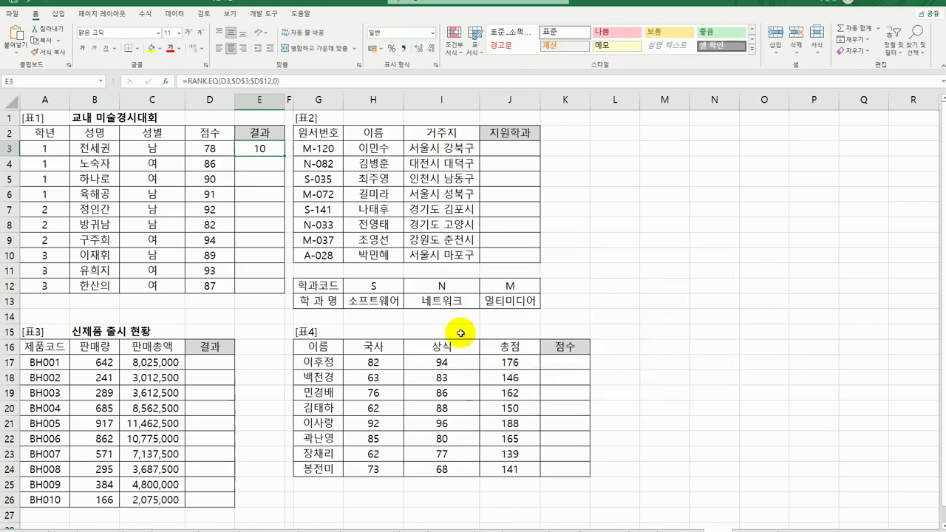
left_click_drag(284, 156, 278, 294)
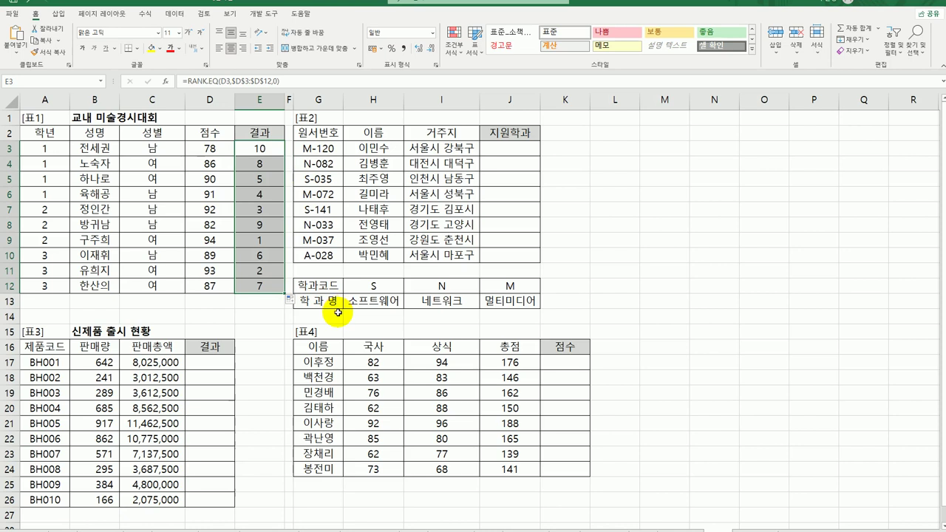
Wrap E3's RANK.EQ formula in a CHOOSE function so the rank serves as its index number
double_click(262, 148)
left_click(190, 147)
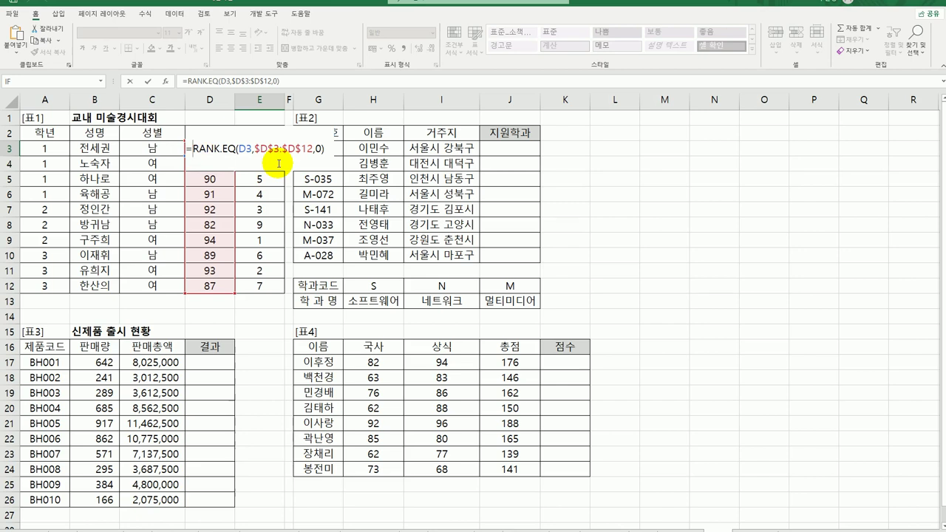
type("choo")
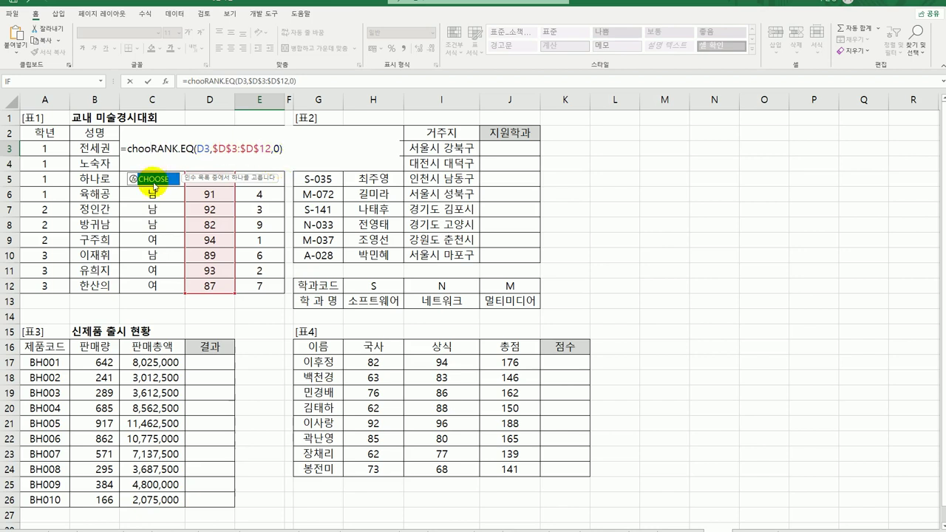
double_click(153, 178)
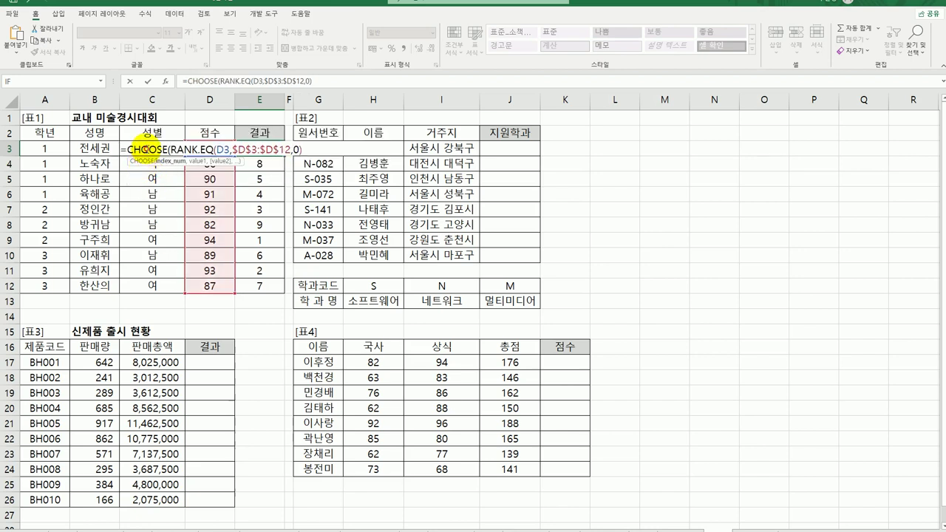
left_click(166, 82)
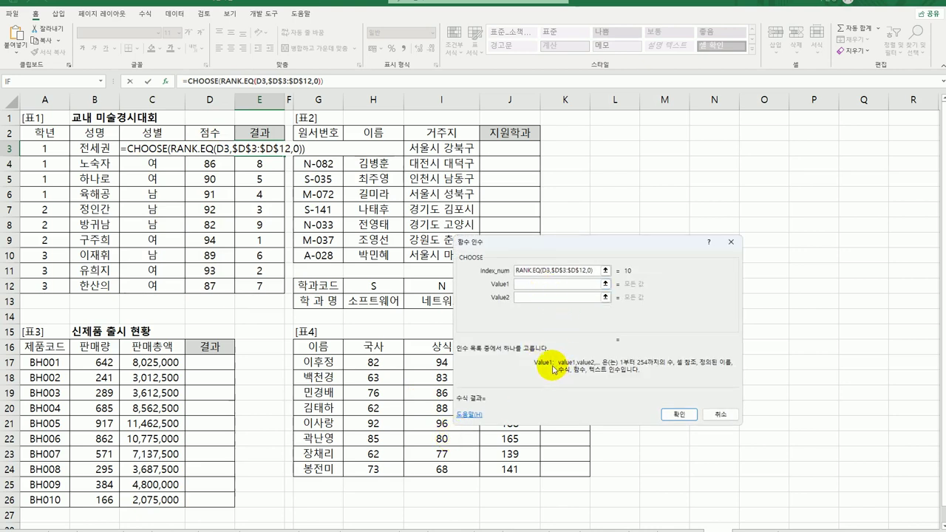
Set the first three CHOOSE values to "대상", "금상" and "은상"
type("eo")
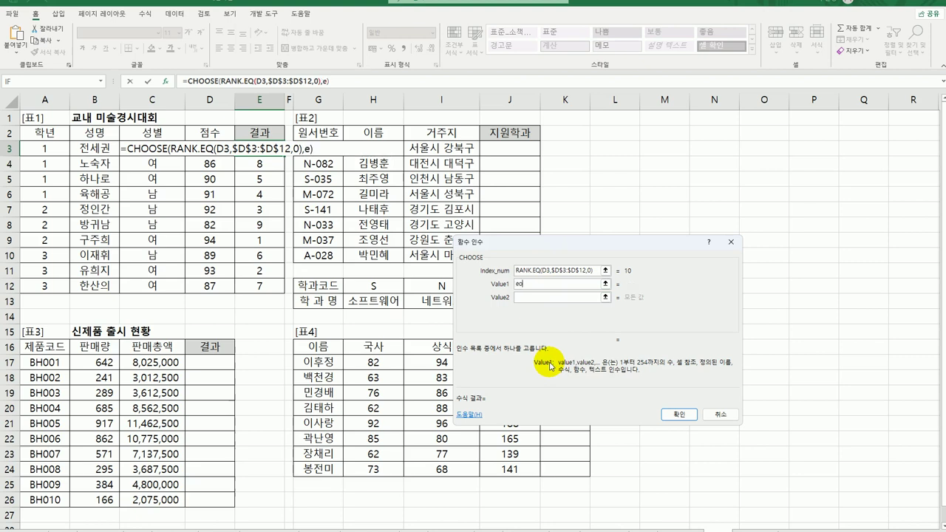
type("대상")
key("Tab")
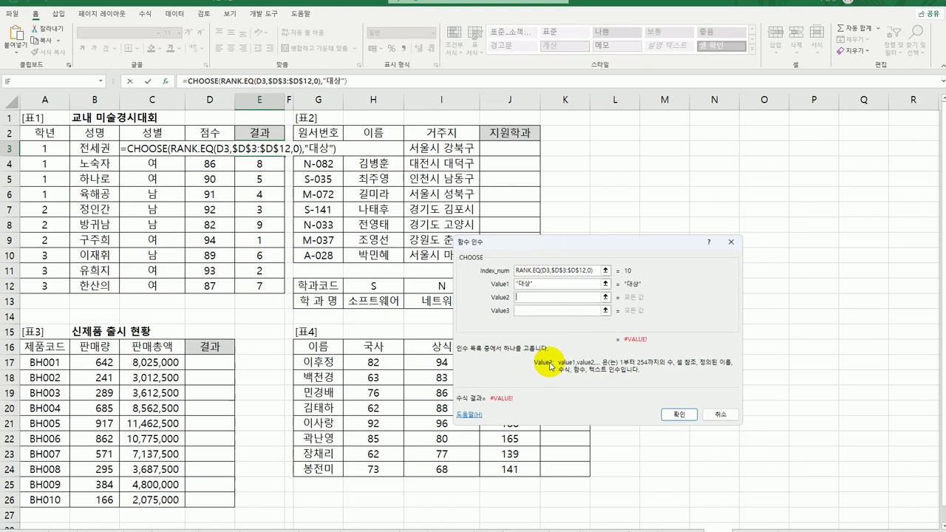
type("금상")
key("Tab")
type("은상")
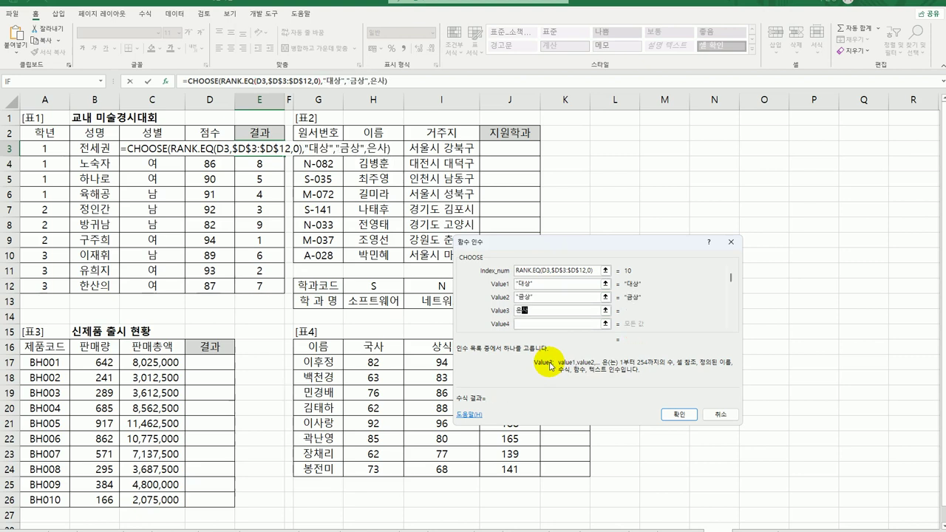
Set the fourth CHOOSE value to "동상" and copy E3's completed formula down to E12
key("Tab")
type("ㅈ려상")
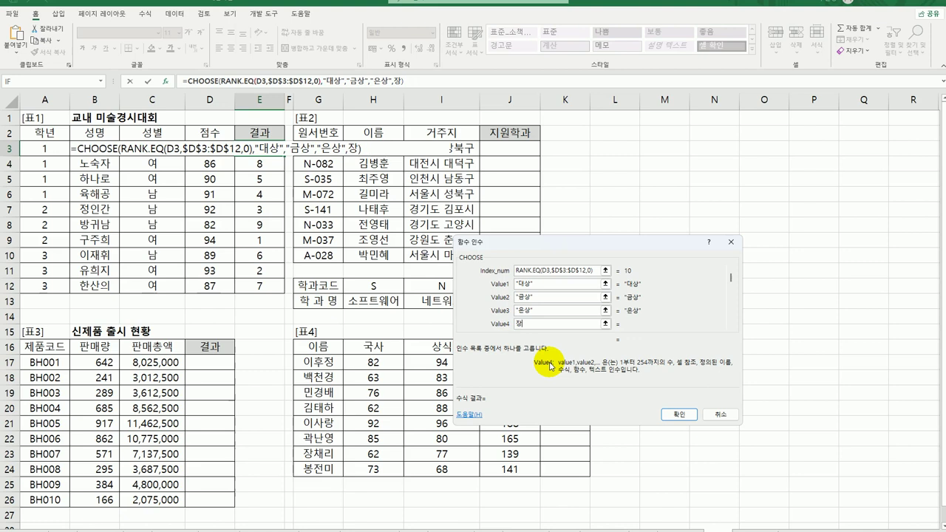
key("BackSpace")
key("BackSpace")
key("BackSpace")
type("ㄷ")
type("동상")
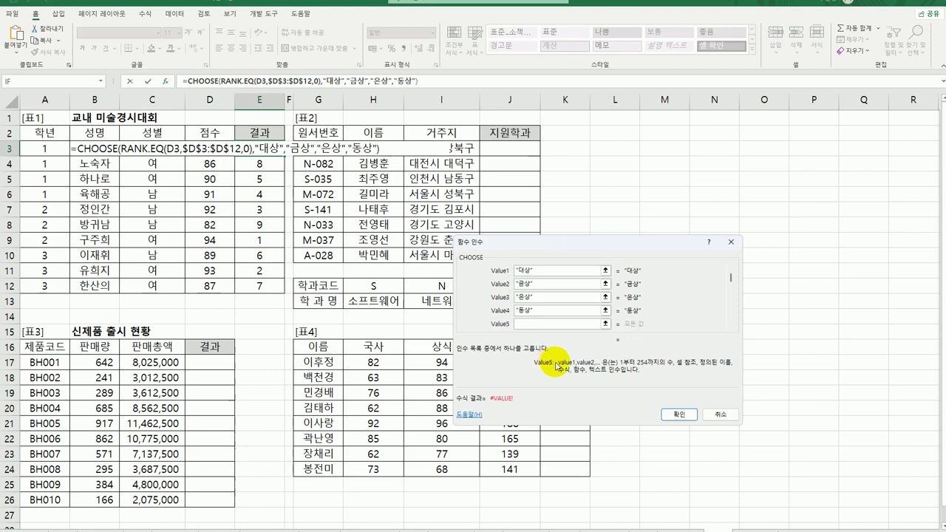
left_click(669, 416)
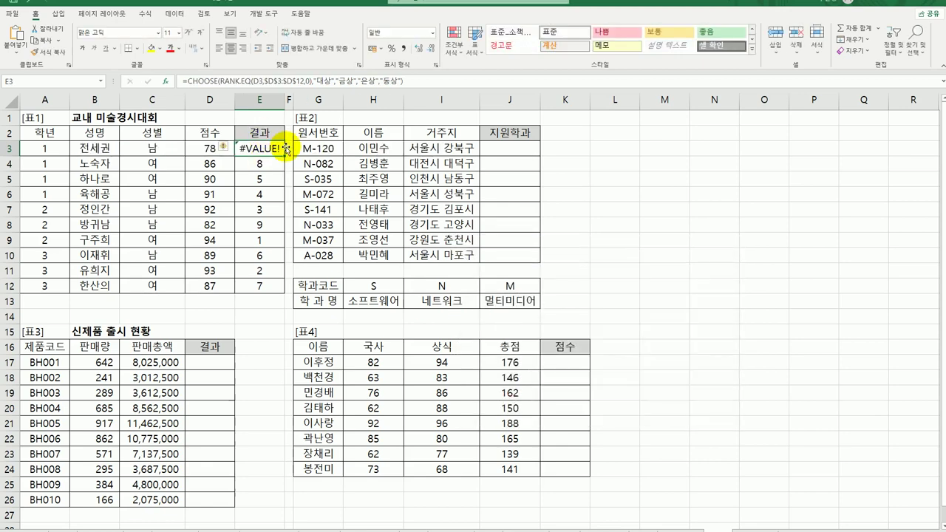
left_click_drag(284, 154, 272, 286)
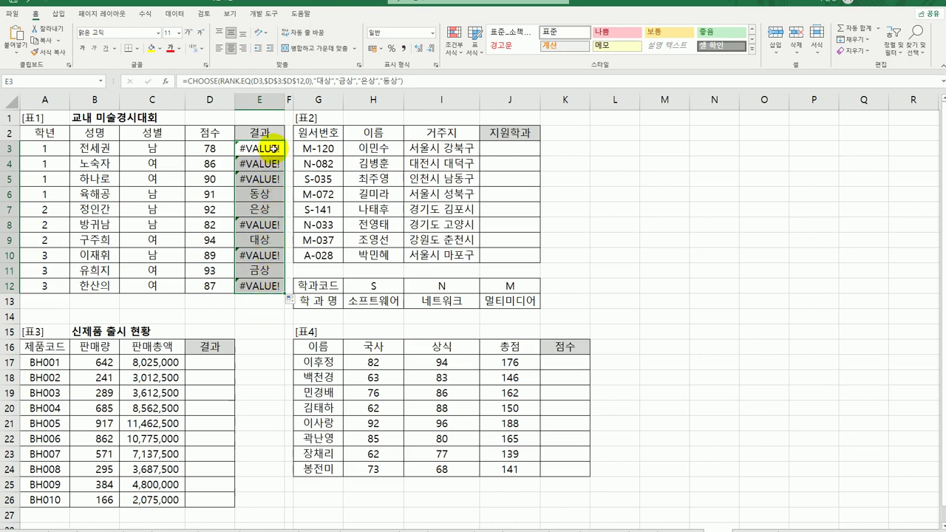
Wrap E3's CHOOSE formula in an IFERROR function and open the function's arguments
double_click(274, 148)
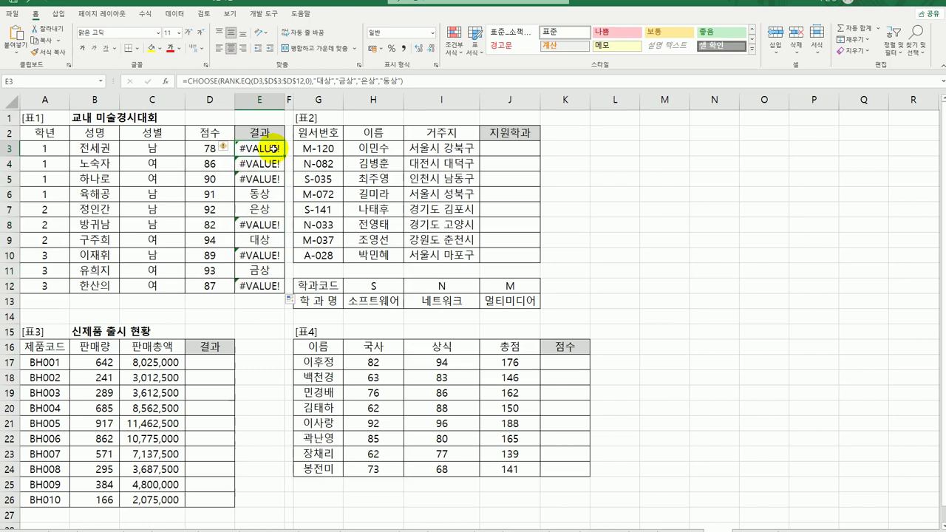
left_click(81, 147)
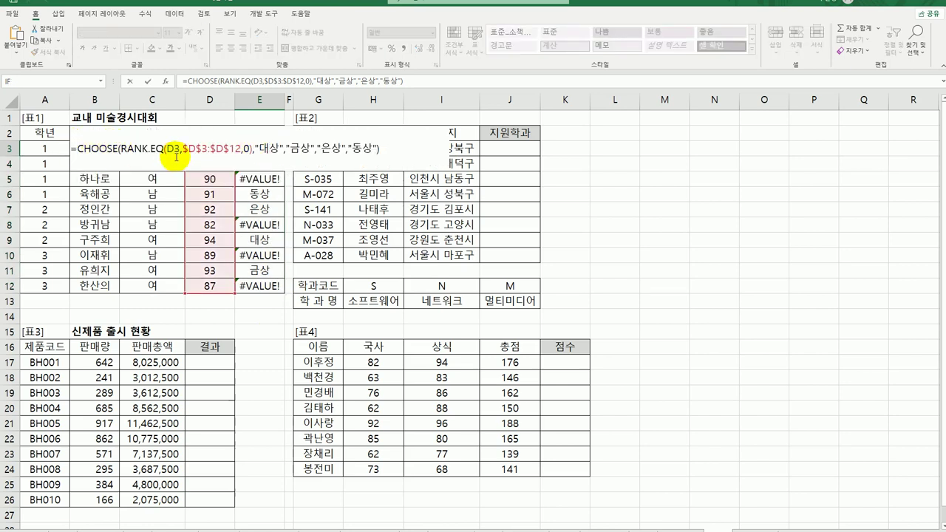
type("ㅑ")
key("BackSpace")
type("if")
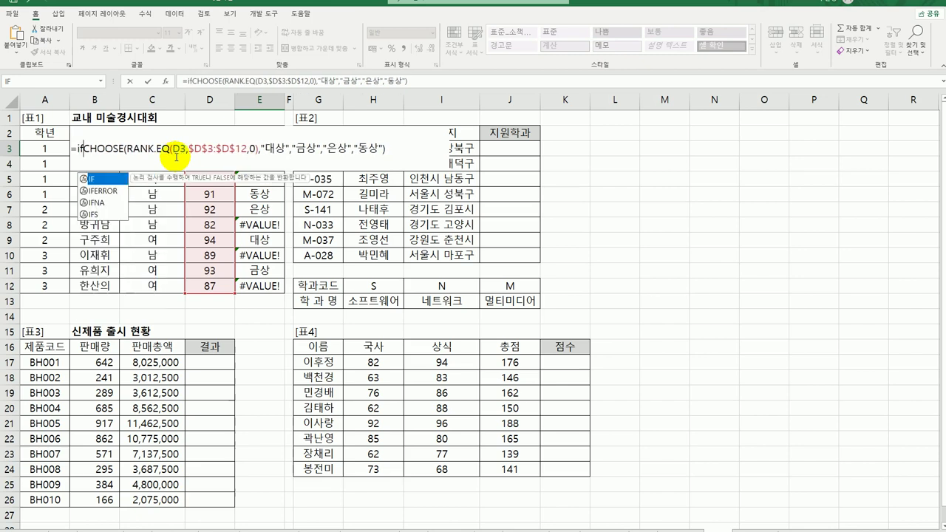
double_click(100, 191)
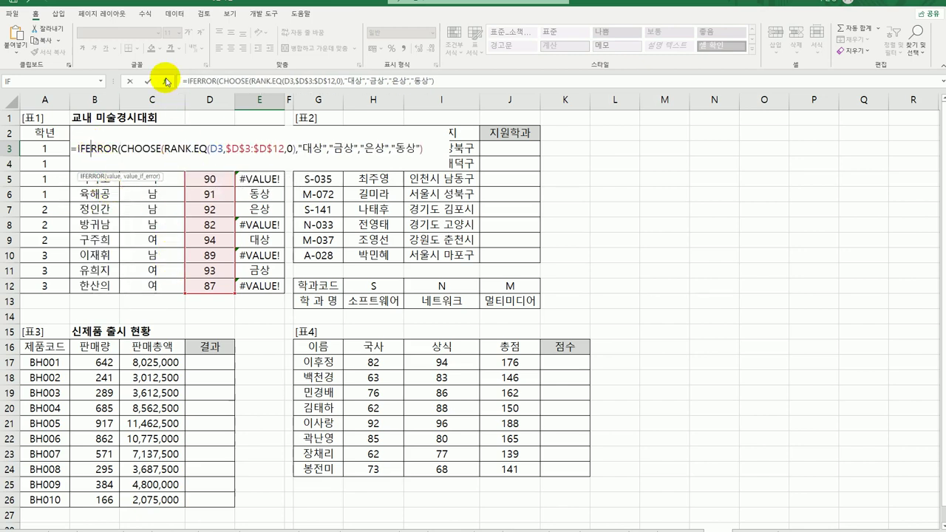
left_click(164, 80)
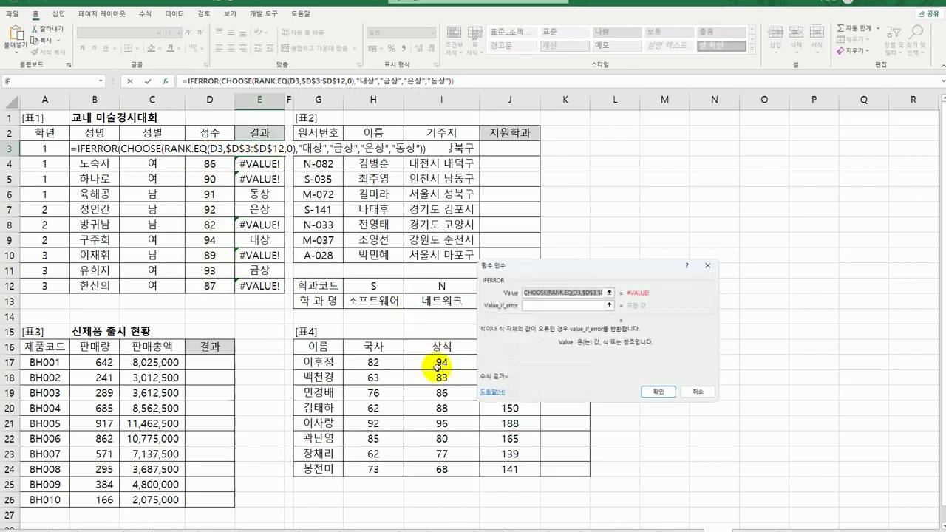
Set IFERROR to return an empty string "" on errors and copy E3's formula down to E12
left_click(554, 303)
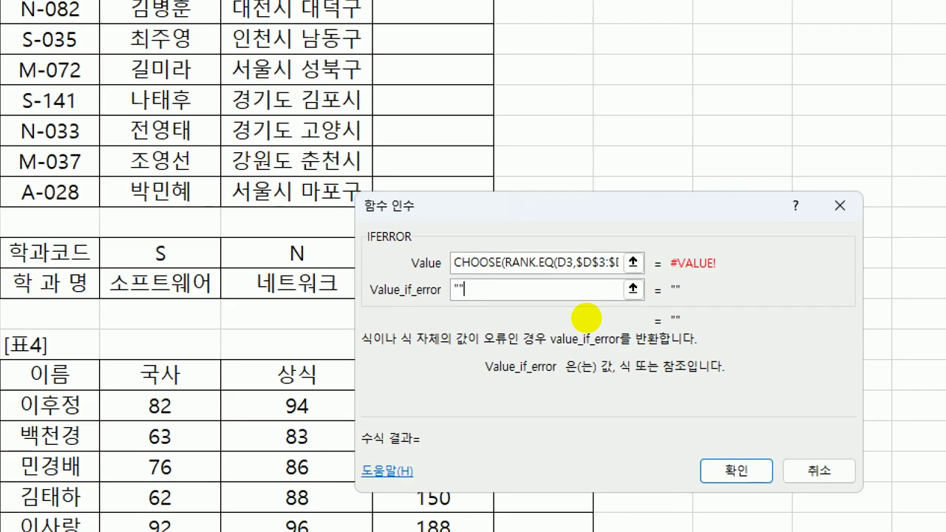
mouse_move(473, 309)
left_mouse_down()
mouse_move(451, 295)
mouse_move(477, 284)
left_mouse_up()
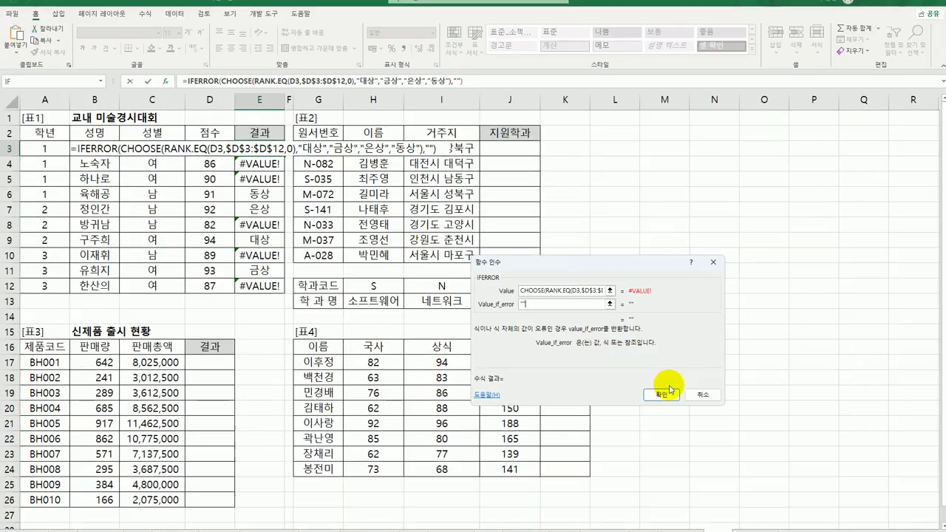
left_click(661, 394)
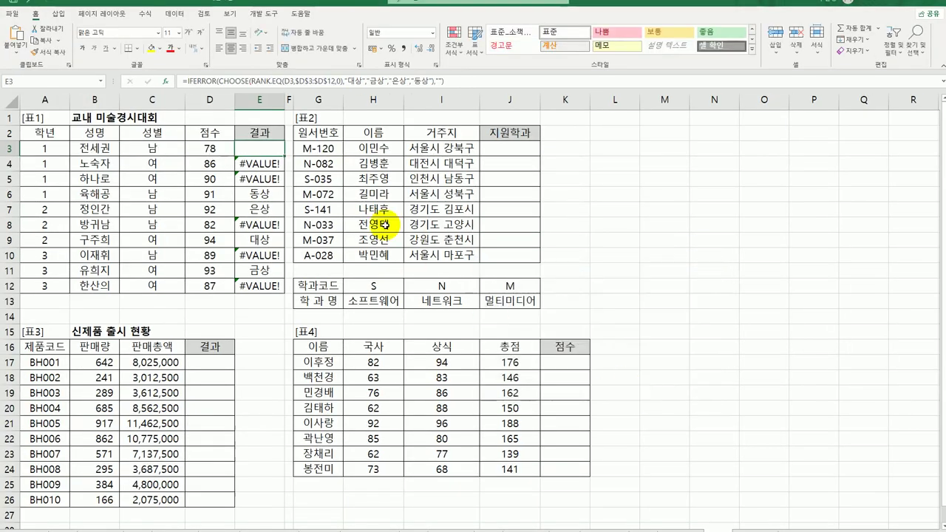
left_click_drag(284, 156, 285, 291)
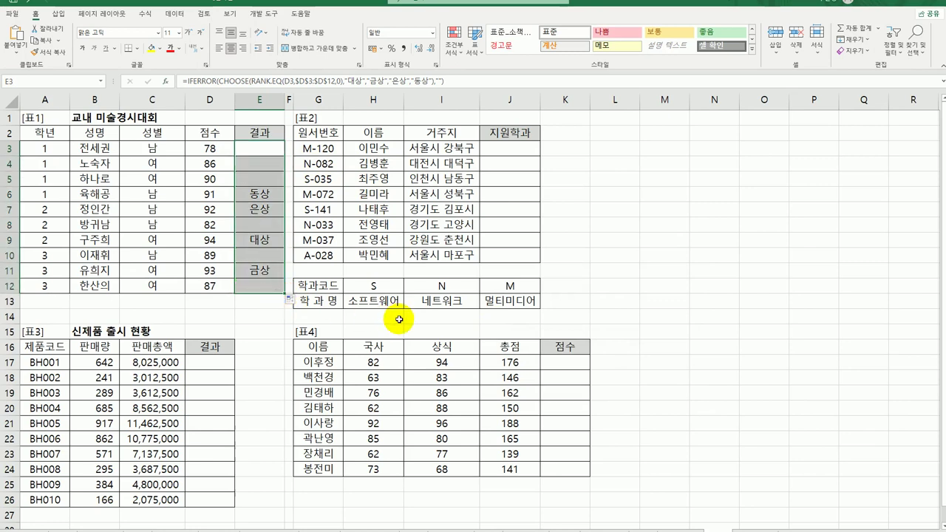
Enter =LEFT(G3,1) in J3 to extract the application number's first letter and copy it down to J10
left_click(509, 147)
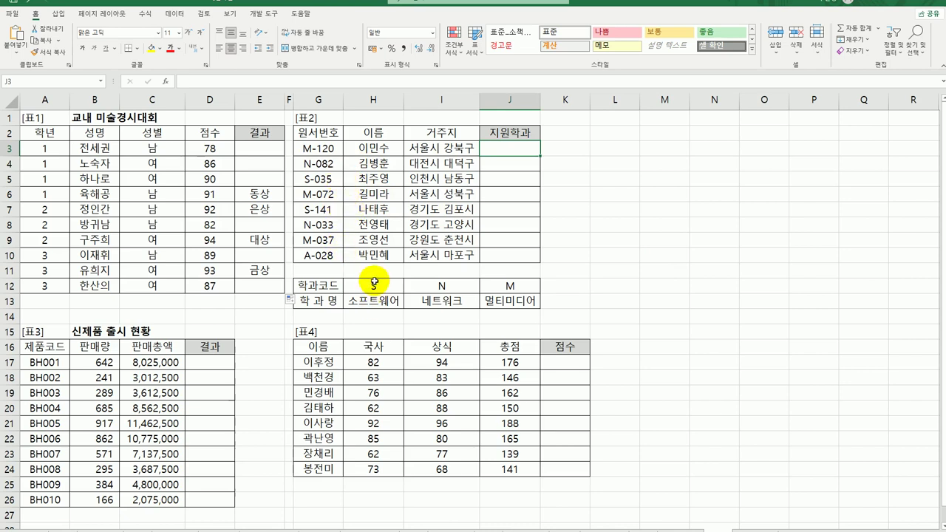
left_click_drag(373, 284, 500, 300)
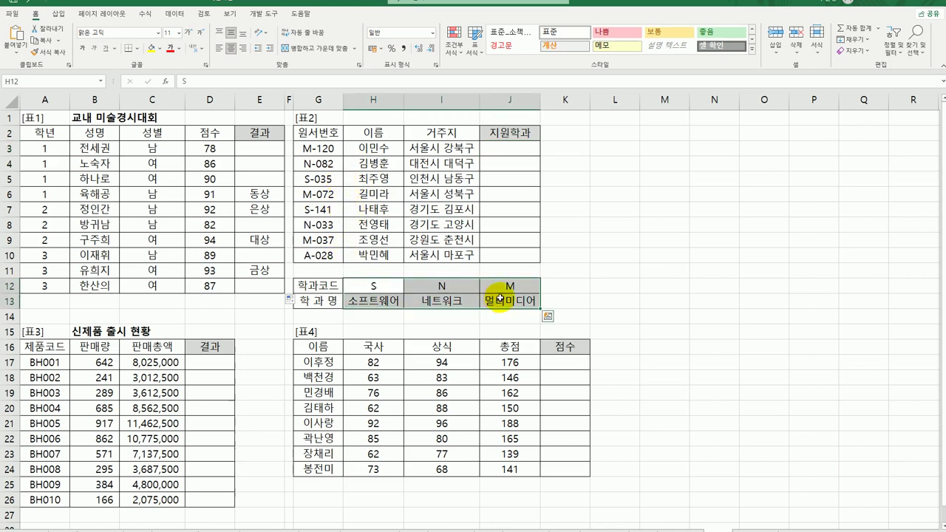
left_click(509, 150)
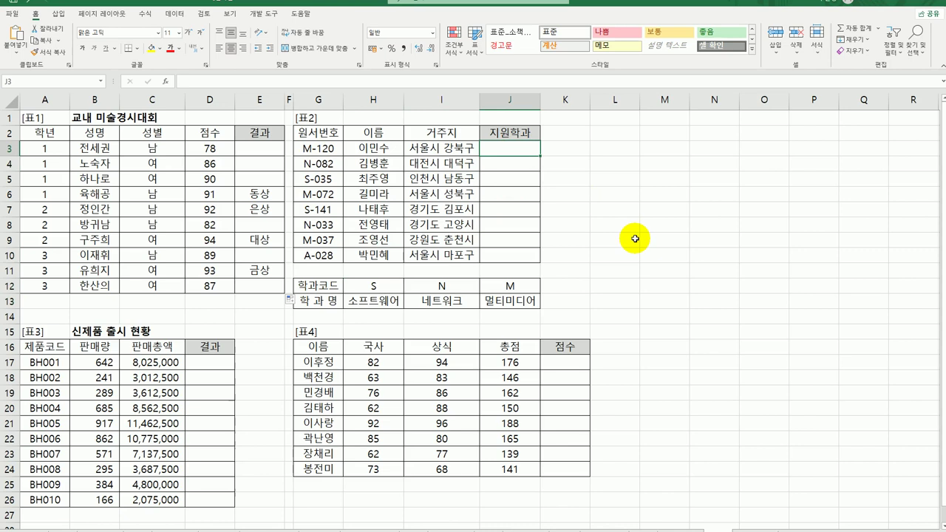
type("=")
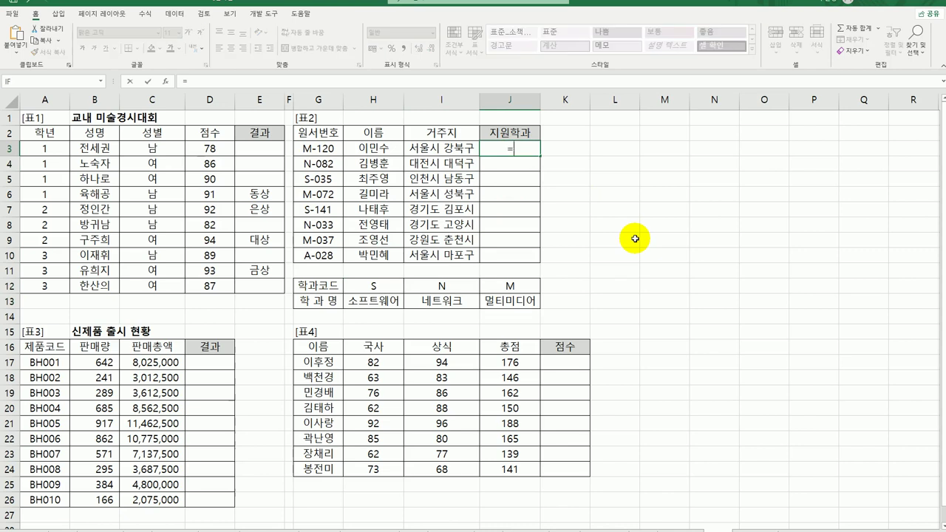
type("le")
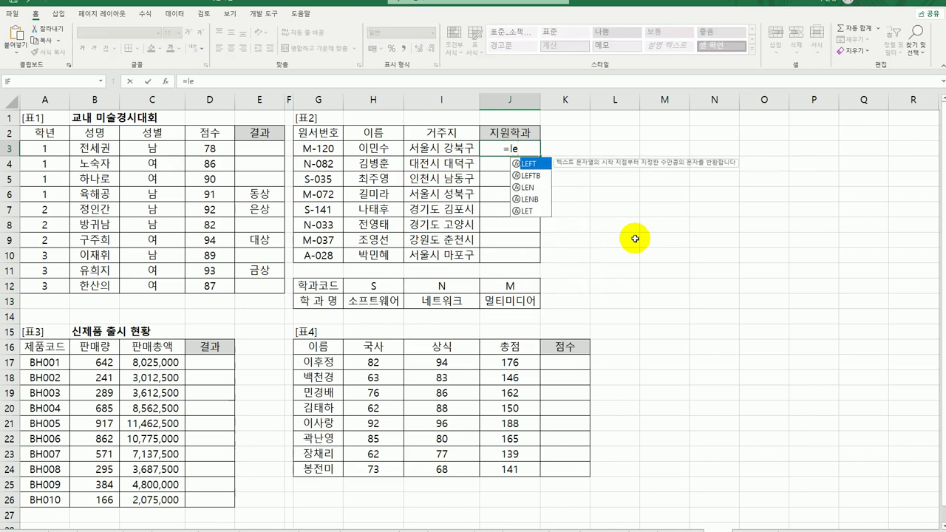
double_click(529, 162)
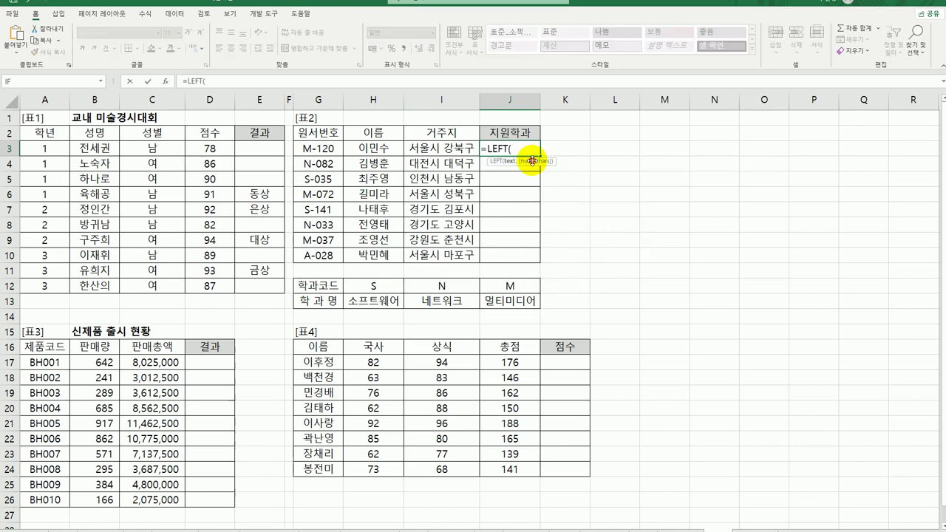
left_click(326, 149)
type(",1)")
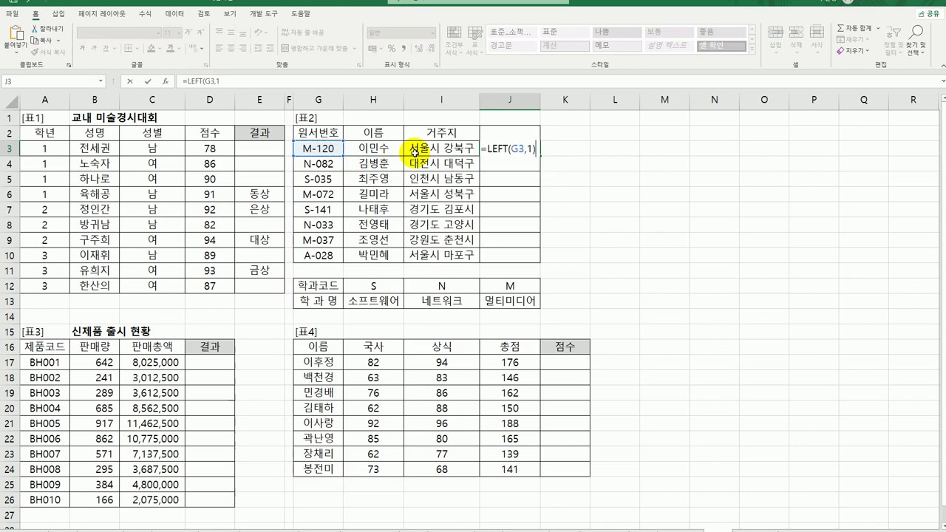
key("Return")
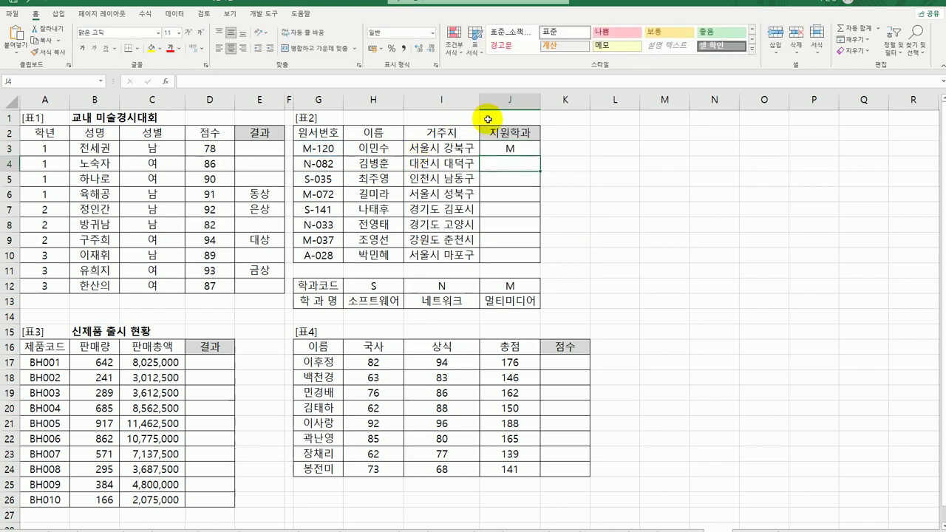
left_click(507, 147)
left_click_drag(538, 158, 539, 260)
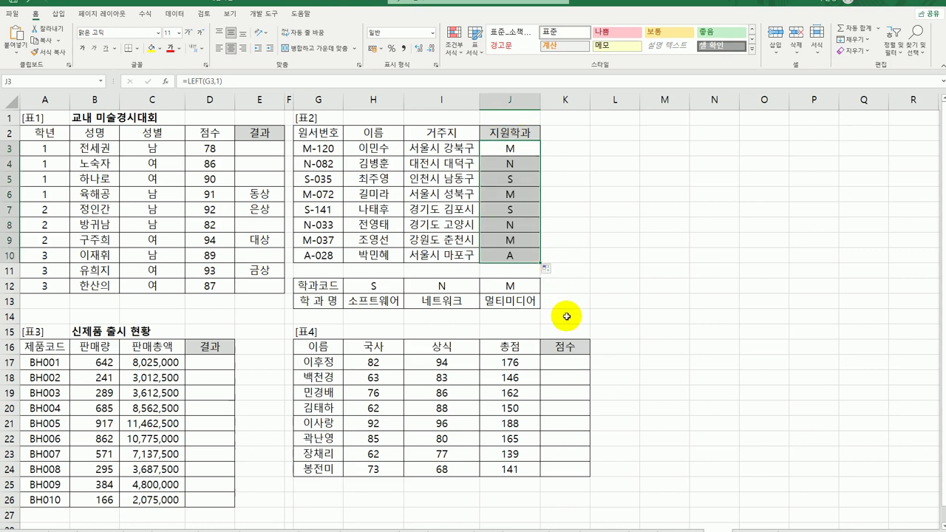
Wrap J3's LEFT formula in an HLOOKUP function as its lookup value and open the function's arguments
left_click(528, 147)
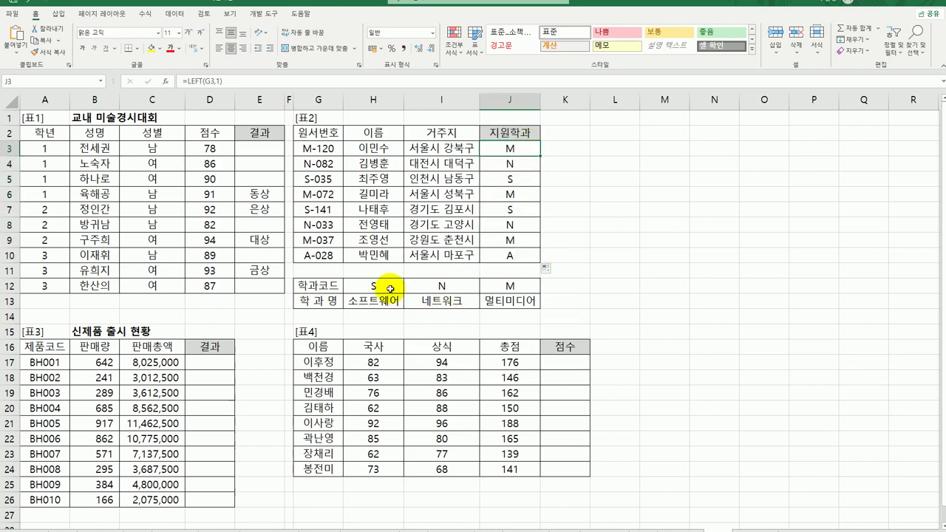
left_click_drag(389, 288, 500, 292)
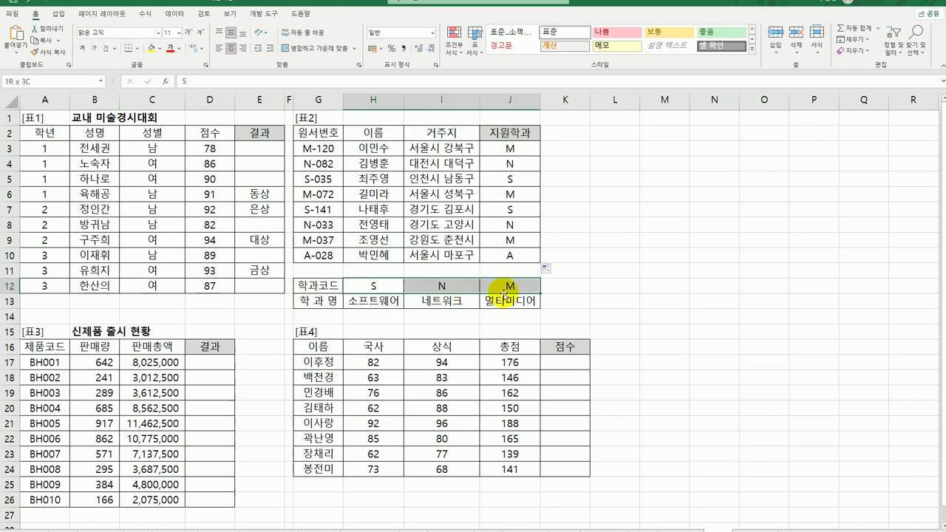
left_click_drag(391, 302, 507, 308)
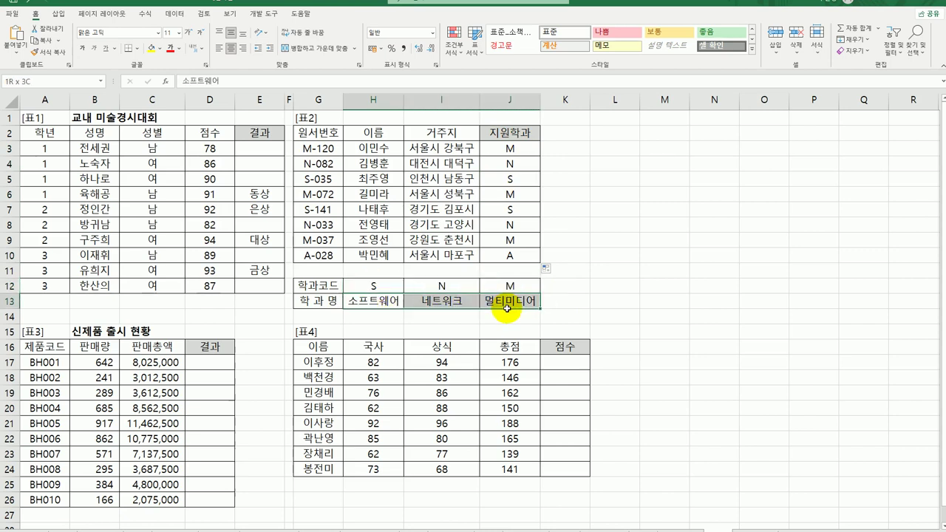
double_click(510, 148)
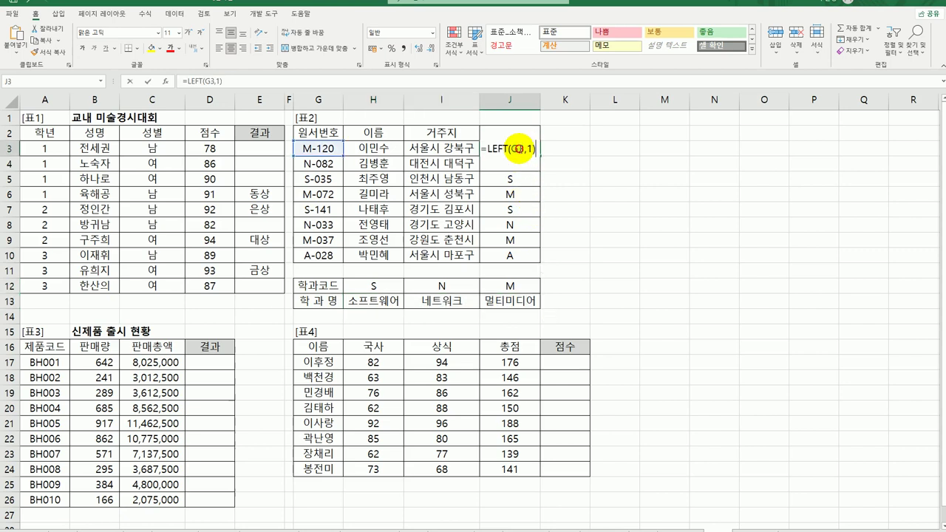
left_click(485, 148)
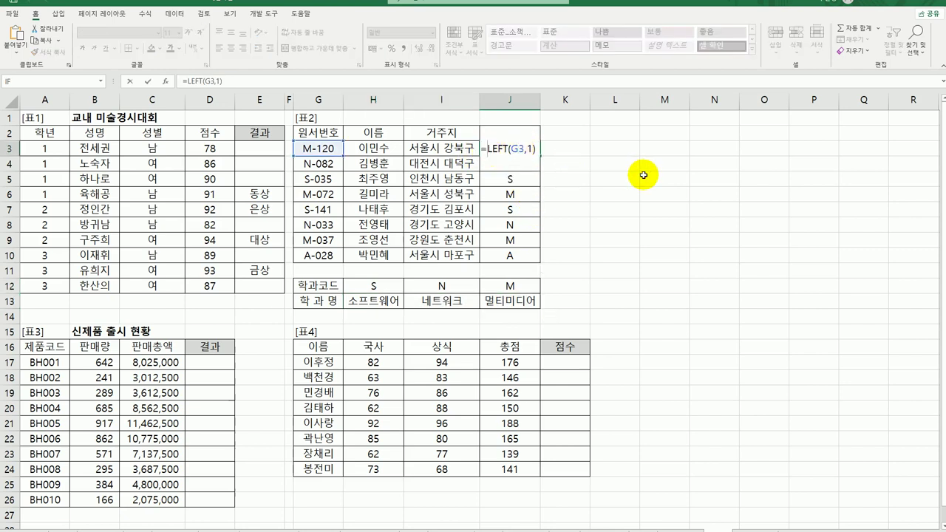
type("hl")
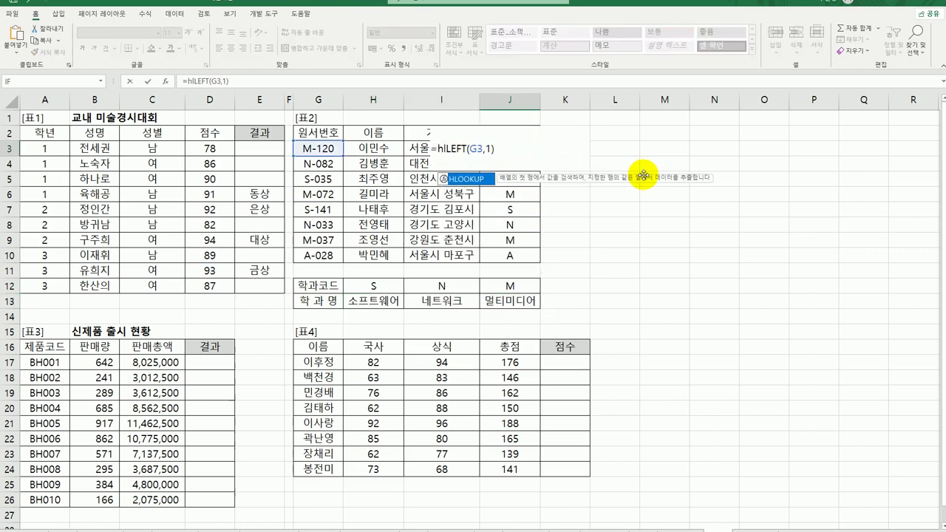
key("Tab")
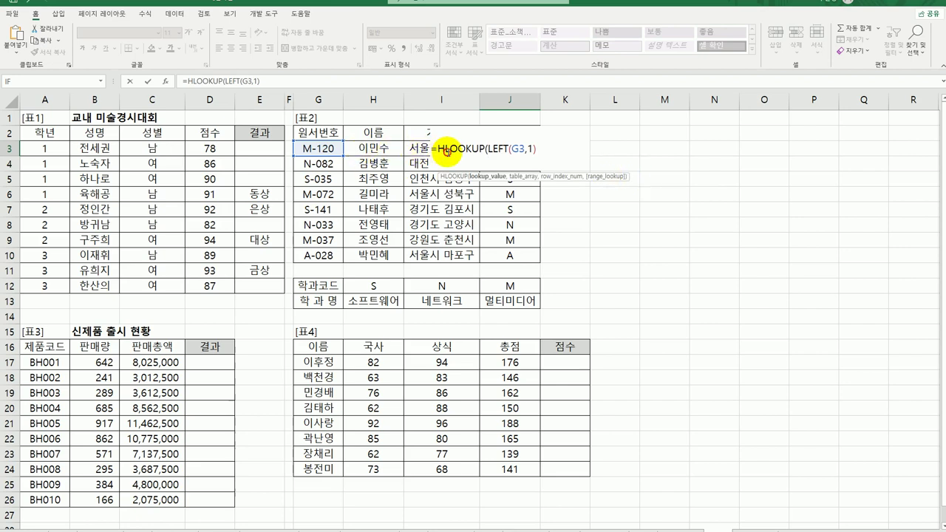
left_click(165, 81)
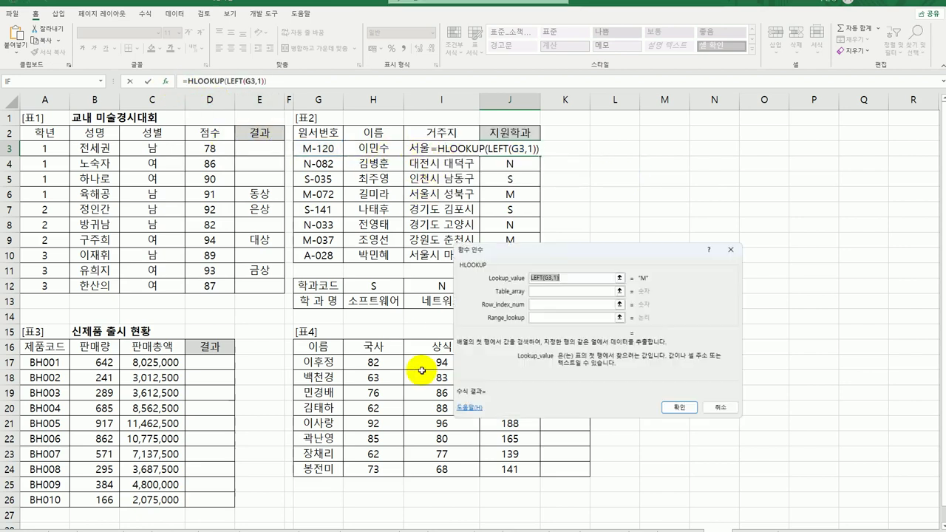
Set HLOOKUP's table array to the department code table as the absolute range $H$12:$J$13
left_click(546, 291)
left_click_drag(560, 253, 673, 136)
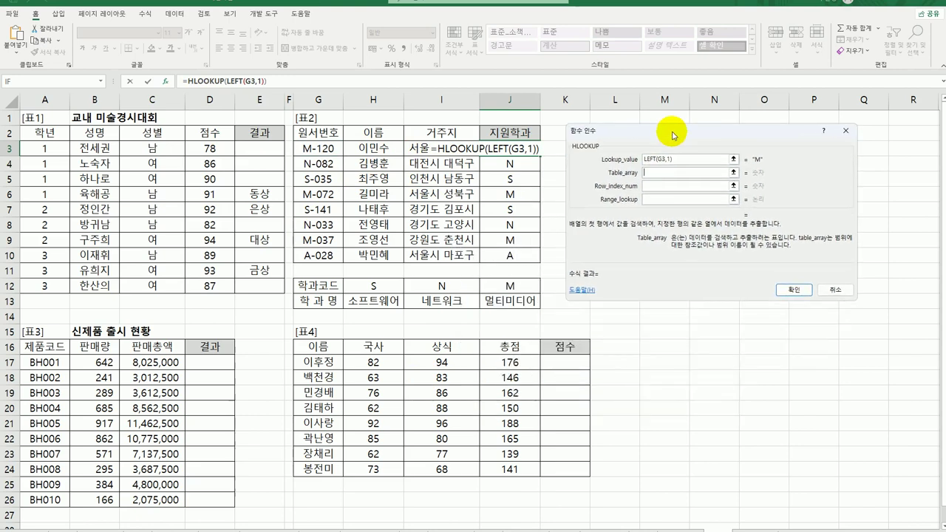
left_click_drag(375, 285, 503, 299)
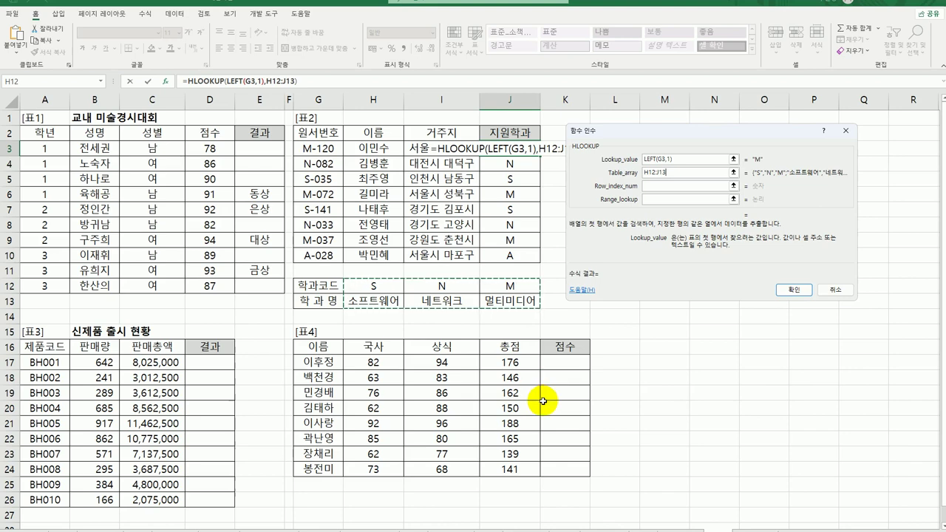
key("F4")
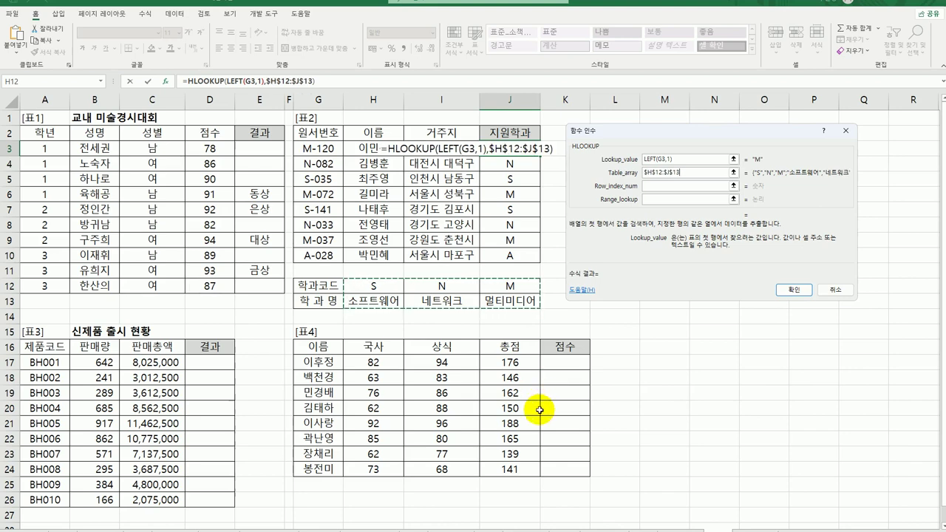
Set HLOOKUP's row index to 2 and range lookup to 0, and copy J3's formula down to J10
left_click(659, 186)
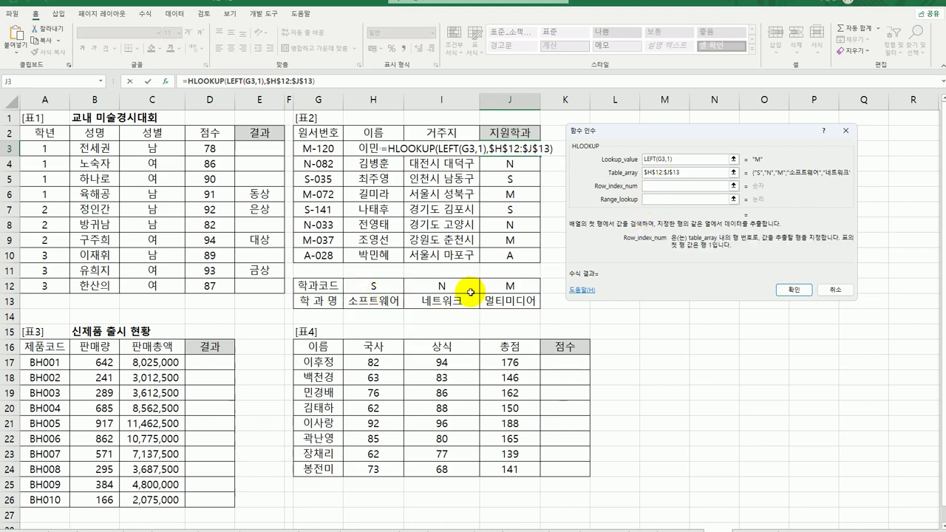
type("2")
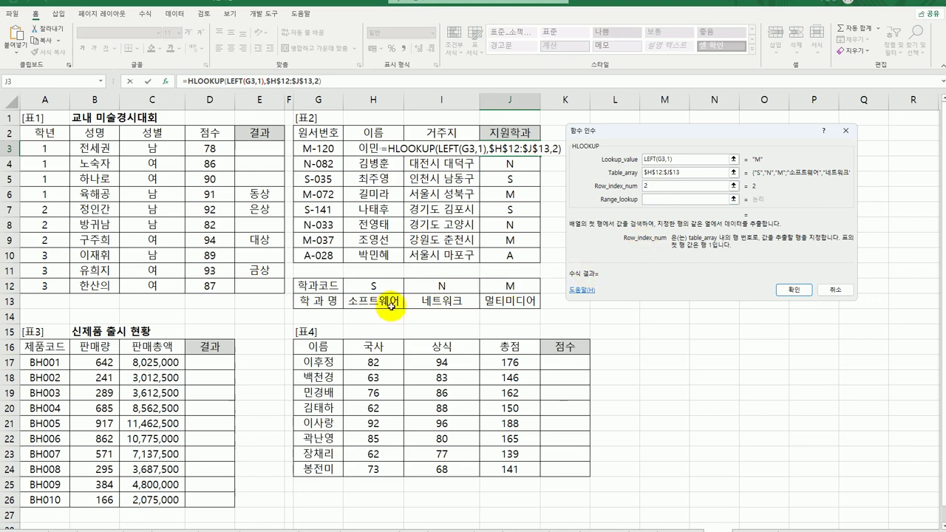
left_click(660, 200)
type("0")
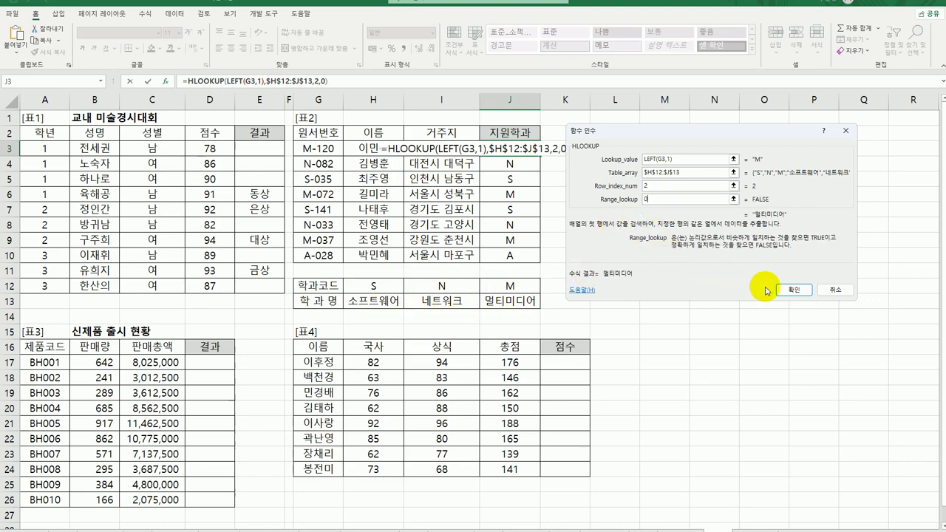
left_click(775, 292)
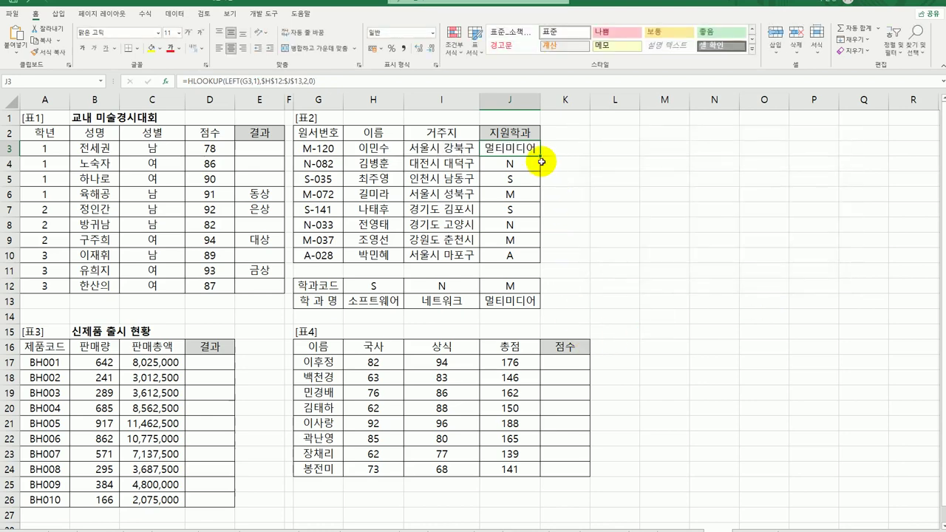
left_click_drag(540, 155, 539, 253)
double_click(537, 268)
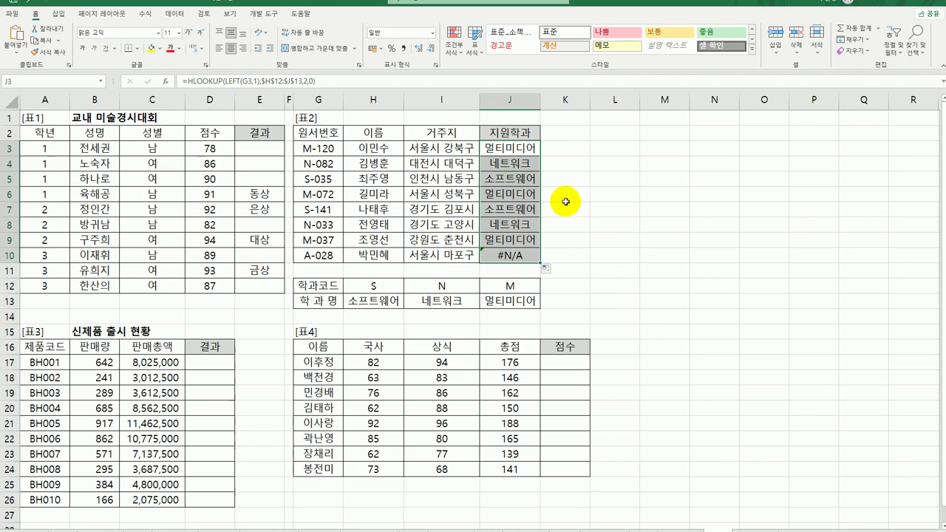
Wrap J3's HLOOKUP formula in an IFERROR function and open the function's arguments
double_click(487, 152)
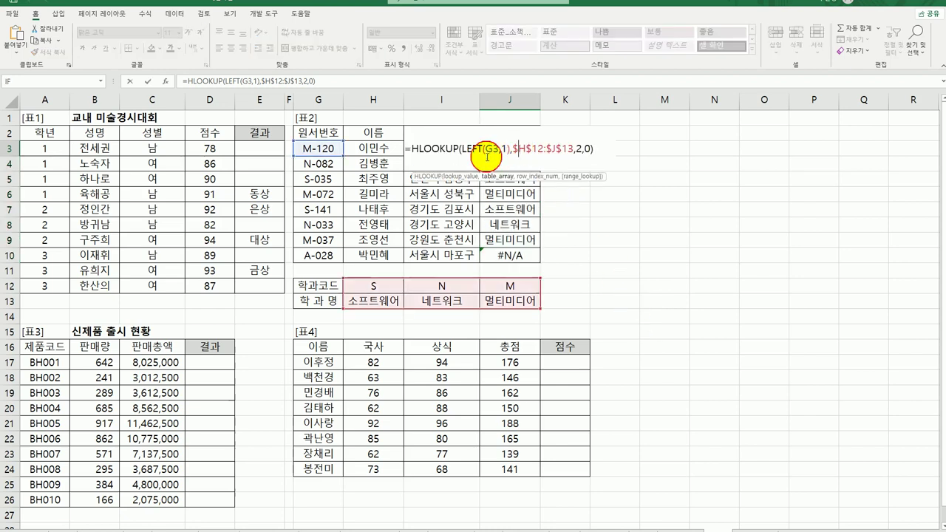
left_click(411, 148)
type("IFERROR(")
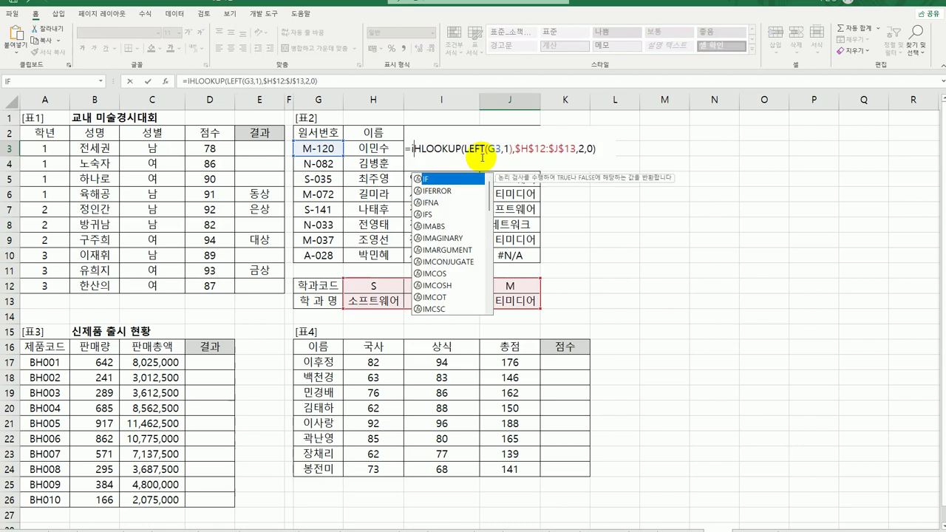
key("End")
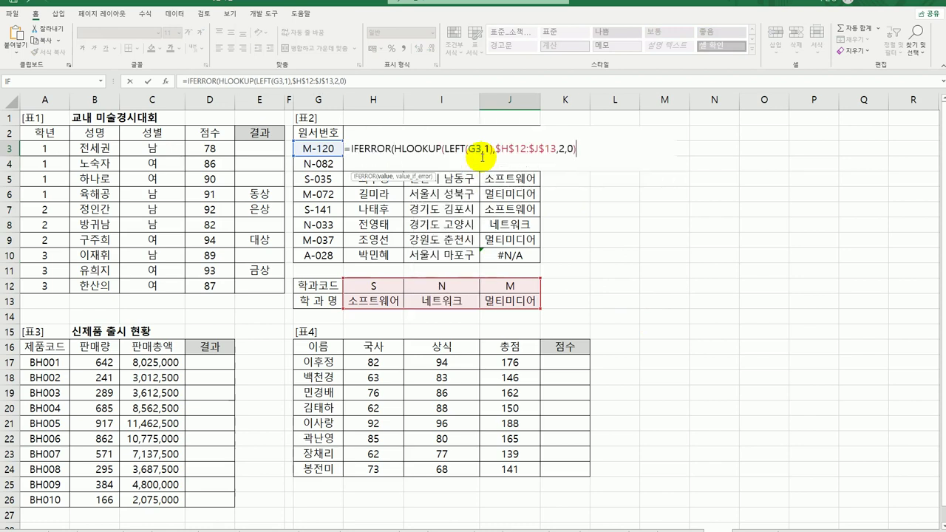
type(",")
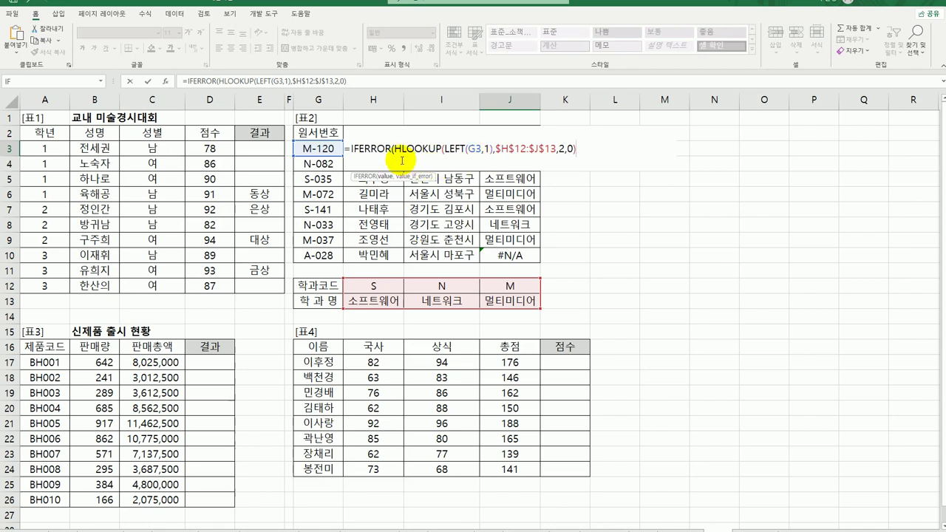
left_click(164, 84)
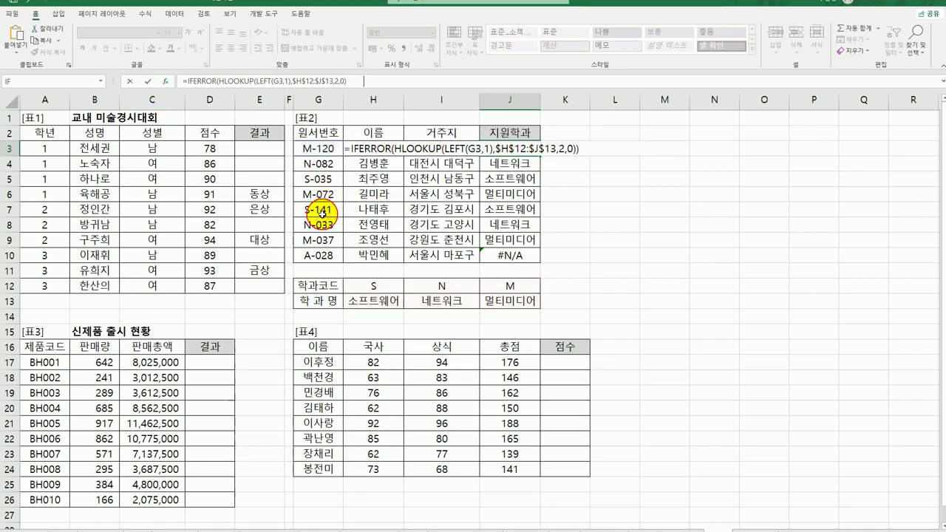
Set IFERROR to return "코드오류" on errors and copy J3's formula down to J10
left_click(645, 186)
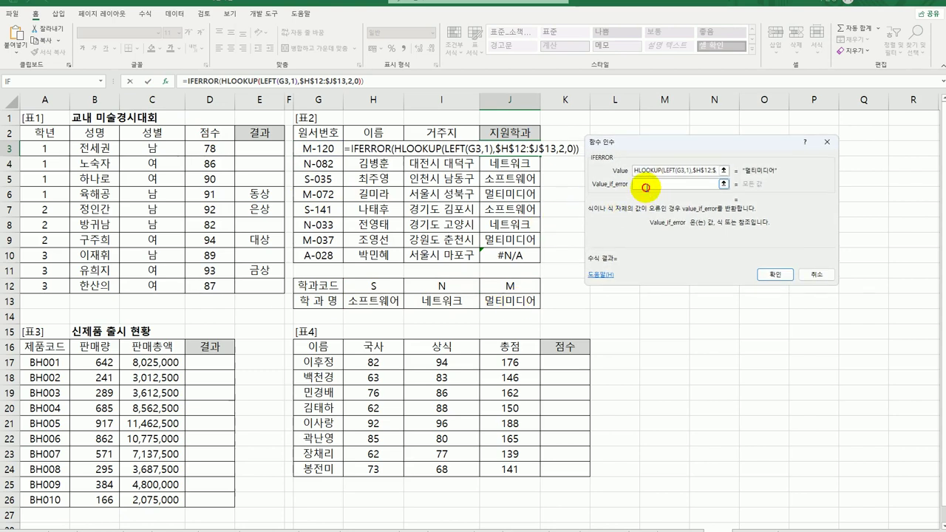
type("zh")
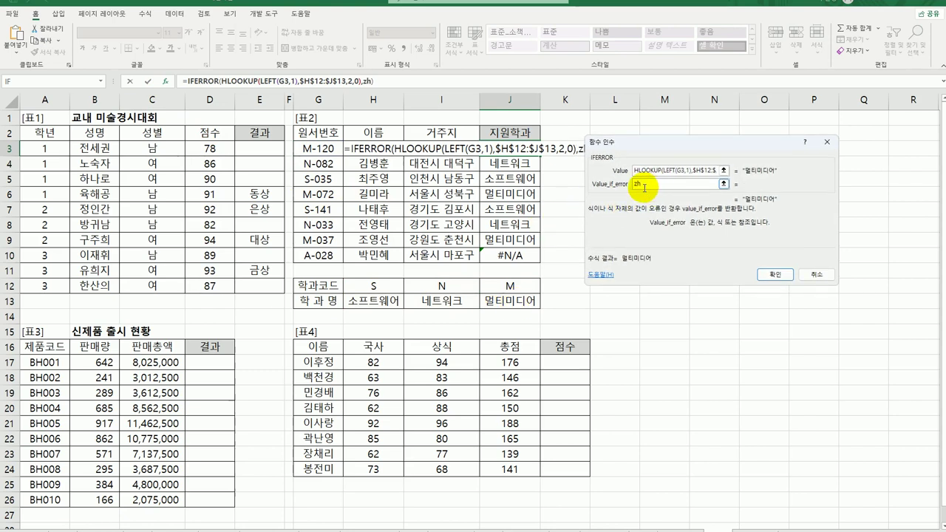
key("BackSpace")
key("BackSpace")
type("코드오류")
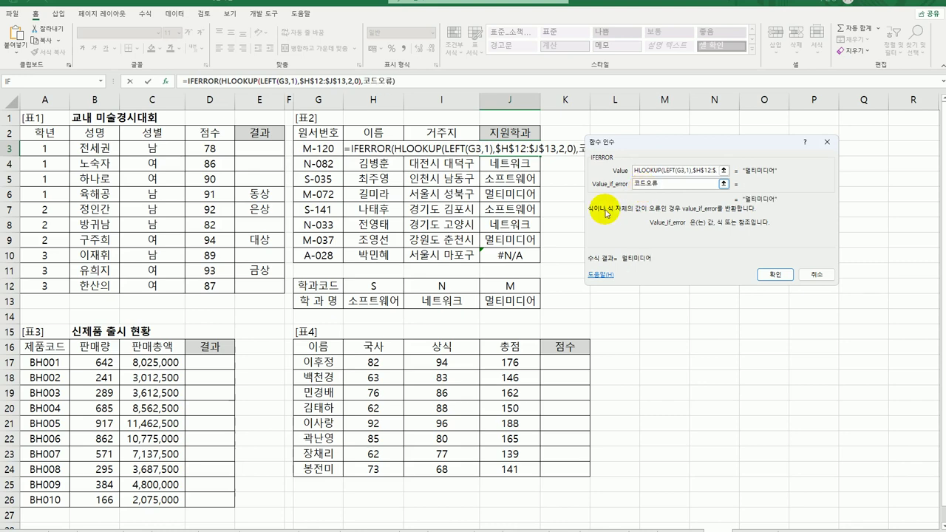
left_click(774, 274)
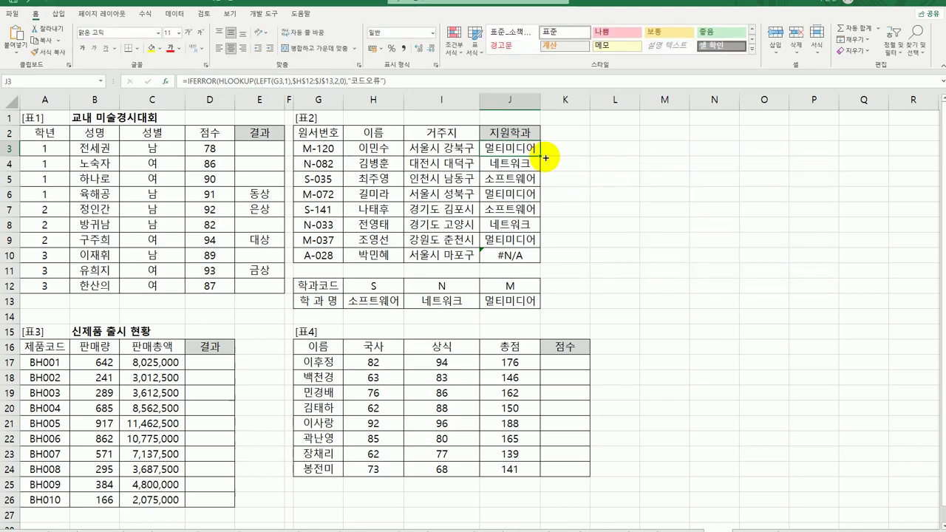
left_click_drag(545, 157, 546, 260)
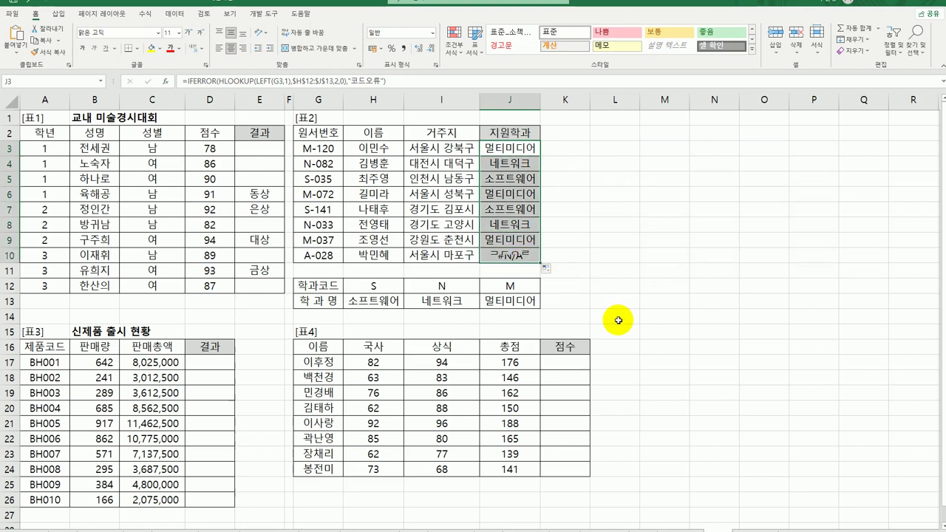
Start a LARGE formula in 표3's D17 with the 판매총액 values as the absolute range $C$17:$C$26
left_click(210, 362)
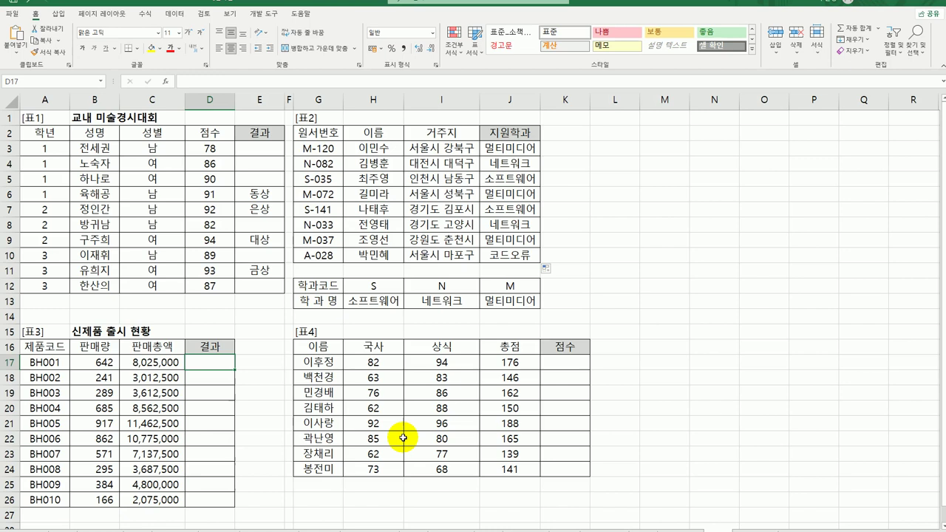
type("= ")
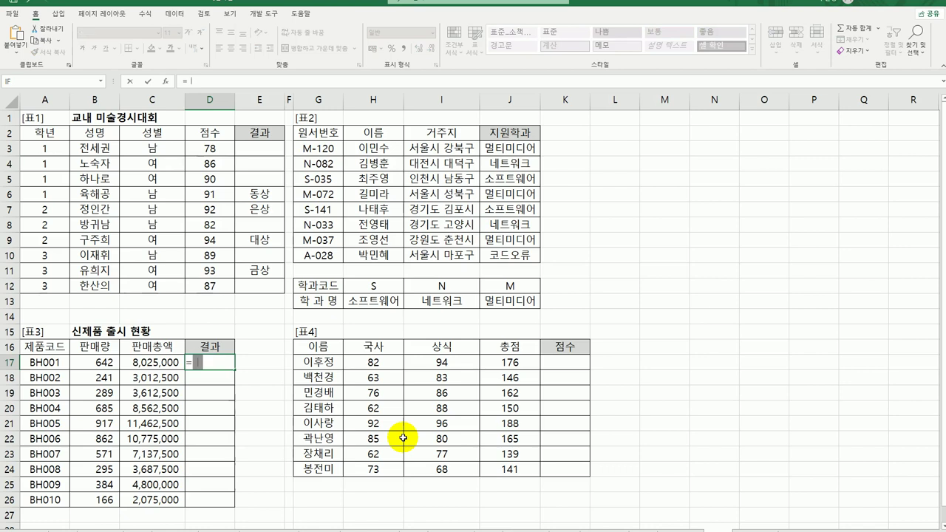
type("la")
key("Tab")
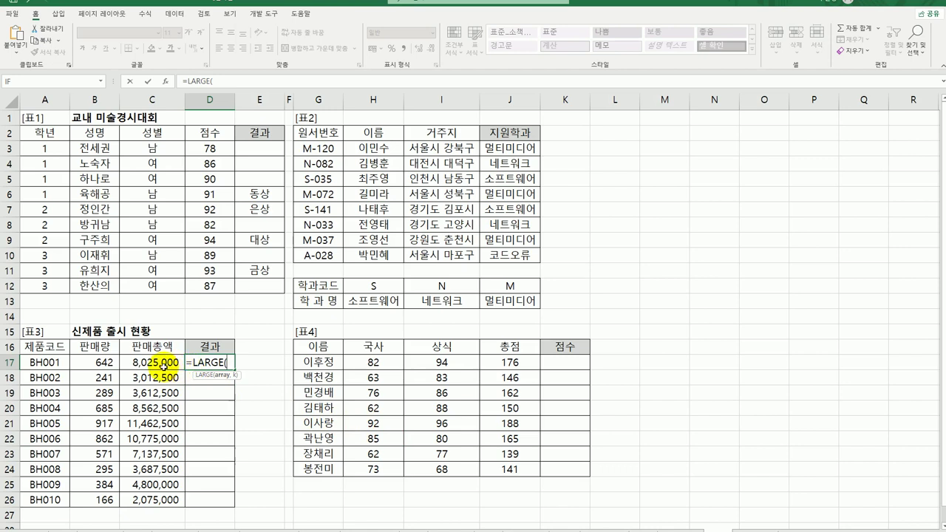
left_click_drag(163, 365, 169, 499)
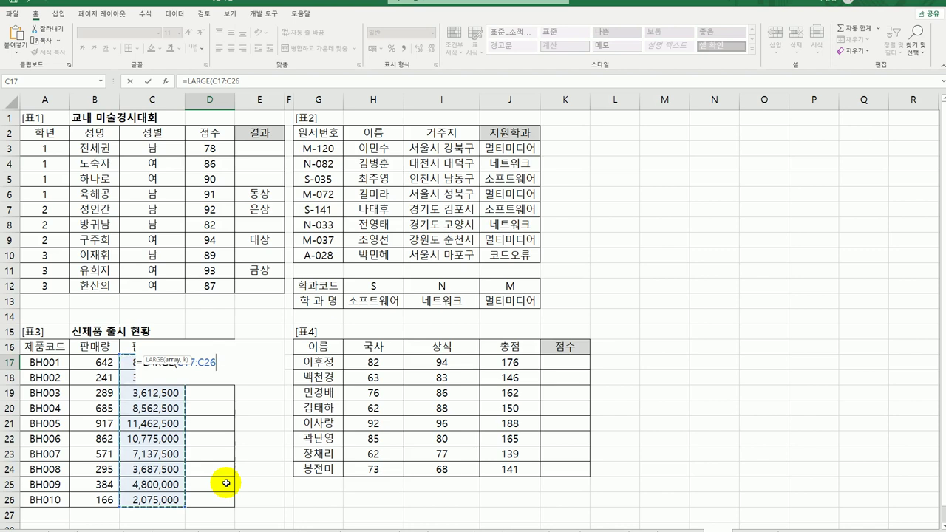
key("F4")
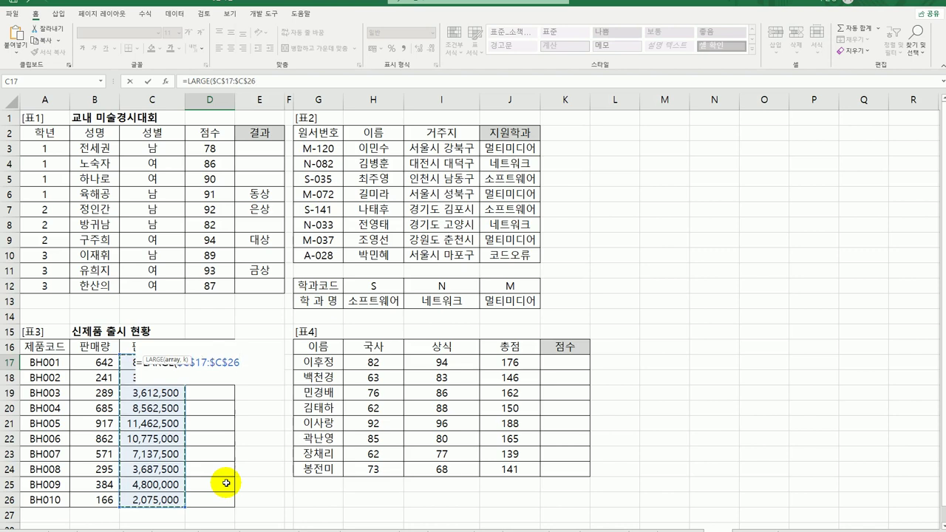
Set LARGE's k to 5 to complete D17's formula and copy it down to D26
type(",")
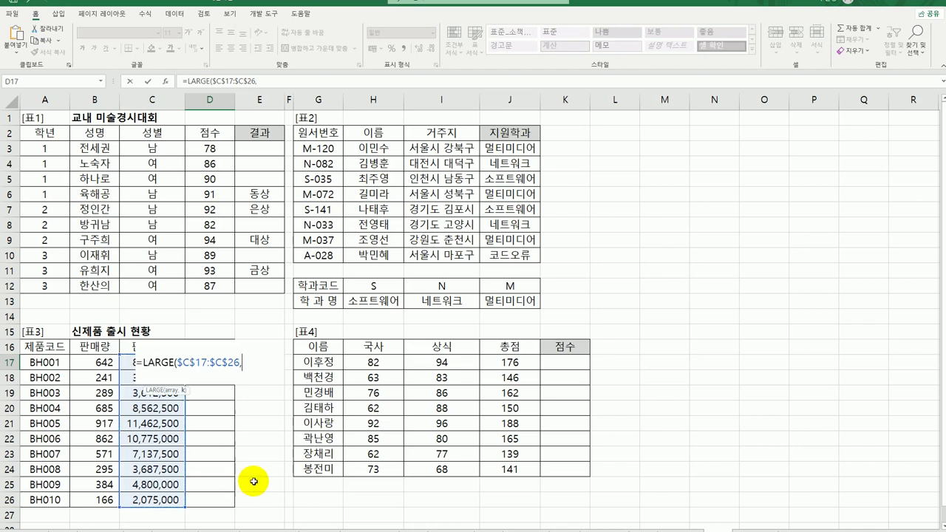
type("5")
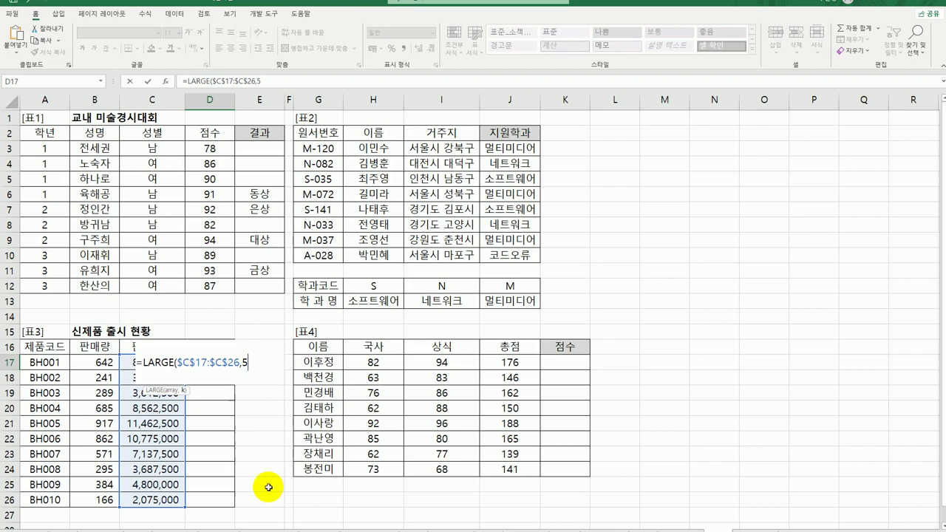
type(")")
key("Return")
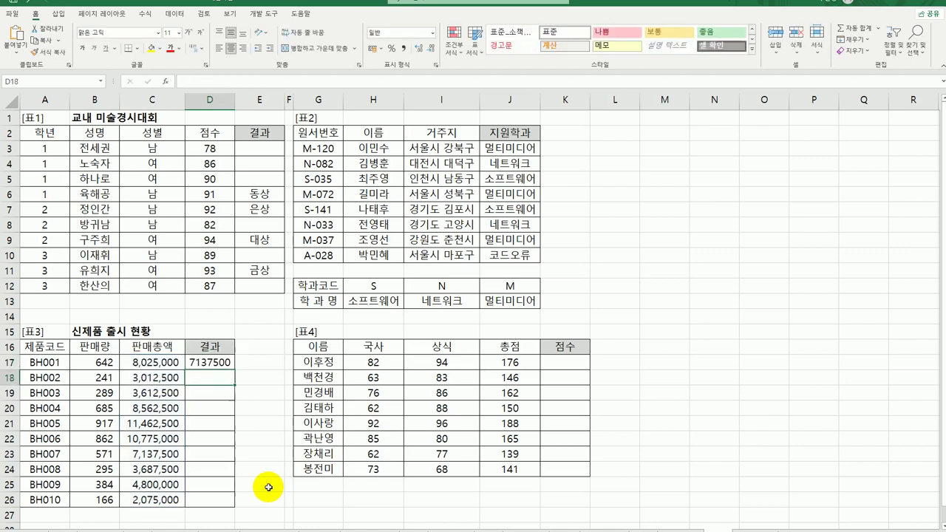
left_click(227, 363)
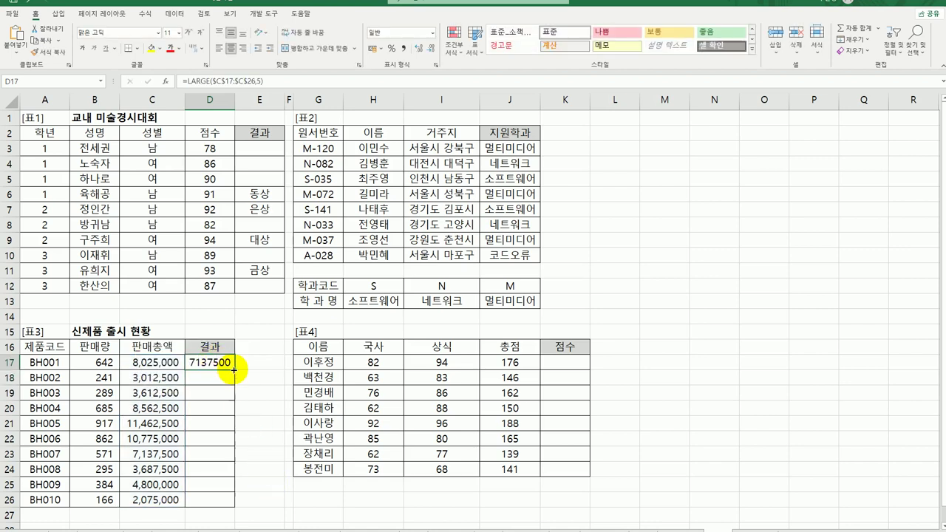
left_click_drag(233, 369, 219, 507)
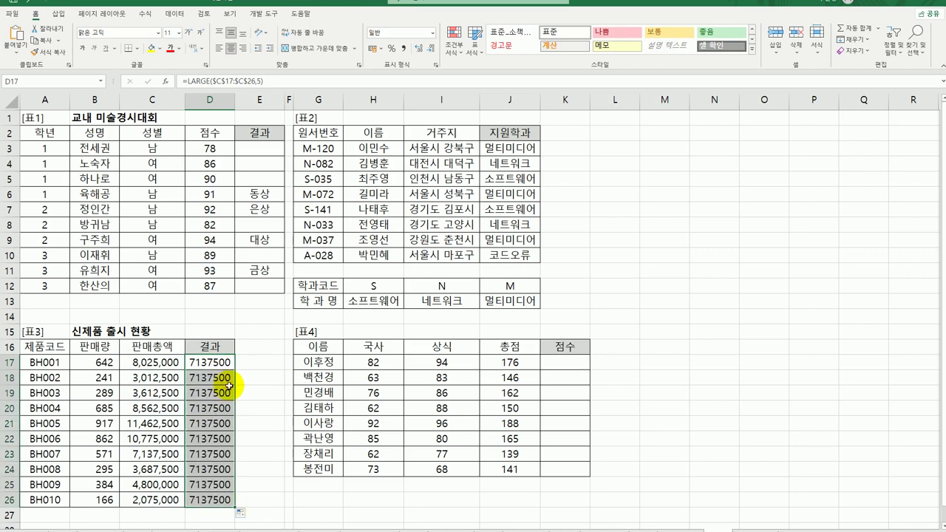
Wrap D17's LARGE formula in an IF function with the logical test LARGE($C$17:$C$26,5)<=C17
left_click(212, 362)
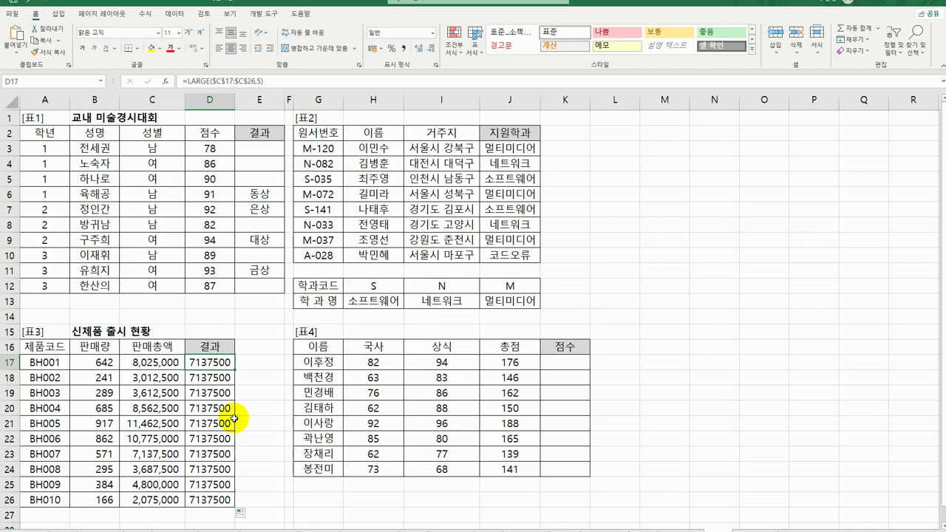
double_click(205, 365)
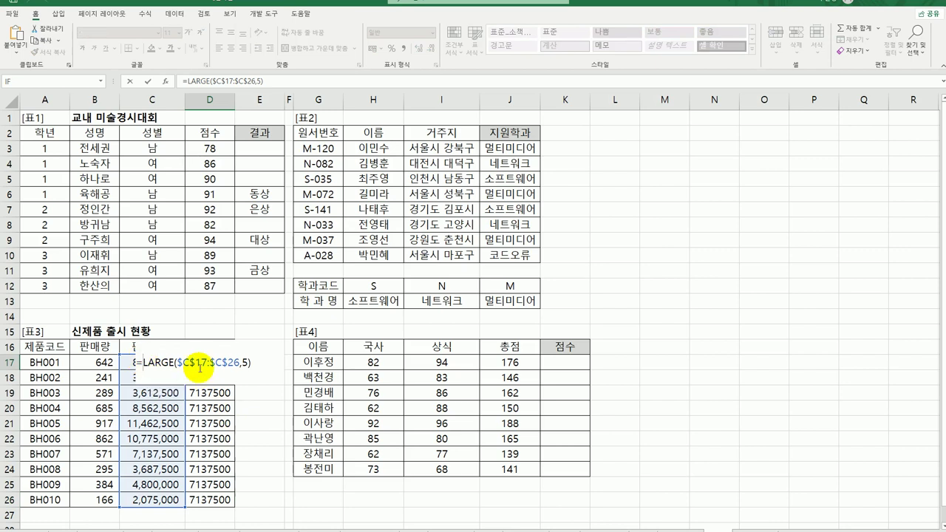
type("IF(")
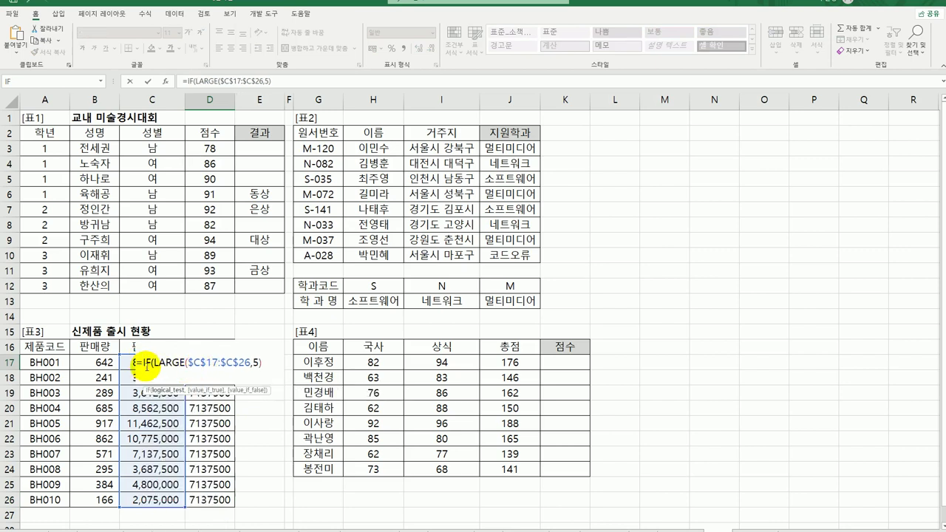
left_click(166, 85)
left_click(710, 164)
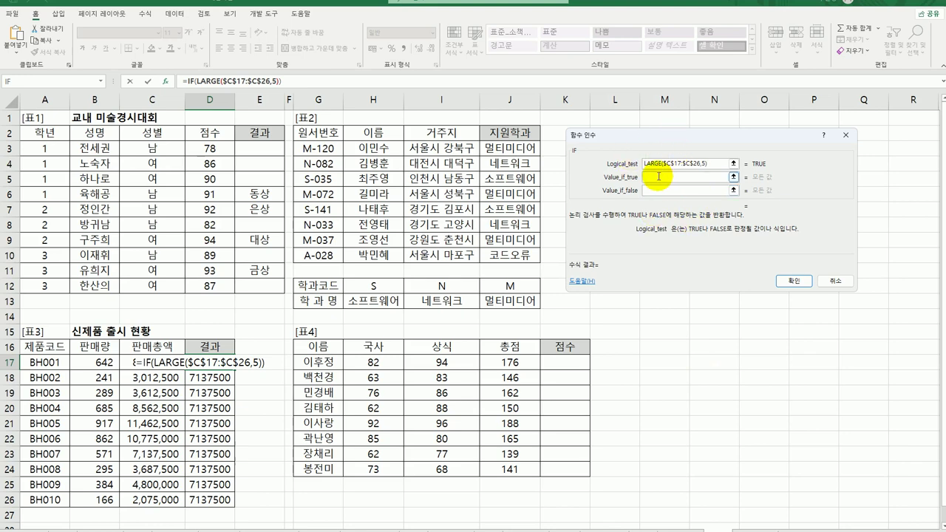
type("<=")
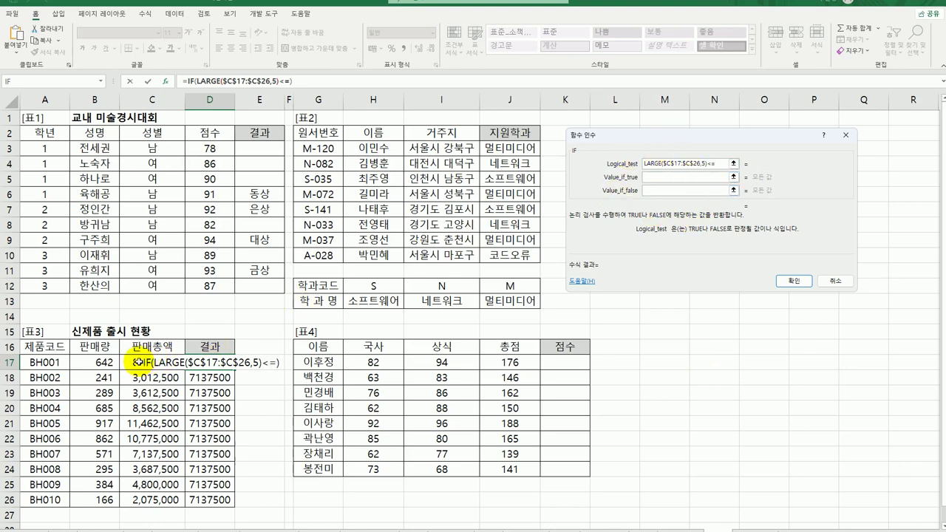
left_click(141, 362)
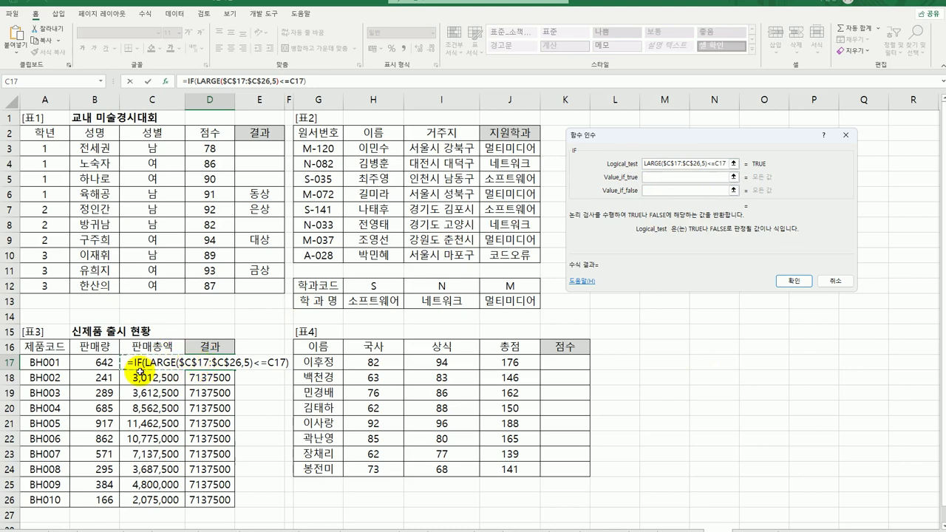
Set D17's IF function to return "재생산" when the test is true and "생산중단" when it is false
left_click(663, 180)
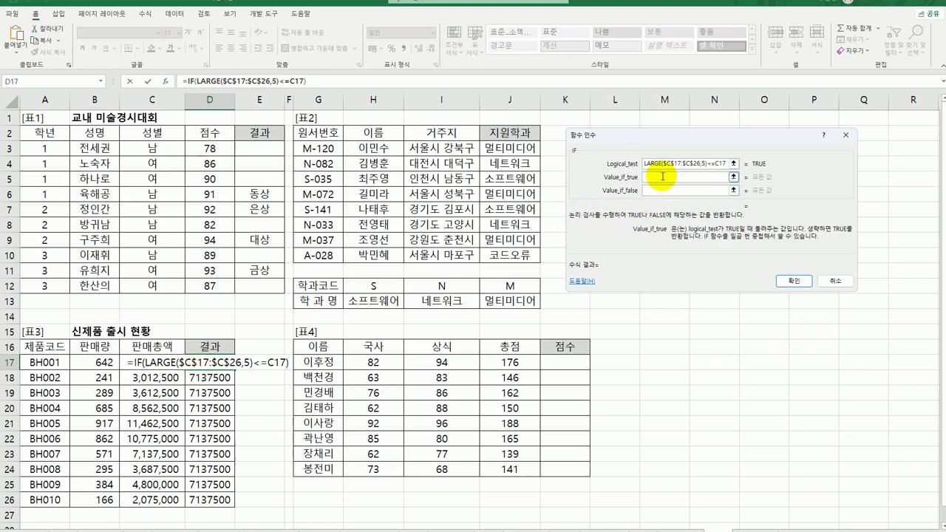
type("wo")
key("BackSpace")
key("BackSpace")
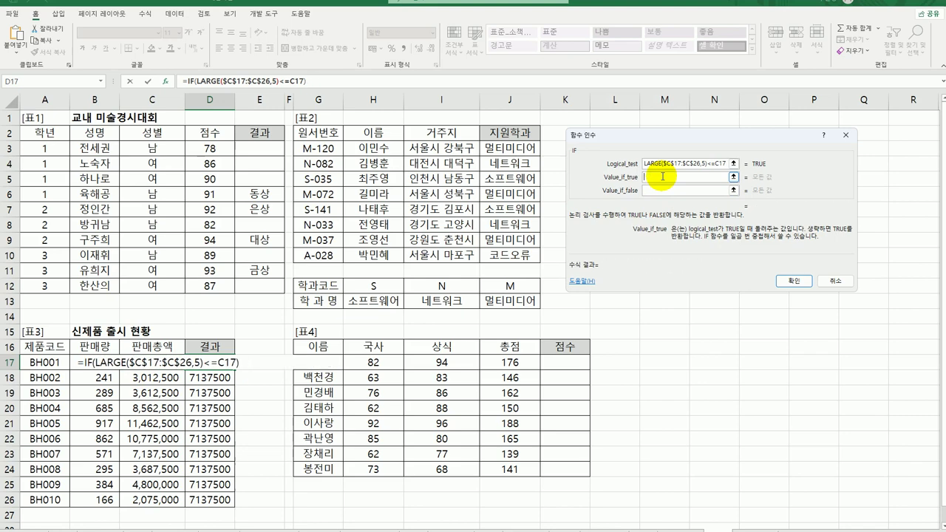
type("재생산")
key("Tab")
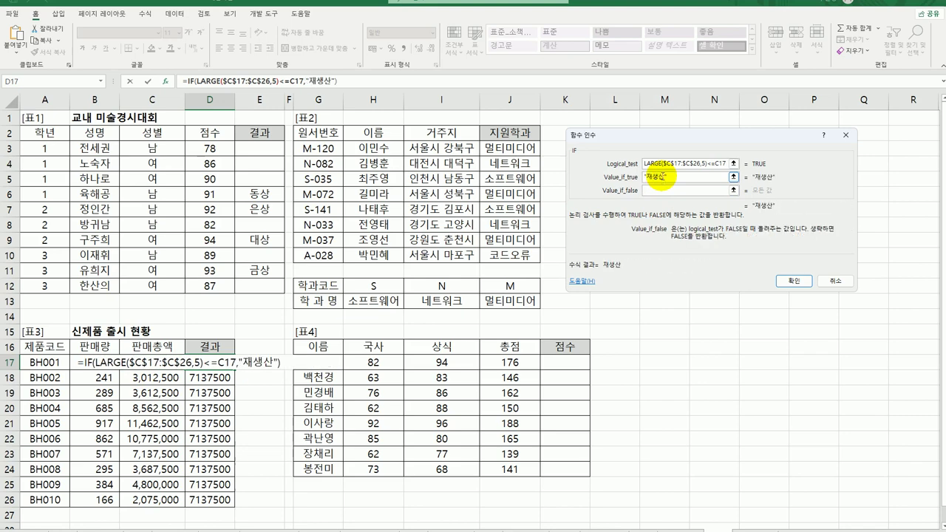
type("생산중단")
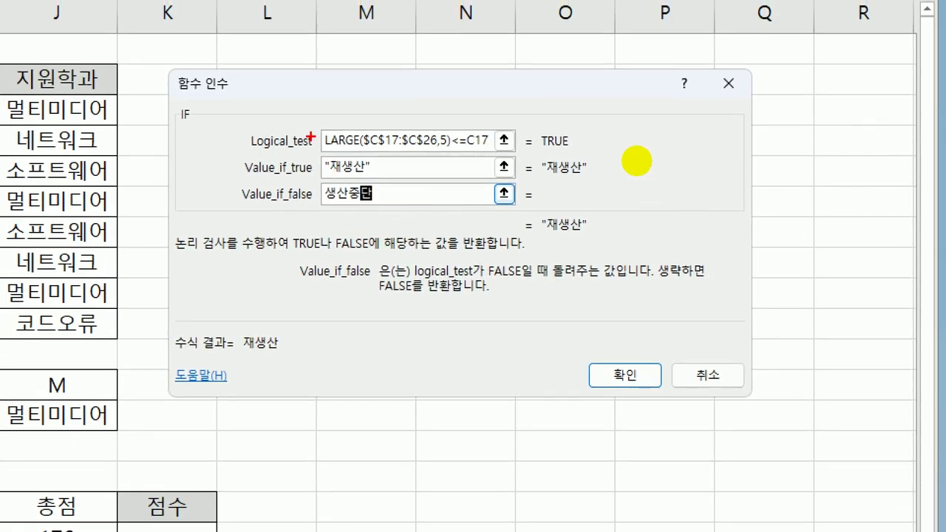
left_click_drag(324, 154, 488, 156)
left_click(383, 173)
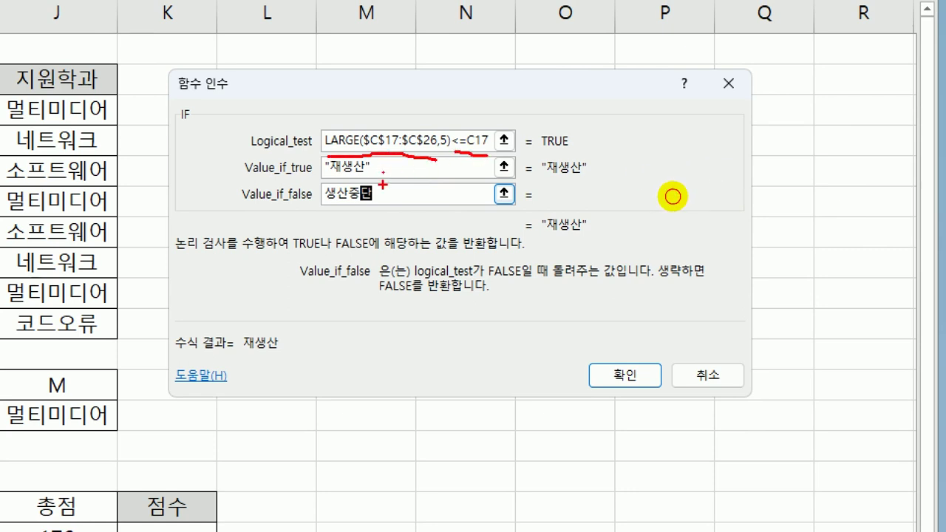
left_click(383, 206)
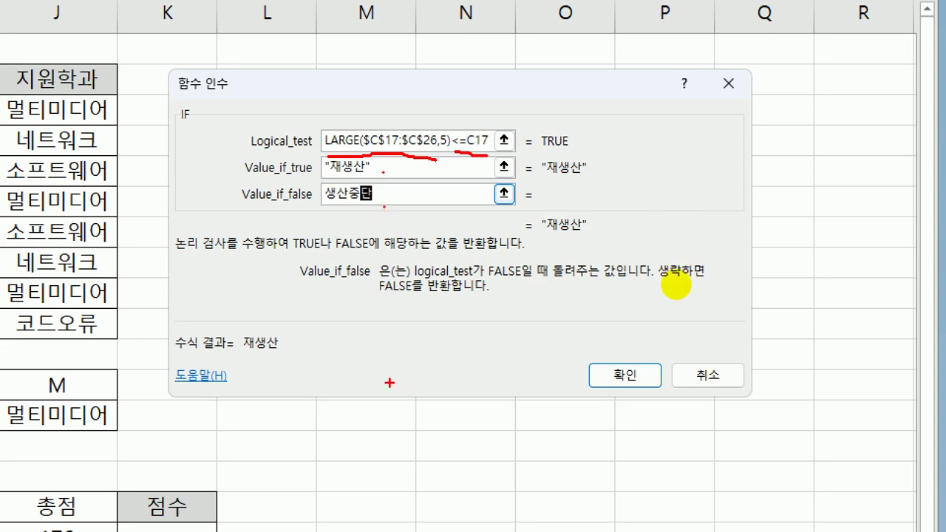
key("Escape")
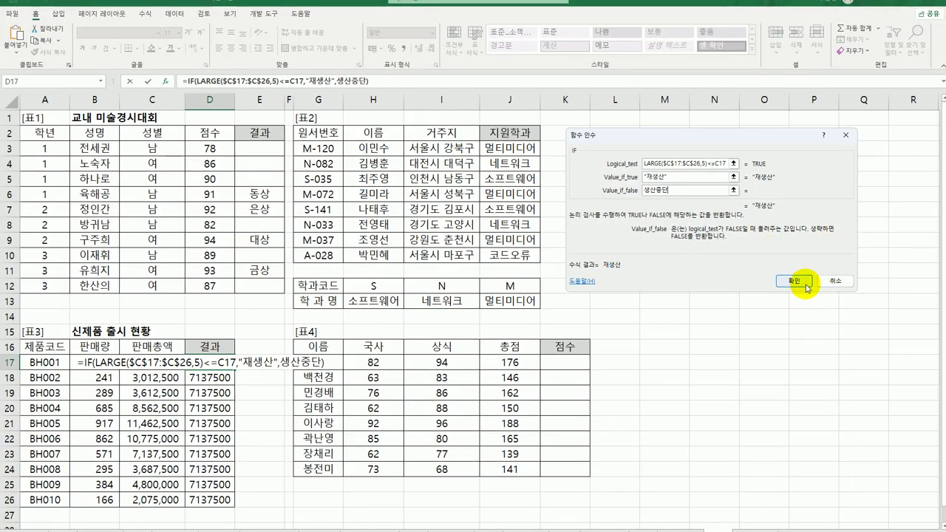
Apply the IF function's arguments to D17 and copy its formula down to D26
left_click(804, 281)
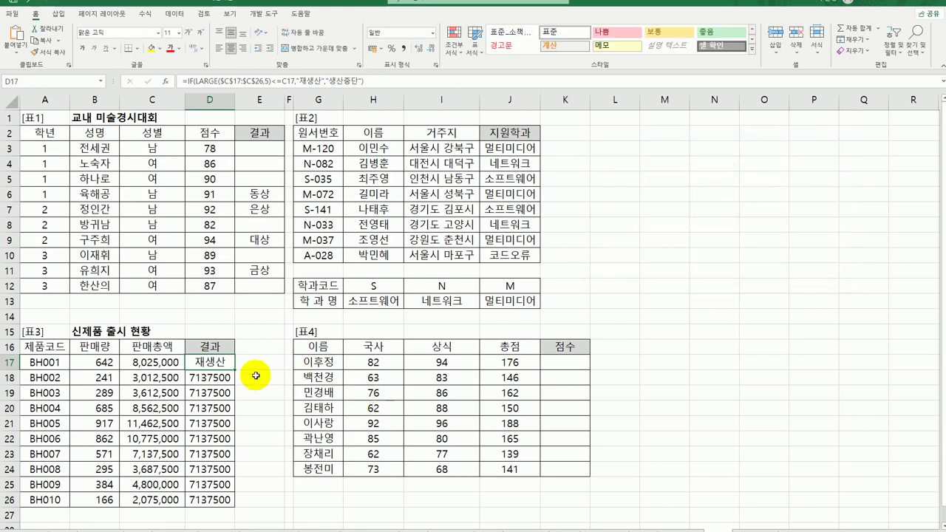
left_click_drag(233, 368, 231, 503)
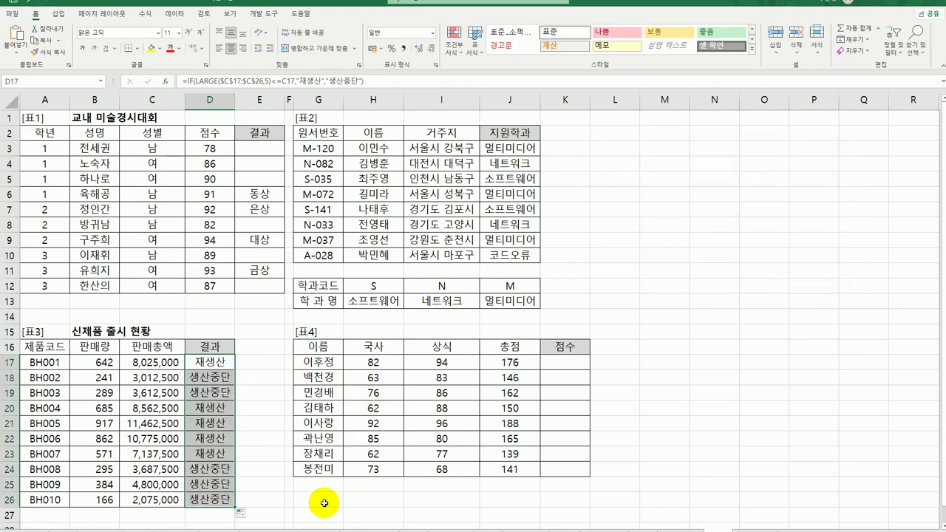
Start an IFS formula in K17, the first 점수 cell of 표4
left_click(565, 362)
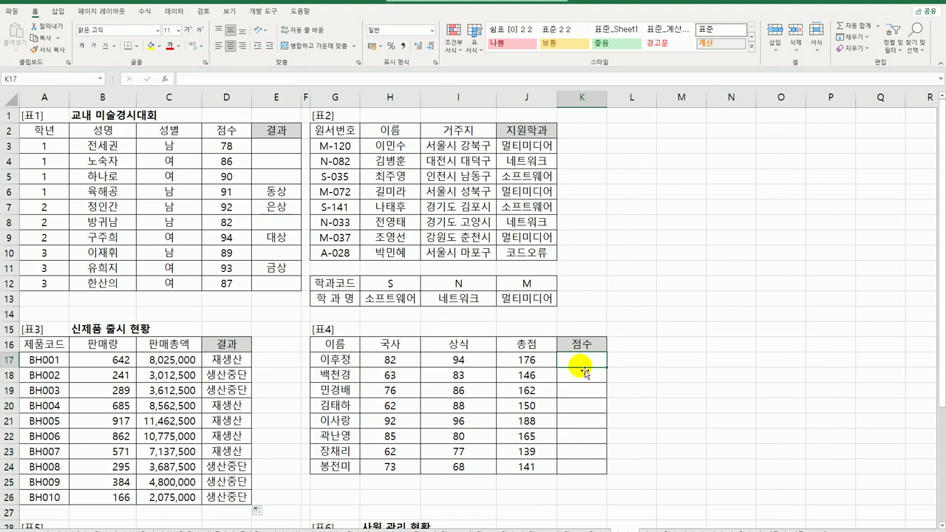
left_click(537, 346)
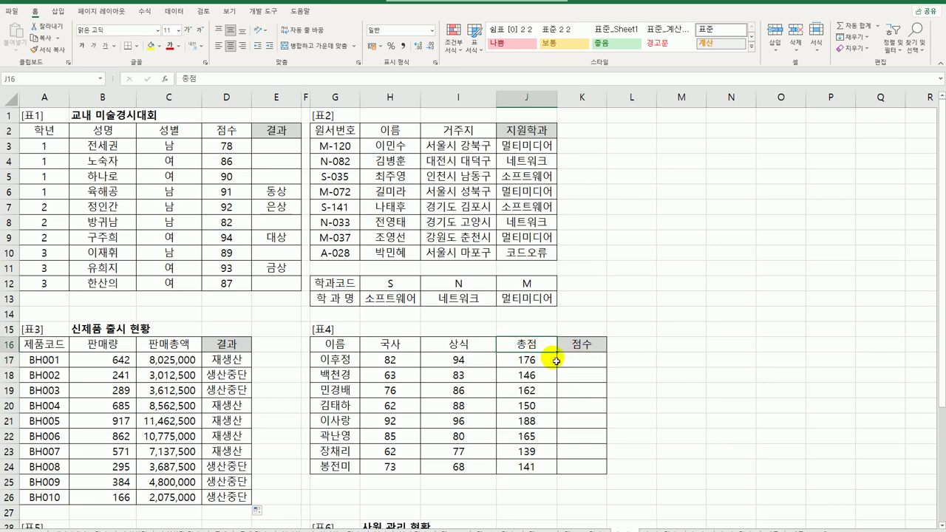
left_click(550, 362)
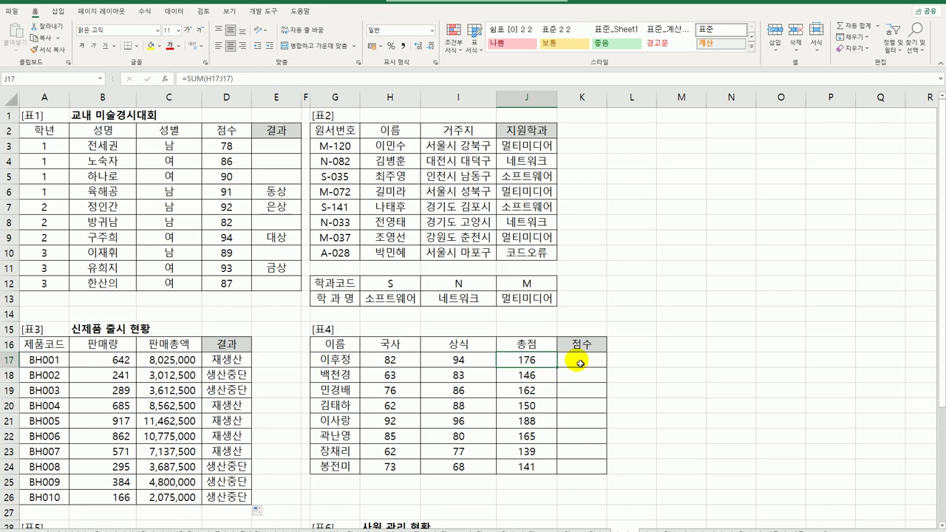
left_click(580, 362)
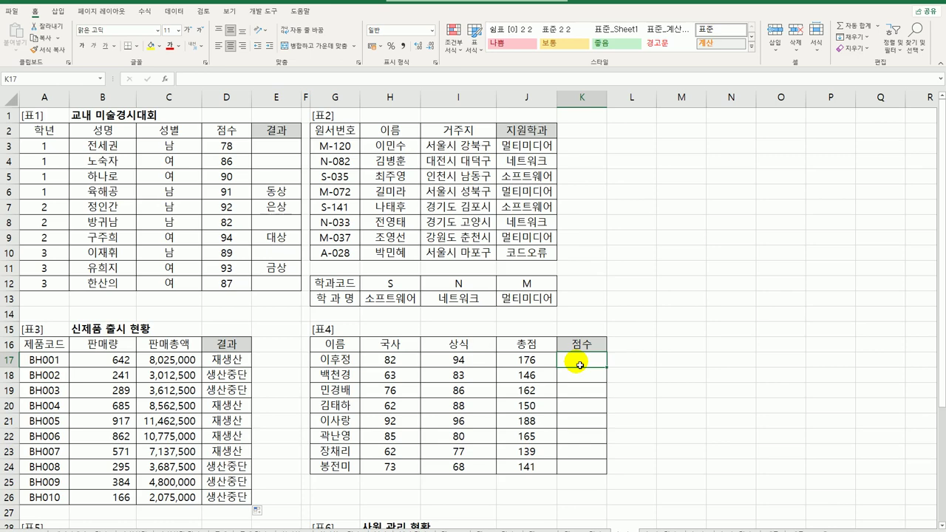
type("=")
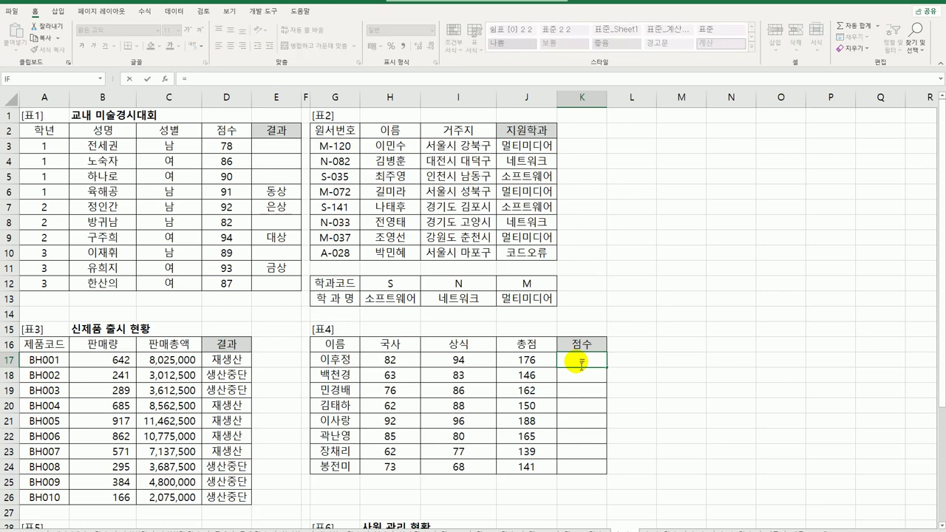
type("IF")
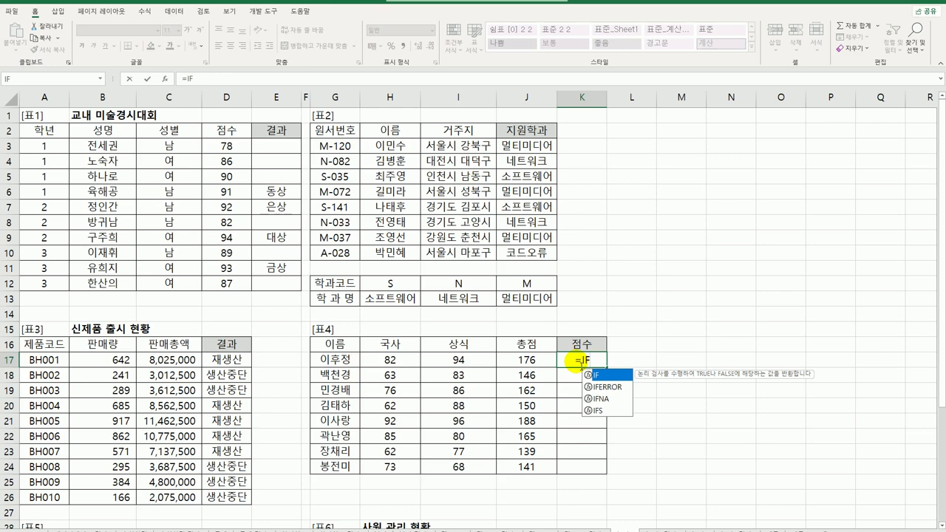
left_click(602, 411)
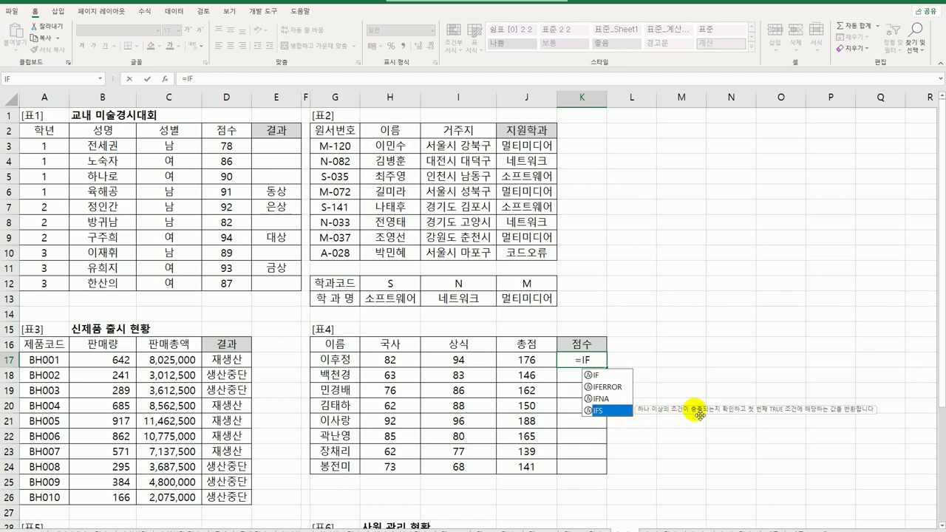
double_click(607, 410)
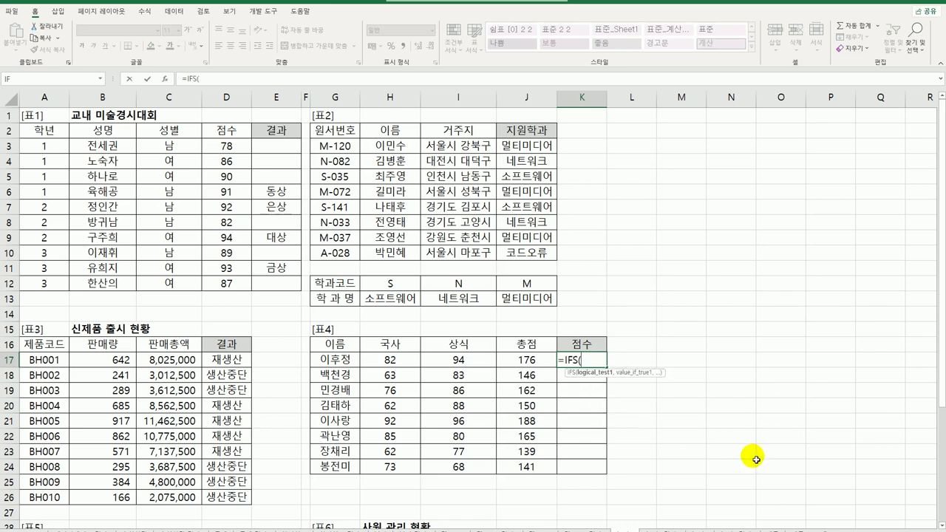
Set K17's first IFS test to J17=MAX($J$17:$J$24), with the 총점 range locked as absolute
left_click(536, 363)
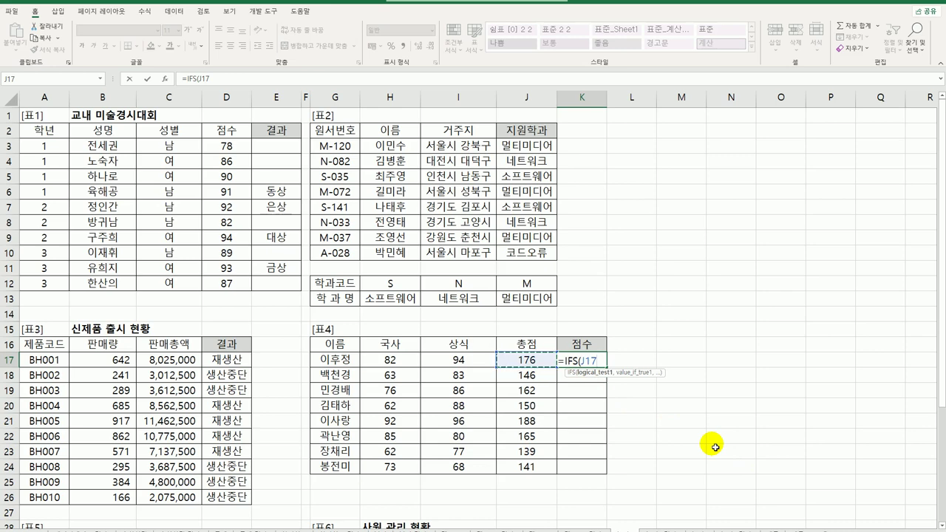
type("=")
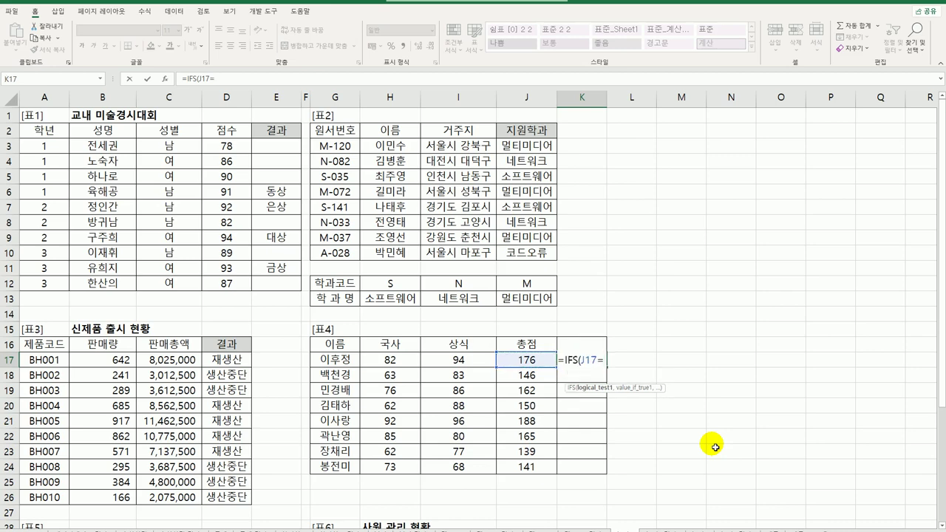
type("MA")
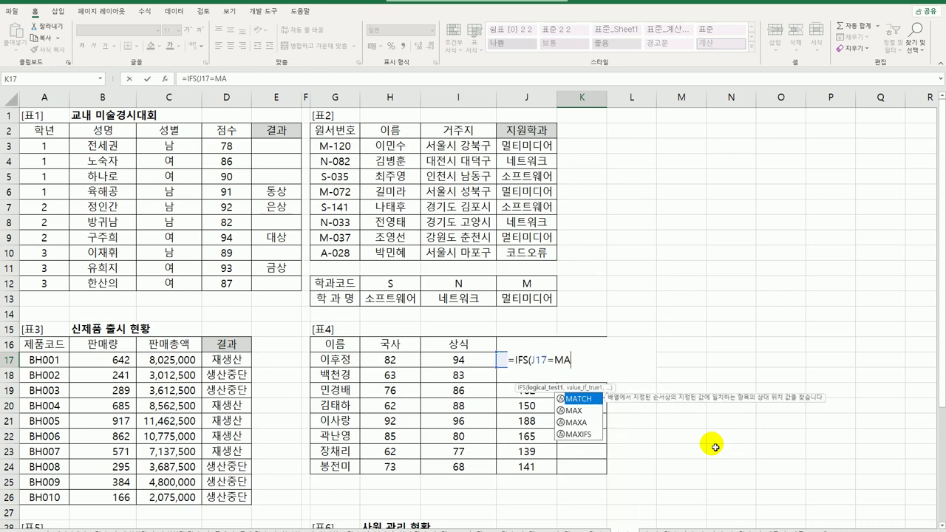
key("Down")
key("Tab")
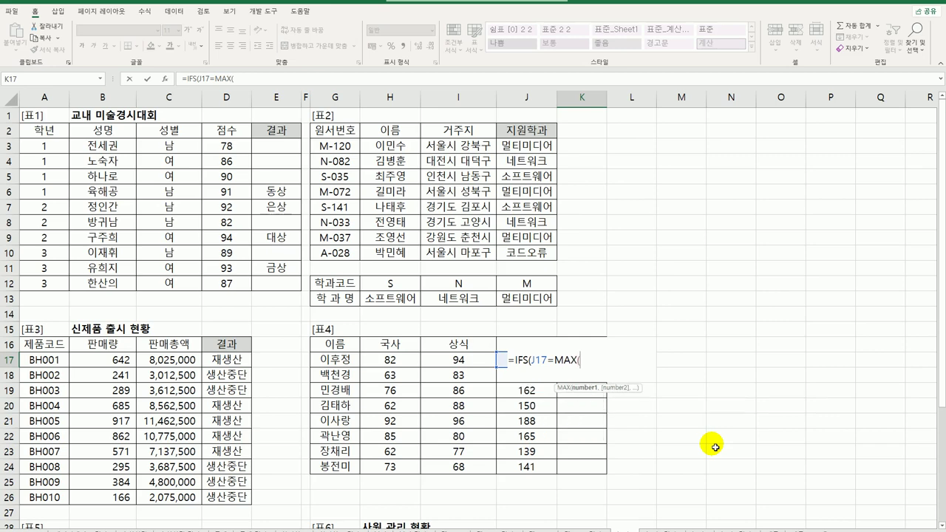
left_click(506, 360)
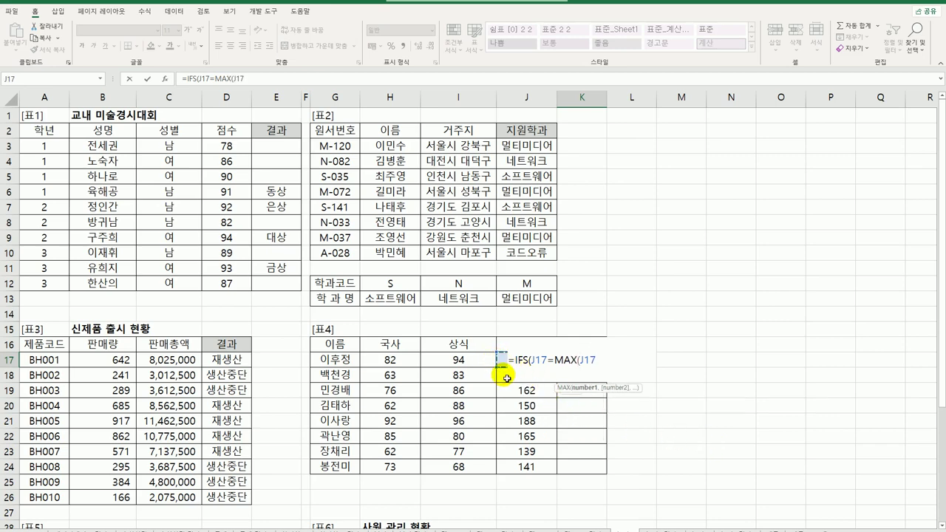
left_click_drag(507, 378, 514, 467)
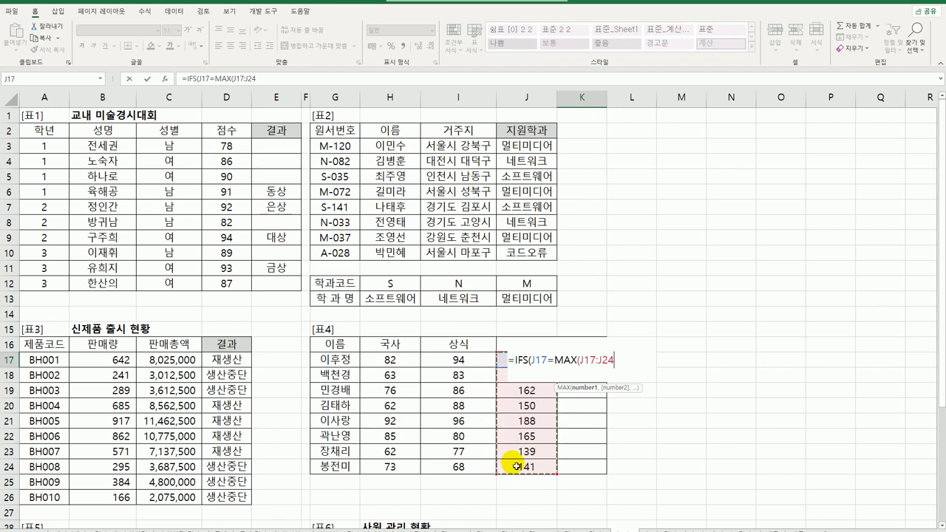
key("F4")
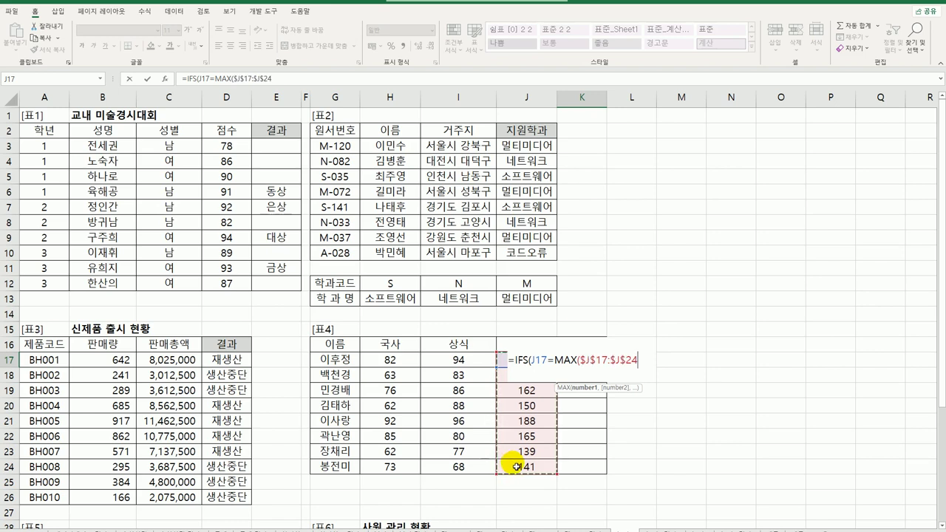
type(")")
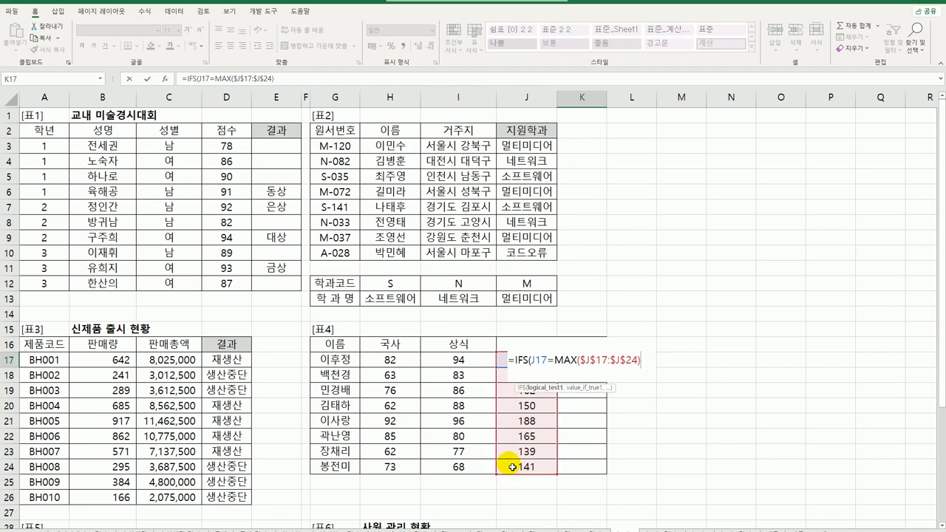
Set "최고점수" as the result of the first IFS test in K17
type(",\"")
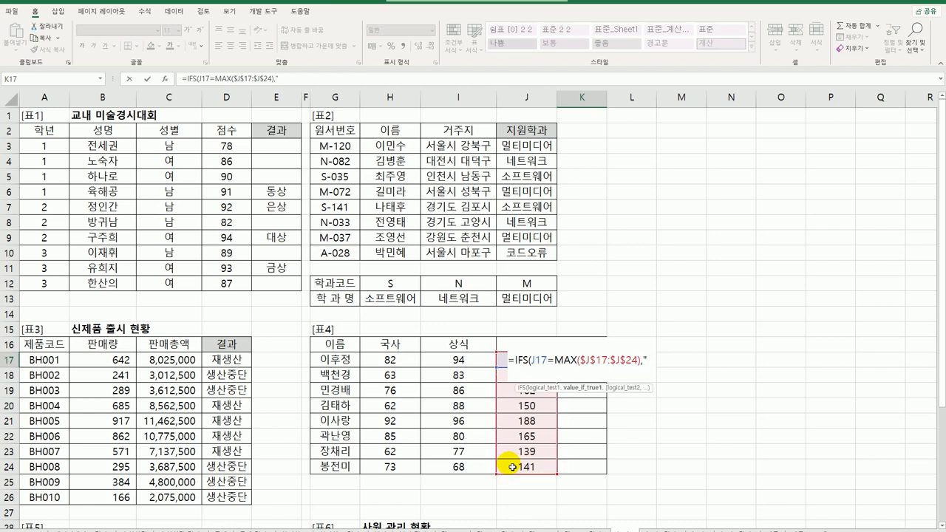
type("최고점ㅅ")
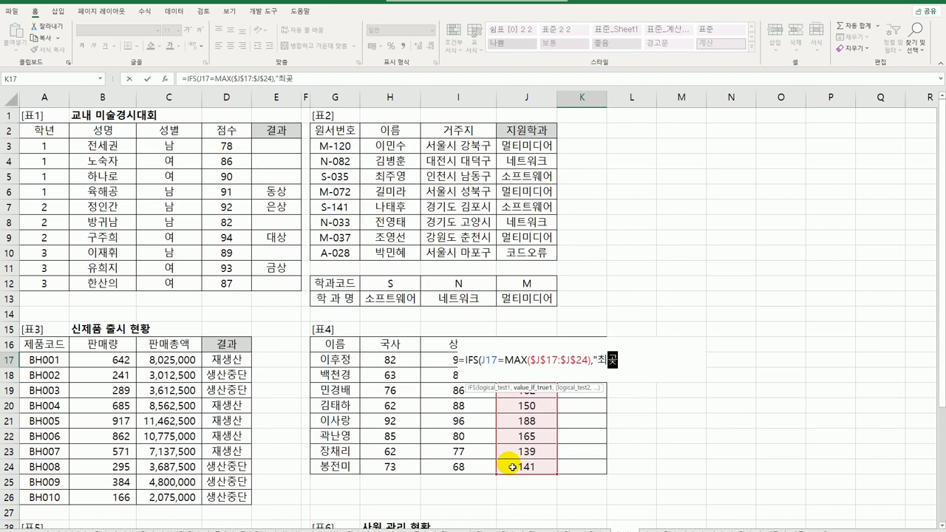
type("ㅜ\"")
type(",")
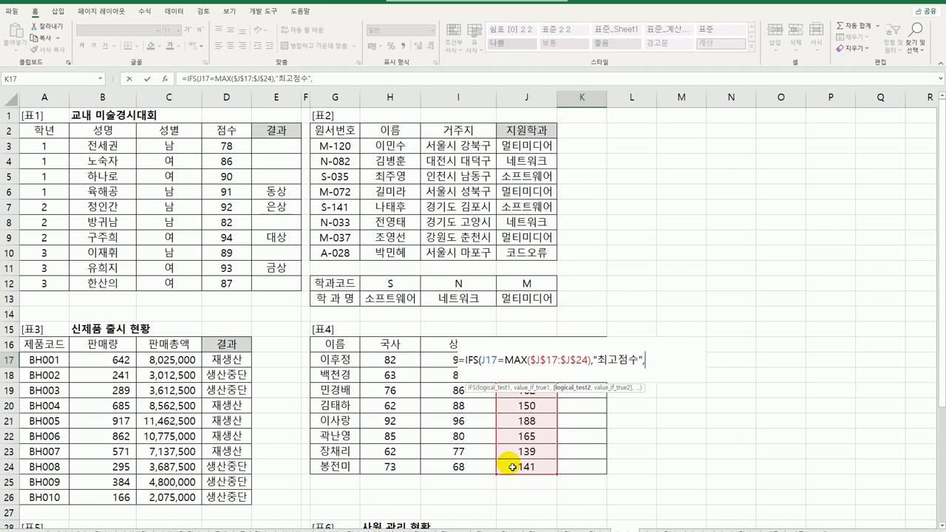
Duplicate the first test and result pair within K17's IFS formula and change the copy's MAX to MIN
left_click_drag(479, 360, 653, 364)
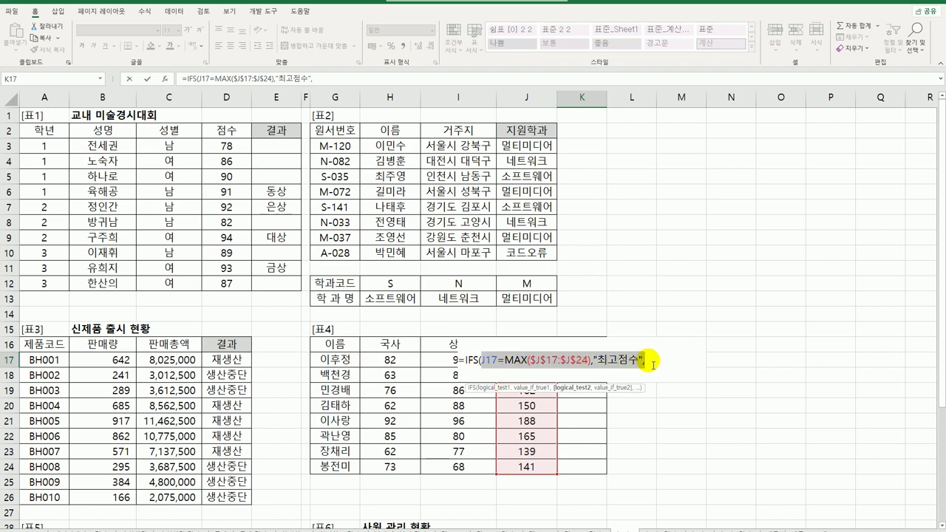
key("ctrl+c")
left_click(653, 362)
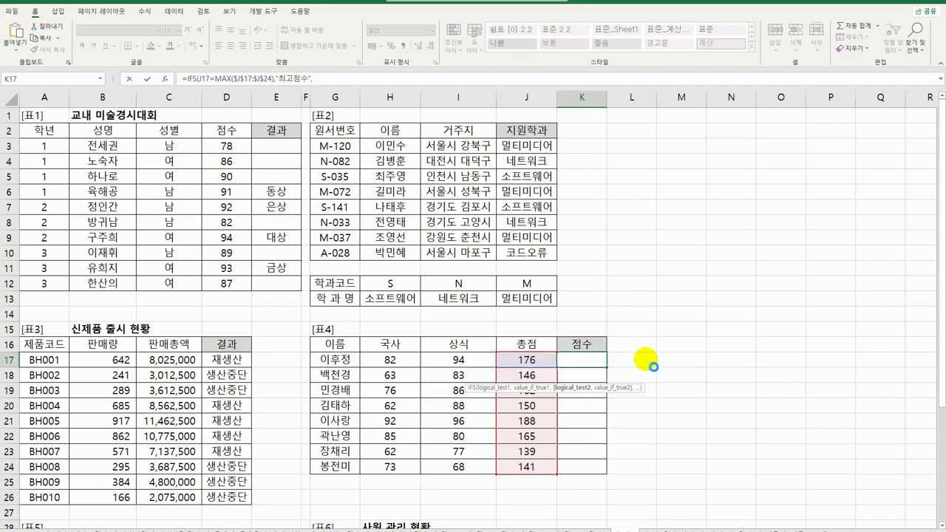
key("ctrl+v")
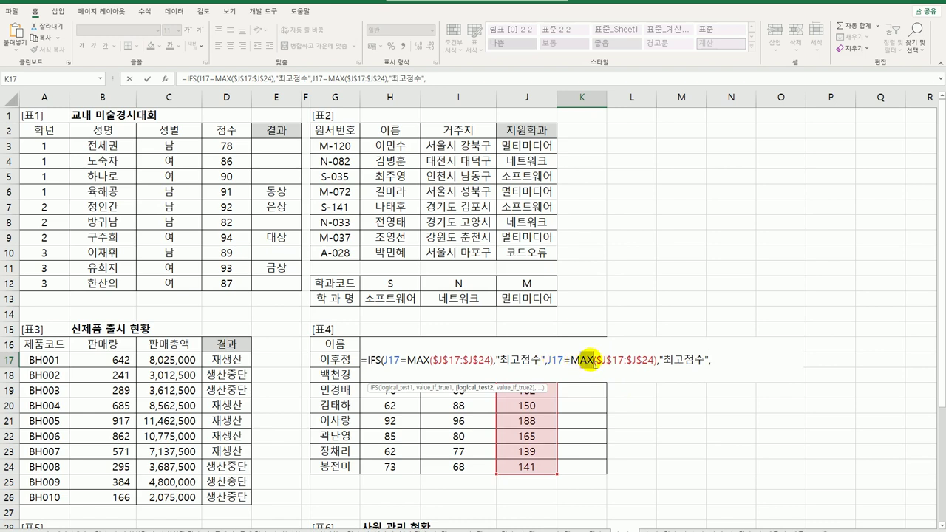
left_click_drag(593, 362, 581, 362)
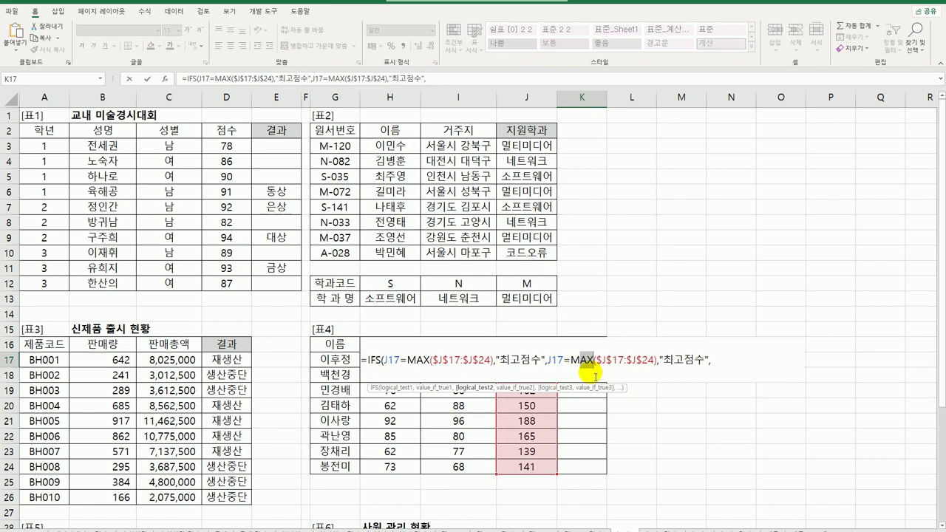
type("IN")
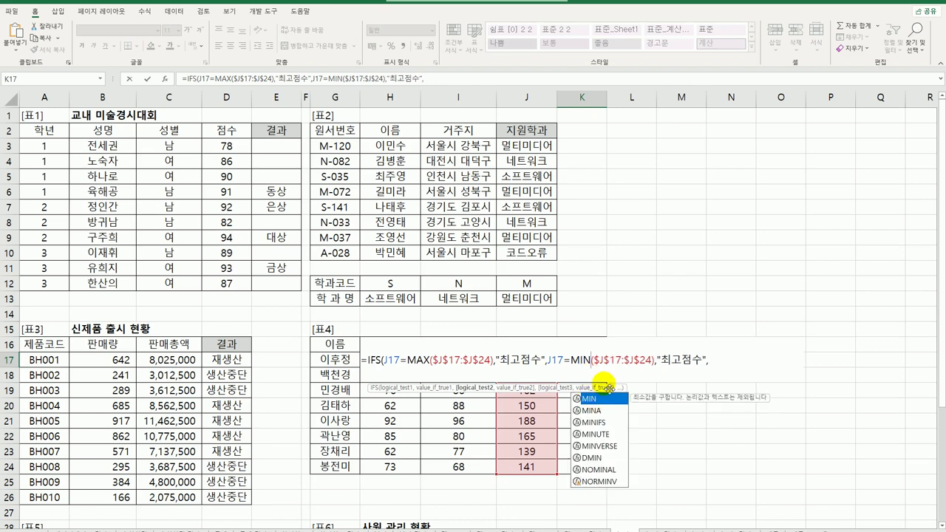
Change the result text of the MIN test in K17's formula to "최저점수"
left_click(614, 362)
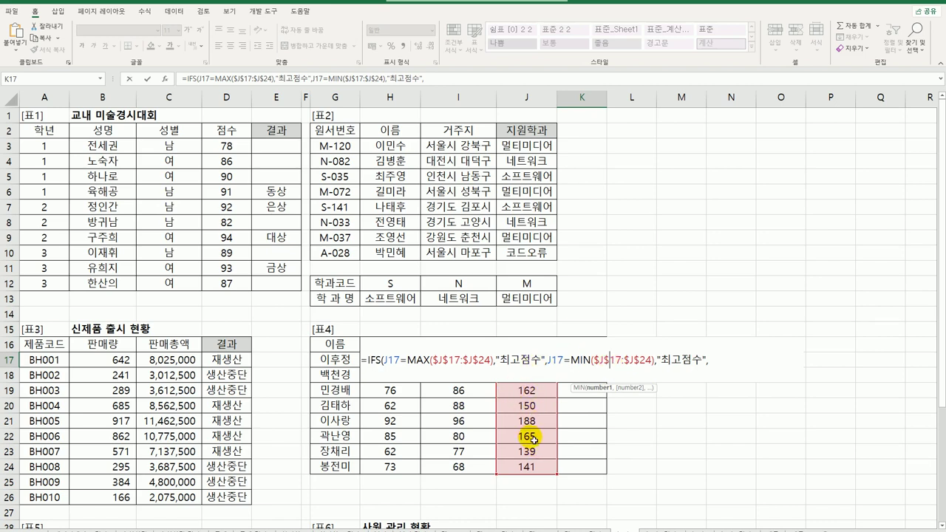
left_click(676, 359)
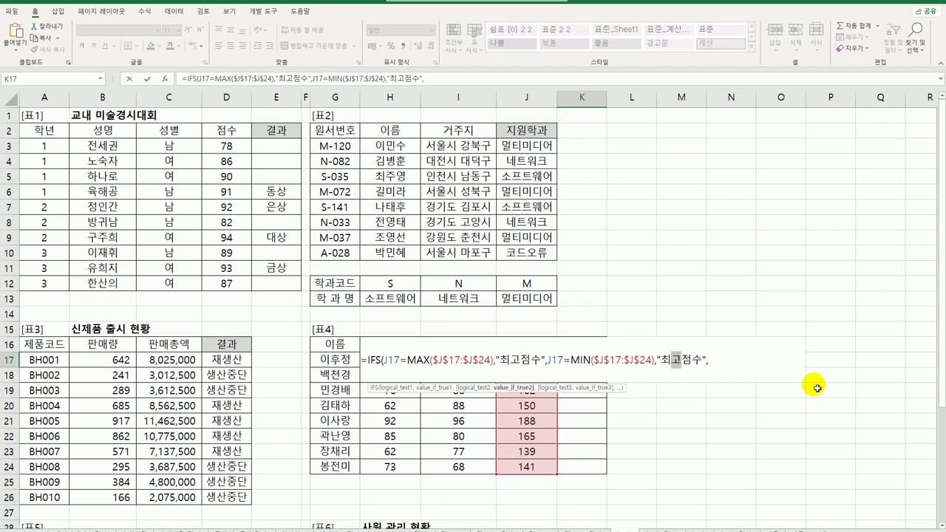
type("저")
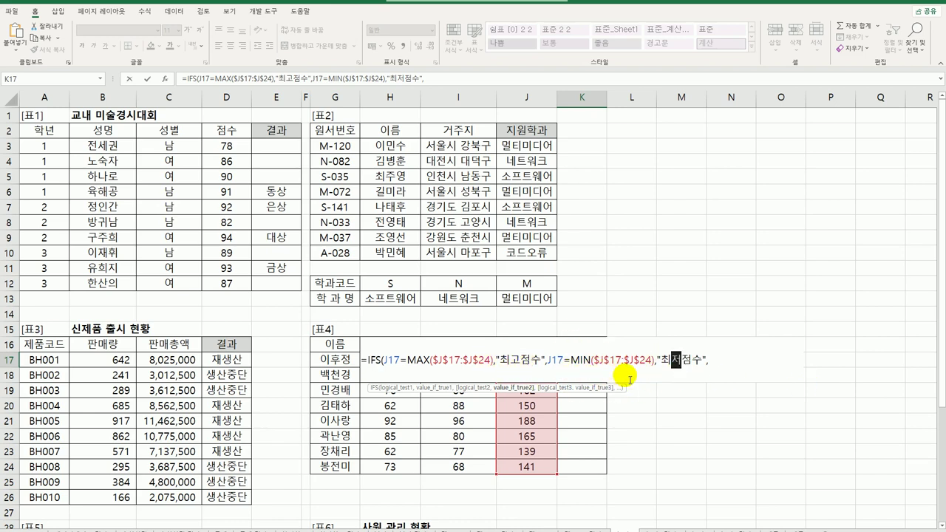
Add TRUE as the third IFS test in K17 with an empty string "" as its result
left_click(714, 364)
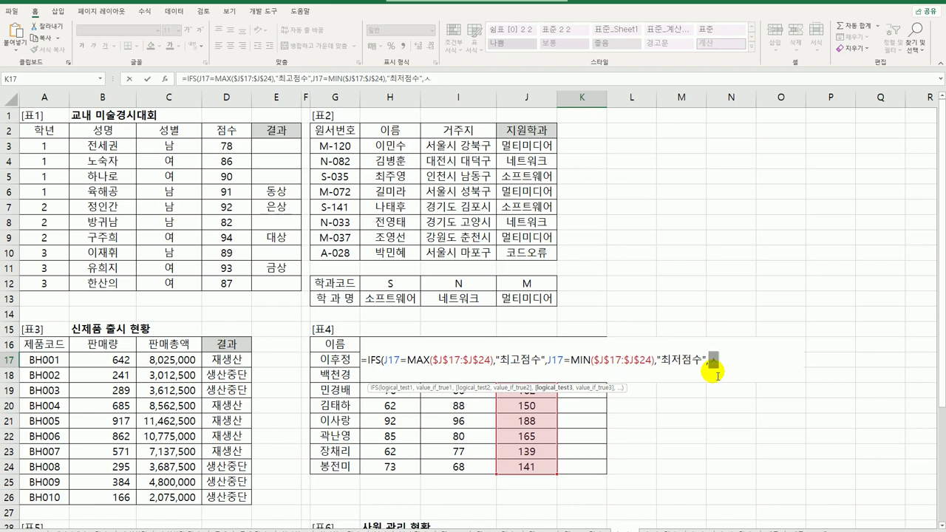
type("TR")
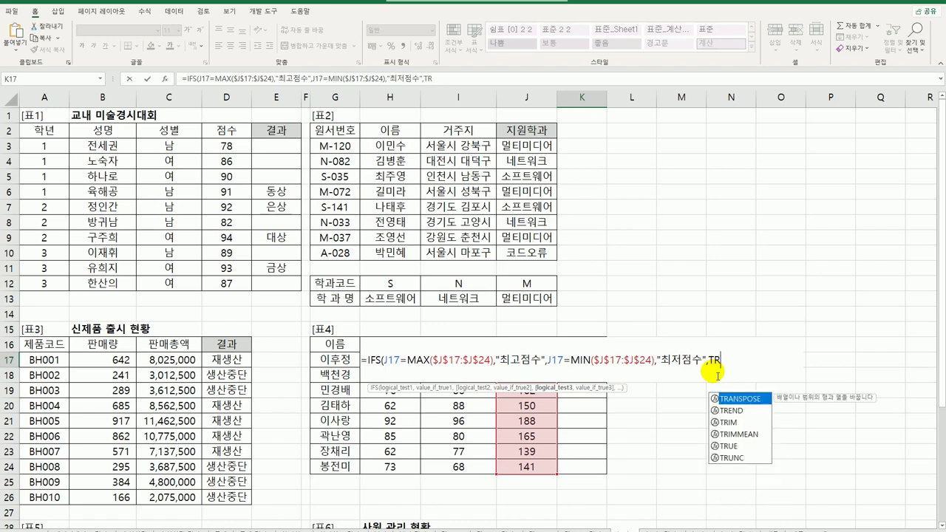
key("BackSpace")
type("URE")
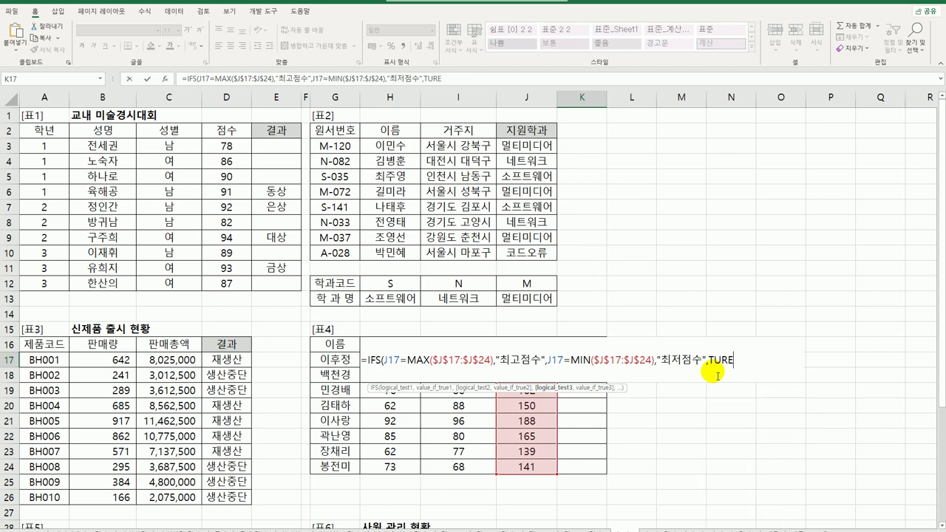
key("BackSpace")
key("BackSpace")
key("BackSpace")
type("RUE,")
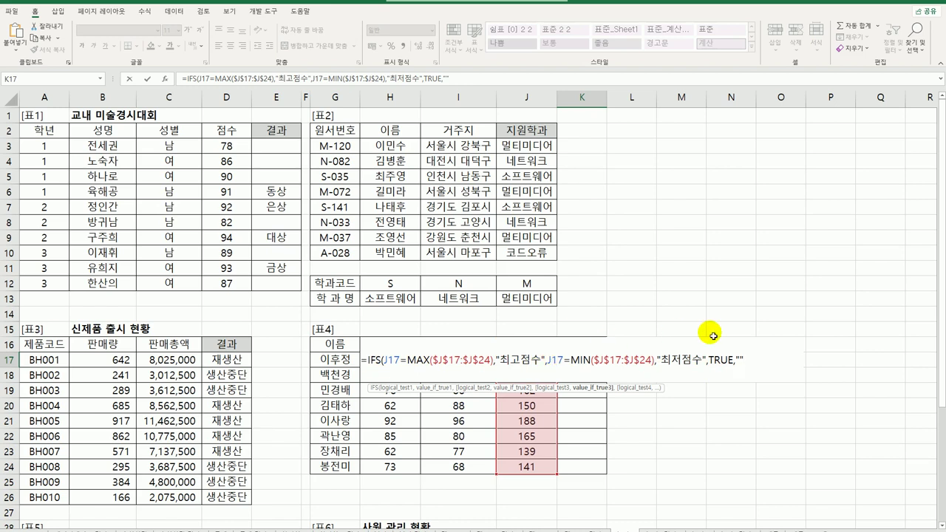
Close the IFS formula's parenthesis and enter the formula in K17
double_click(717, 362)
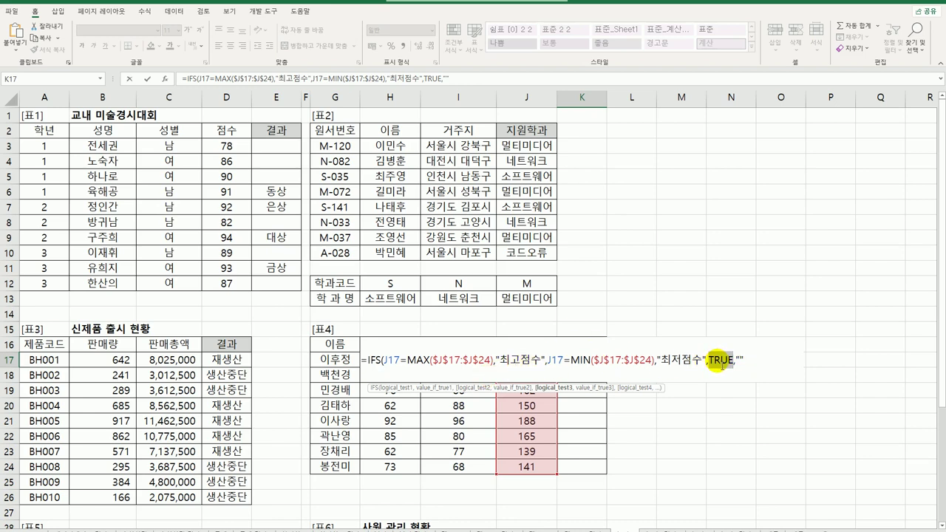
key("shift+Right")
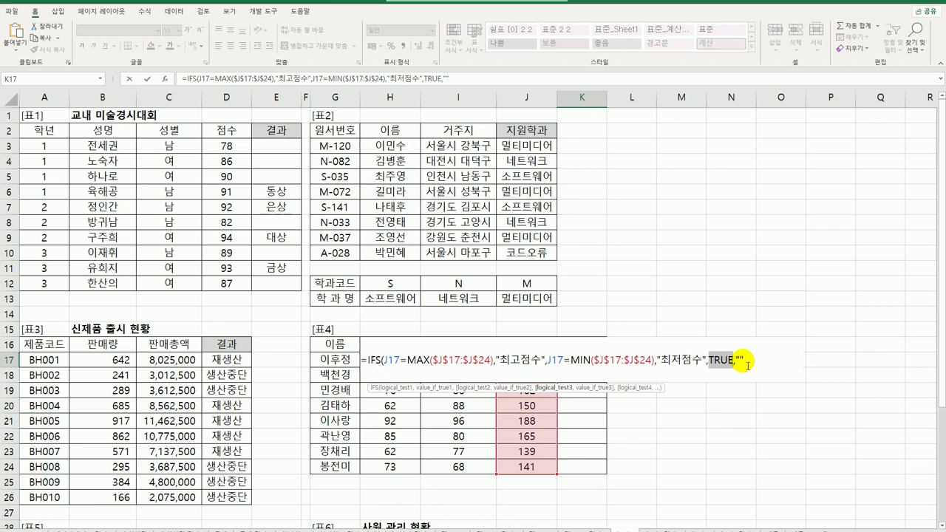
key("Right")
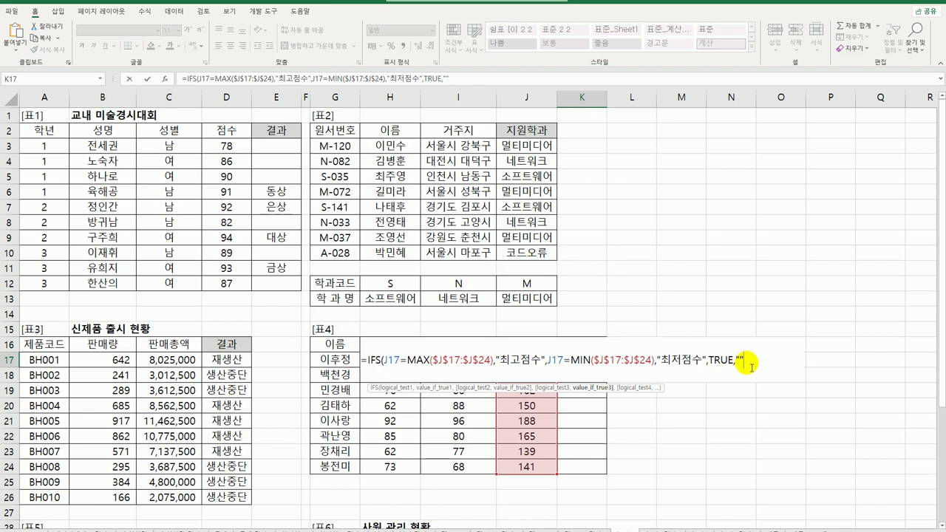
type(")")
key("Return")
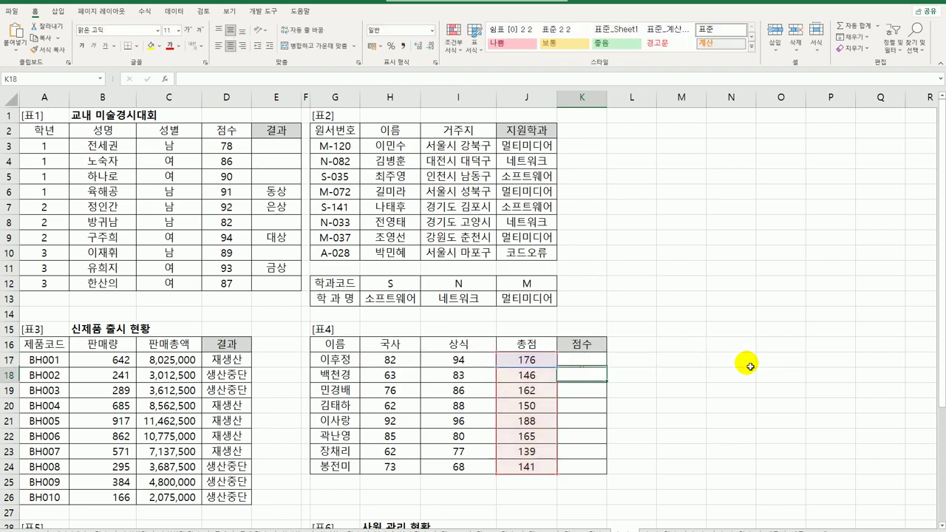
Copy K17's IFS formula down through K24 and check the 점수 results in 표4
left_click(603, 361)
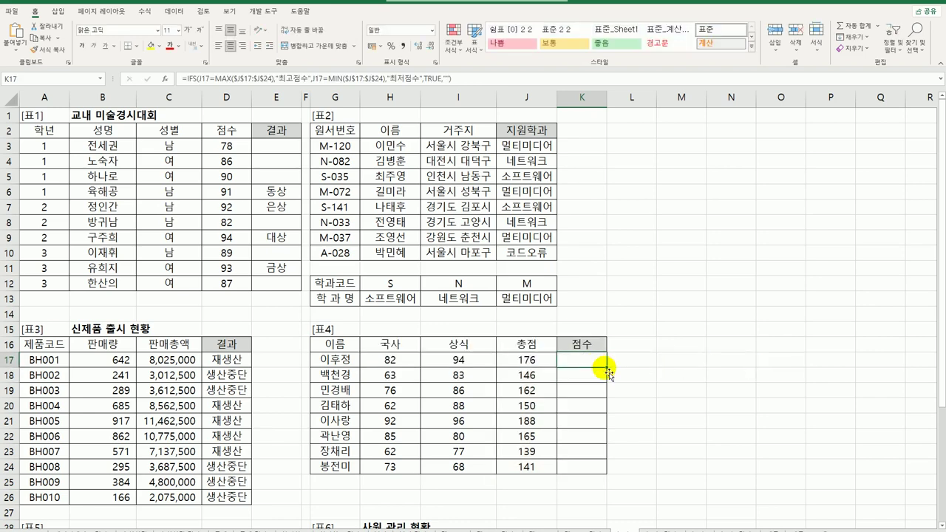
left_click_drag(607, 367, 603, 473)
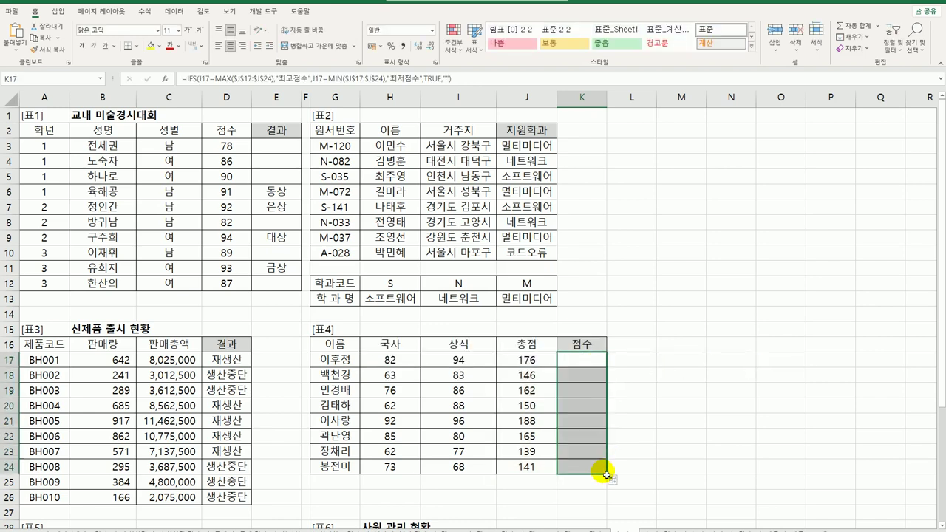
left_click(591, 418)
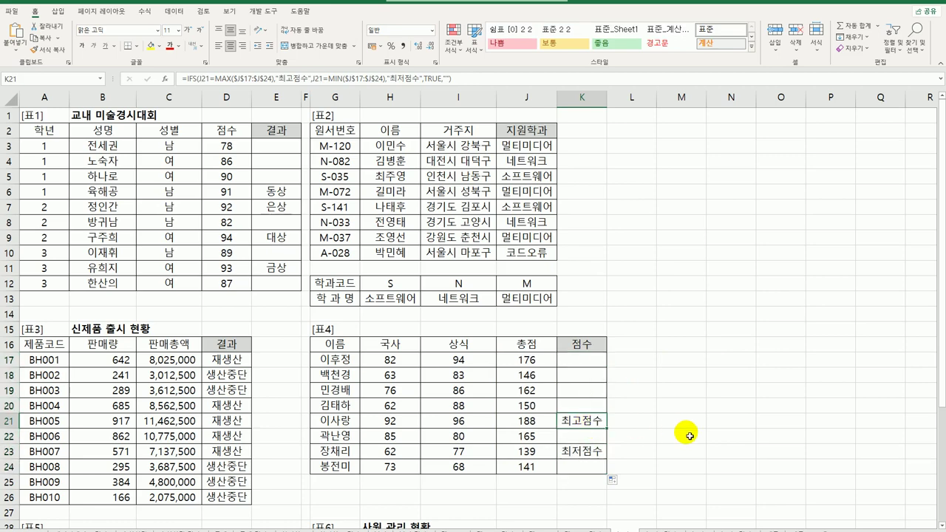
left_click(599, 452)
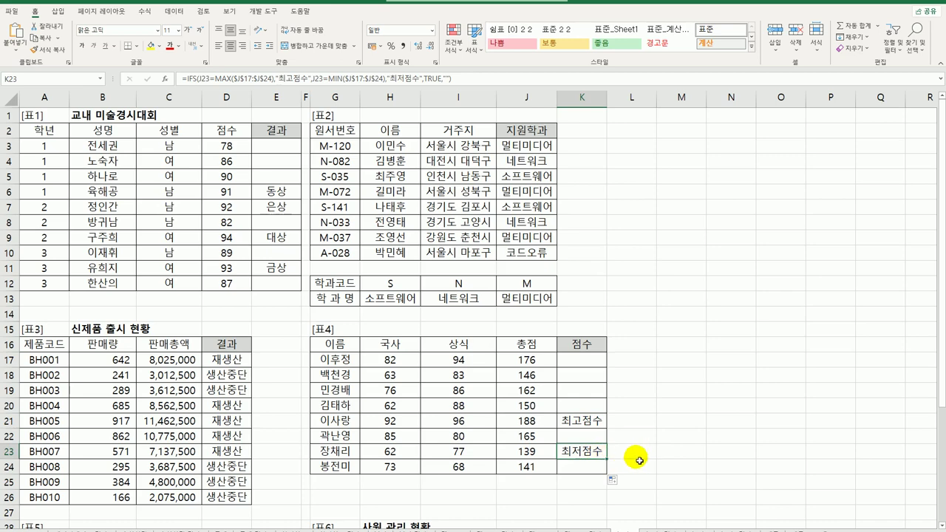
left_click_drag(570, 359, 573, 405)
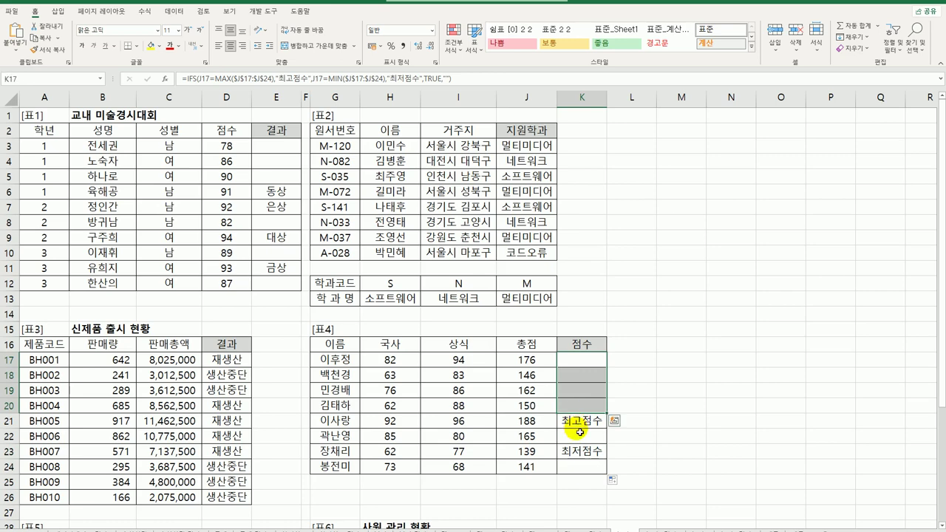
left_click(587, 466)
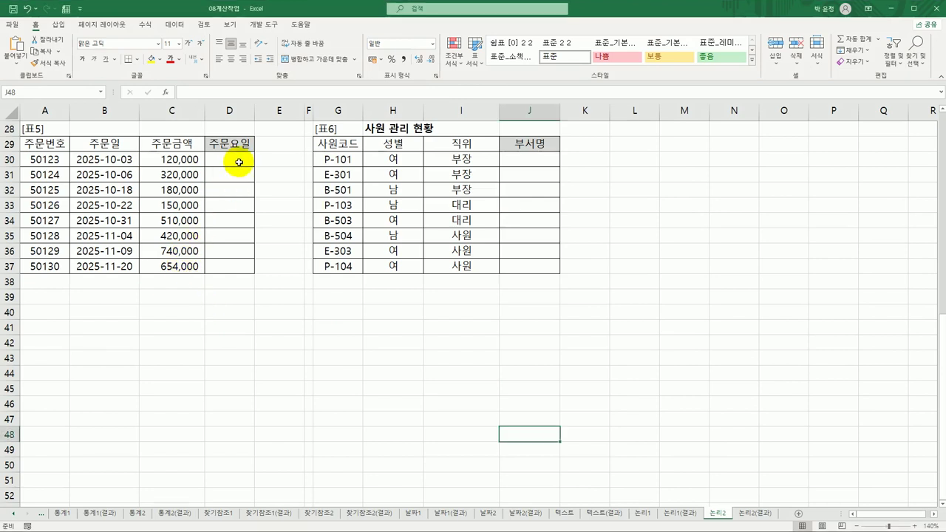
Start a WEEKDAY formula in D30, the first 주문요일 cell of 표5
left_click(238, 162)
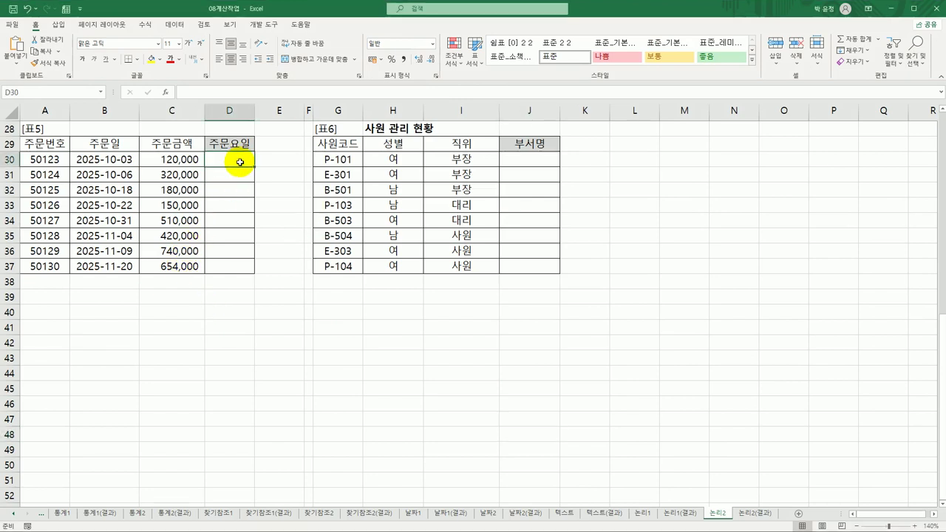
left_click(119, 156)
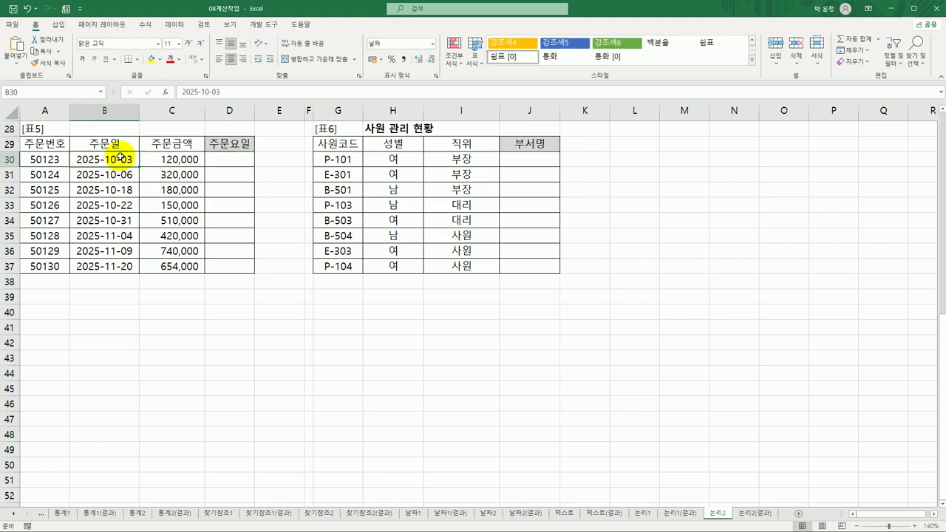
left_click(228, 159)
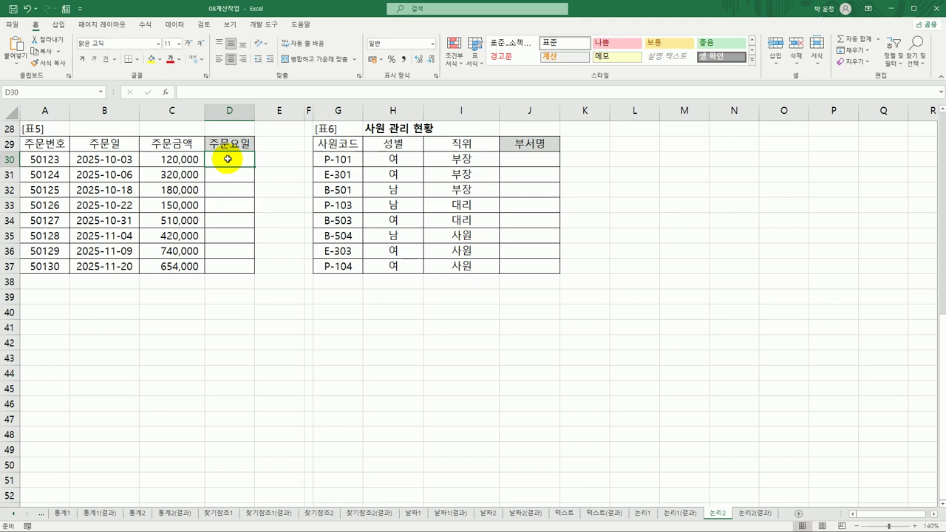
left_click(120, 159)
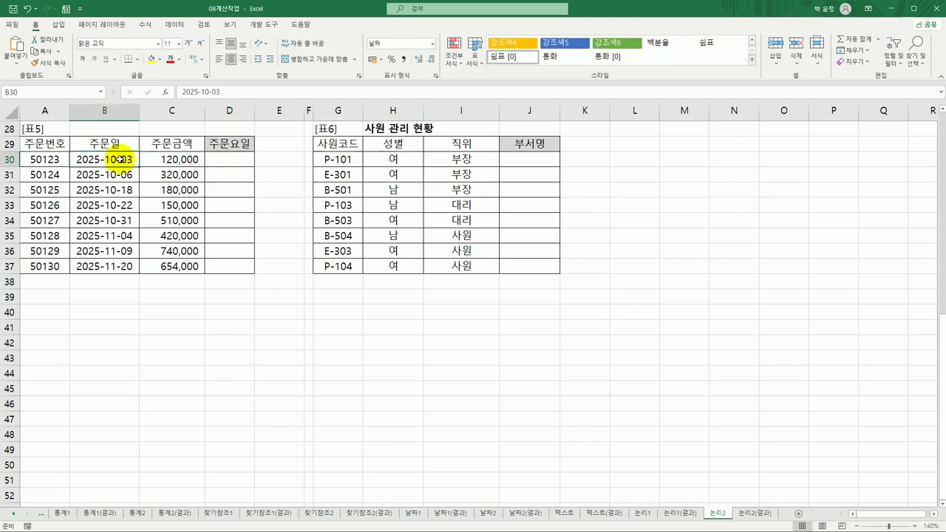
left_click(233, 158)
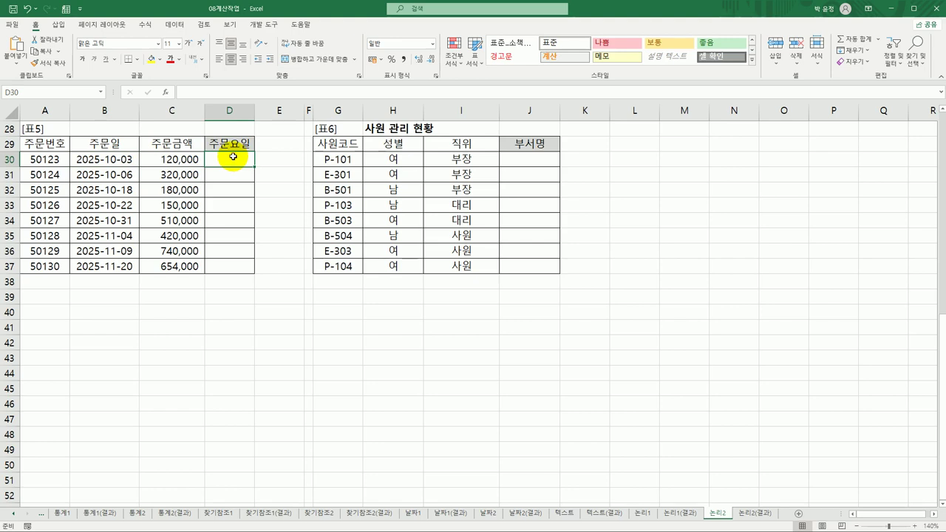
type("=")
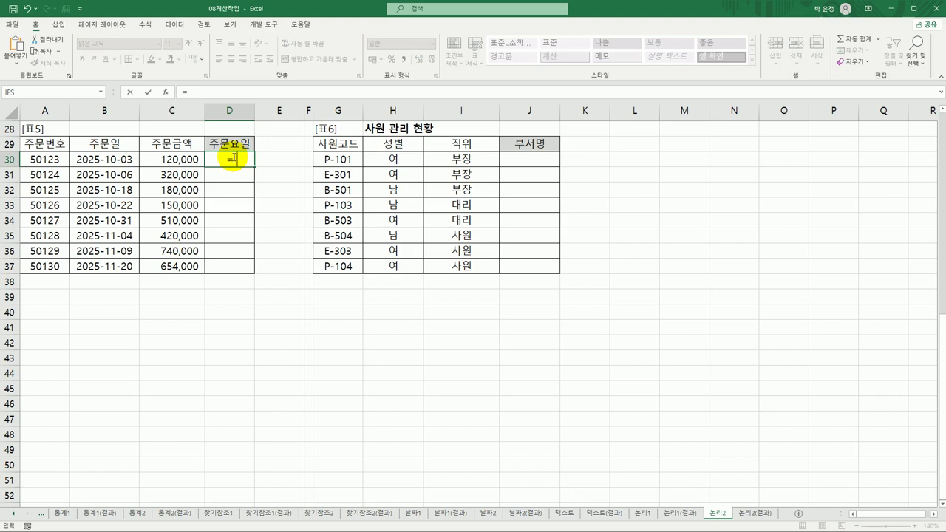
type("w")
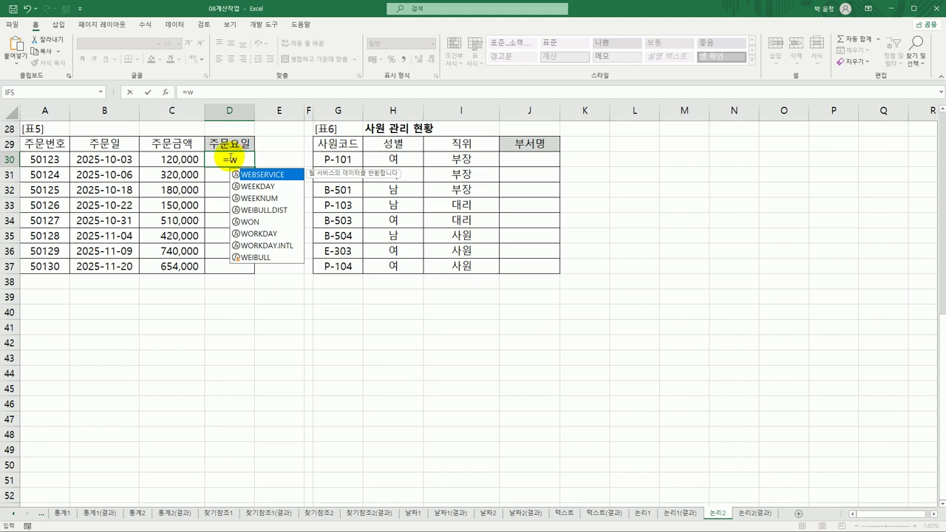
left_click(262, 189)
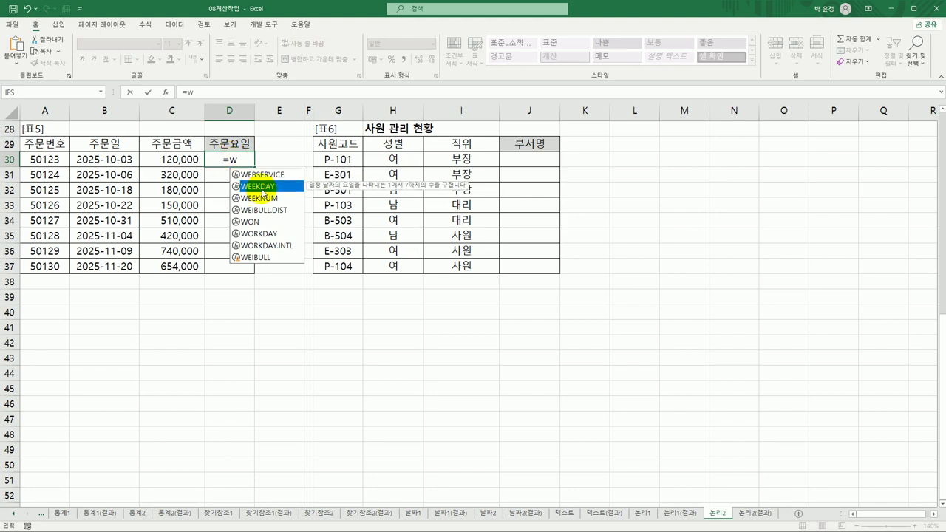
double_click(262, 188)
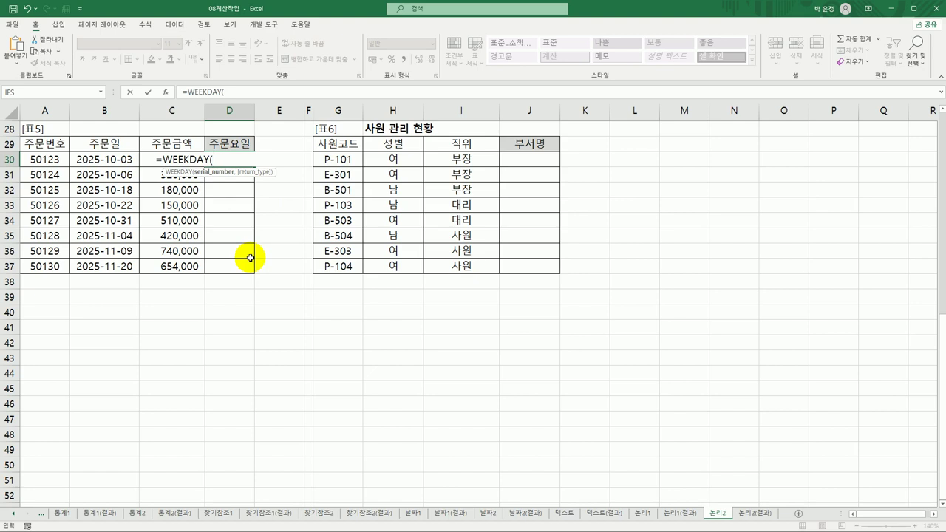
Give WEEKDAY the order date in B30 and return type 2 (Monday 1 to Sunday 7), and enter the formula in D30
left_click(118, 159)
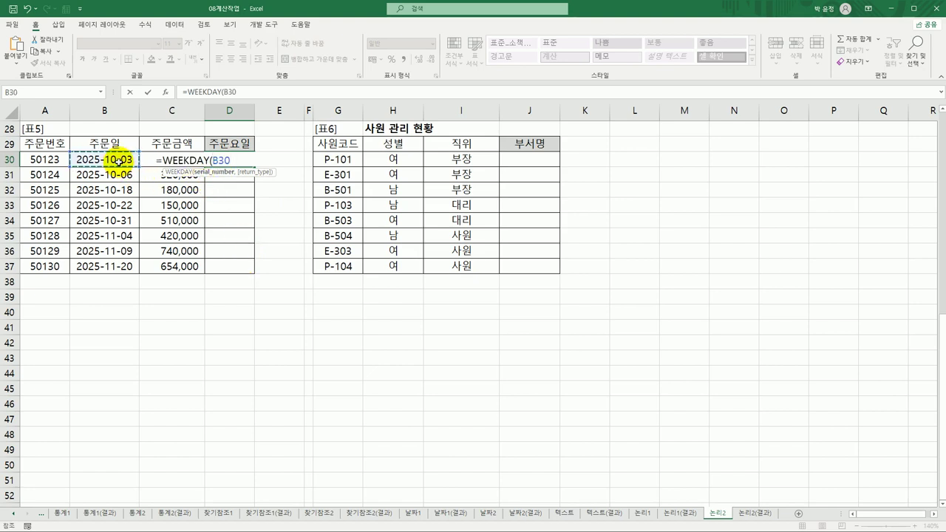
type(",")
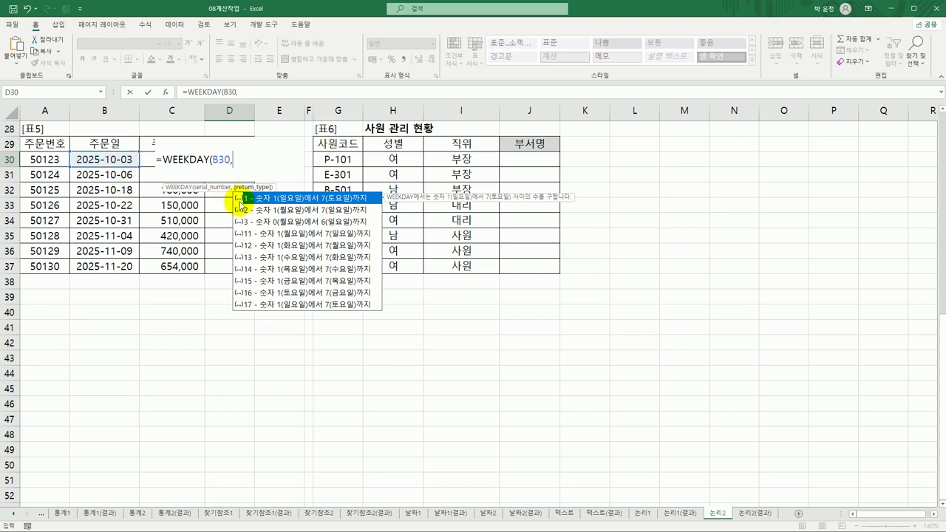
left_click(302, 214)
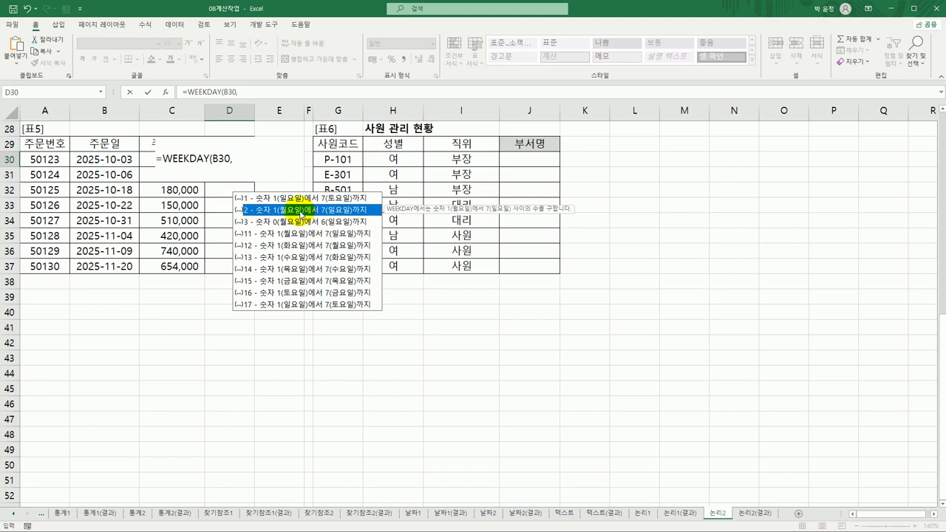
double_click(300, 210)
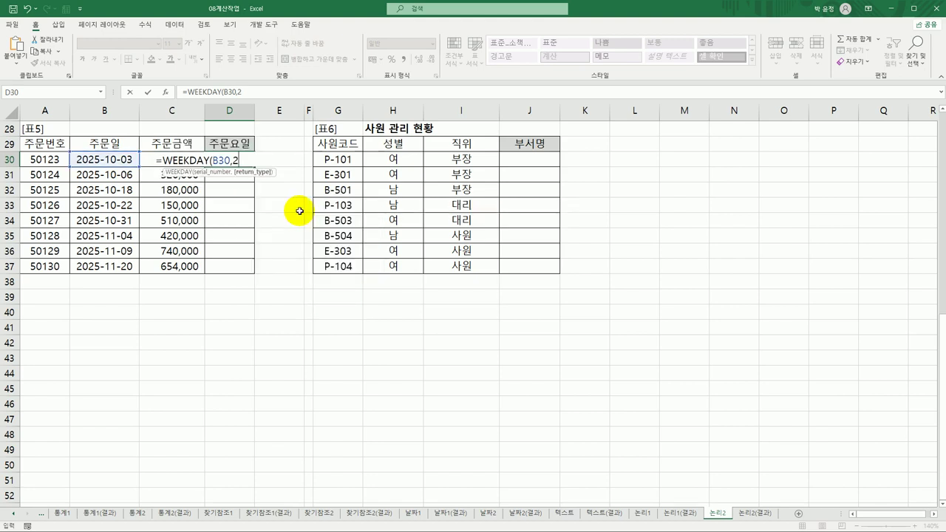
key("Return")
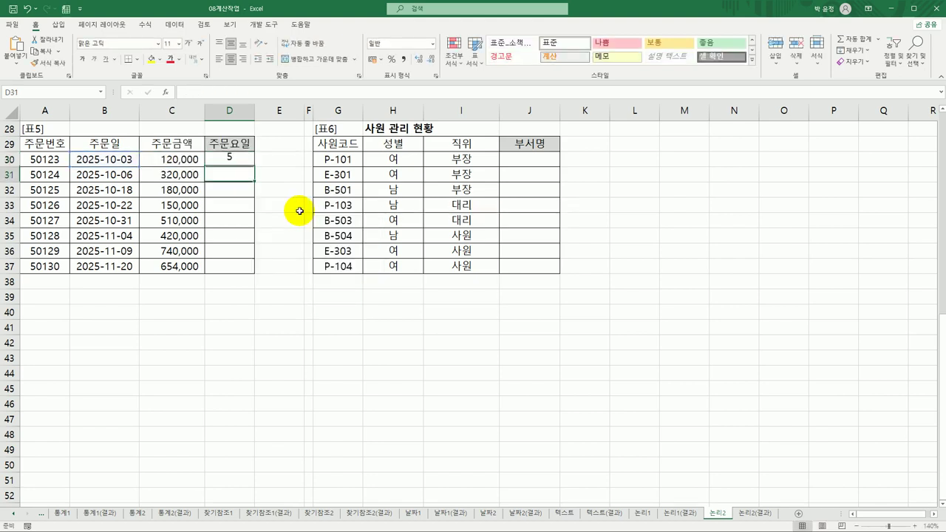
Copy D30's WEEKDAY formula down through D37 and check the weekday numbers in the 주문요일 column
left_click(244, 159)
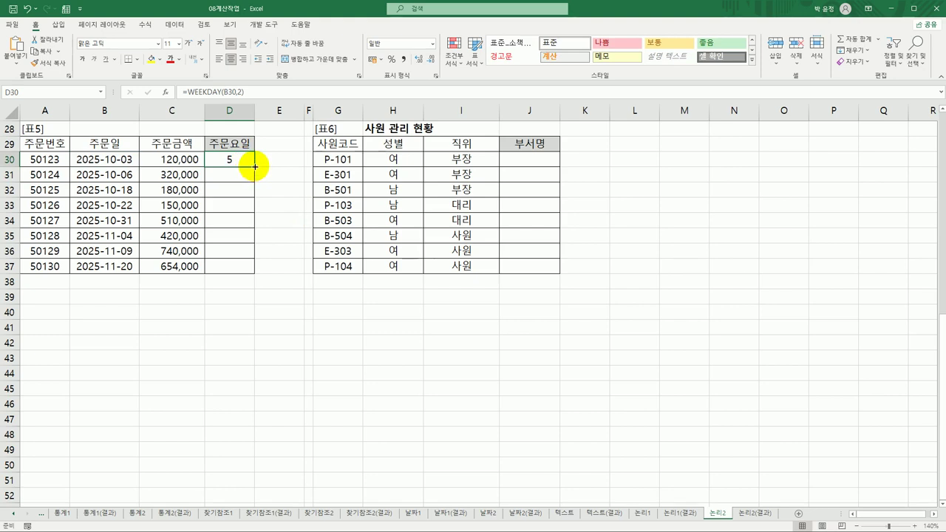
left_click_drag(255, 167, 257, 274)
left_click(231, 174)
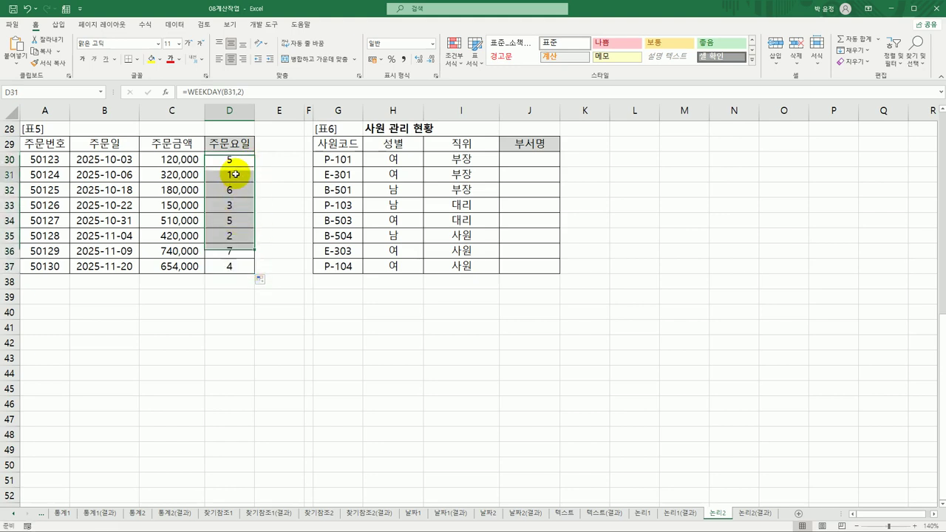
left_click(230, 235)
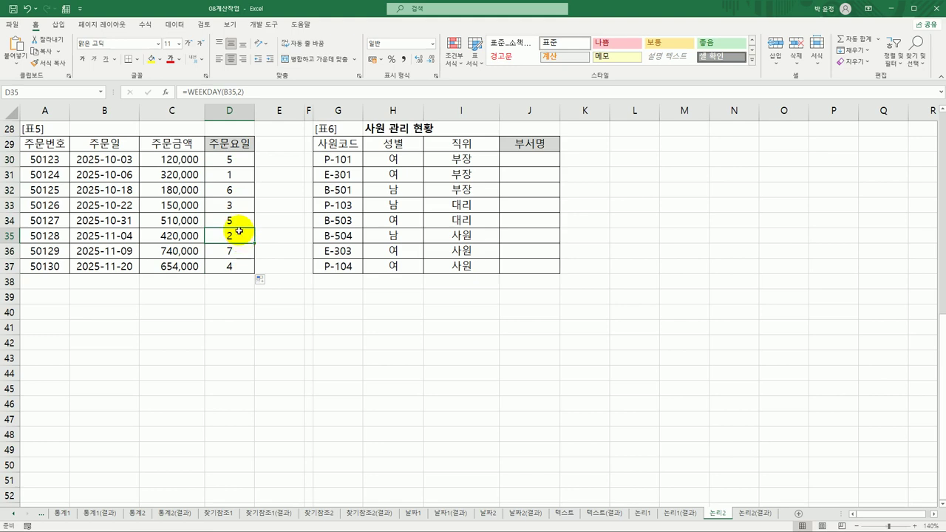
left_click(231, 205)
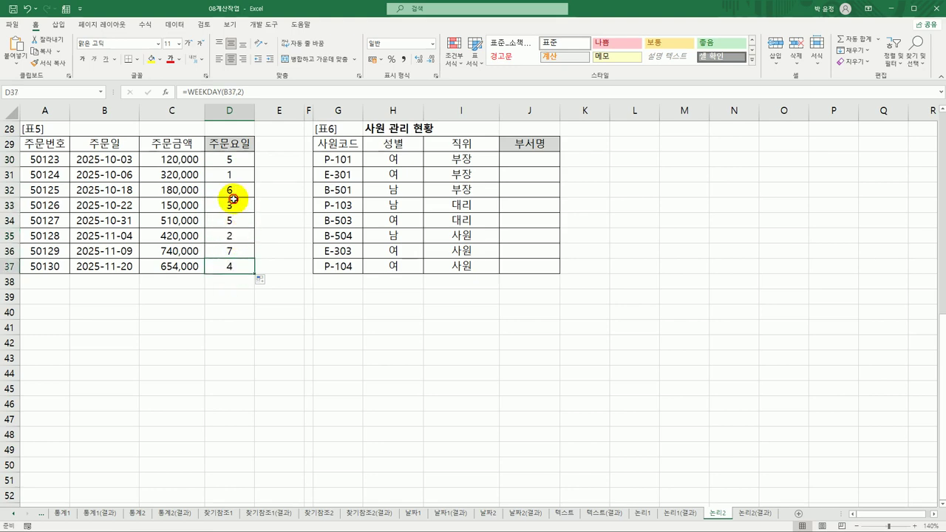
left_click(236, 158)
left_click(235, 189)
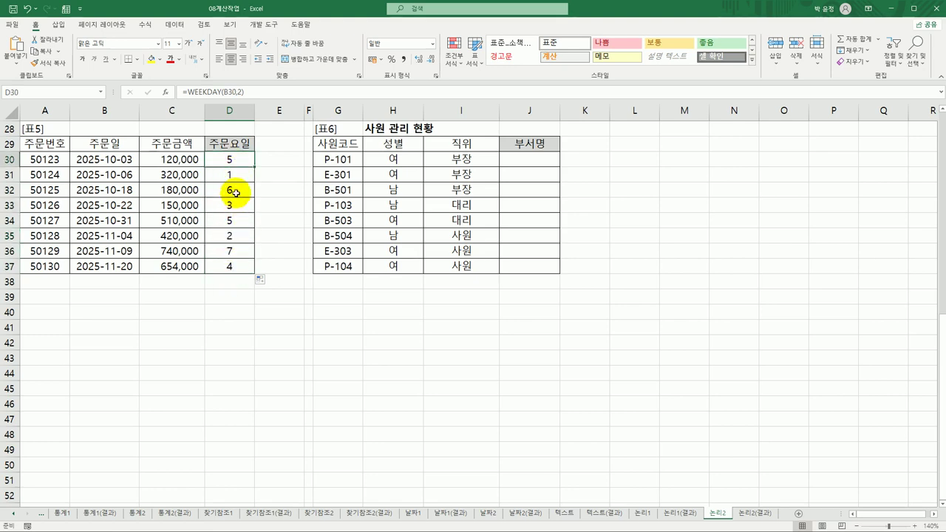
left_click(235, 254)
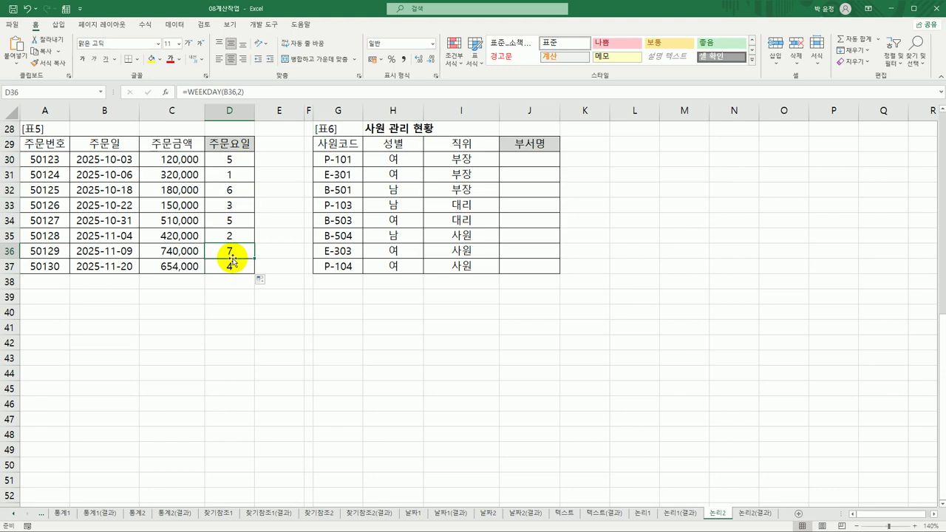
Insert SWITCH( before WEEKDAY in D30's formula so that WEEKDAY(B30,2) is its expression
left_click(235, 160)
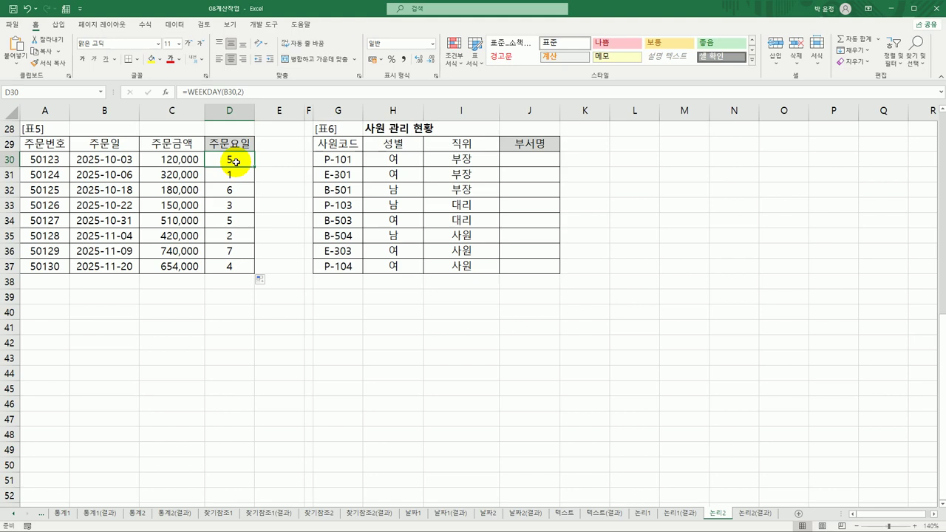
double_click(235, 160)
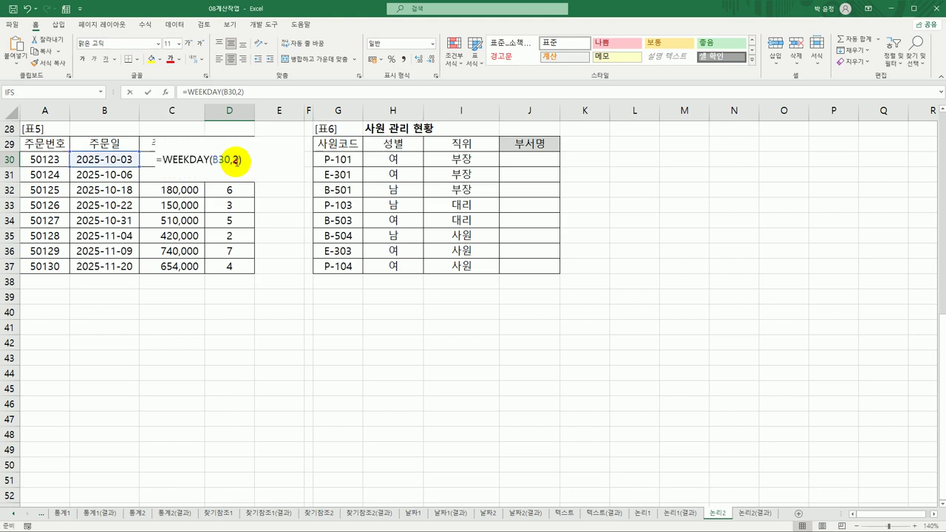
left_click(163, 158)
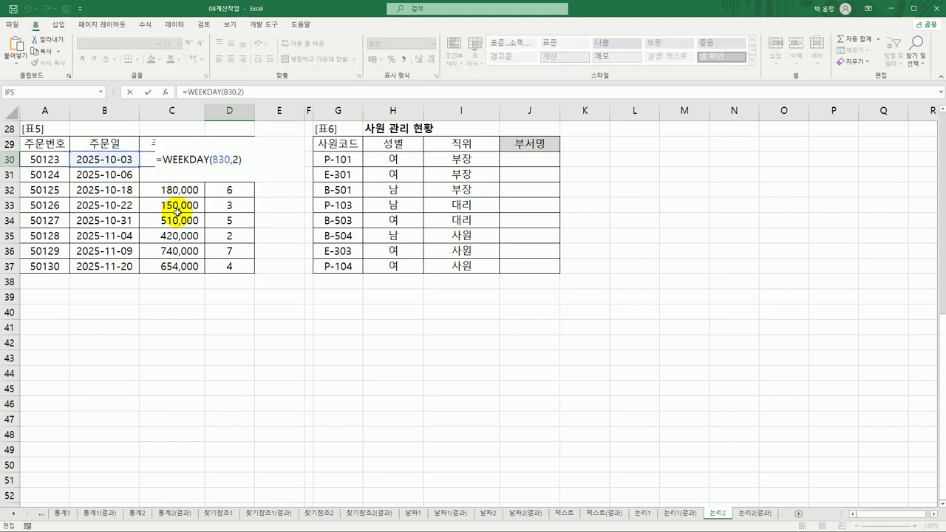
type("sw")
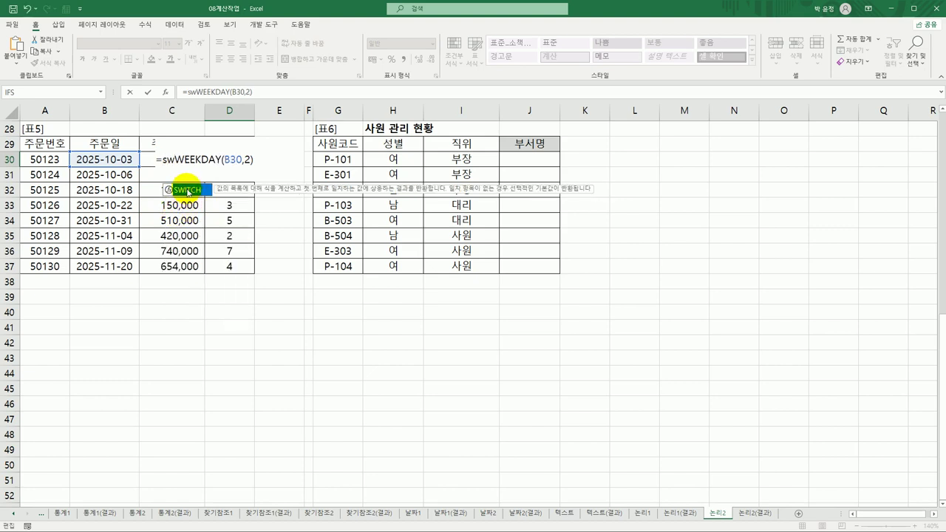
double_click(188, 191)
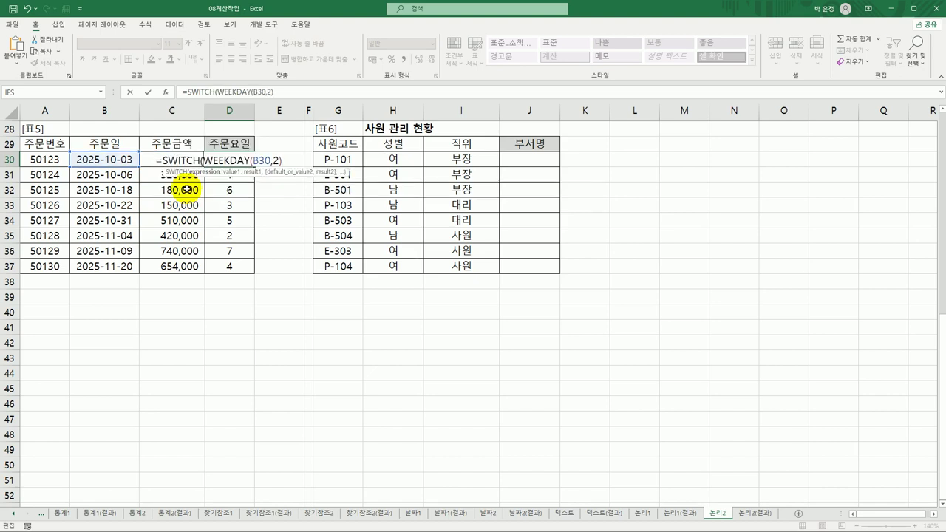
Open SWITCH's function arguments in D30's formula and pair value 1 with result 월 and value 2 with result 화
left_click(181, 159)
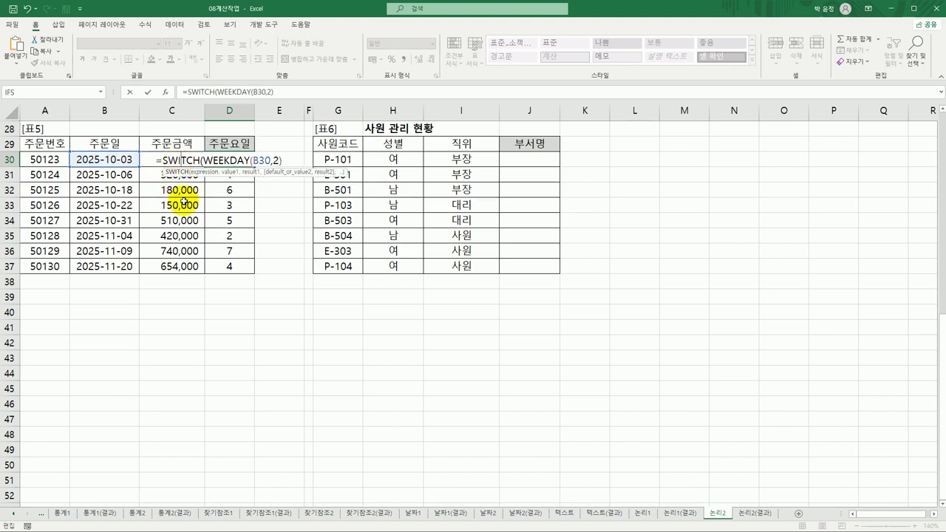
left_click(166, 91)
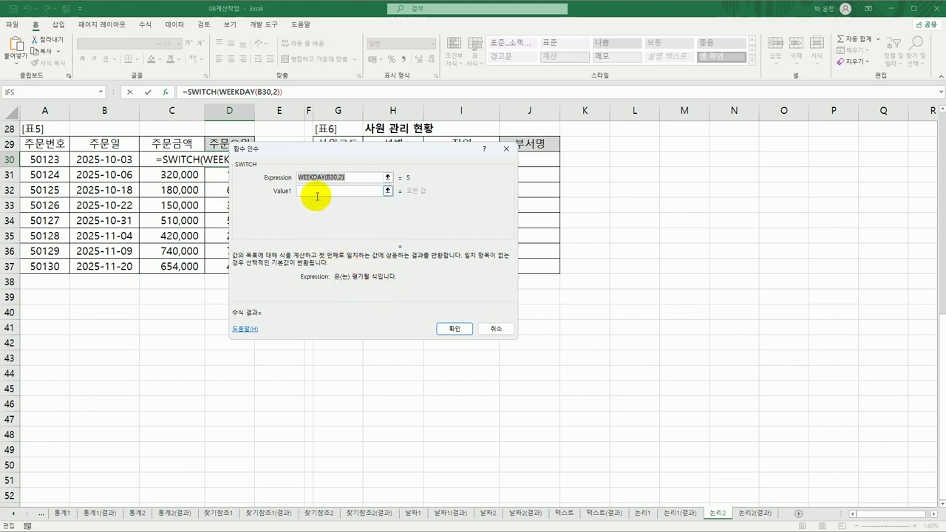
left_click(337, 194)
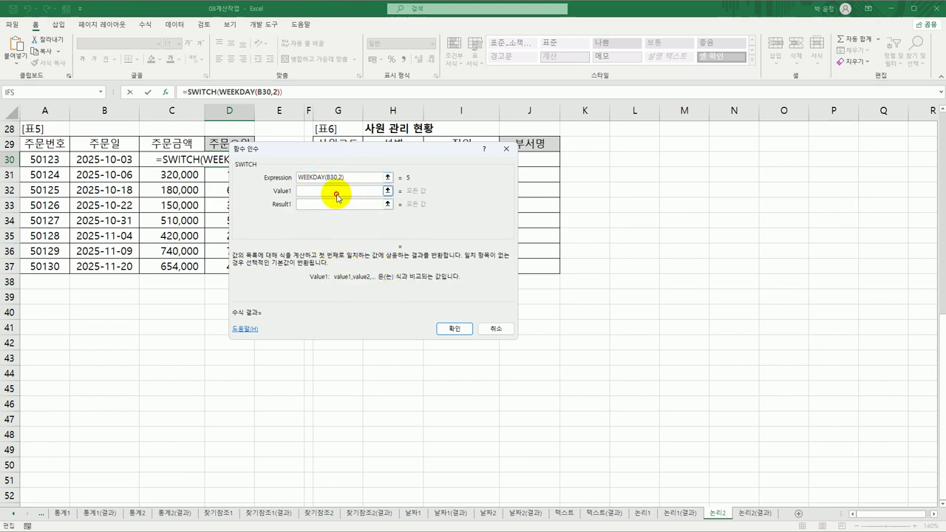
type("1")
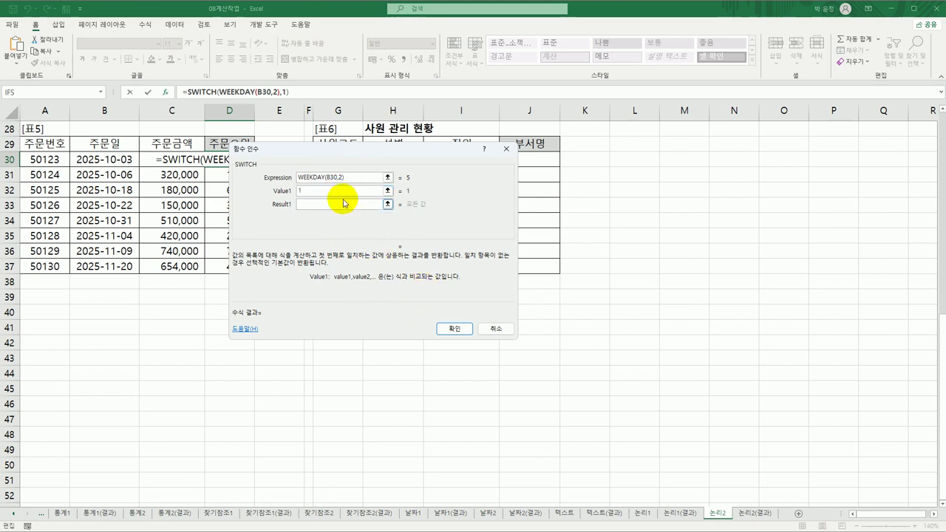
left_click(338, 204)
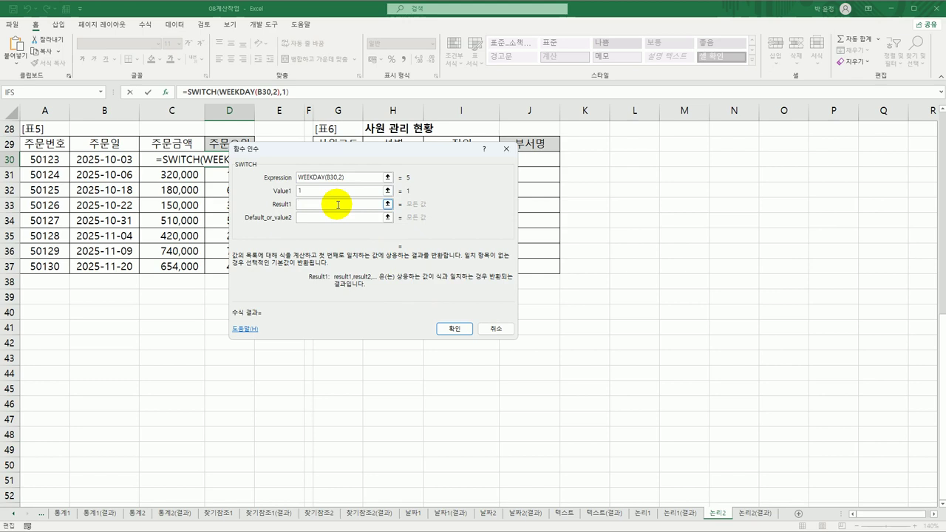
type("월")
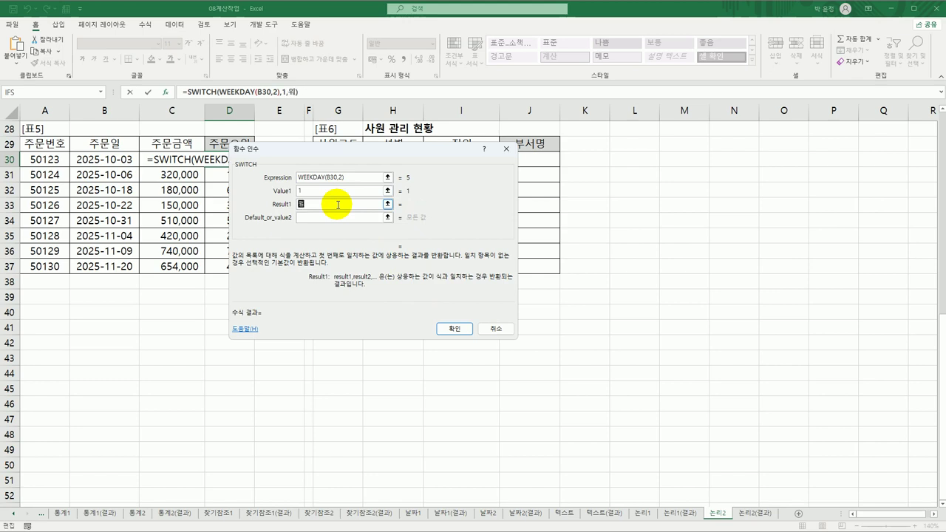
key("Tab")
type("2")
key("Tab")
type("화")
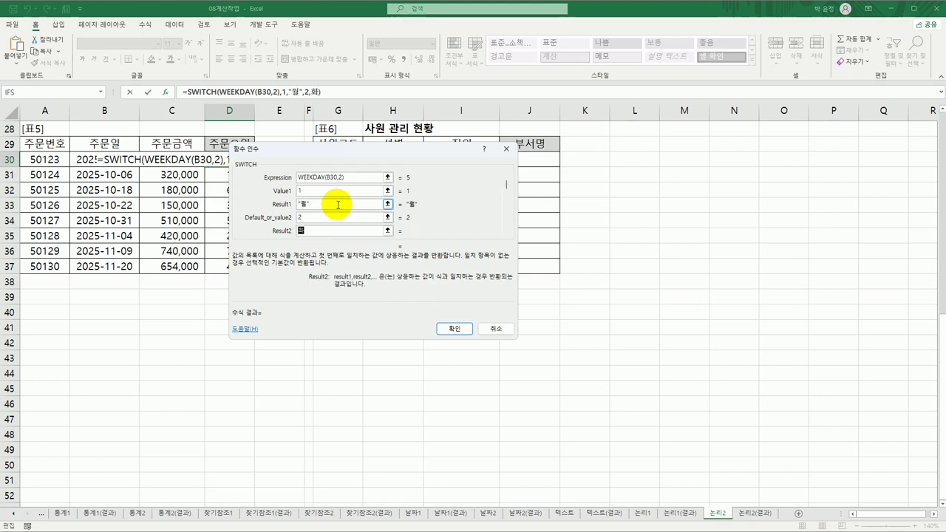
Add the SWITCH pairs 3 with 수, 4 with 목 and 5 with 금
key("Tab")
type("3")
key("Tab")
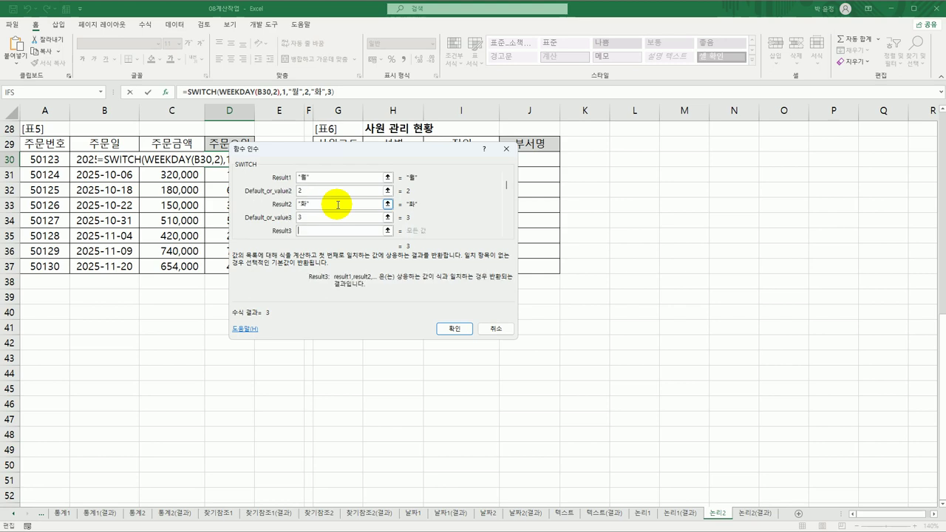
type("수")
key("Tab")
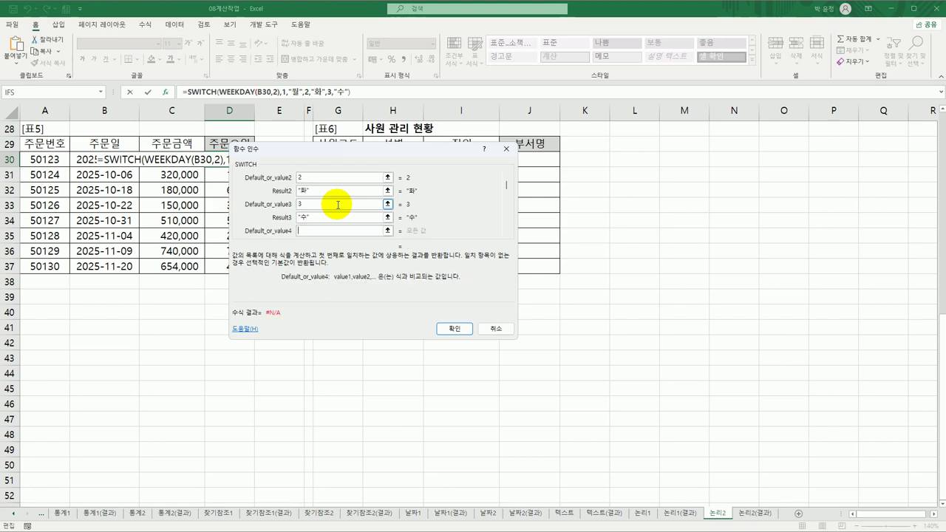
type("4")
key("Tab")
type("목")
key("Tab")
type("5")
key("Tab")
type("금")
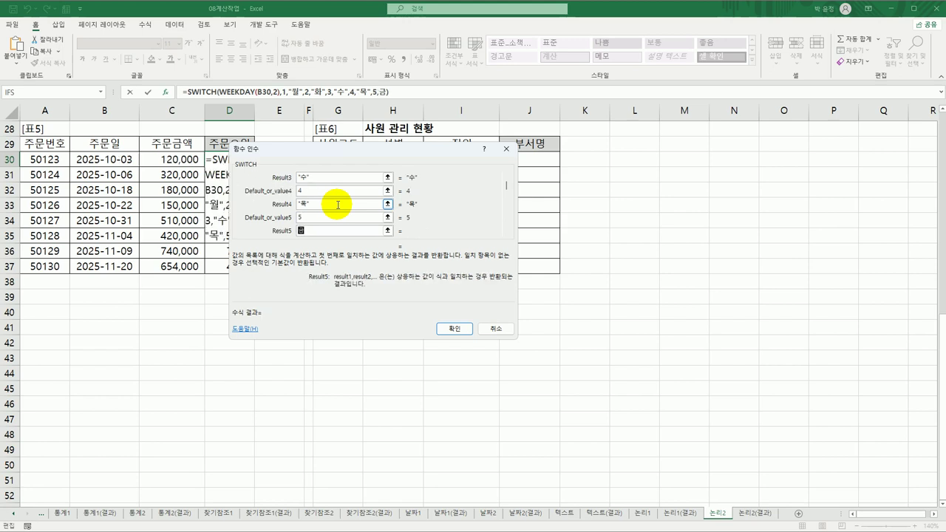
Add the SWITCH pairs 6 with 토 and 7 with 일, and enter the completed formula in D30
key("Tab")
type("6")
key("Tab")
type("토")
key("Tab")
type("7")
key("Tab")
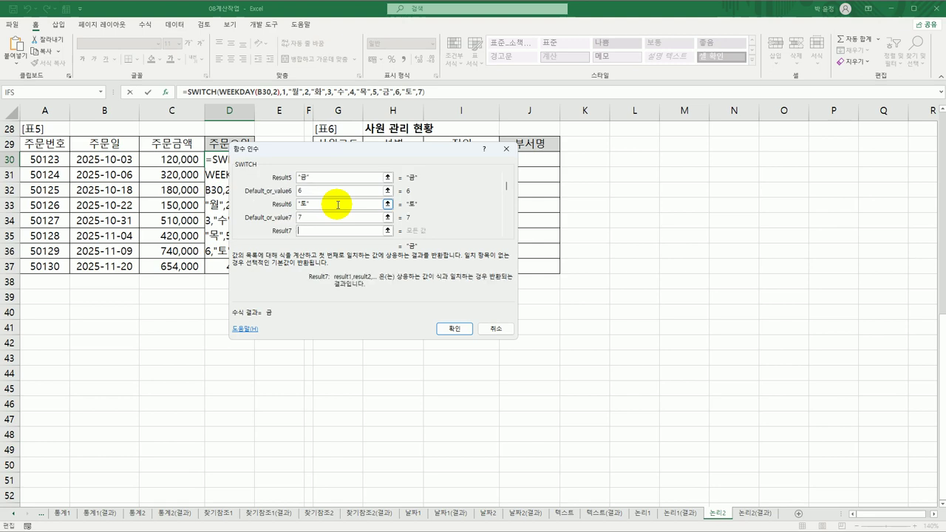
type("일")
left_click(459, 328)
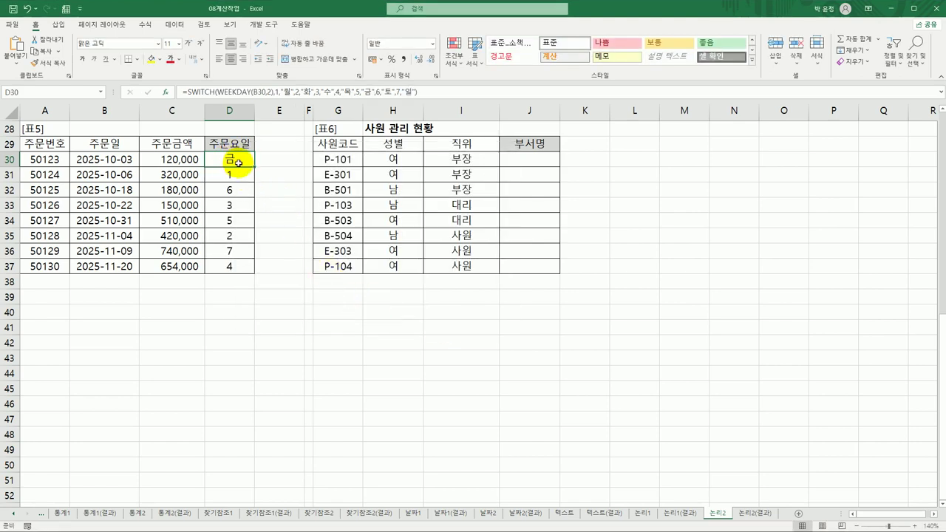
Copy D30's SWITCH formula down through D37 and review the formula in D30 without changing it
double_click(254, 166)
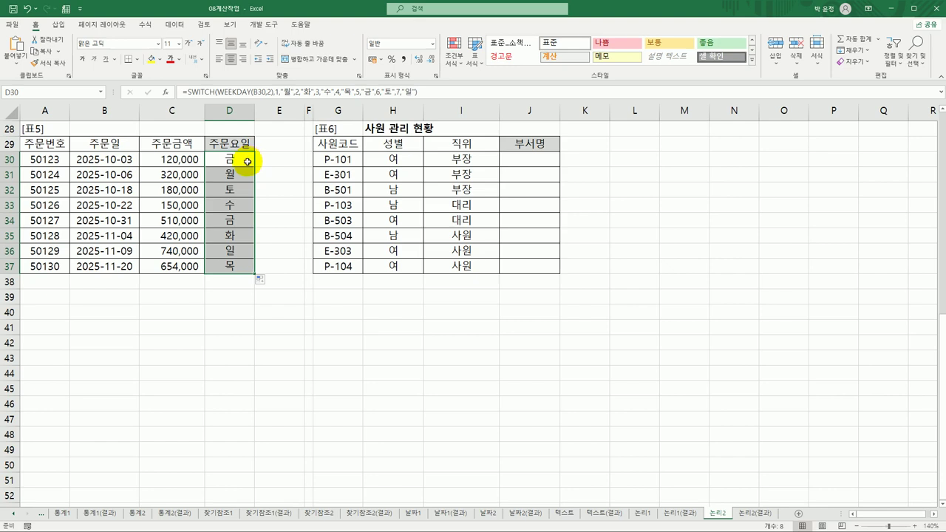
double_click(248, 161)
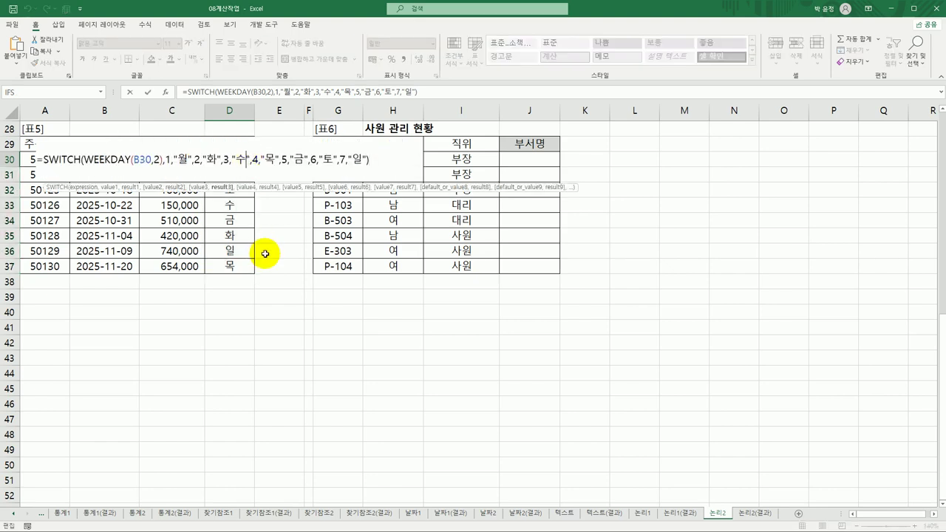
left_click(379, 160)
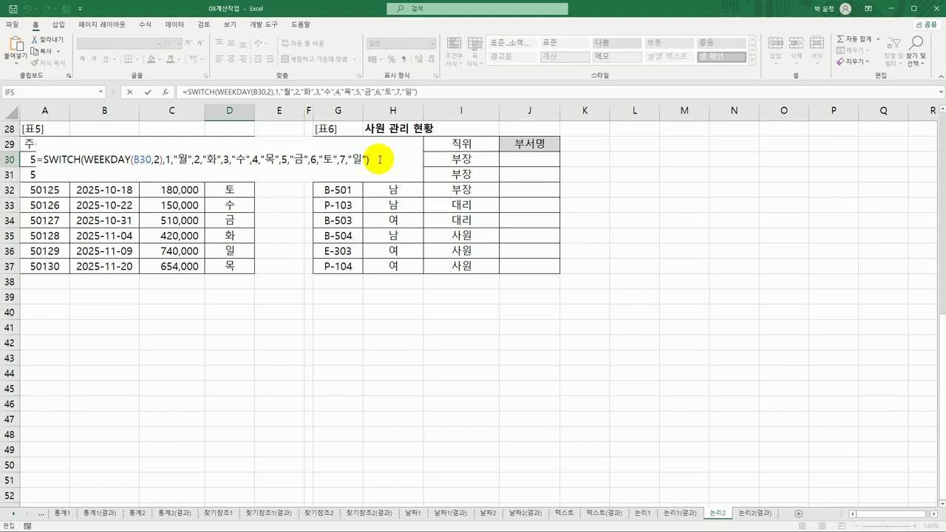
key("Escape")
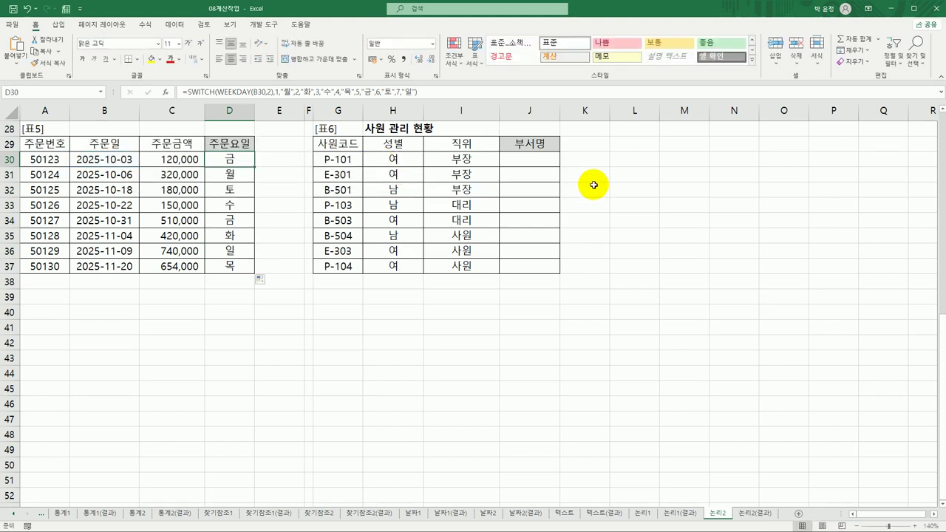
Enter =LEFT(G30,1) in J30, the first 부서명 cell of 표6, to extract the first character of the 사원코드
left_click(549, 158)
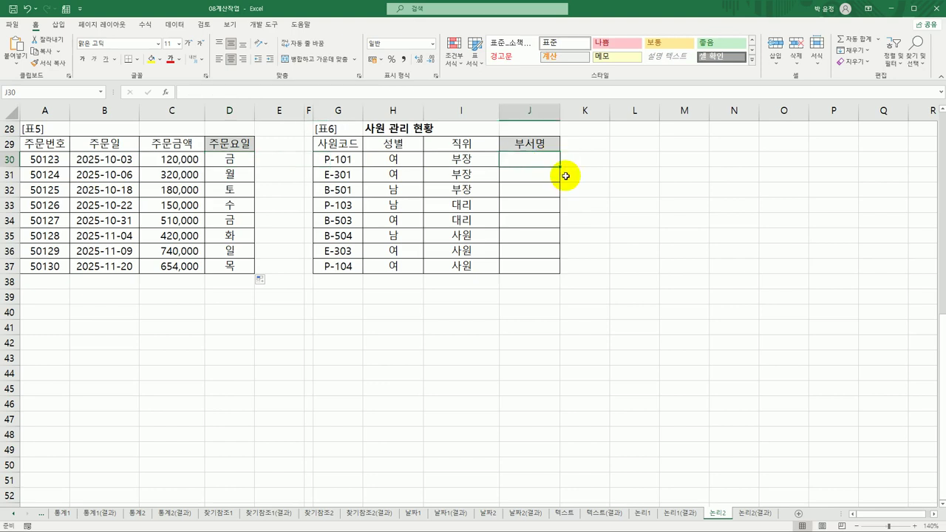
left_click(340, 159)
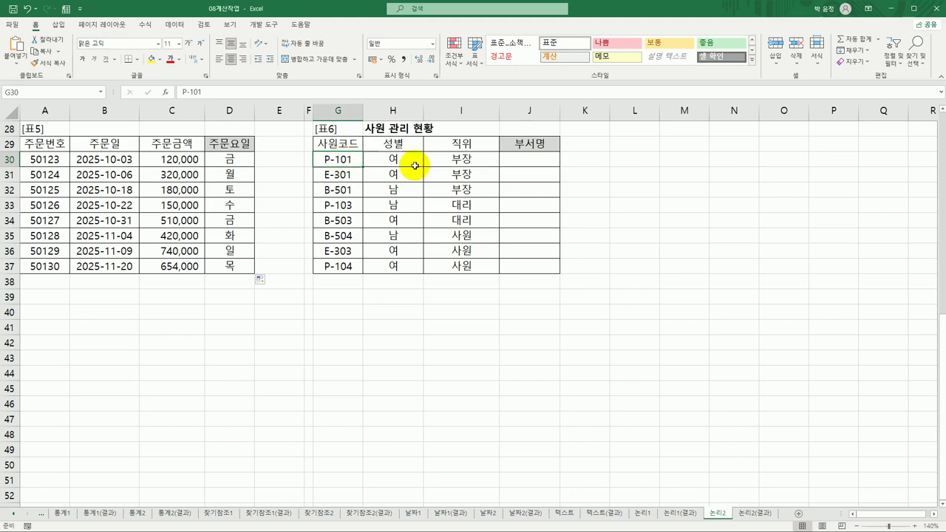
left_click(520, 159)
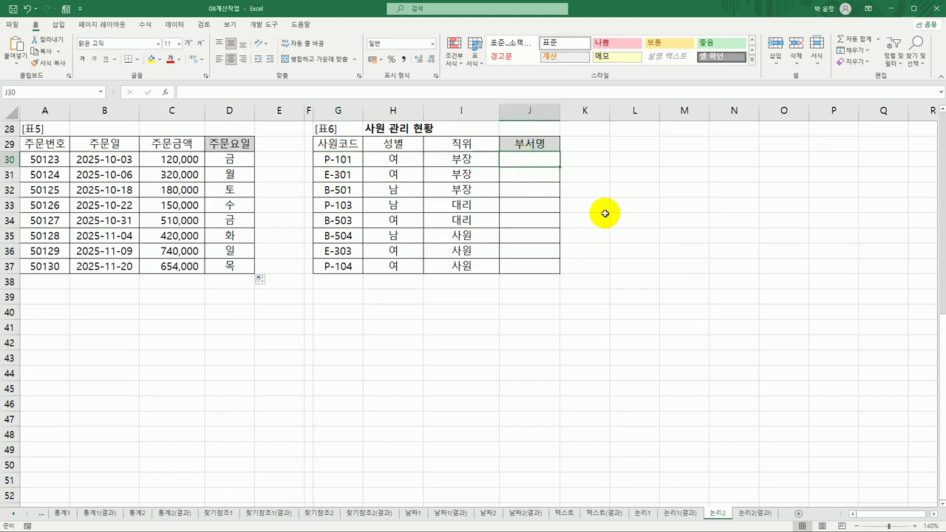
type("=ㄷ")
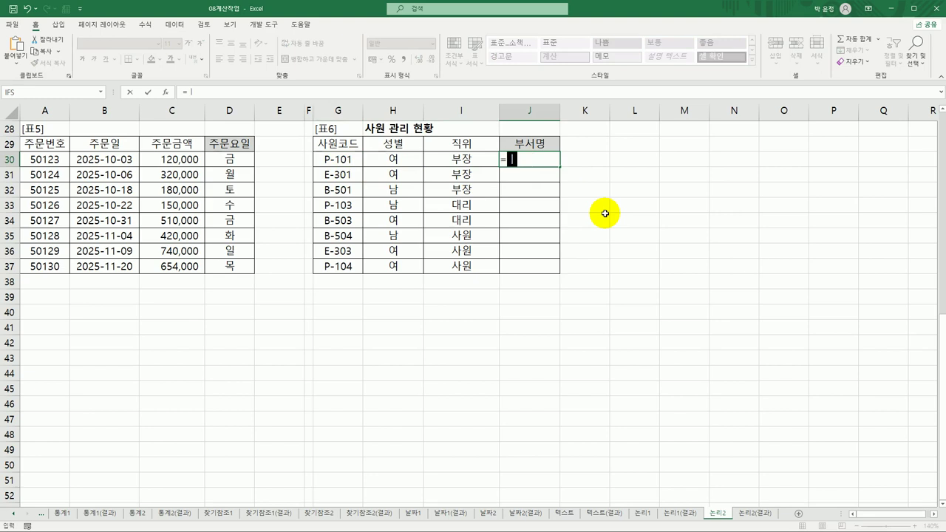
key("BackSpace")
type("le")
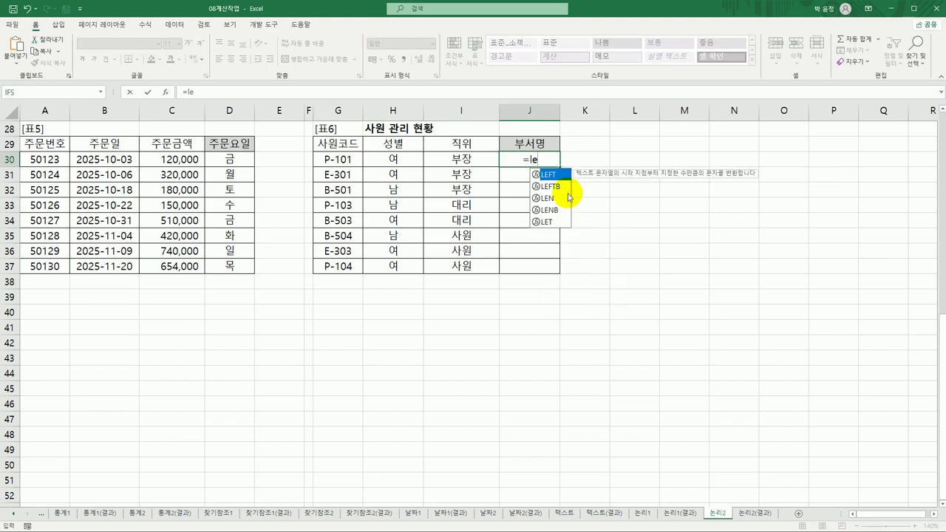
double_click(547, 174)
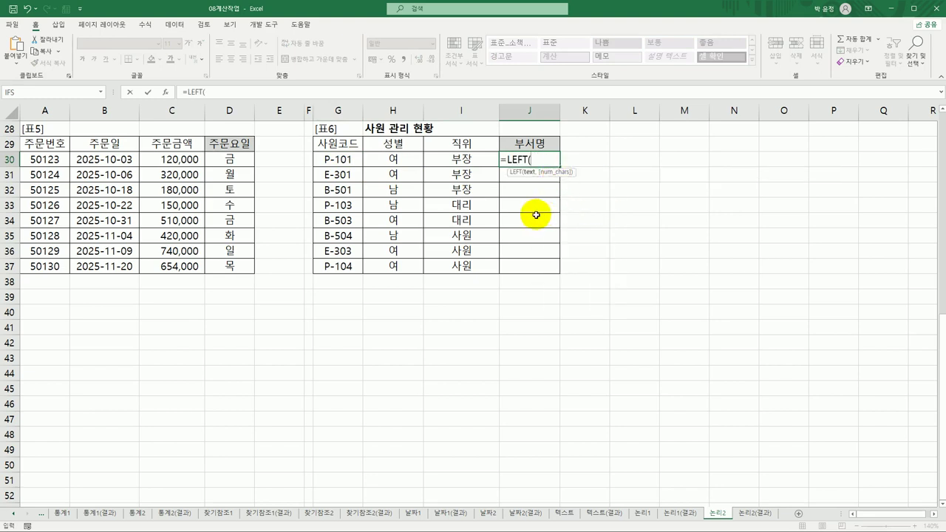
left_click(348, 159)
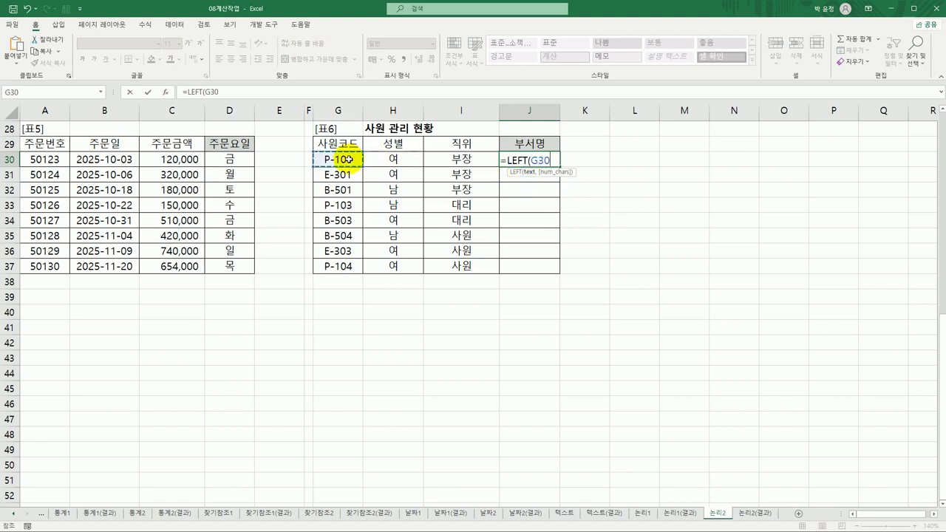
type(",")
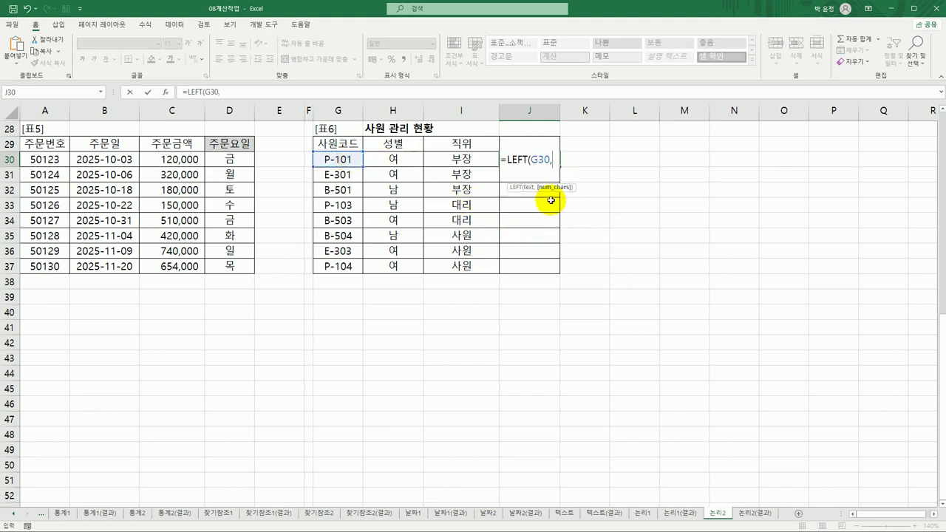
type("1)")
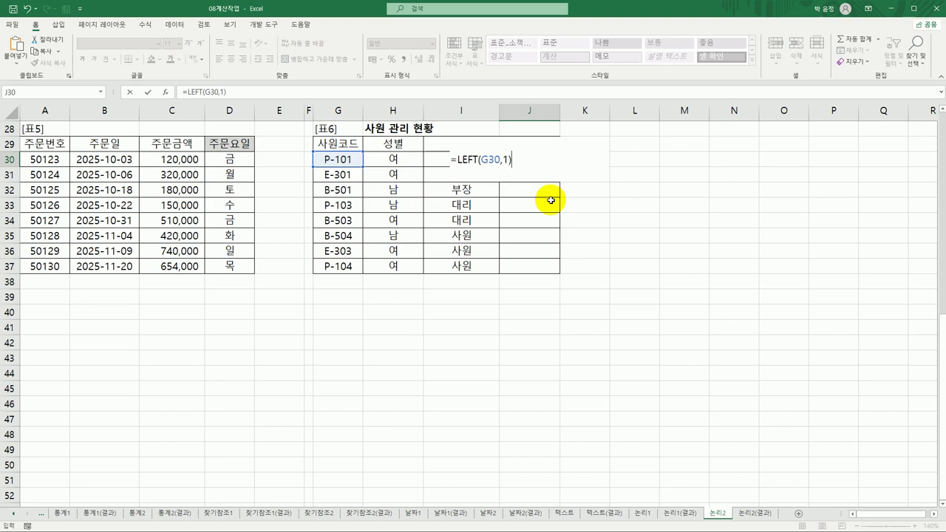
key("Return")
Copy J30's LEFT formula down through J37 and check the extracted letters in the 부서명 column
left_click(543, 156)
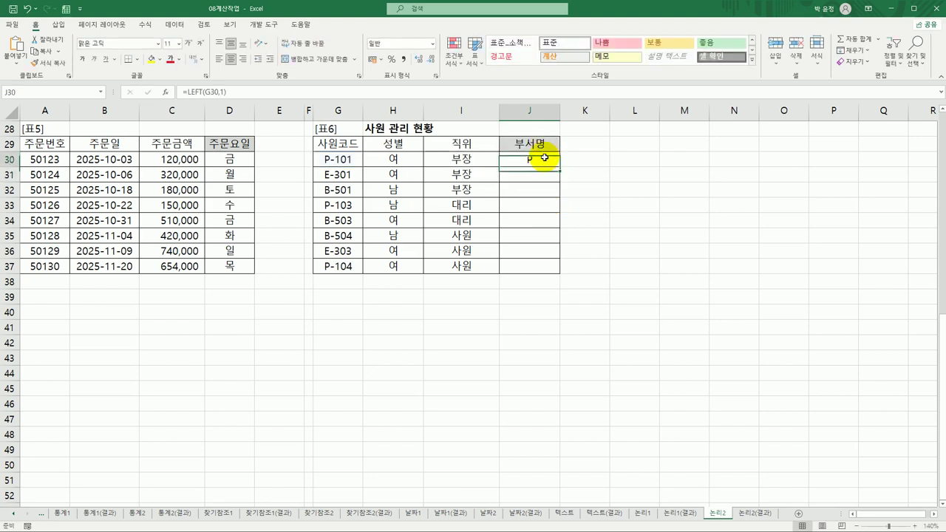
double_click(558, 166)
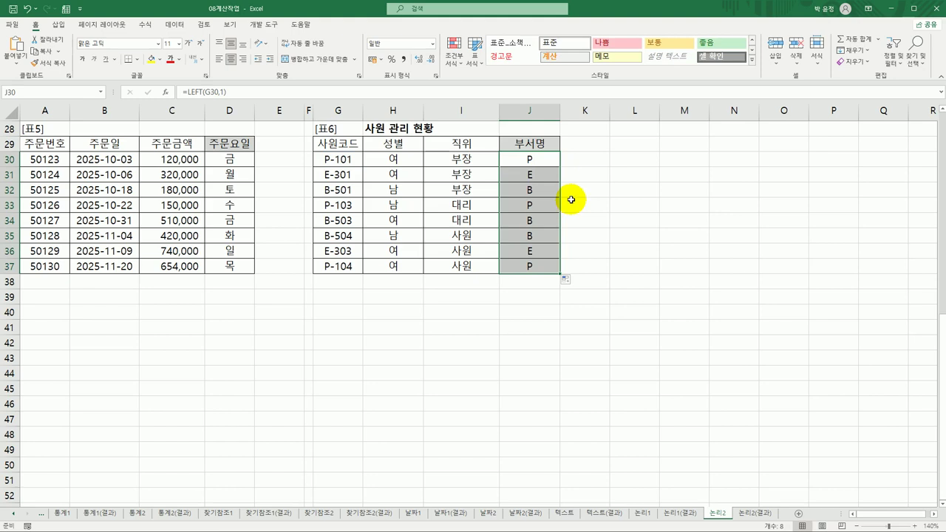
left_click(535, 160)
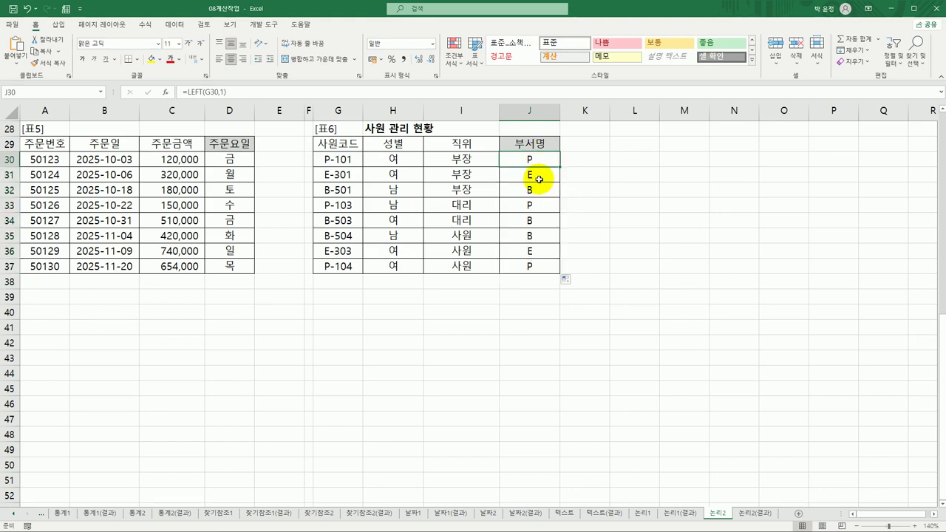
left_click(537, 190)
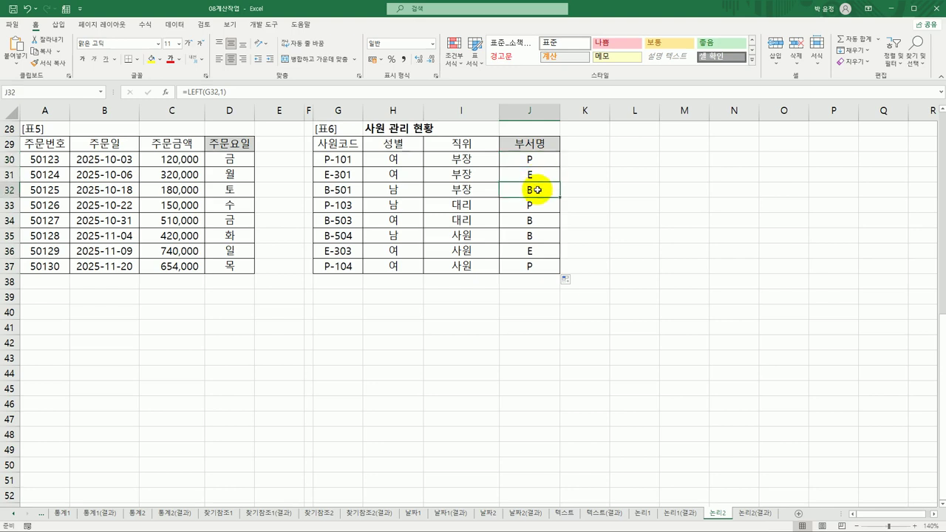
left_click(540, 173)
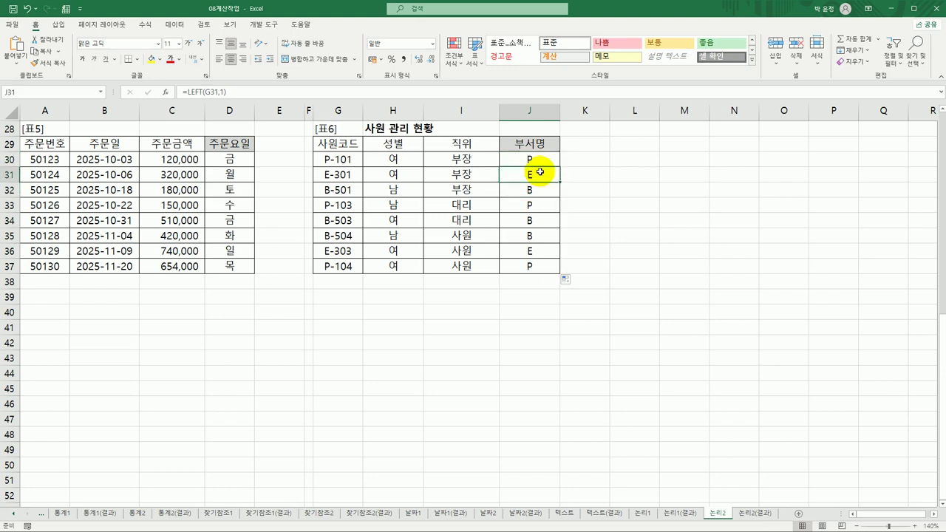
Insert IFS( before LEFT in J30's formula so that LEFT(G30,1) begins its first logical test
left_click(539, 156)
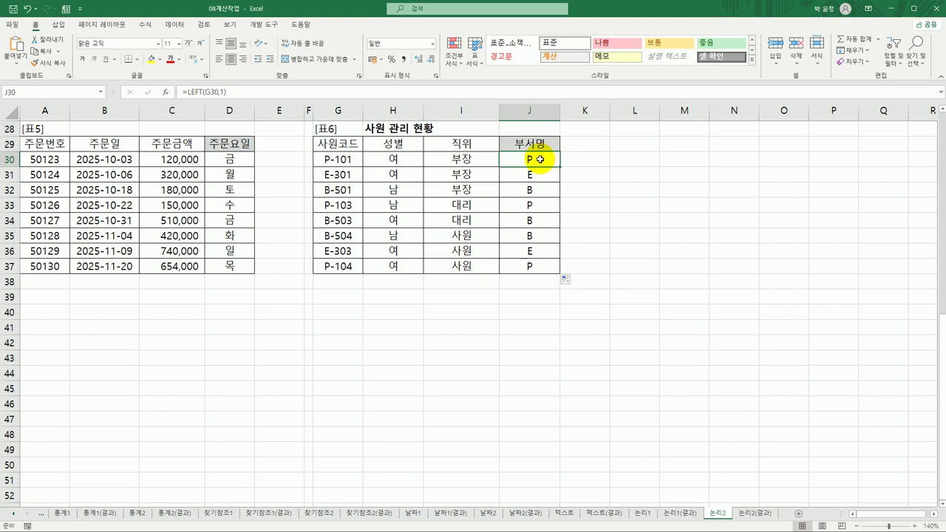
double_click(540, 159)
left_click(455, 158)
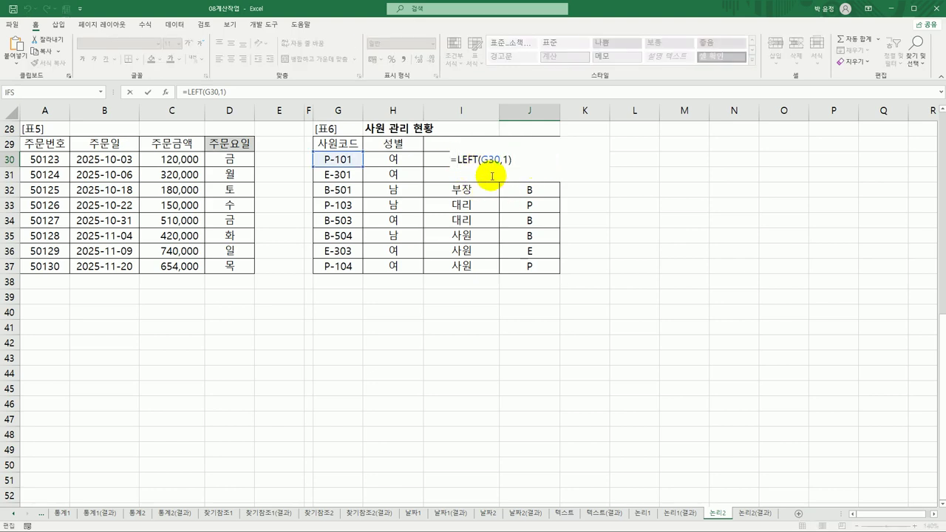
type("if")
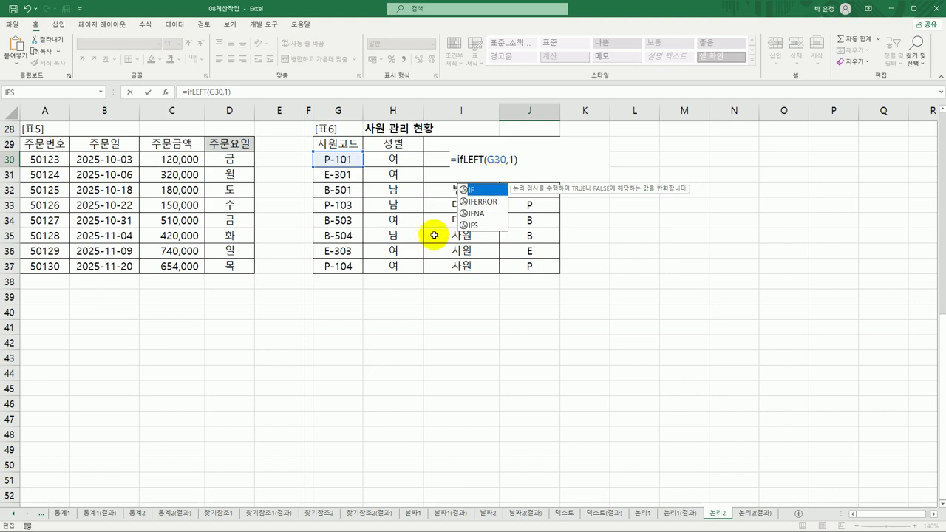
left_click(478, 228)
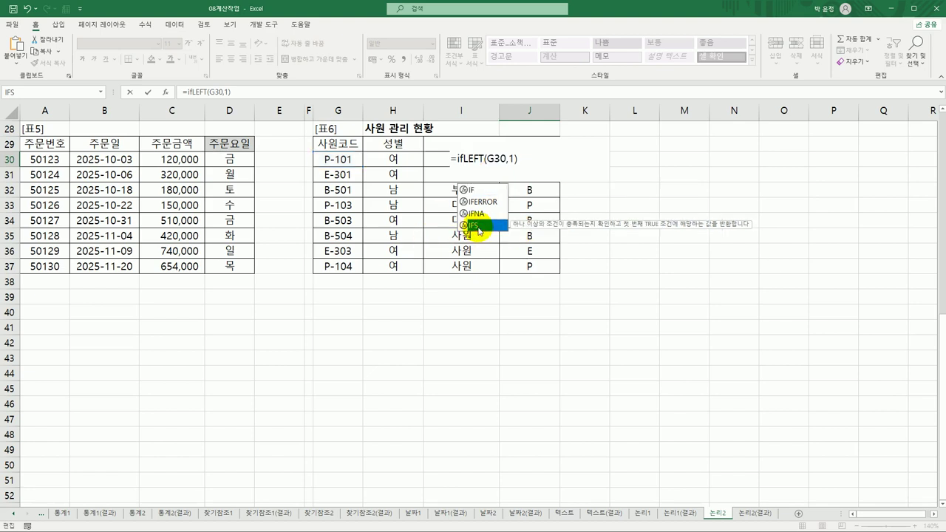
double_click(478, 227)
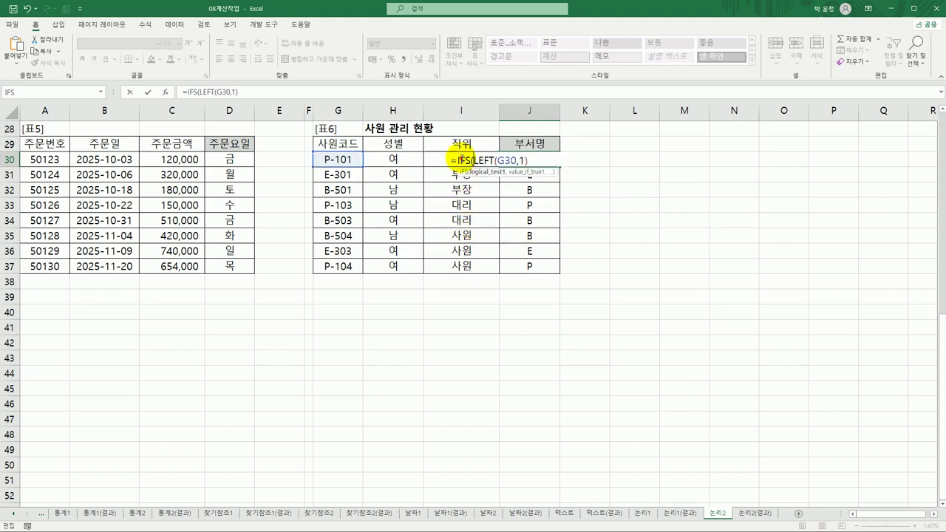
Set J30's first IFS condition to LEFT(G30,1)="P" with 생산부 as its true value
left_click(164, 91)
left_click_drag(388, 155, 500, 192)
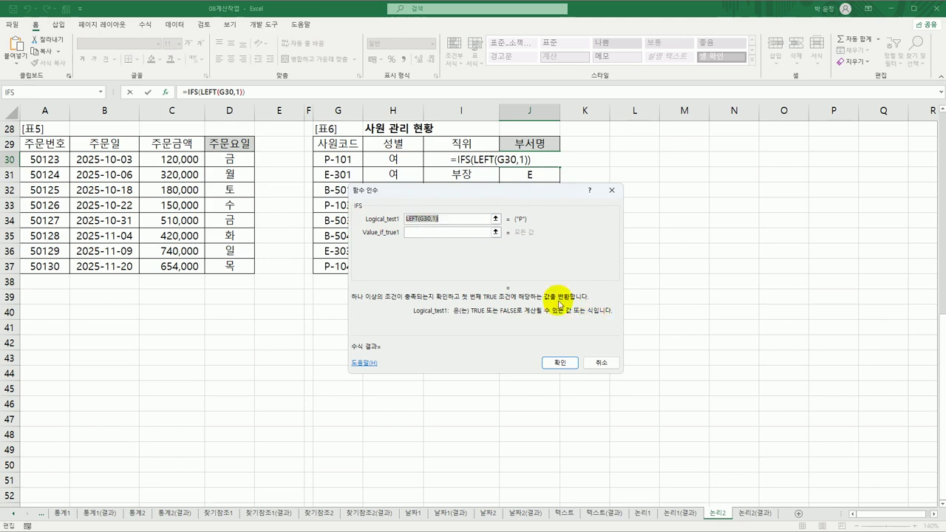
left_click(441, 232)
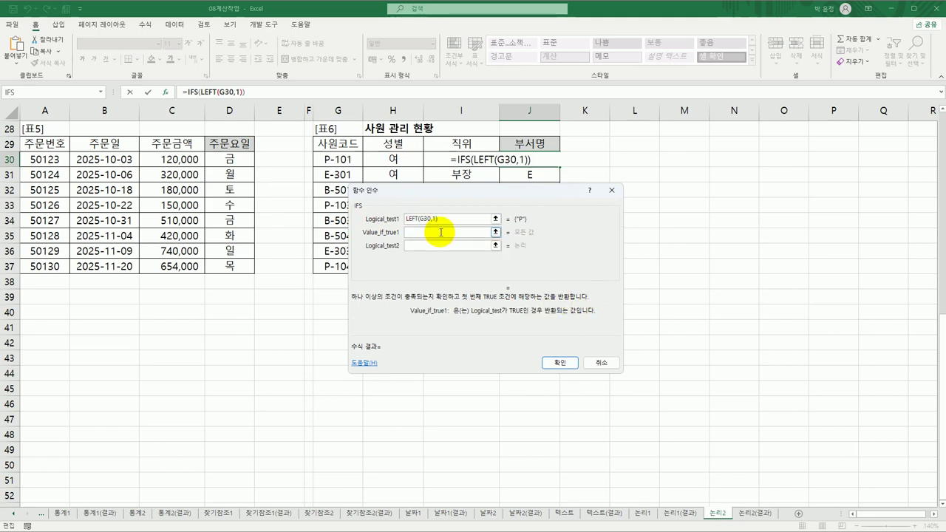
left_click(453, 219)
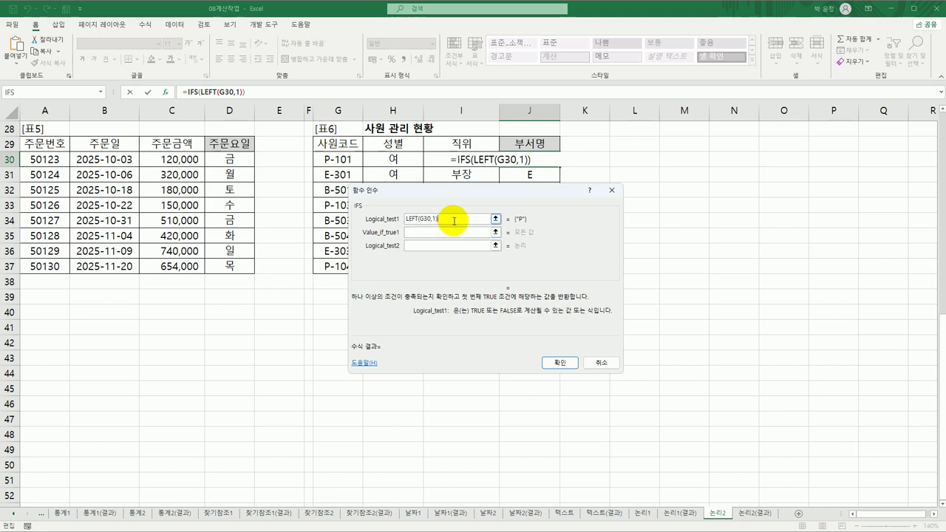
type("=\"P\"")
key("Tab")
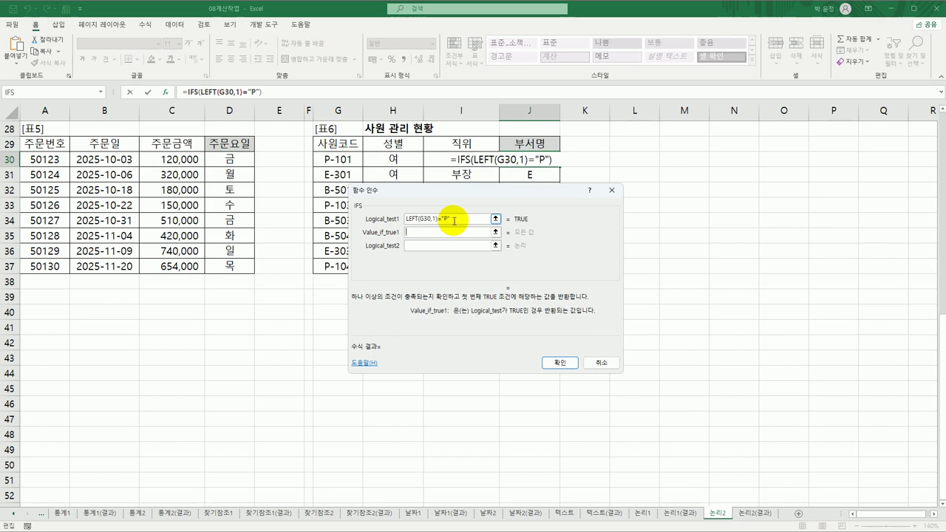
type("생산")
key("Right")
type("부")
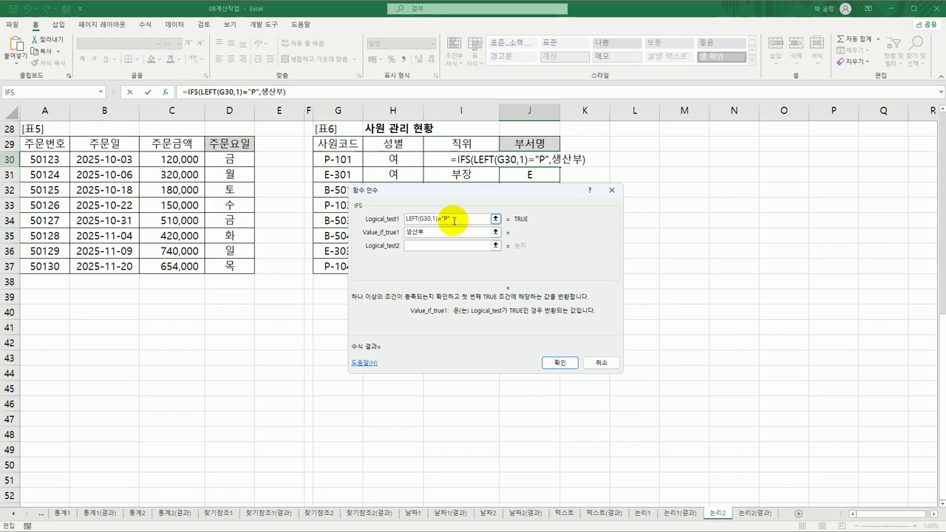
Reuse the first test as J30's second IFS condition, changing its letter to "B", and give 영업부 as the true value
key("shift+Tab")
key("ctrl+c")
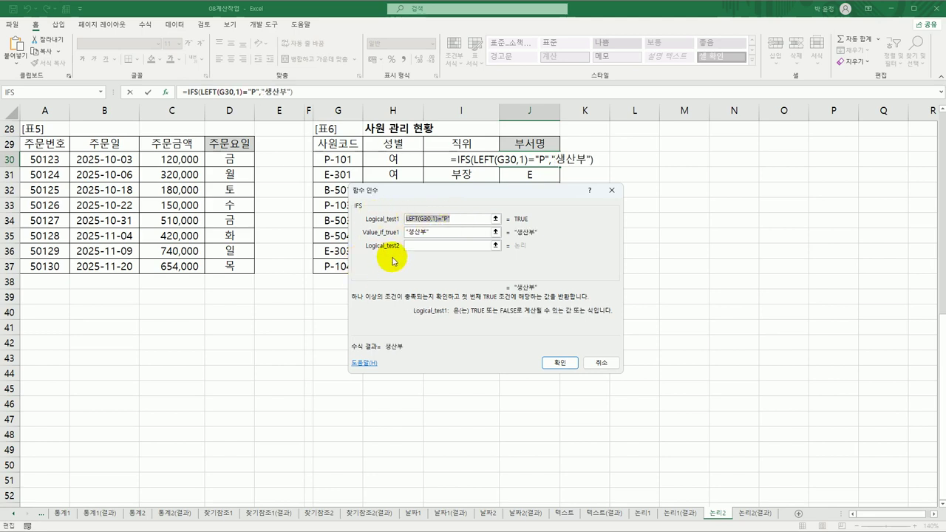
left_click(432, 246)
key("ctrl+v")
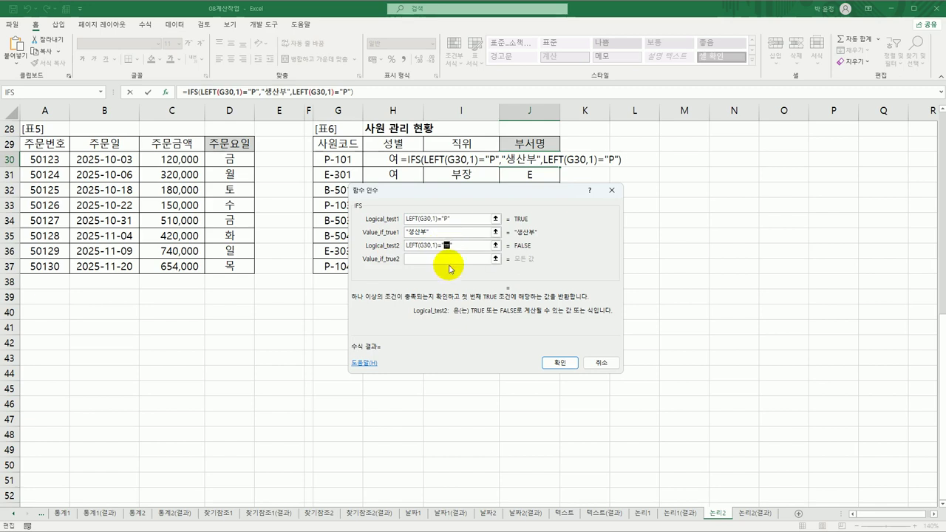
key("BackSpace")
type("B")
left_click(435, 259)
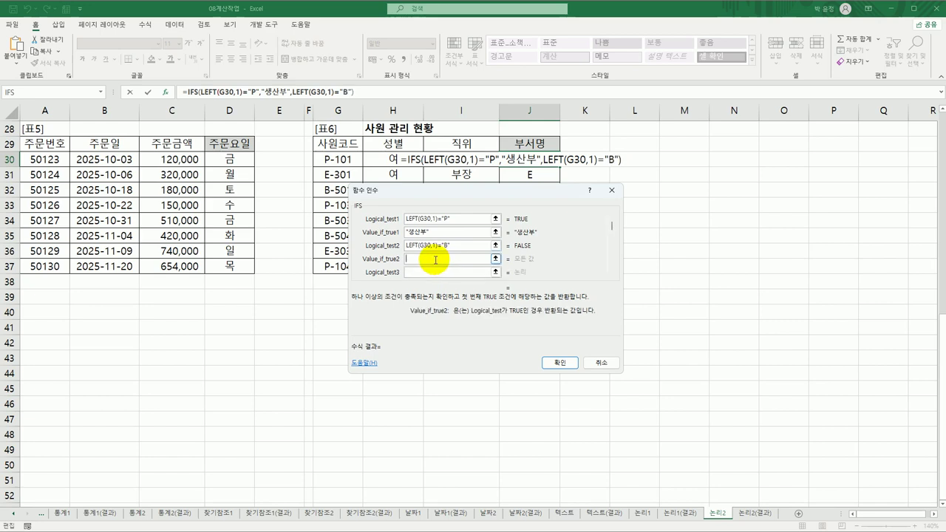
type("영업부")
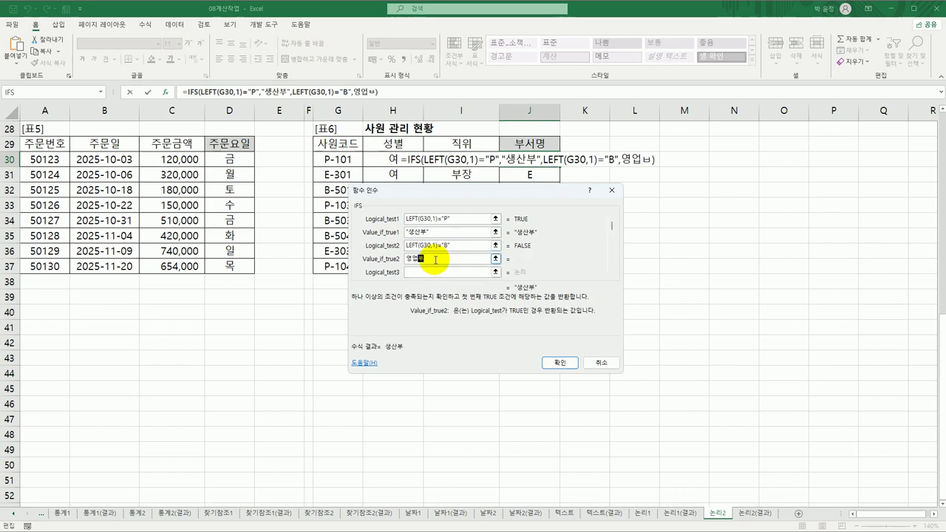
Add a third IFS condition LEFT(G30,1)="E" with 관리부 as its true value and complete J30's formula
left_click(427, 273)
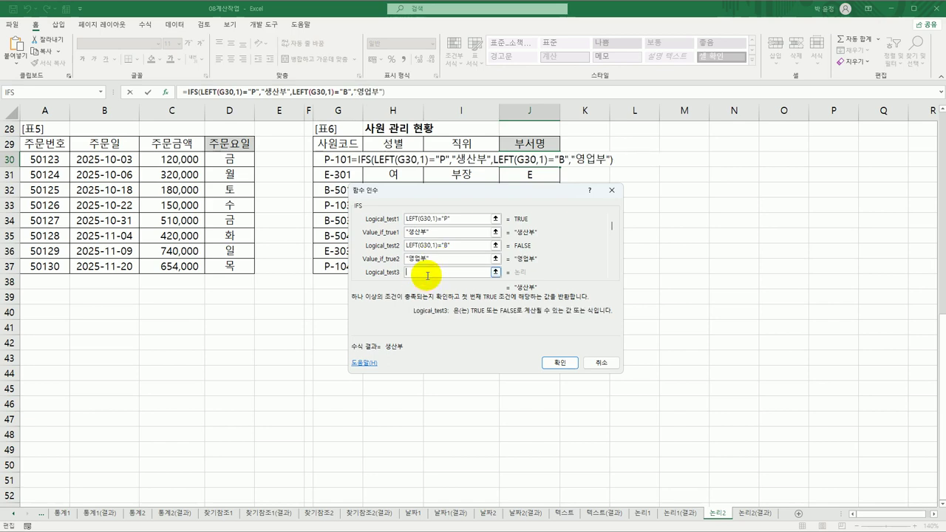
key("ctrl+v")
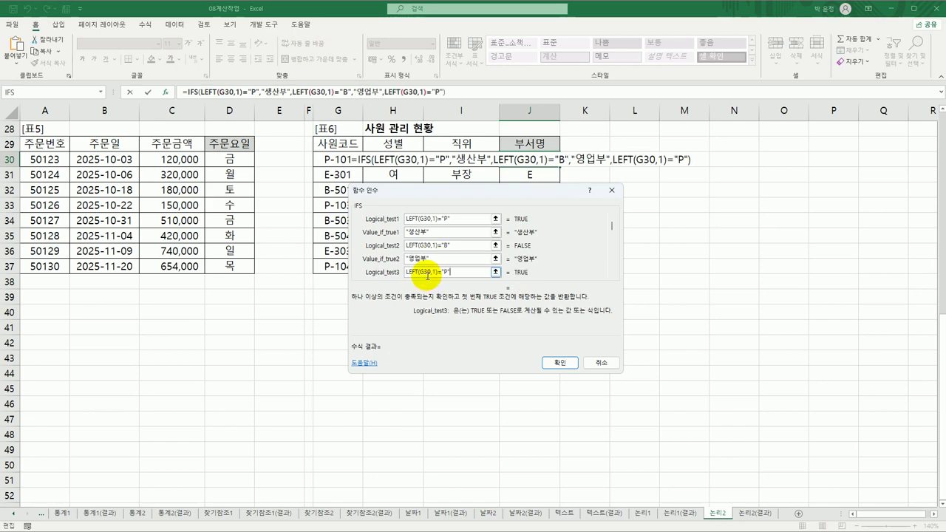
left_click(444, 272)
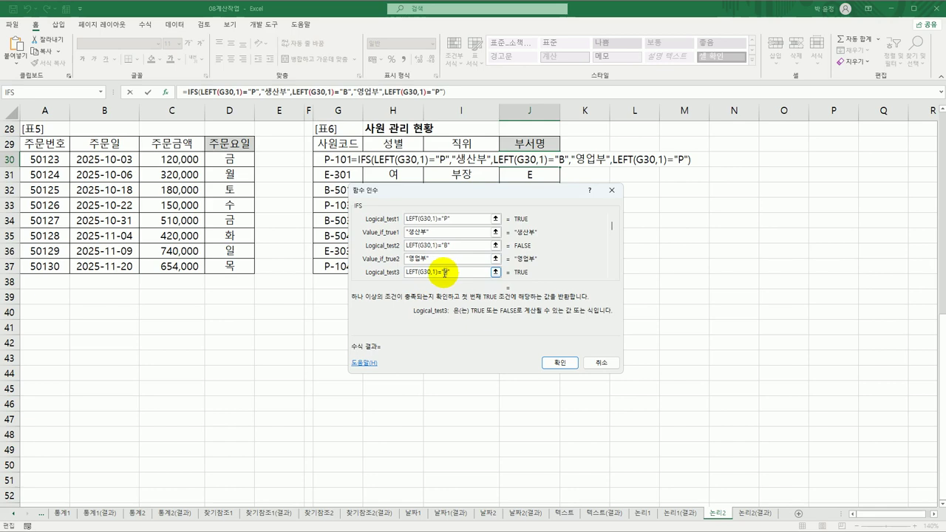
double_click(445, 272)
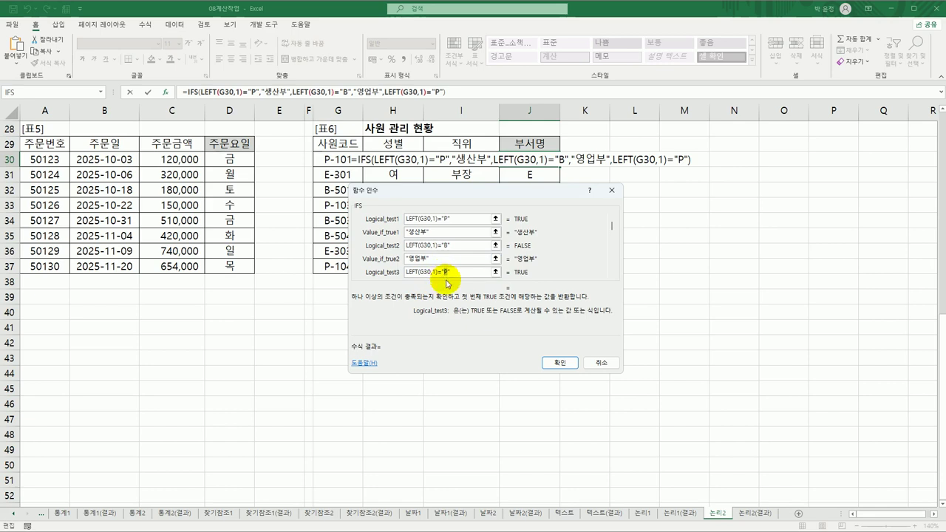
type("E")
key("Tab")
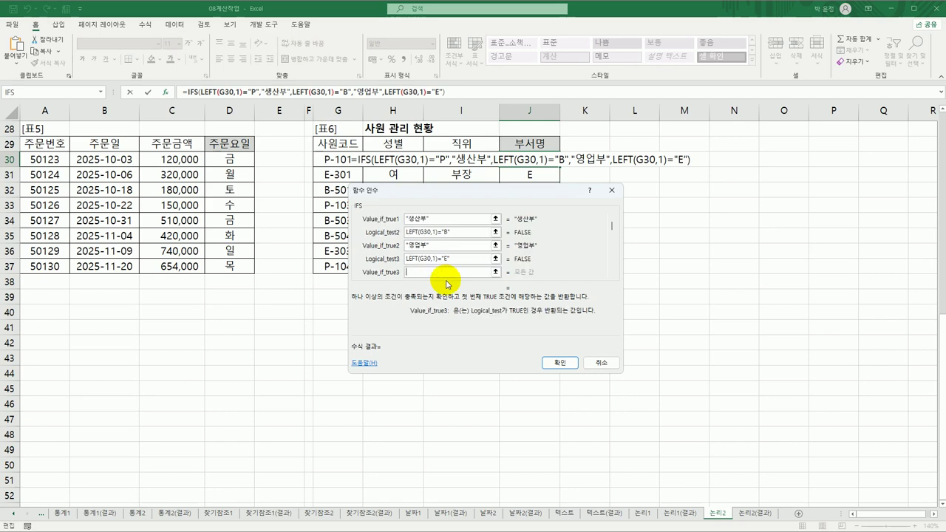
type("관리")
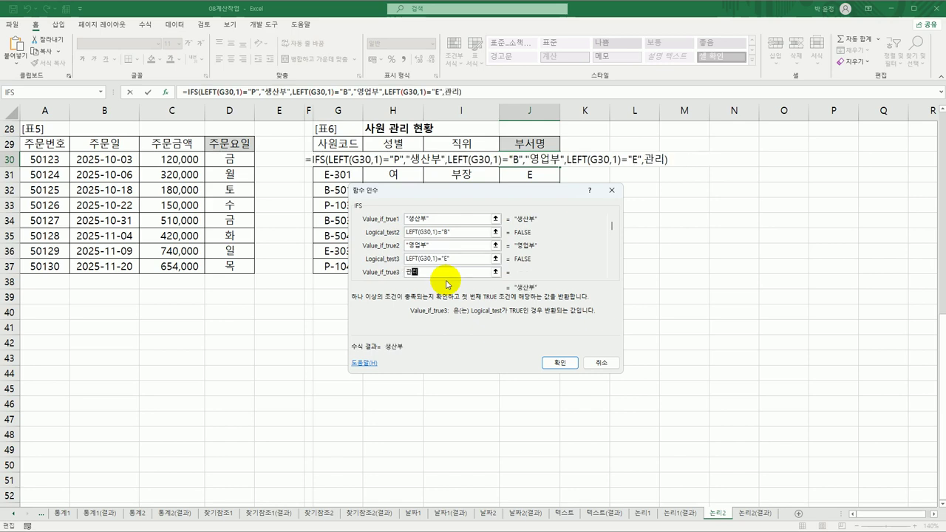
type("부")
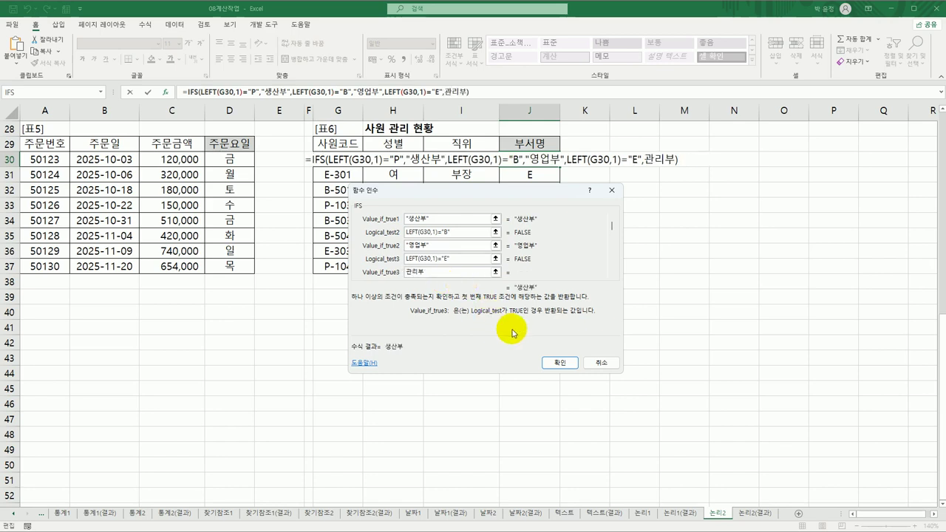
left_click(559, 362)
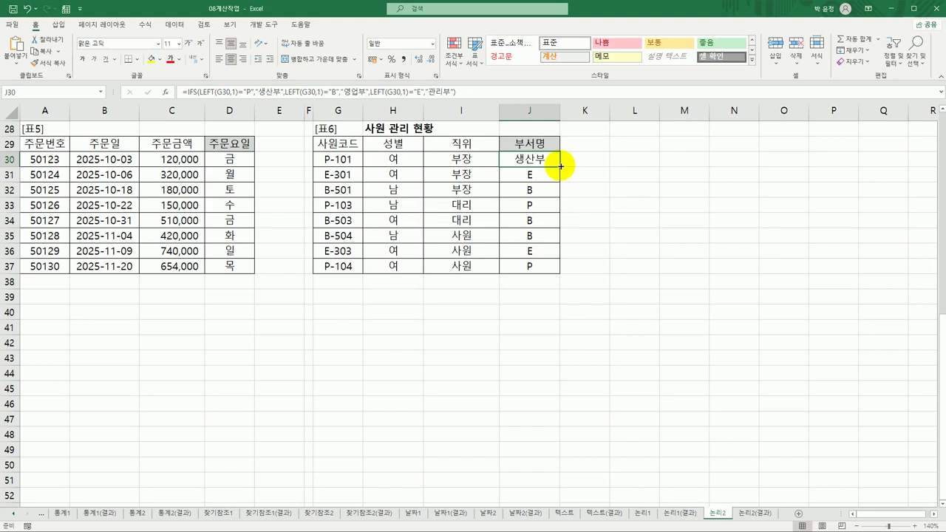
Copy J30's IFS formula down through J37 and review the formula in J30 without changing it
left_click_drag(560, 166, 560, 271)
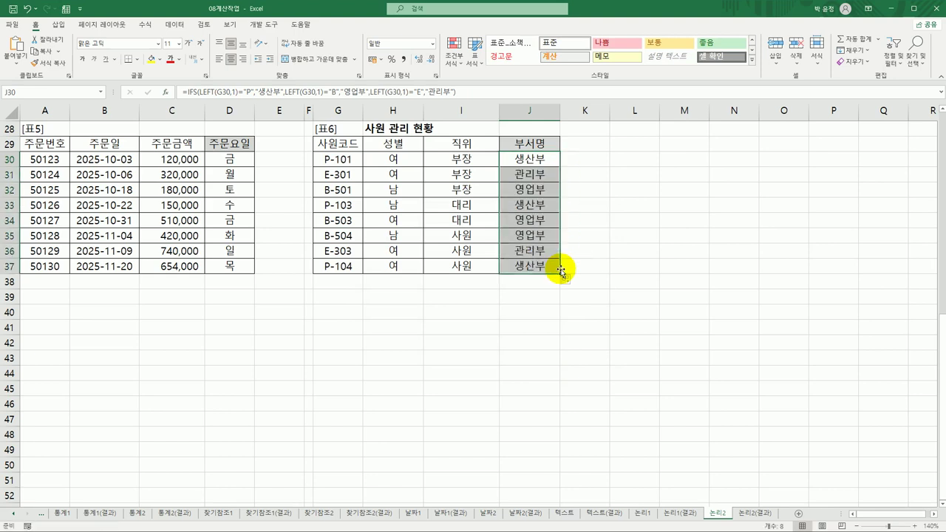
double_click(521, 158)
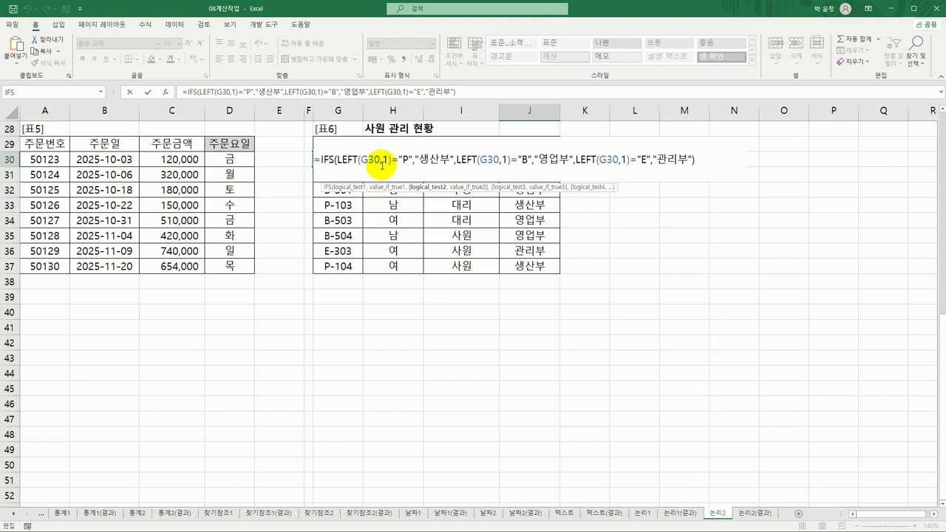
key("ctrl+Return")
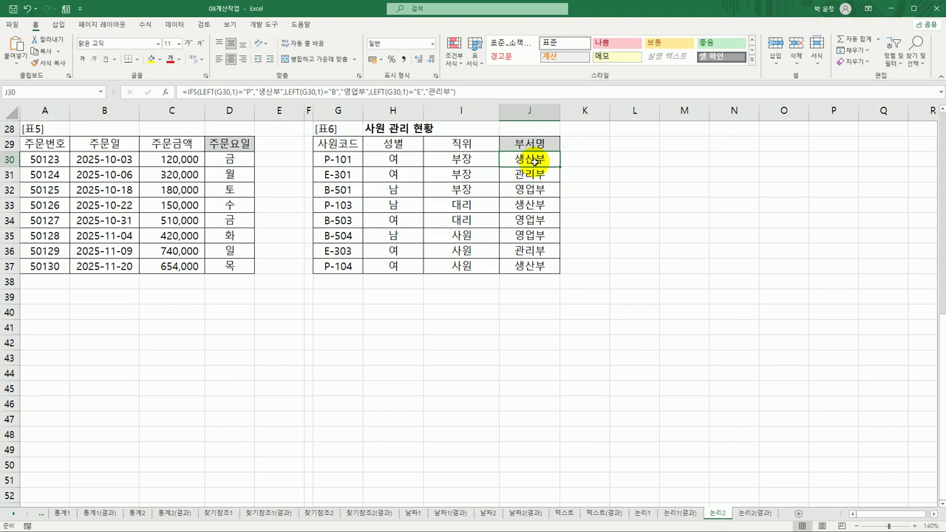
Look over the finished tables on 논리2 and open the 논리2(결과) sheet to compare them with the answers
scroll(535, 164, "up", 9)
scroll(559, 212, "down", 9)
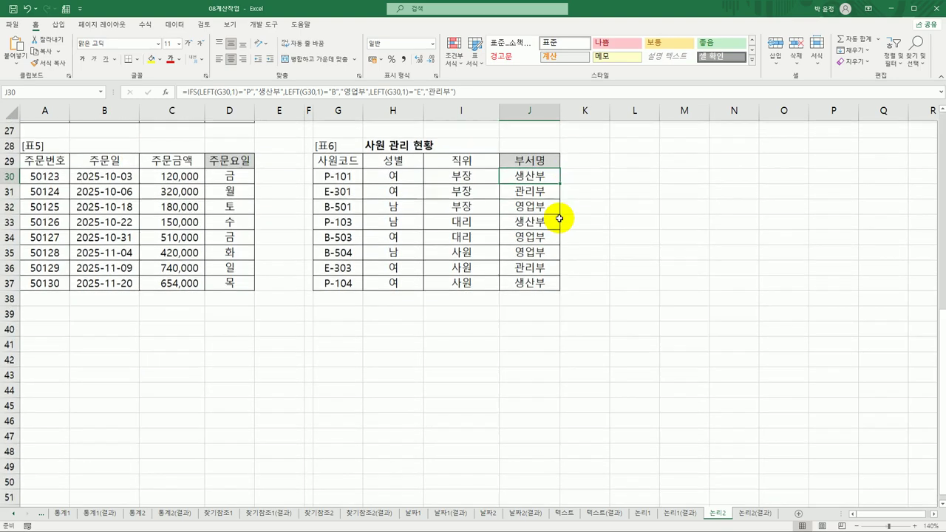
left_click(748, 517)
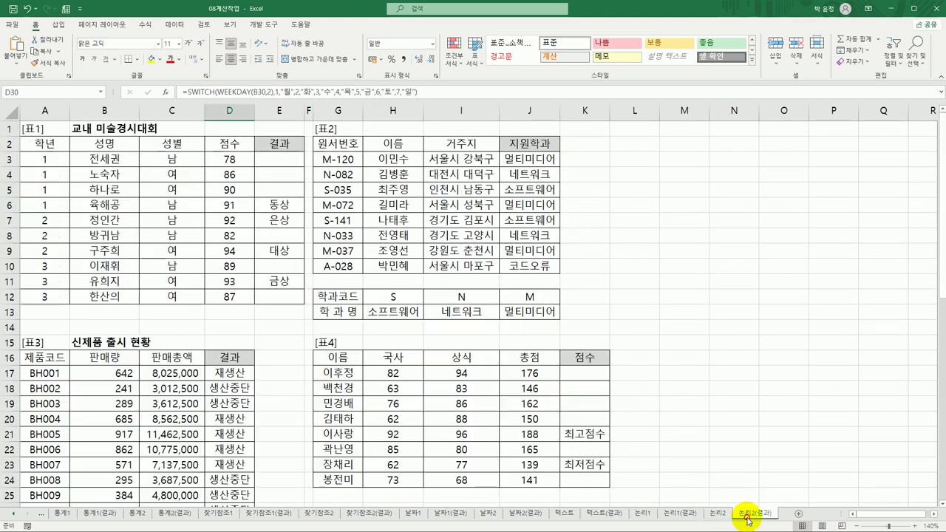
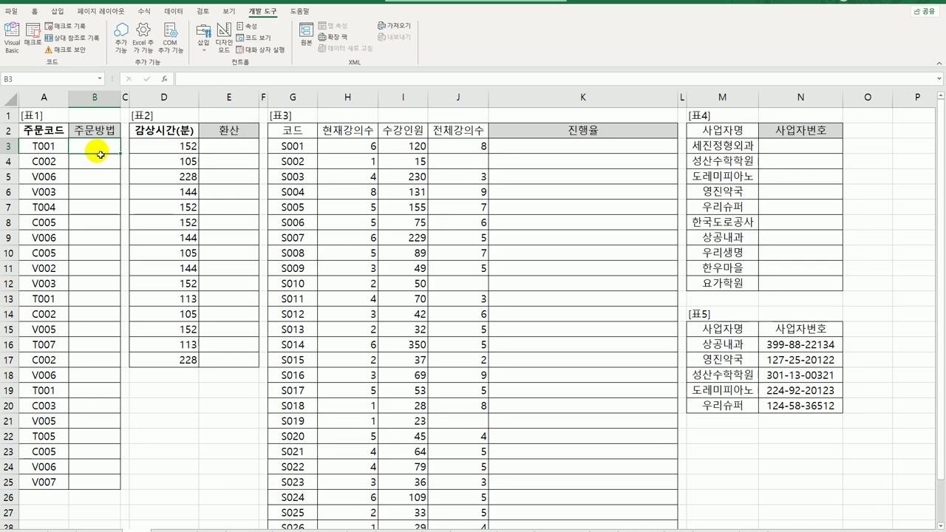
Begin a COUNTIF formula in B3, the first 주문방법 cell of 표1, with the expanding range $A$3:A3
type("=")
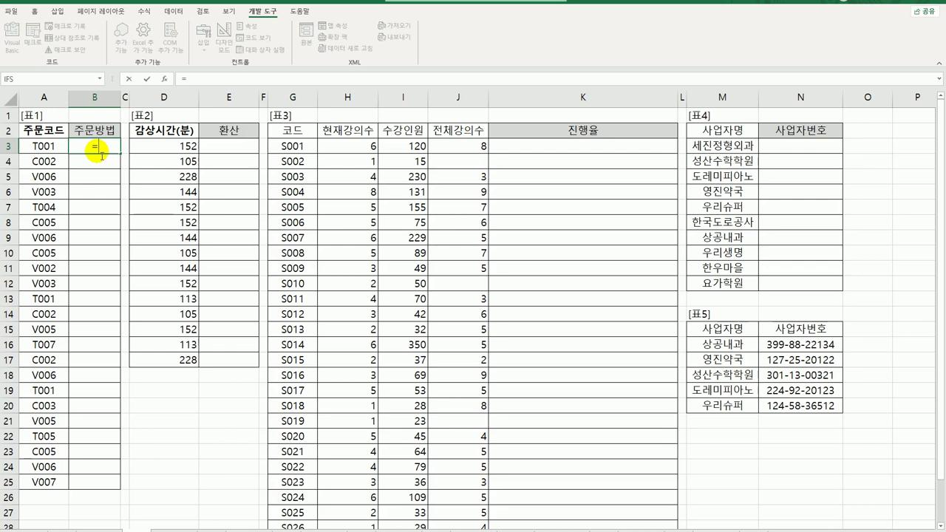
type("countif")
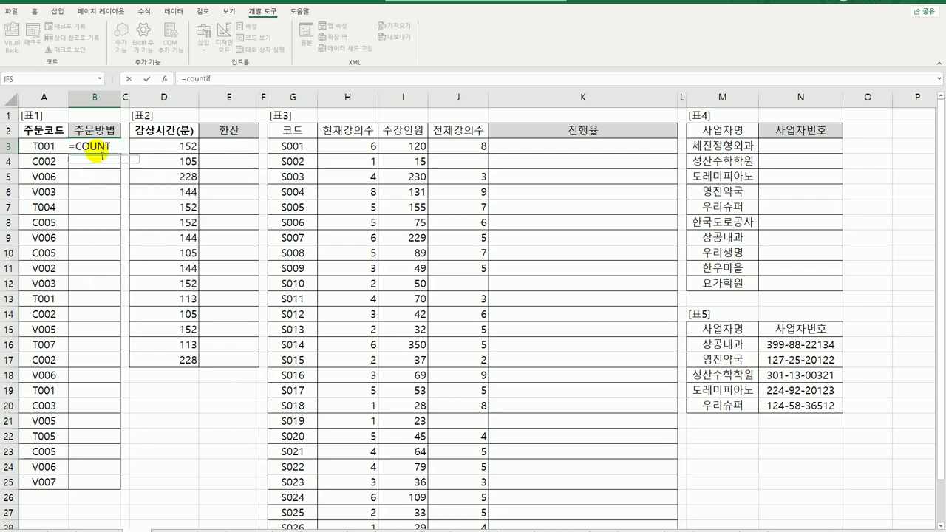
key("Tab")
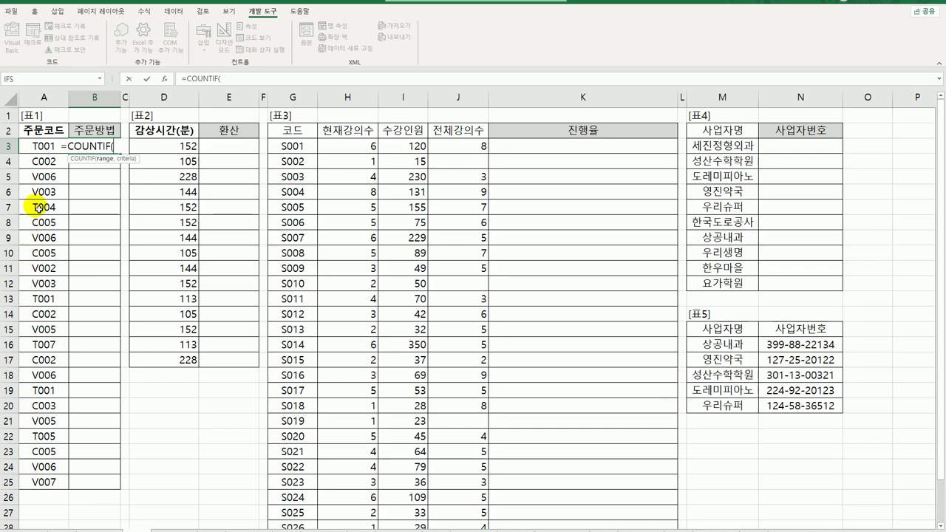
left_click(45, 152)
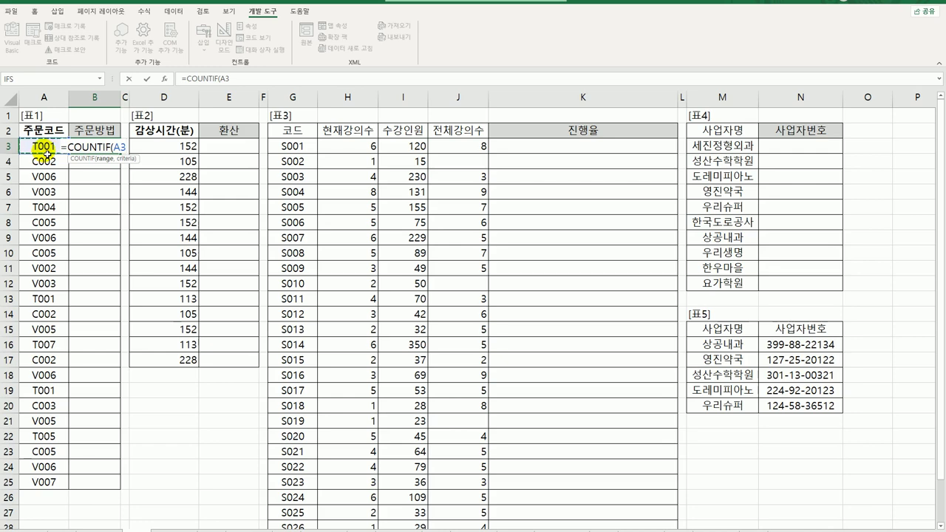
type(":")
left_click(46, 151)
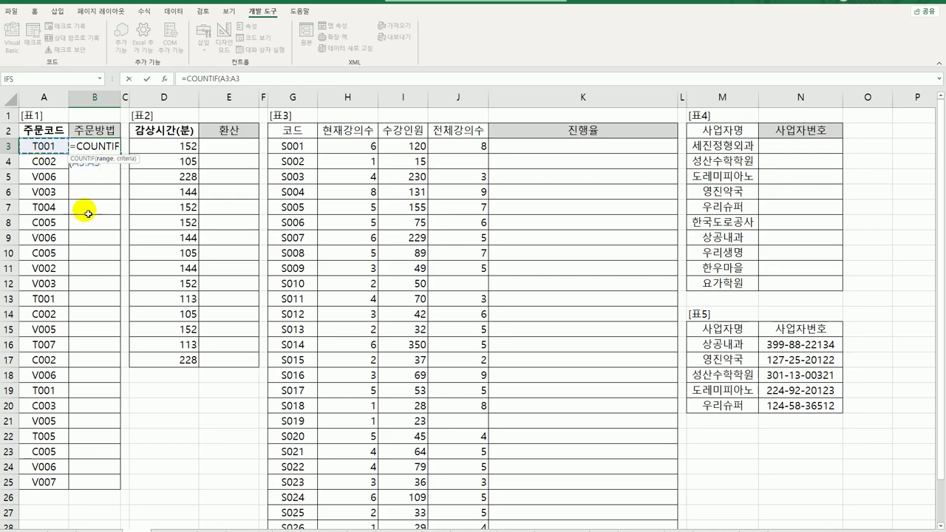
type(",")
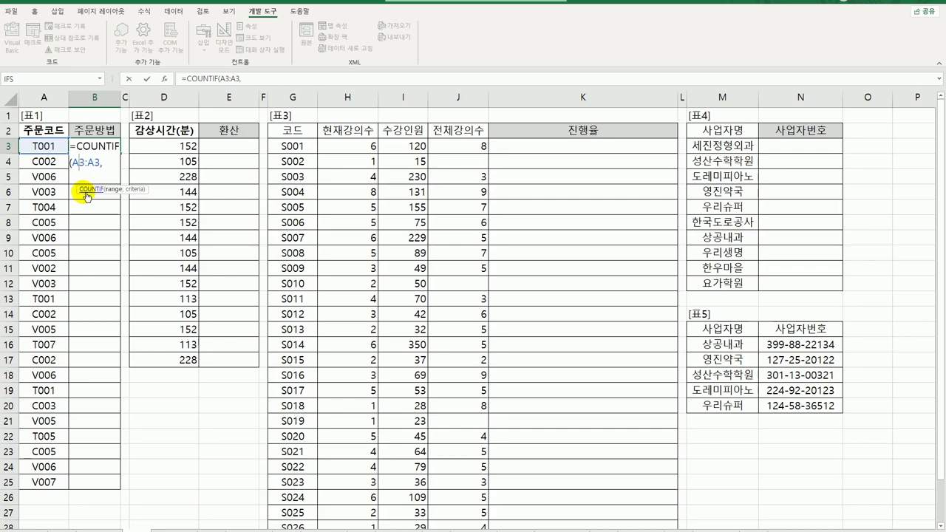
key("F4")
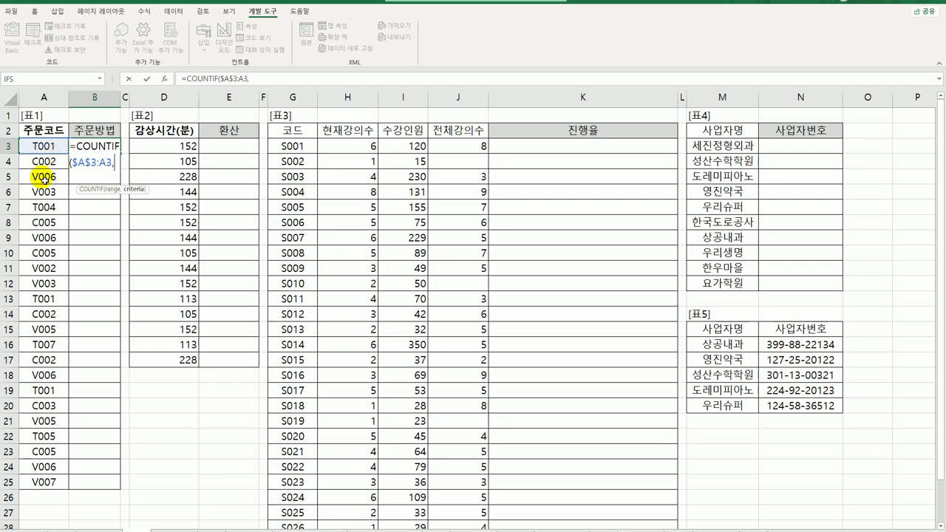
Complete B3's COUNTIF formula with the criteria LEFT(A3,1)&"*"
type("le")
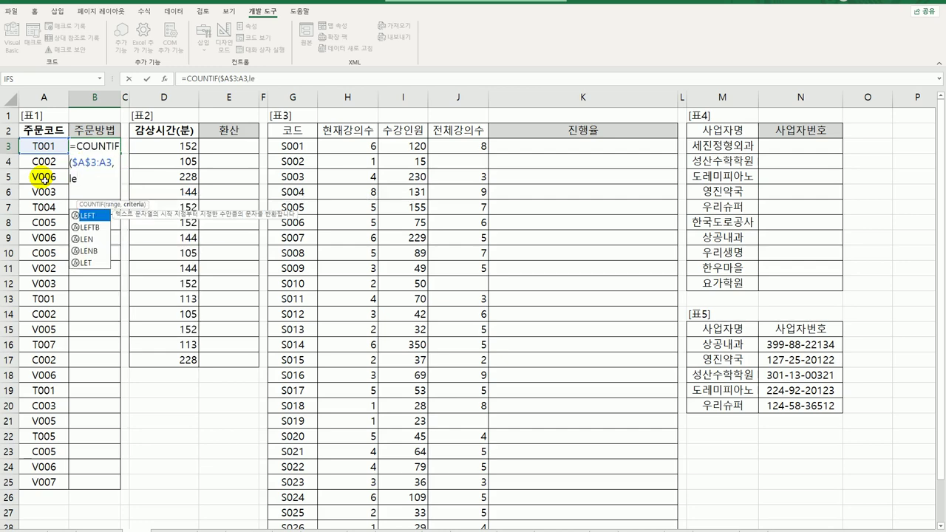
key("Tab")
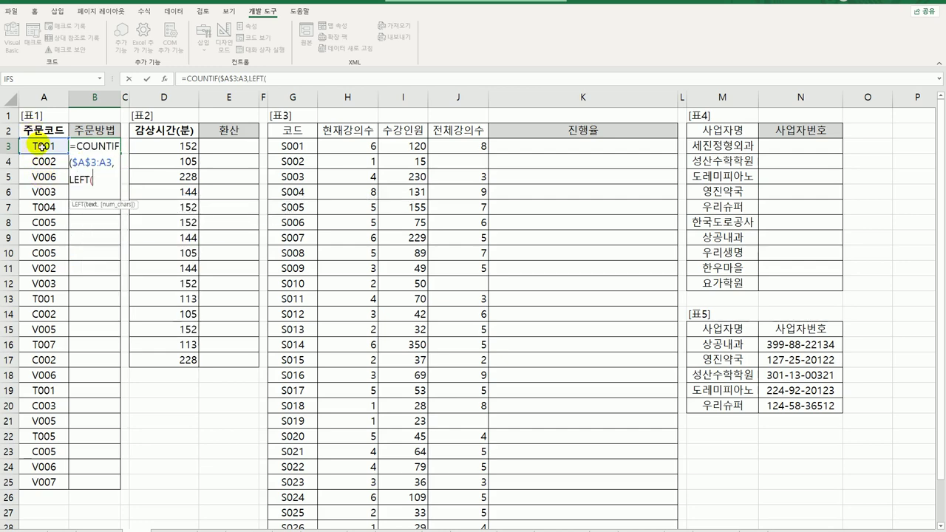
left_click(41, 145)
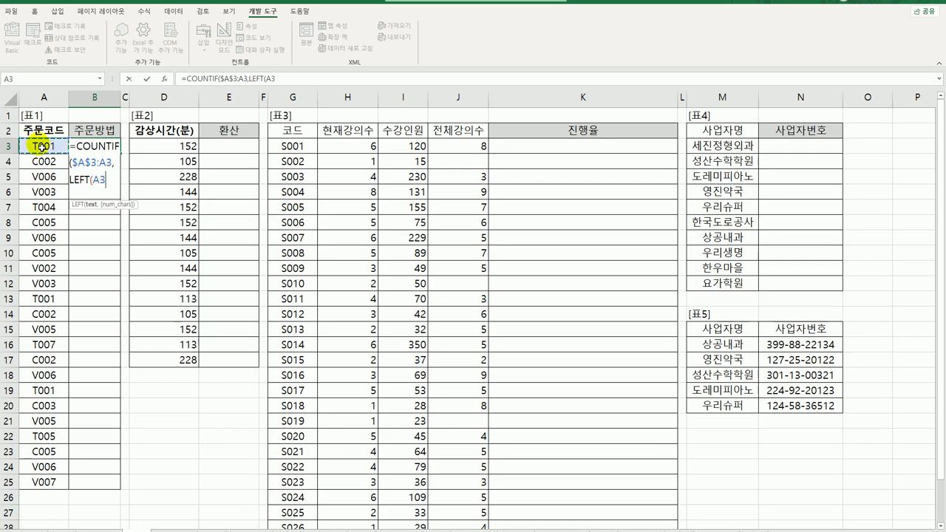
type(",1)")
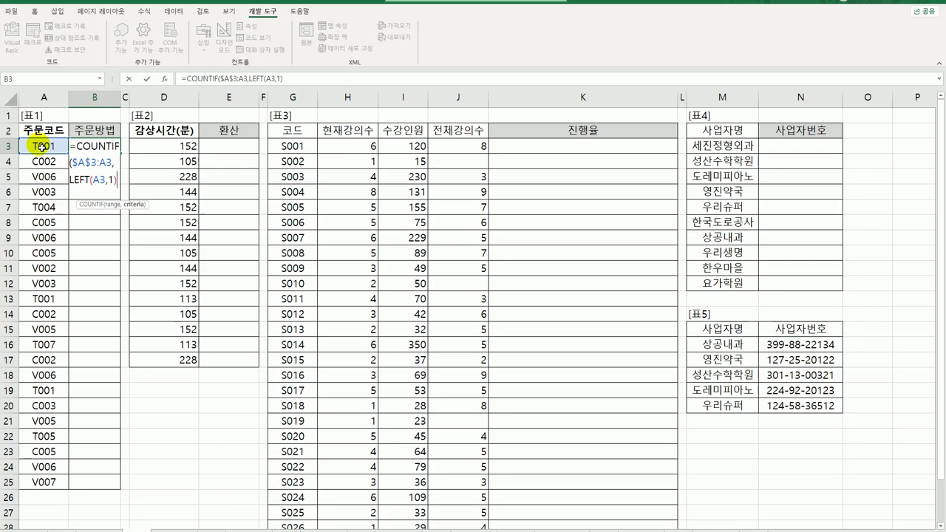
type("&")
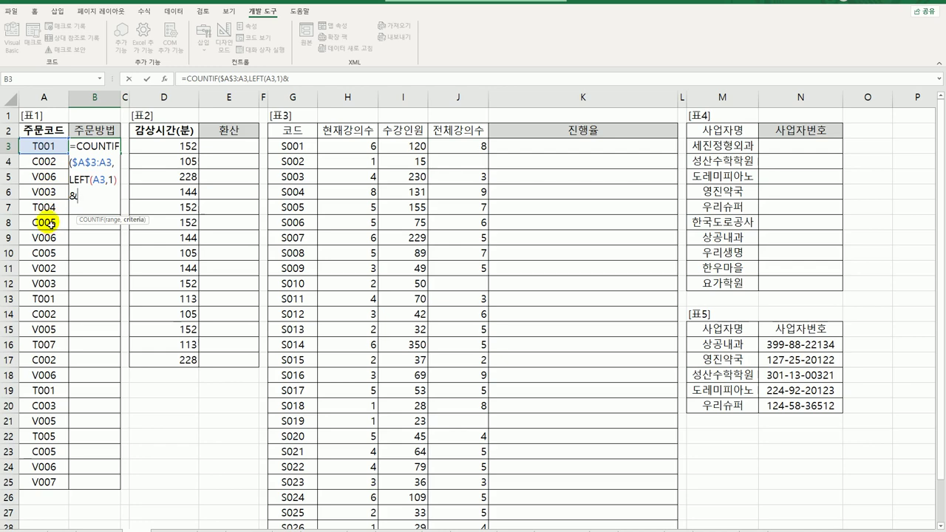
type("\"*\")")
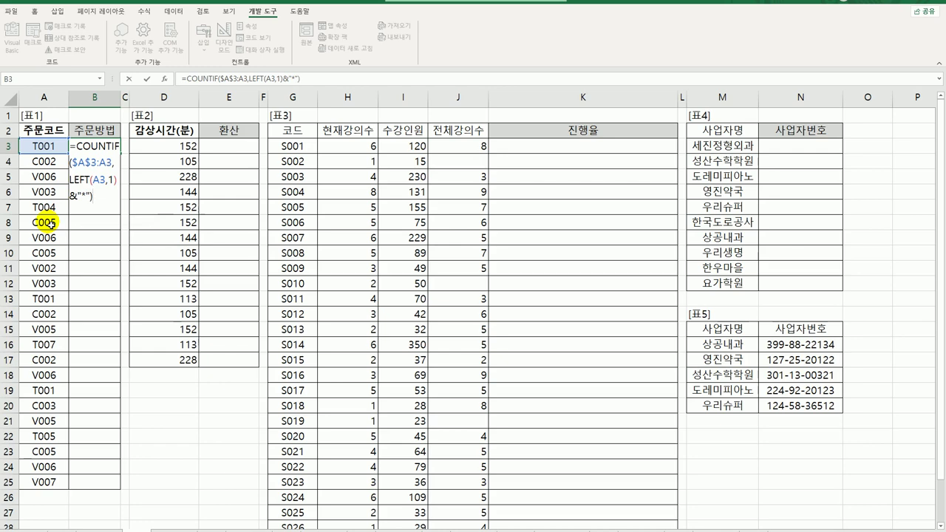
key("Return")
Copy B3's COUNTIF formula down the 주문방법 column through B25
key("Up")
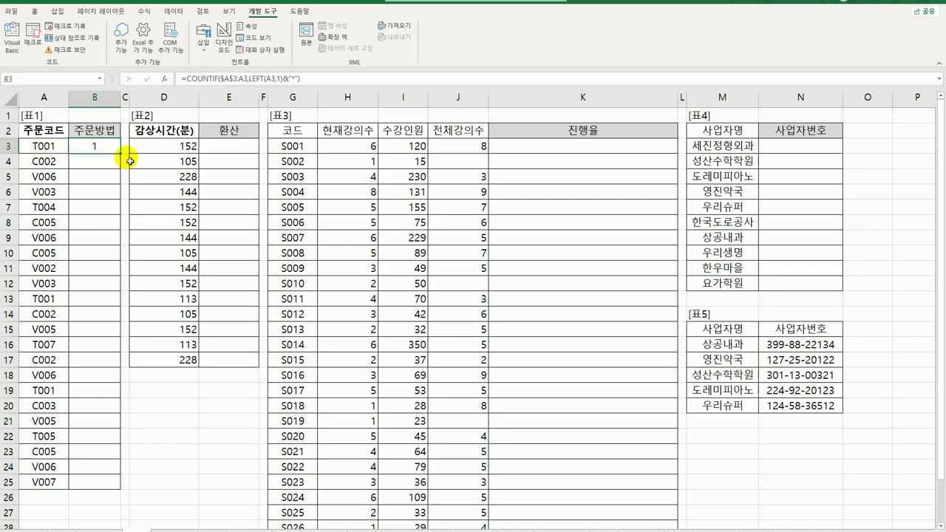
left_click_drag(120, 153, 122, 182)
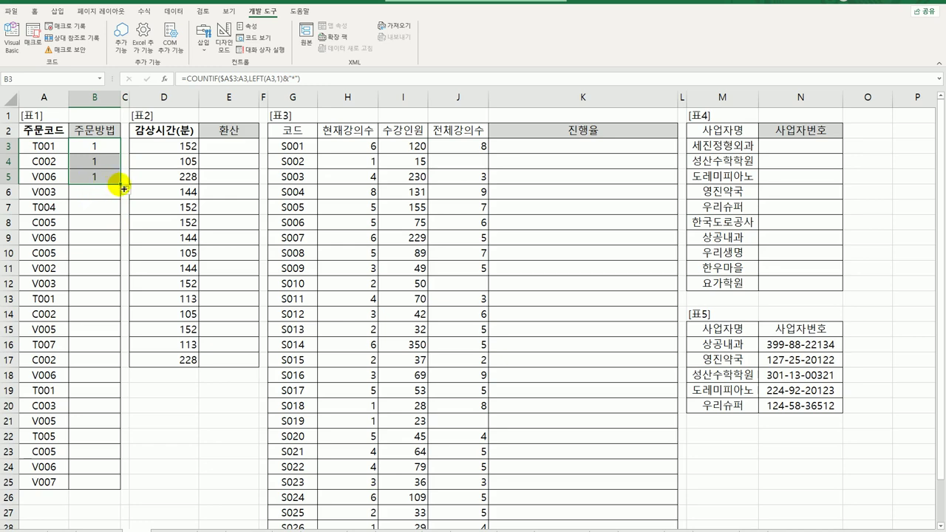
left_click_drag(120, 189, 89, 488)
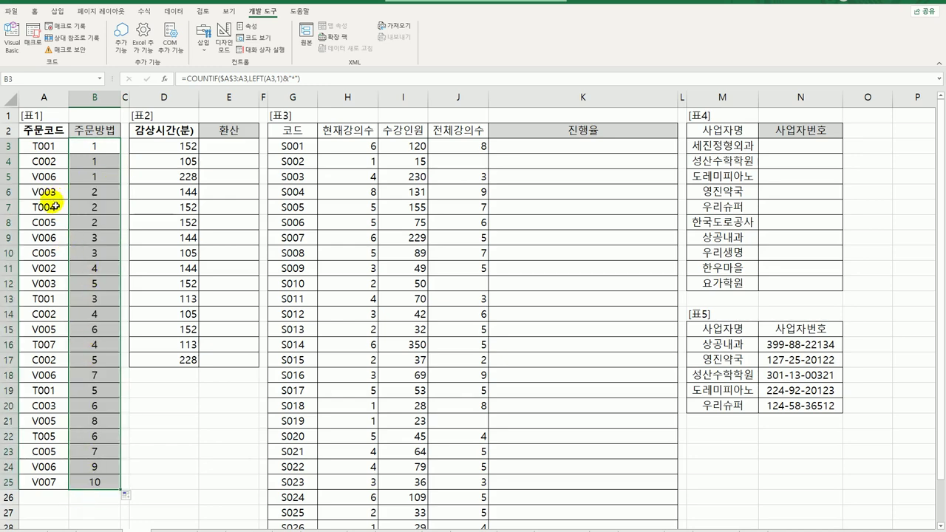
Check the order codes in A3:A10 against B10's count and review B3's COUNTIF formula without changing it
left_click_drag(53, 145, 48, 253)
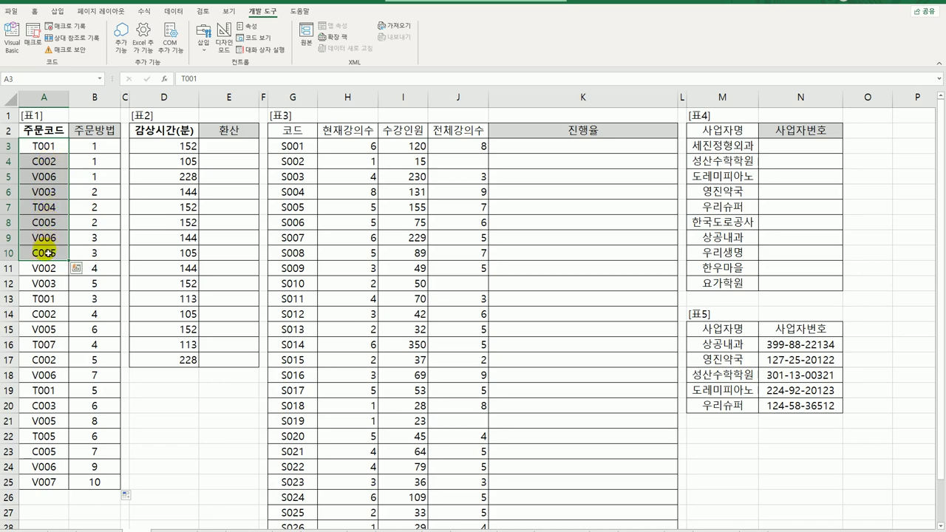
left_click(95, 255)
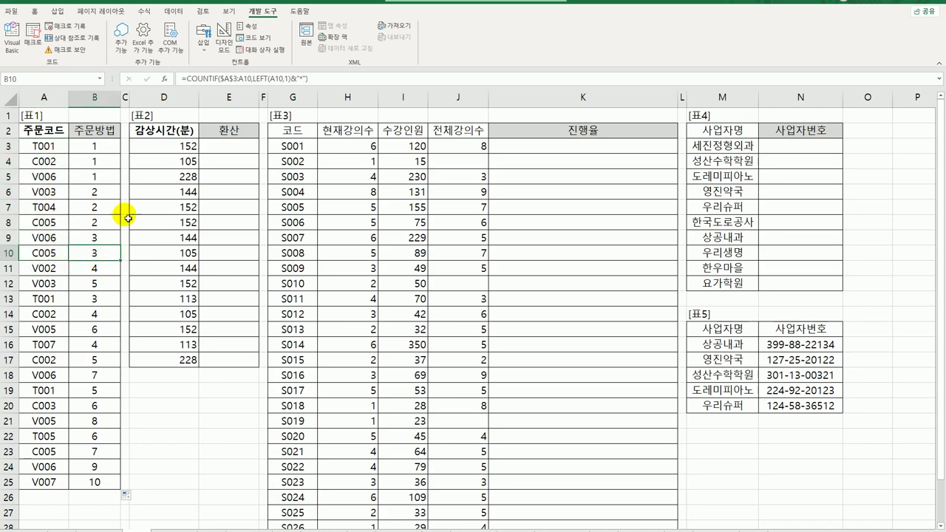
left_click(115, 147)
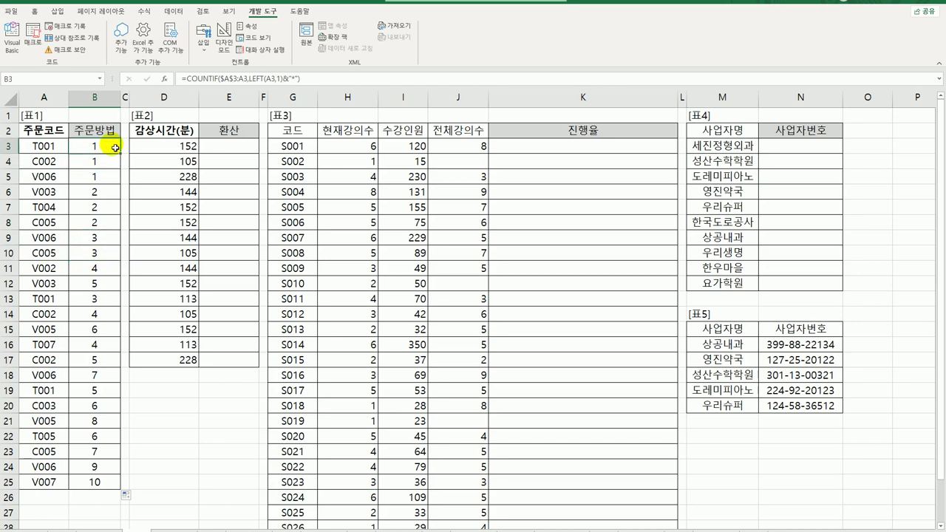
double_click(115, 147)
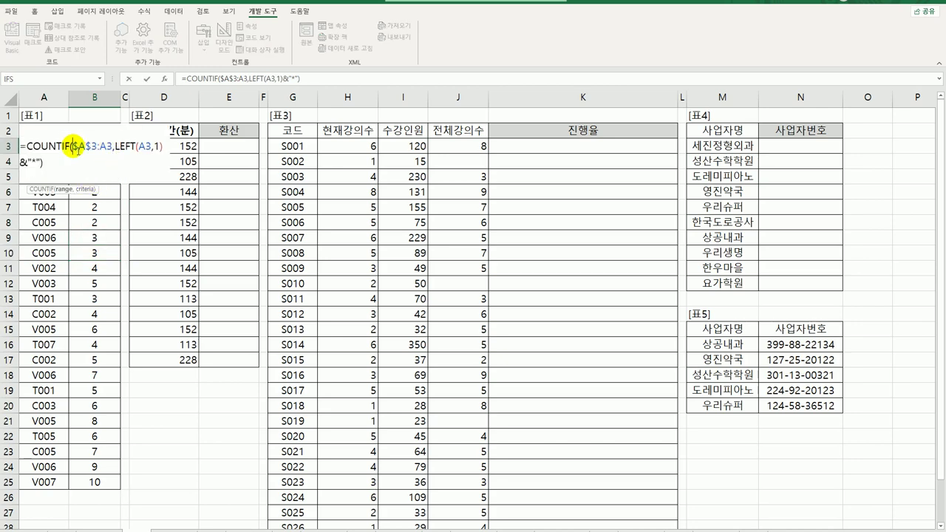
left_click(113, 145)
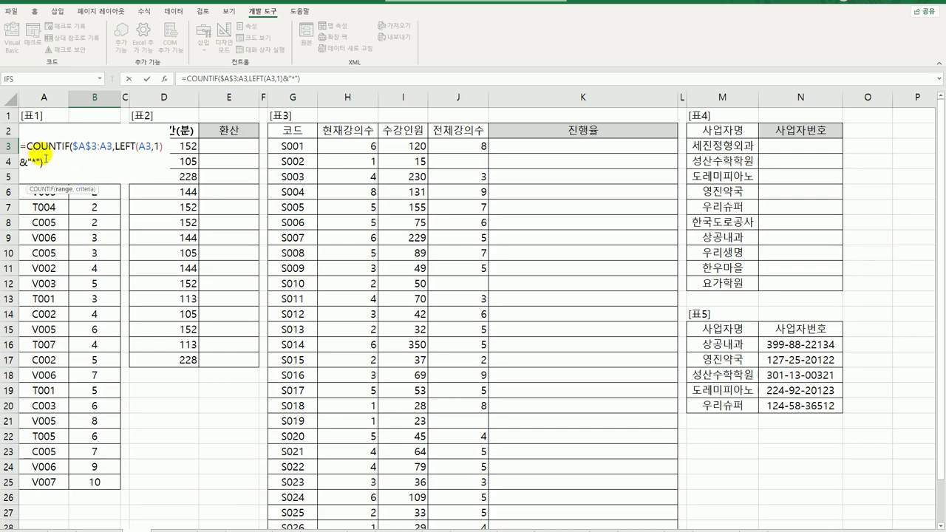
key("Return")
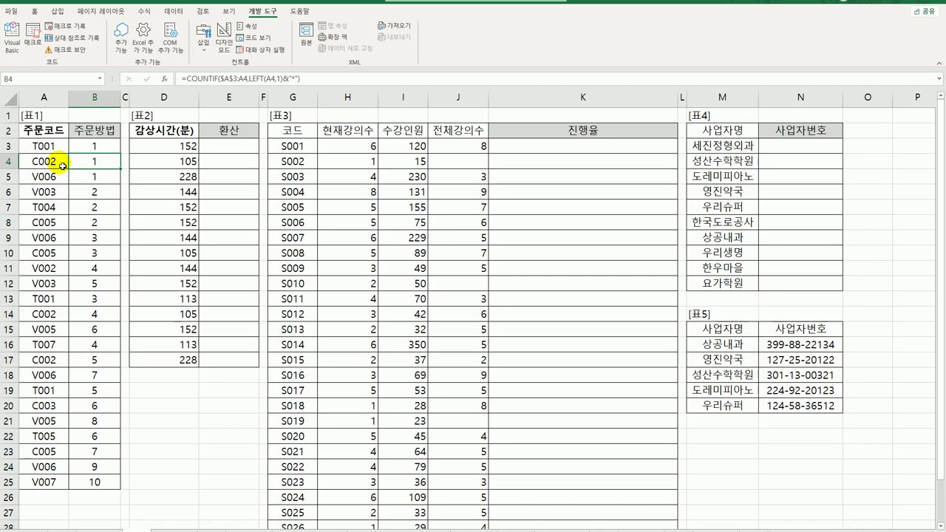
Begin wrapping B3's COUNTIF formula in an IF function whose logical test starts with LEFT(A3)
left_click(96, 145)
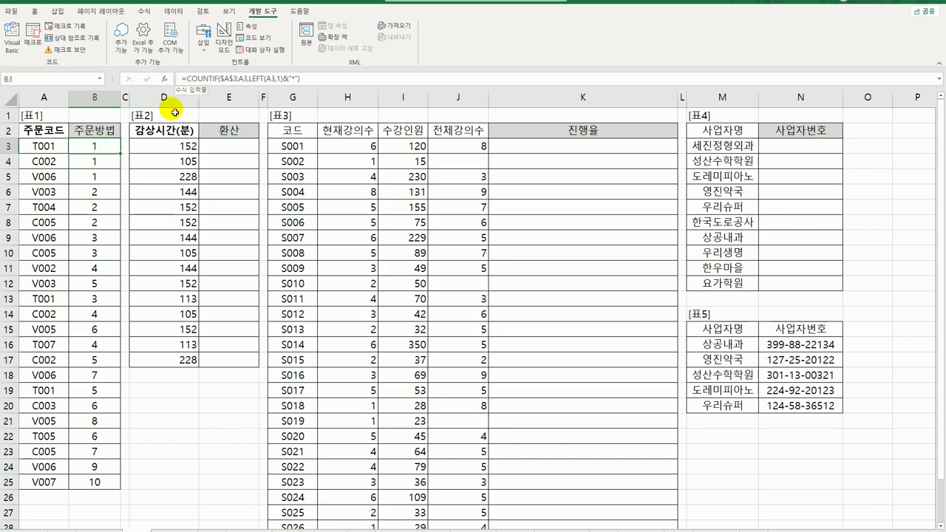
double_click(108, 152)
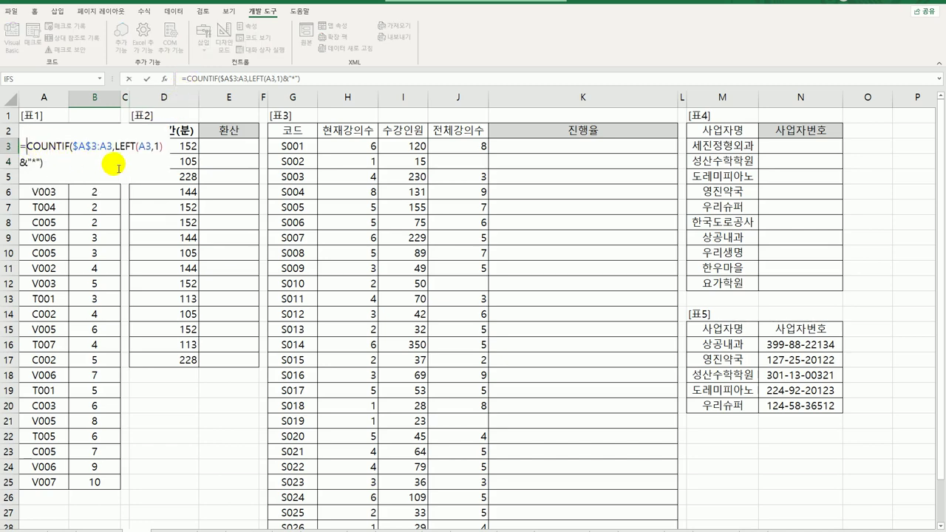
type("IF(")
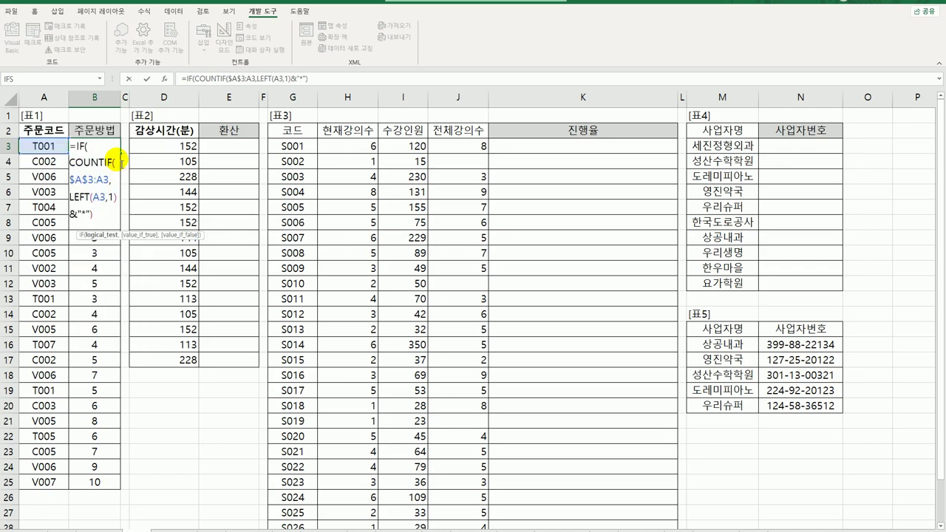
type("left(")
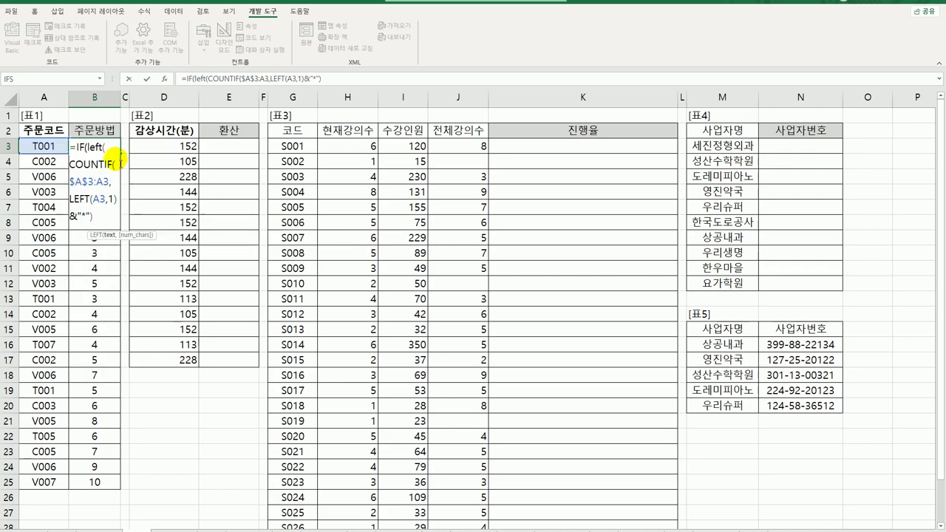
left_click(44, 147)
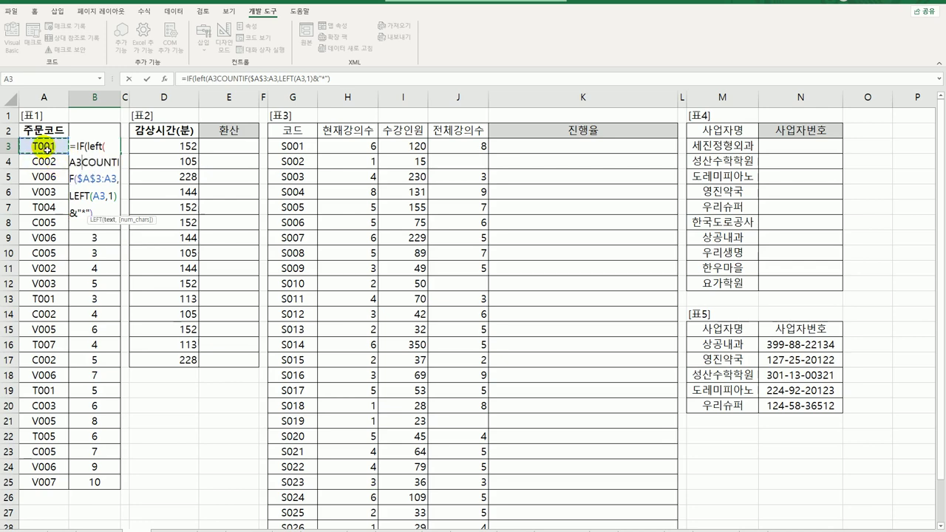
type(")")
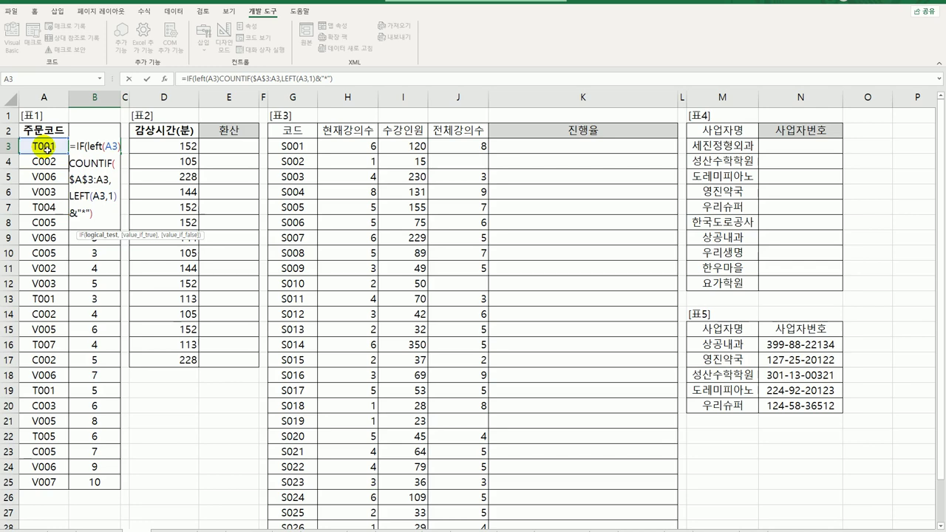
Set the first IF condition in B3's formula so LEFT(A3)="T" returns "전화(", placed ahead of the COUNTIF part
type("=\"")
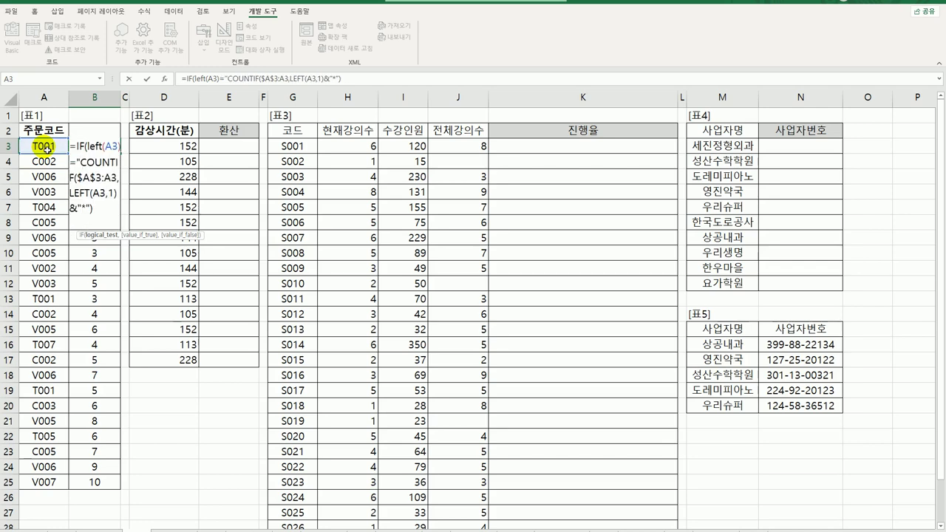
type("T\",")
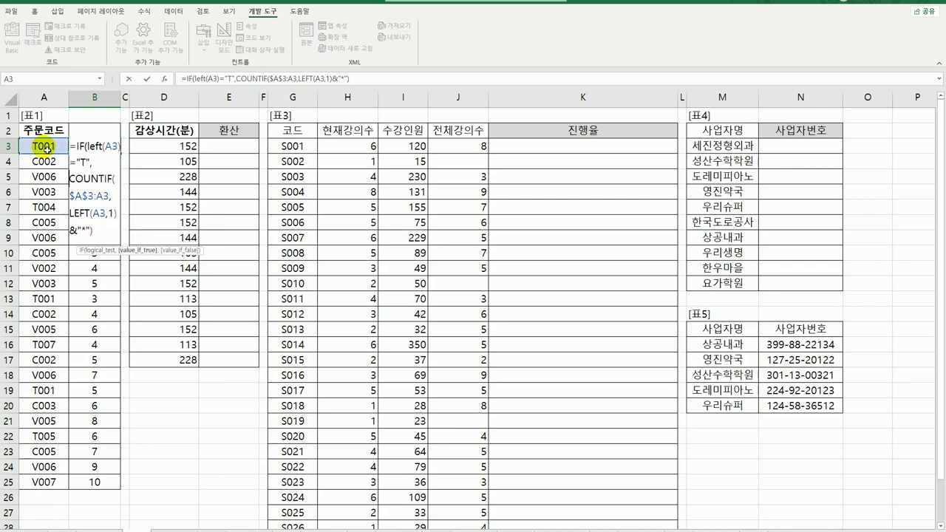
type("\"ㅈ")
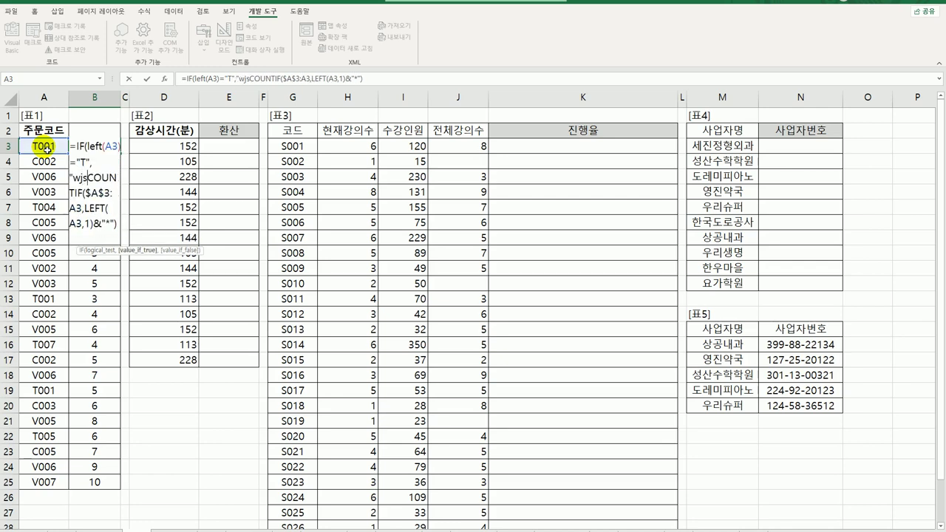
type("전화(")
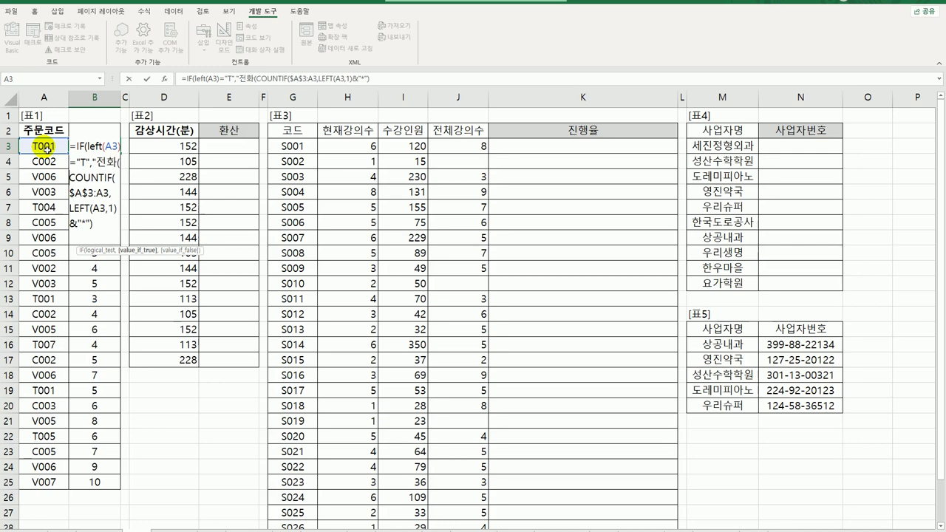
type("\",")
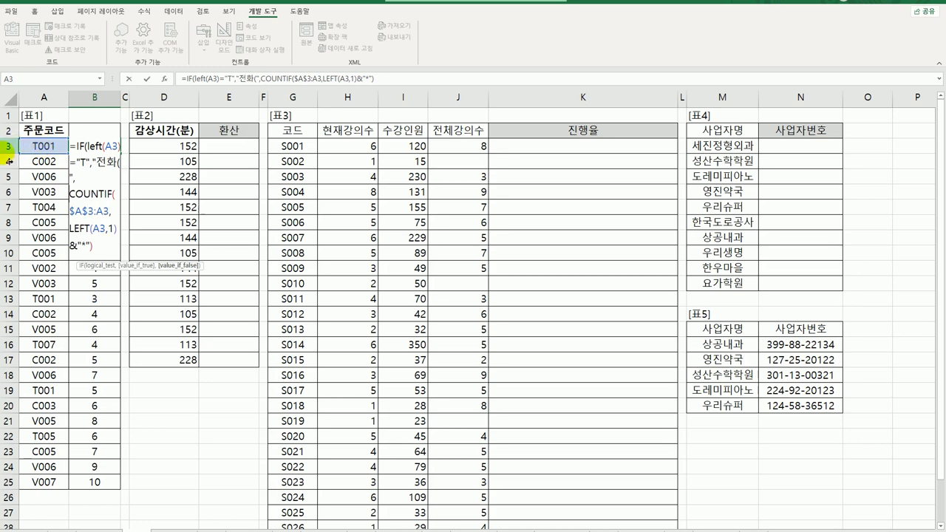
Duplicate the IF portion as a nested false branch in B3, changing the code to "C" and the returned text to "온라인("
left_click_drag(70, 145, 87, 183)
key("ctrl+c")
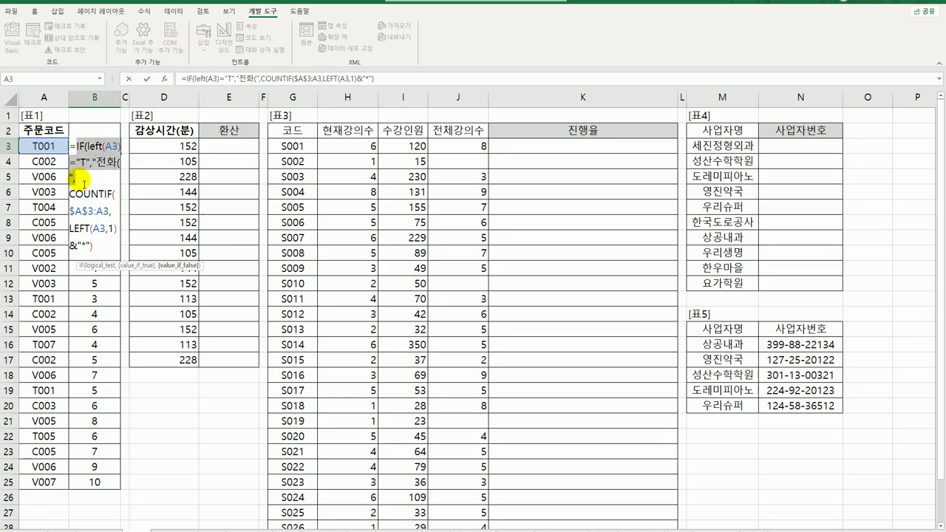
left_click(87, 182)
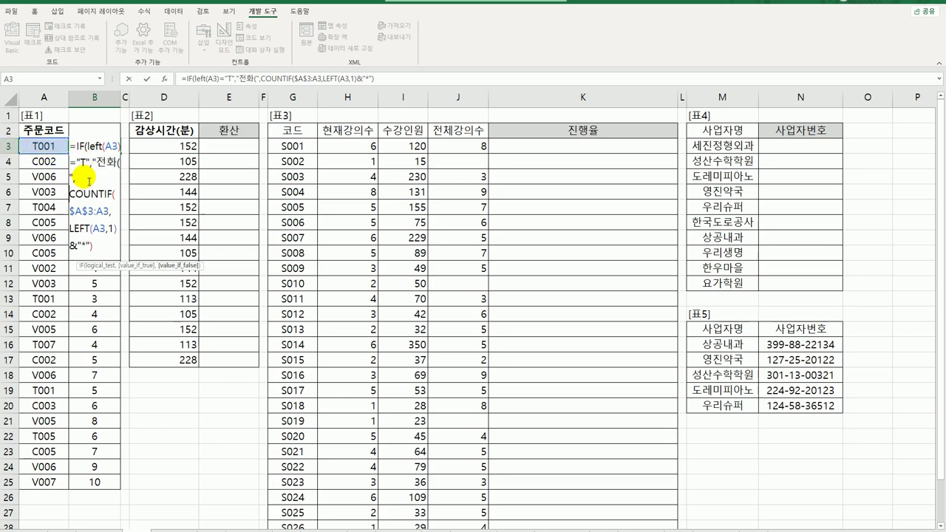
key("ctrl+v")
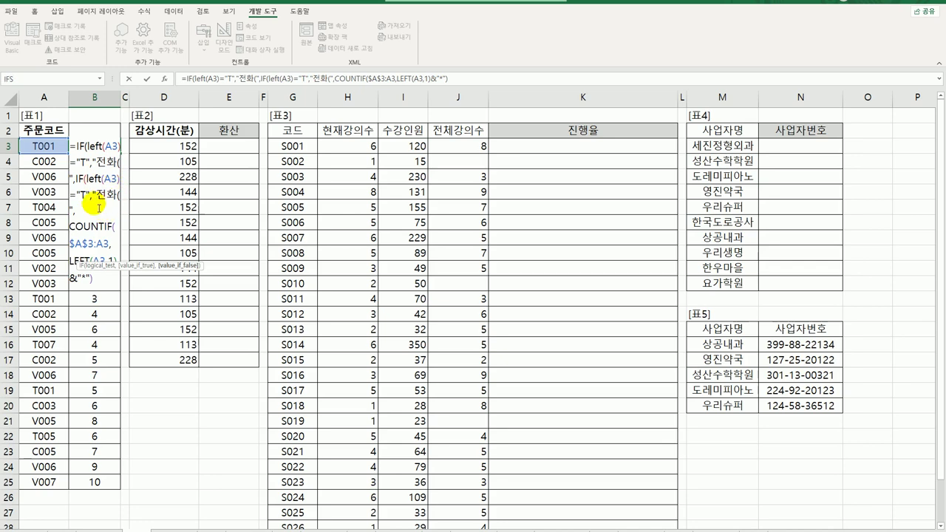
double_click(82, 193)
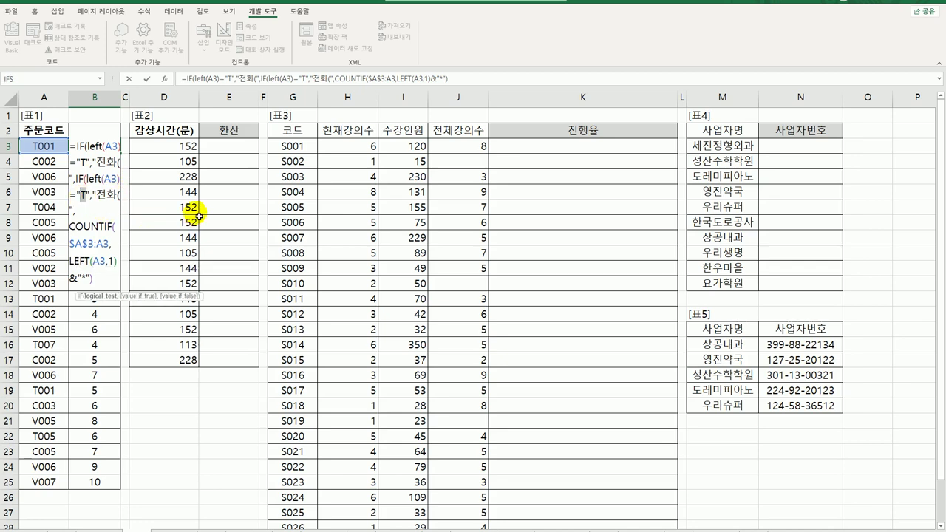
type("C")
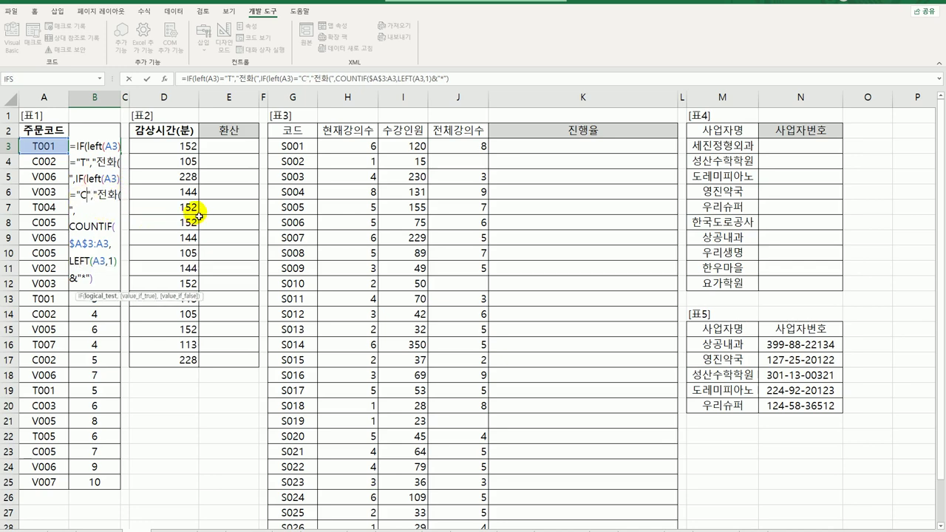
double_click(108, 193)
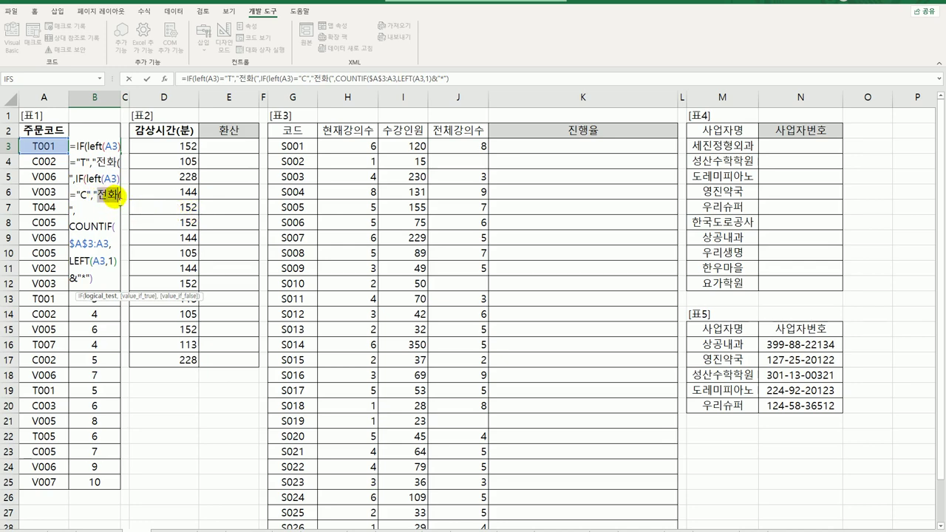
type("온라인")
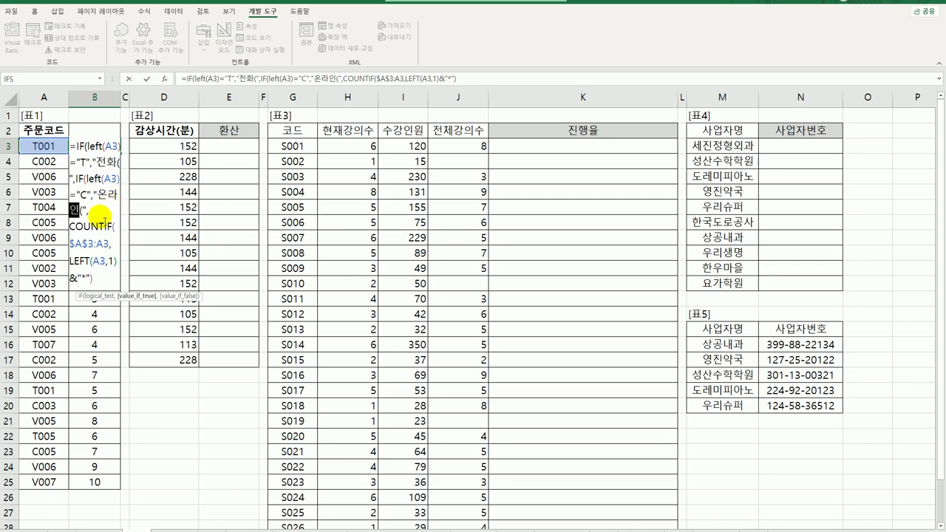
Complete B3's formula with "방문(" as the fallback, close both IFs, join them to COUNTIF with &, and fill down to B25
key("Right")
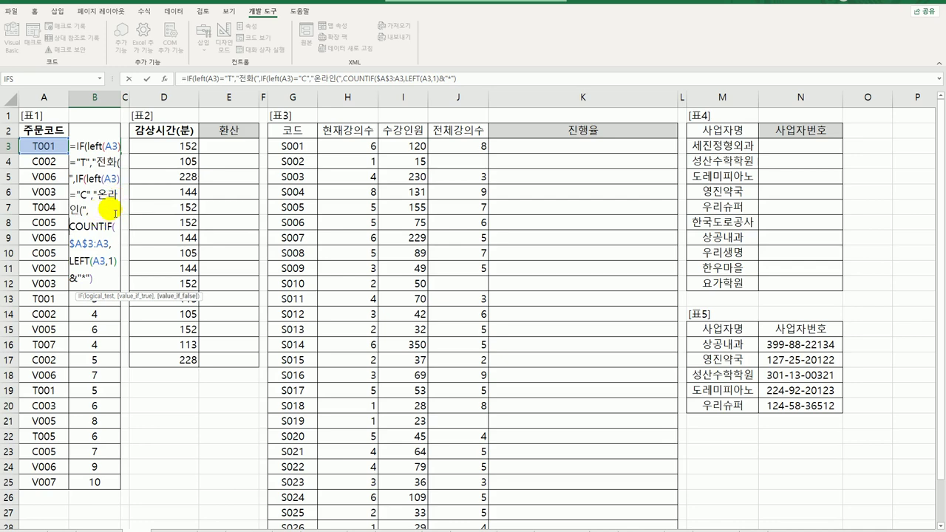
type("\"방문")
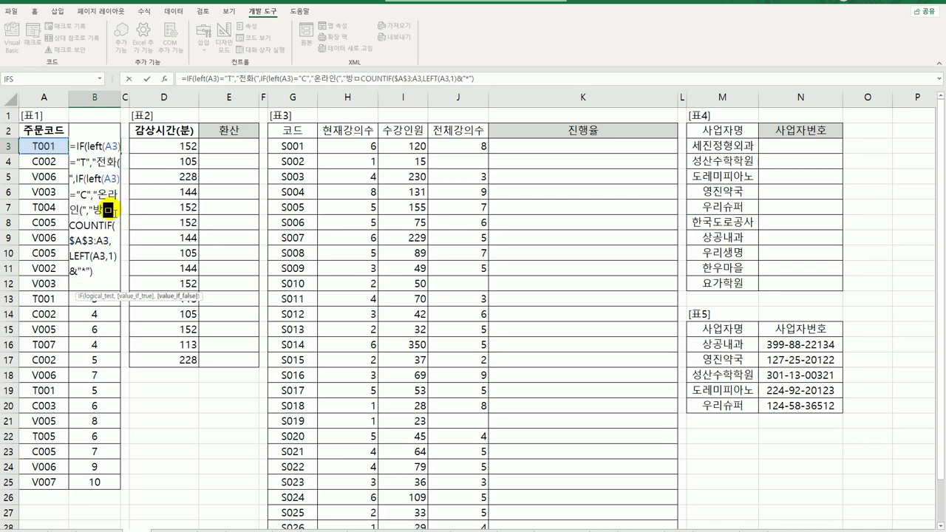
type("(")
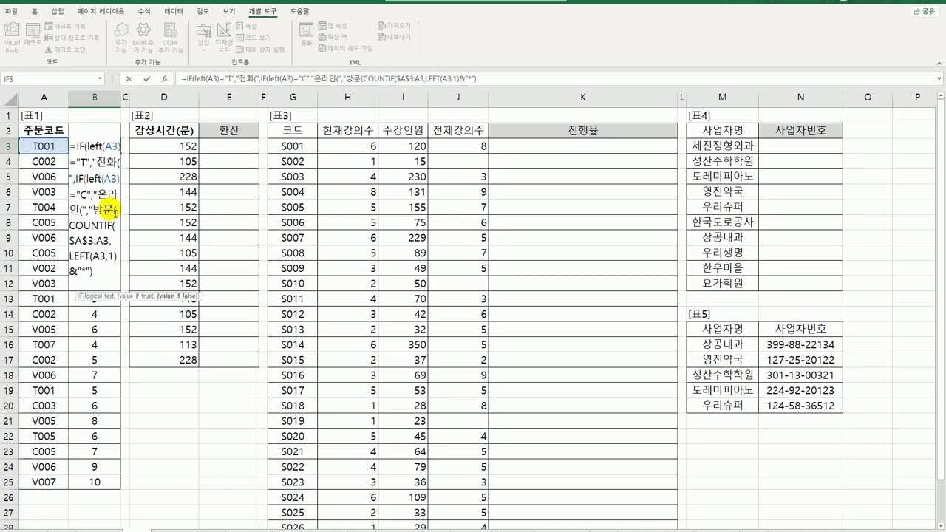
type("\"")
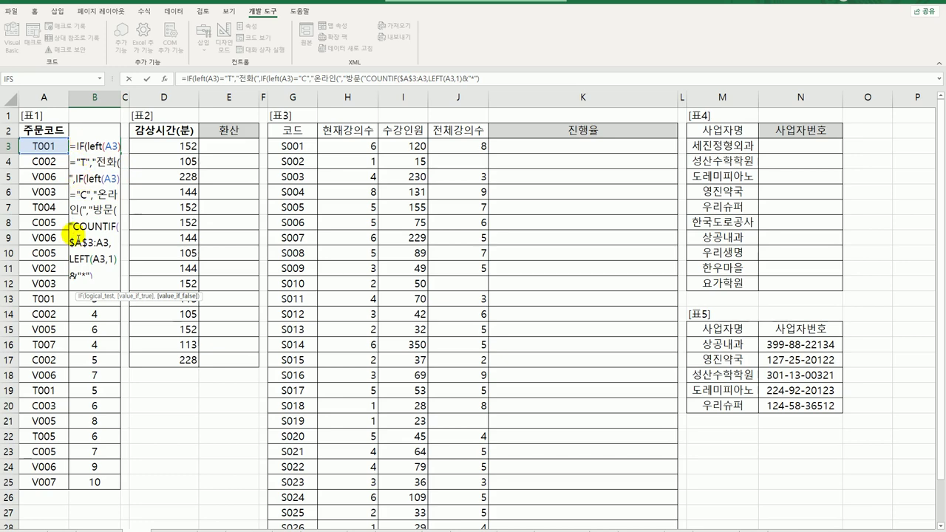
type("))")
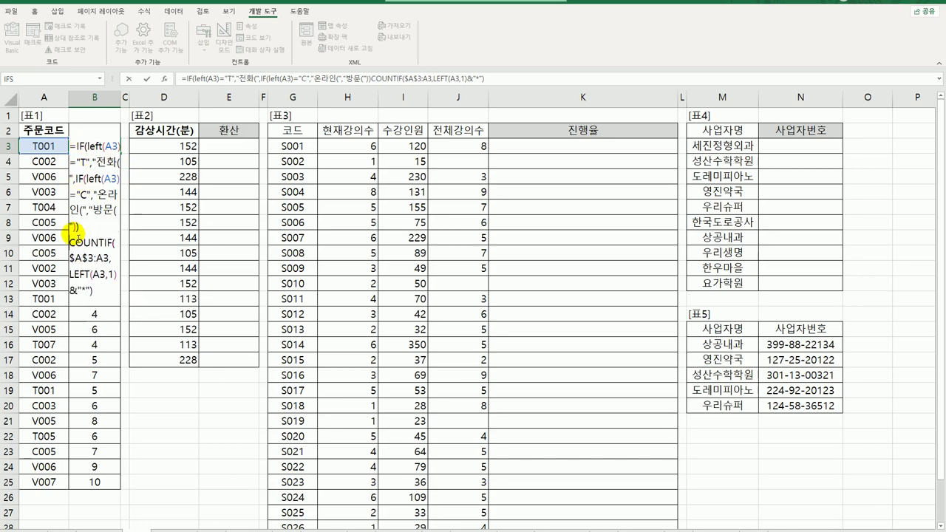
type("&")
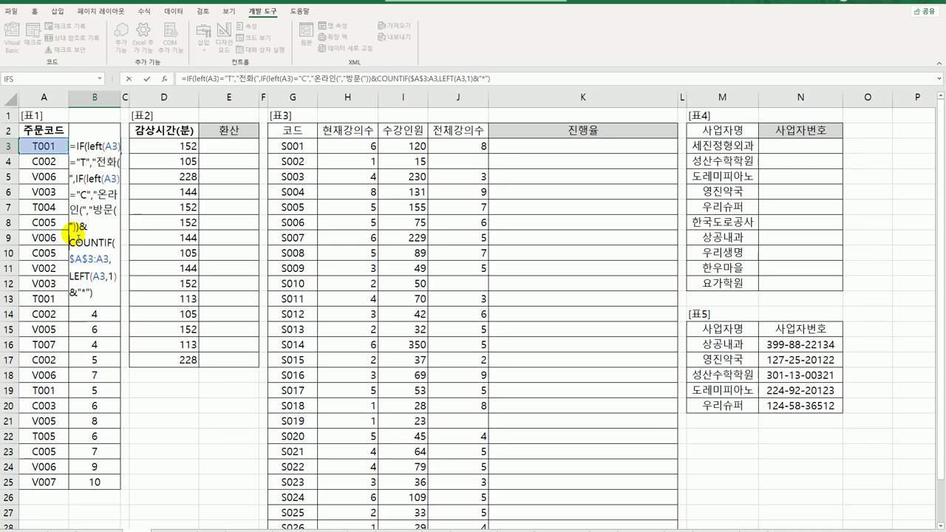
key("Return")
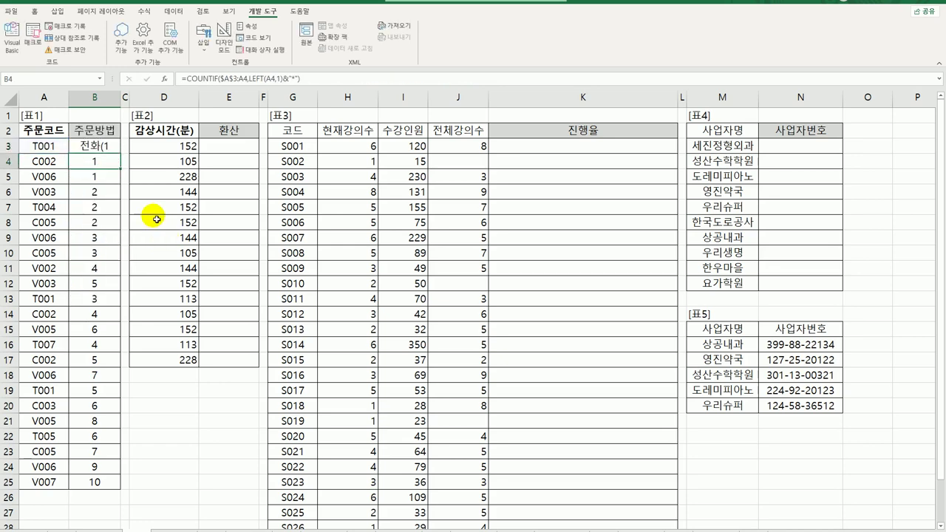
left_click(109, 149)
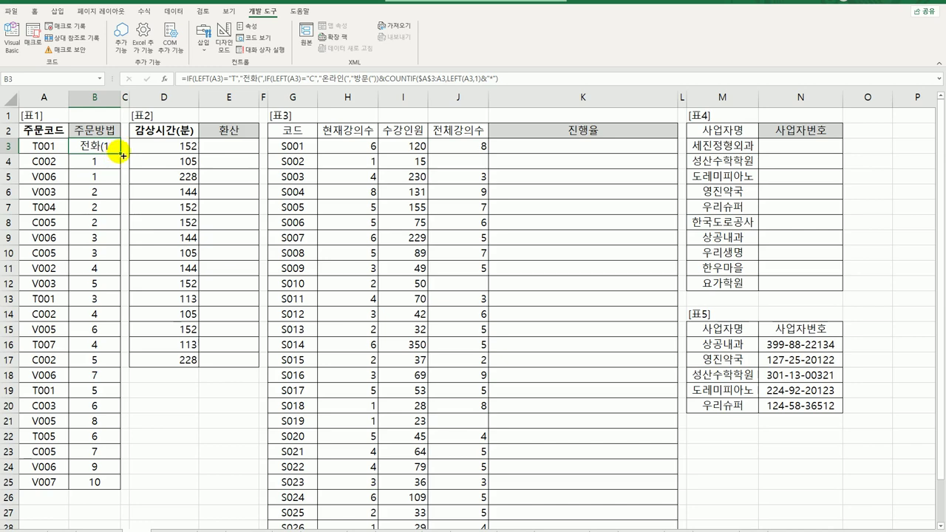
left_click_drag(119, 153, 115, 489)
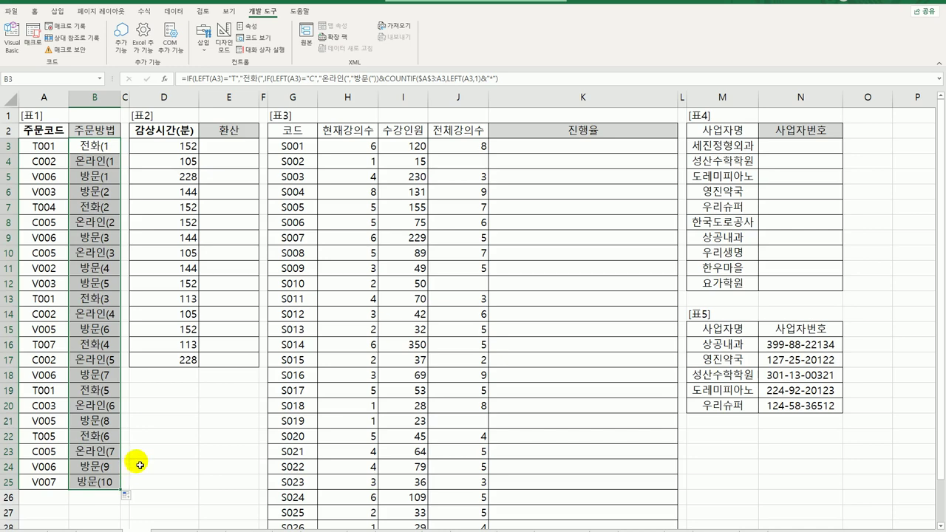
Append &")" to the end of B3's formula and fill it down to B25 again
left_click(104, 150)
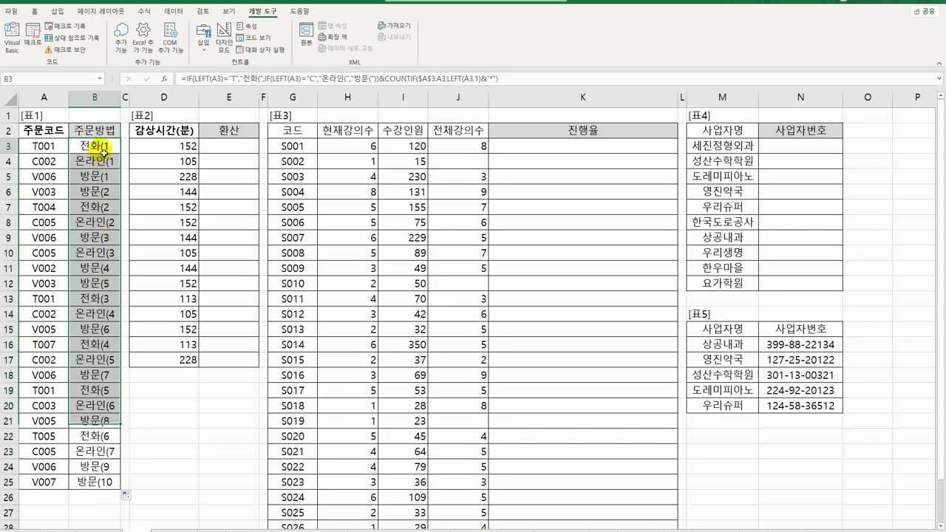
double_click(104, 150)
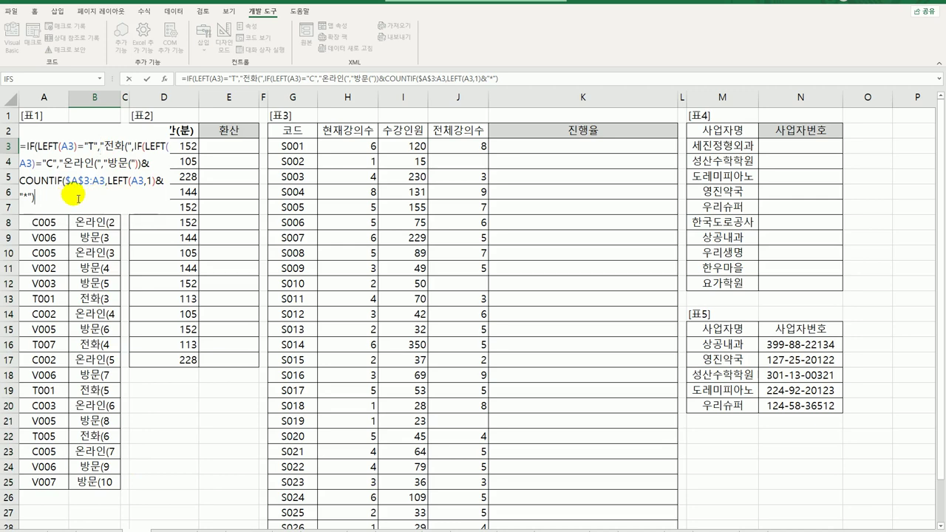
type("&")
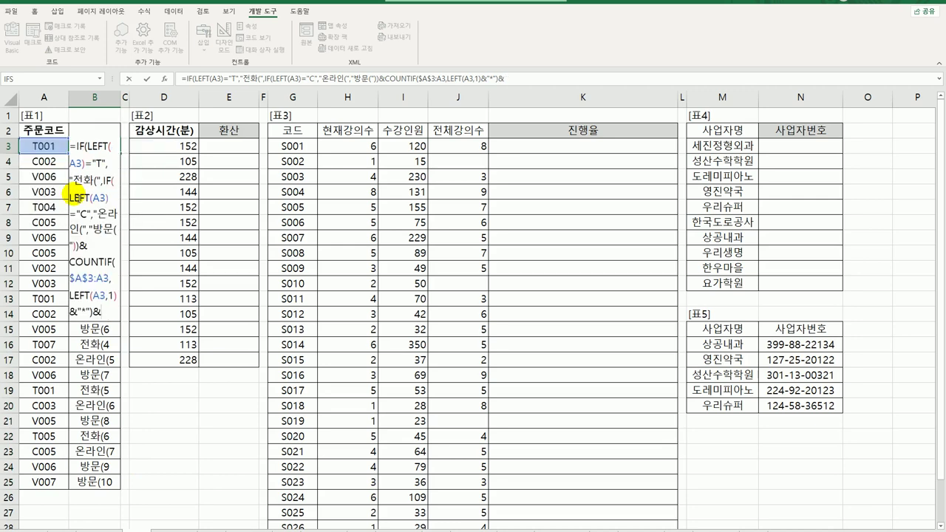
type("\")")
key("Return")
left_click(117, 151)
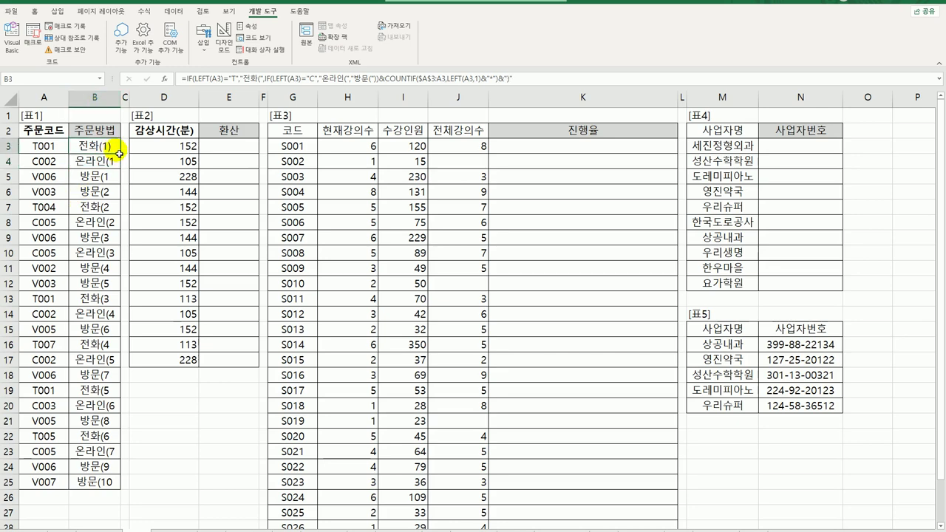
left_click_drag(125, 157, 124, 484)
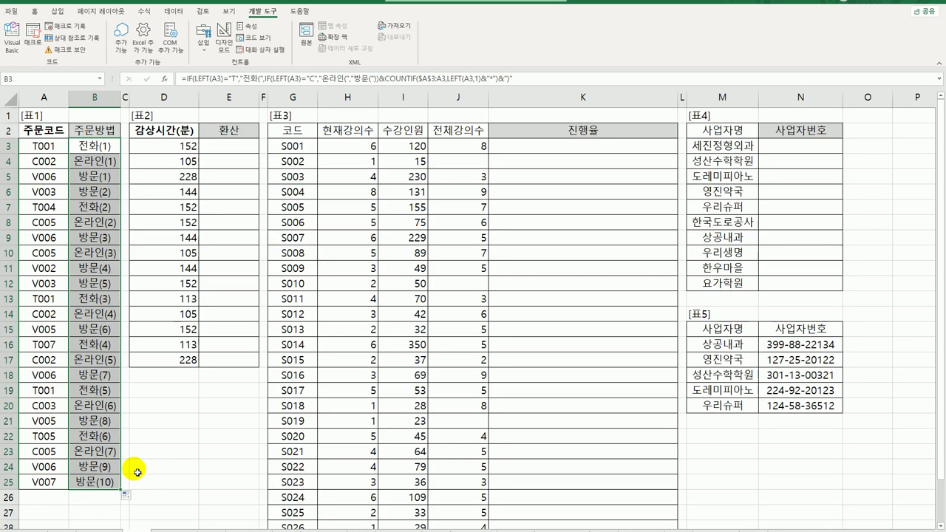
Clear the 주문방법 results in B3:B25 and begin a new formula in B3 with LEFT nested inside IF
key("Delete")
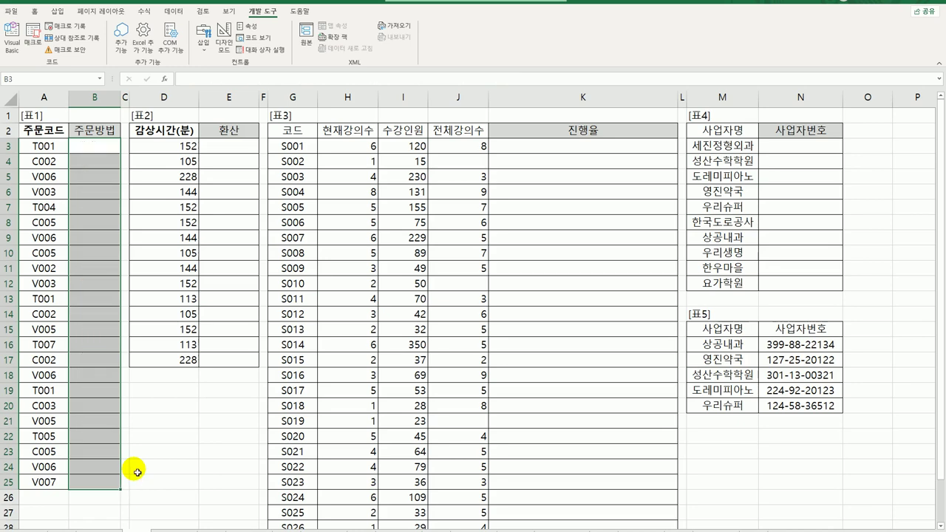
left_click(116, 148)
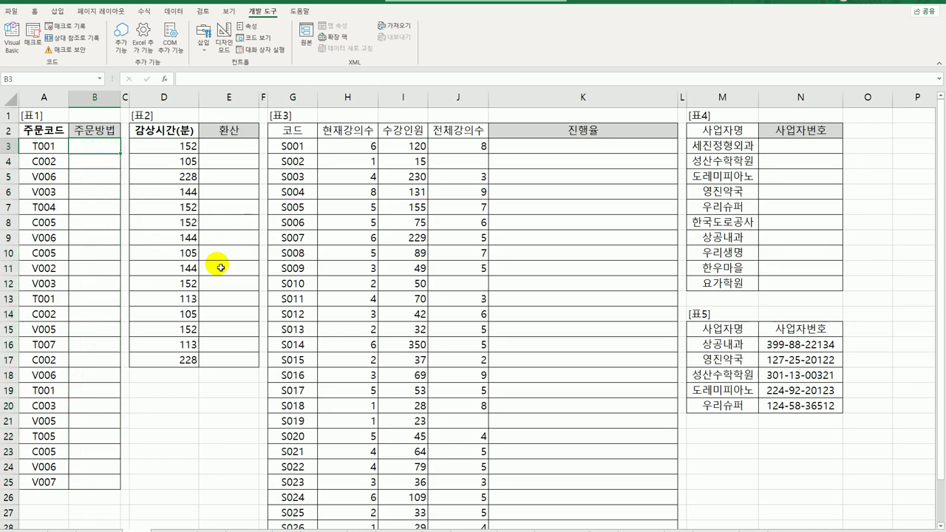
type("=")
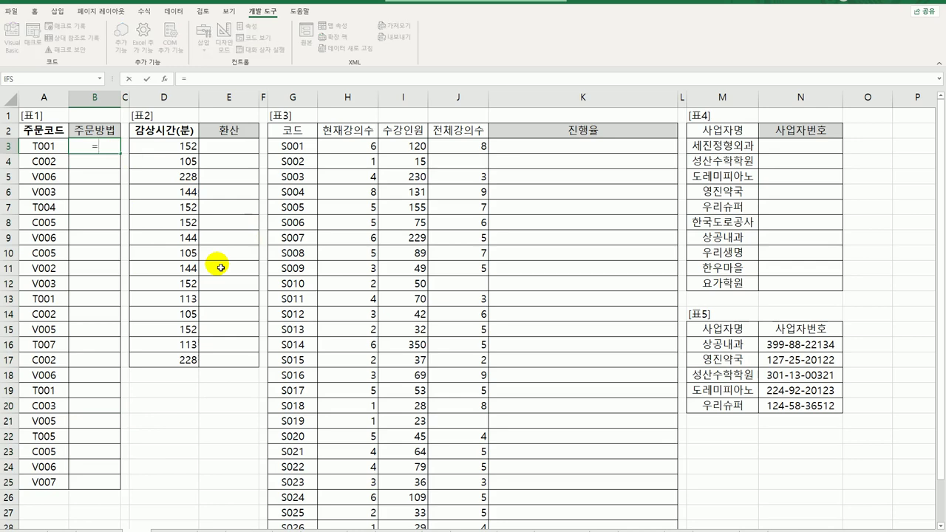
type("IF(")
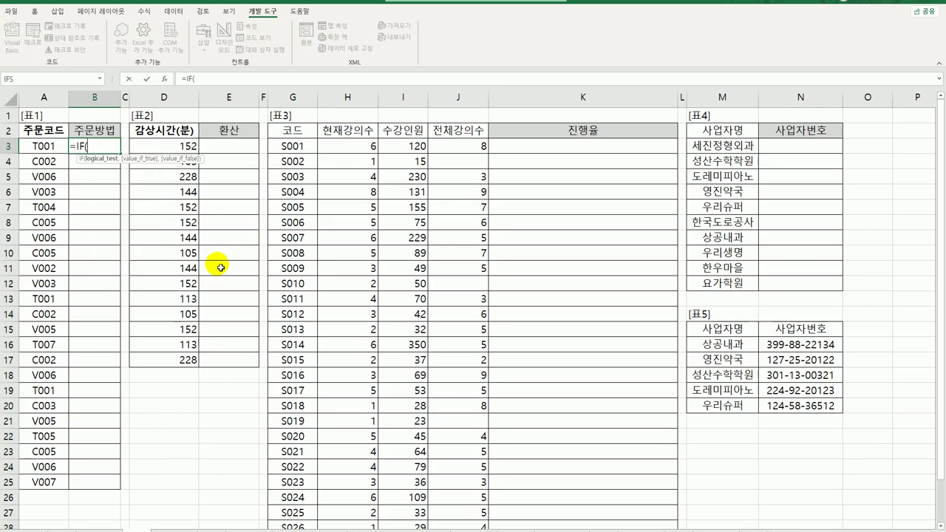
type("left")
key("Return")
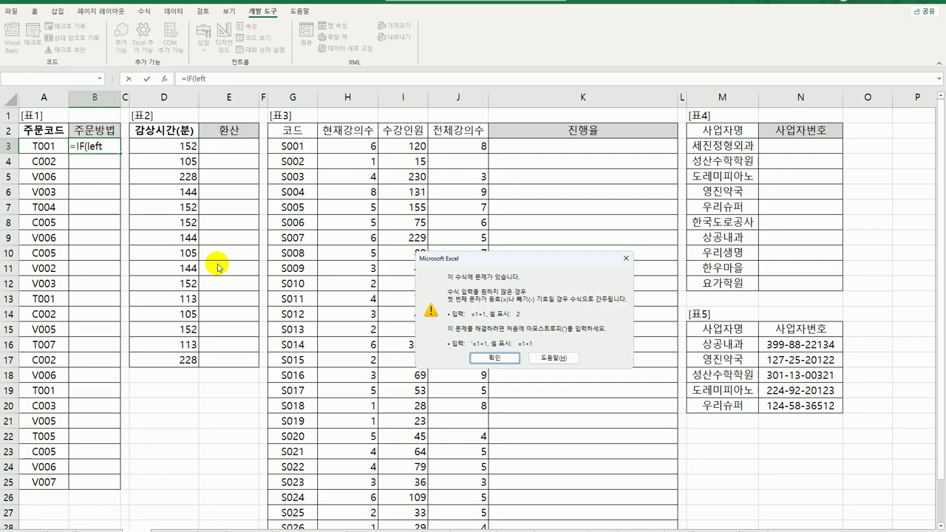
left_click(512, 358)
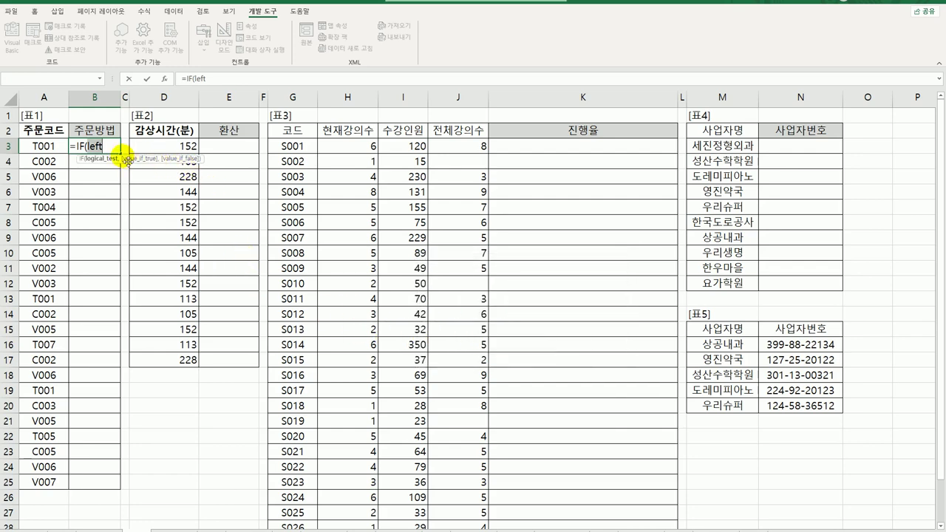
left_click(115, 151)
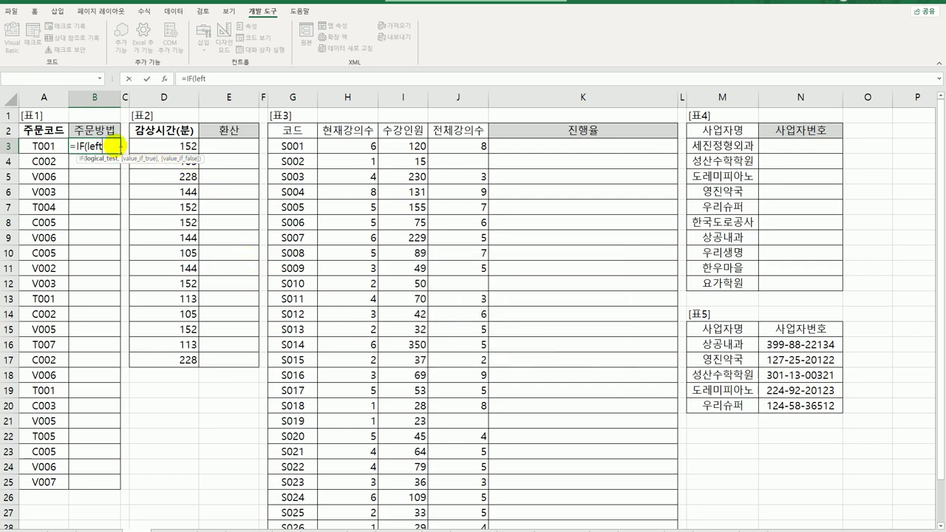
Set the IF condition in B3 to LEFT(A3)="T" and start its true result with the text "전화("
type("(")
left_click(45, 147)
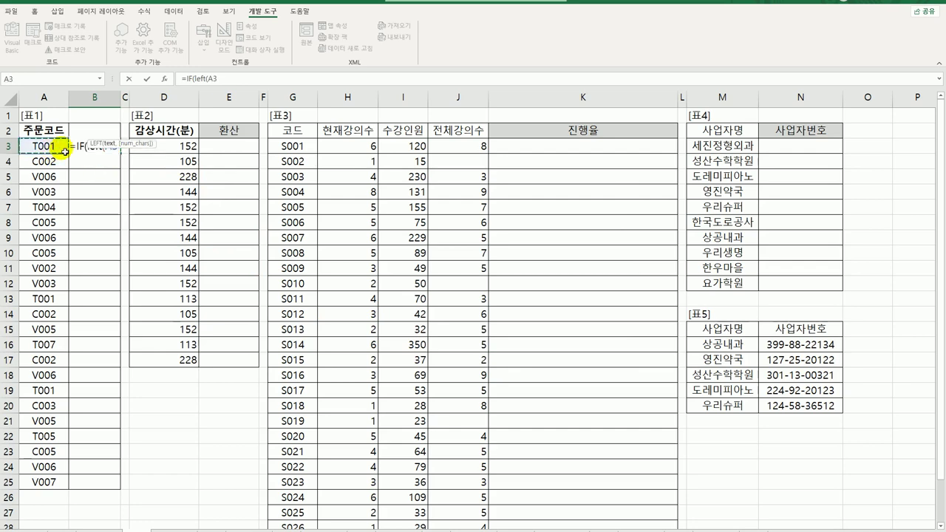
type(")")
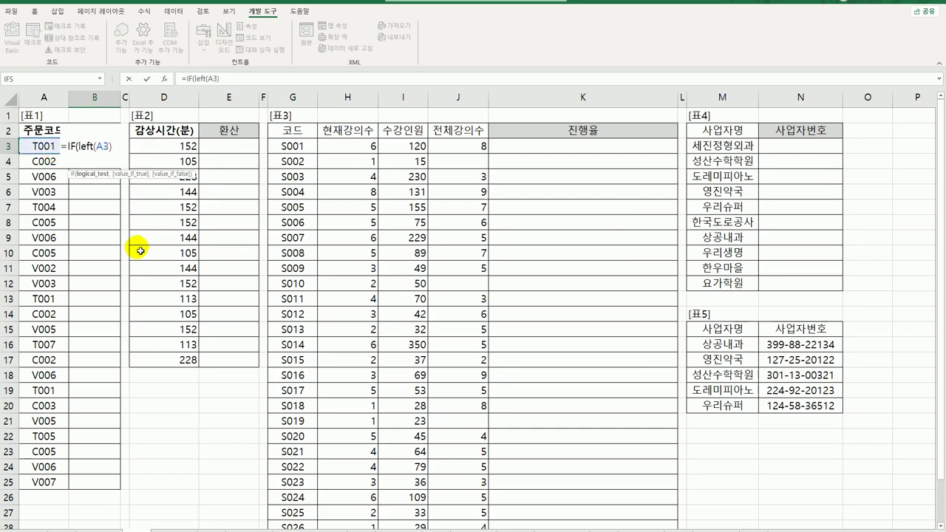
type("=\"")
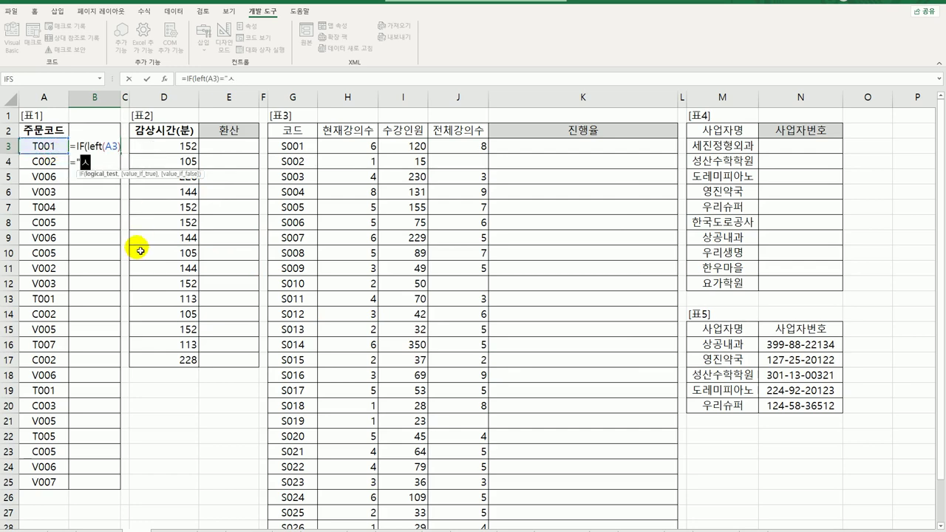
type("T")
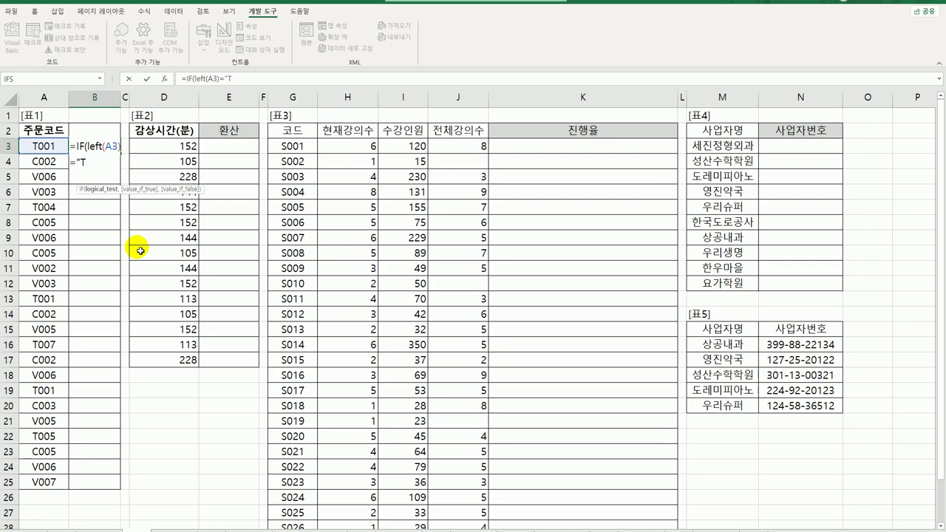
type("\",\"전화(")
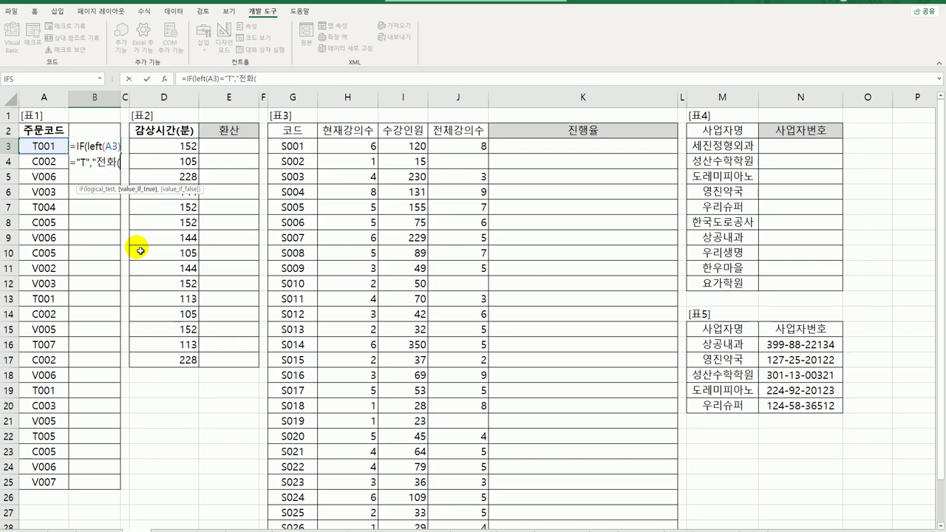
type("\"")
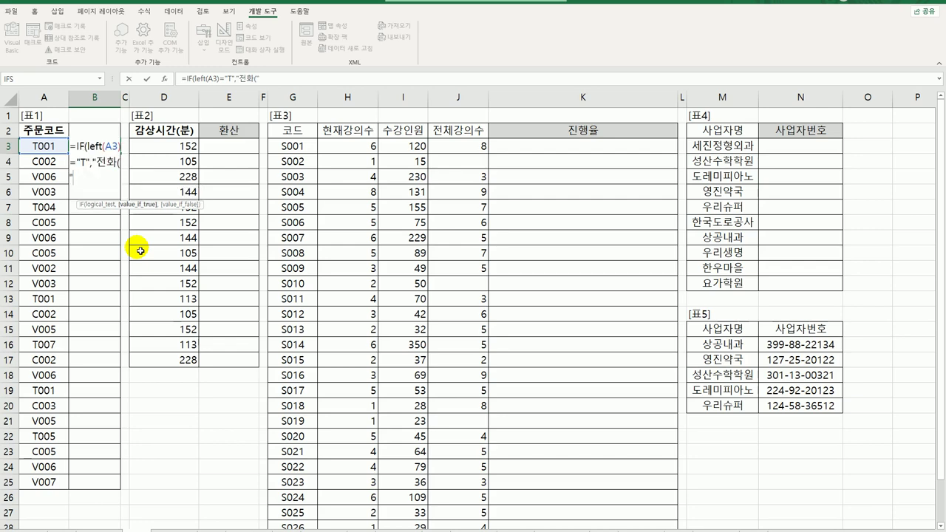
Join a COUNTIF to "전화(" with &, using the expanding range $A$3:A3
type("&countif(")
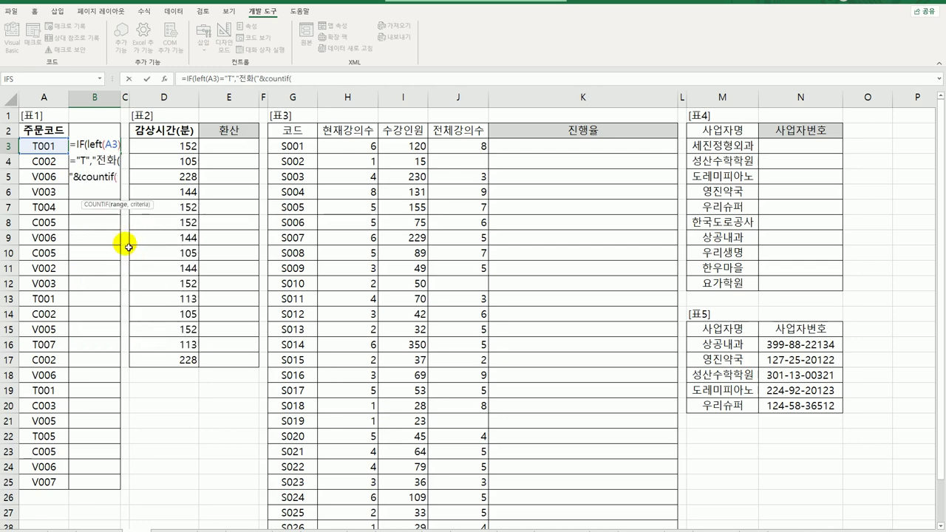
left_click(41, 146)
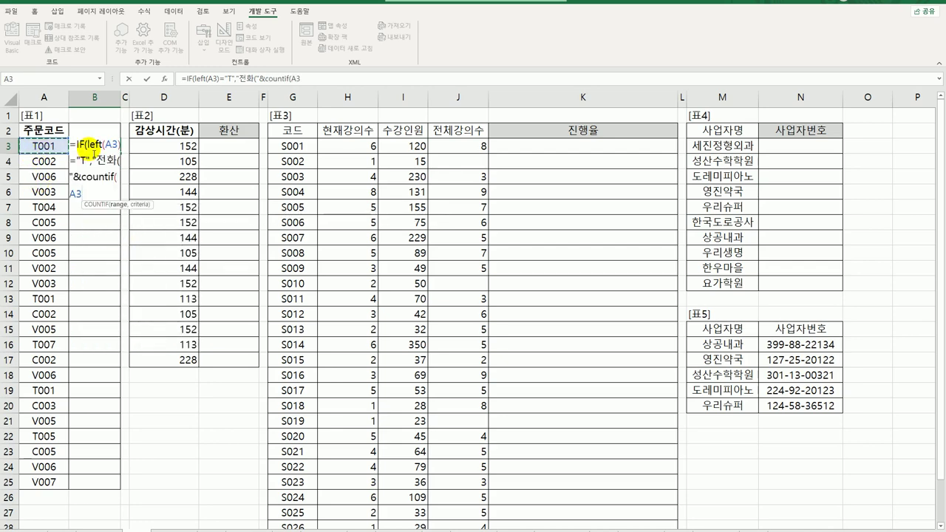
type(":A3")
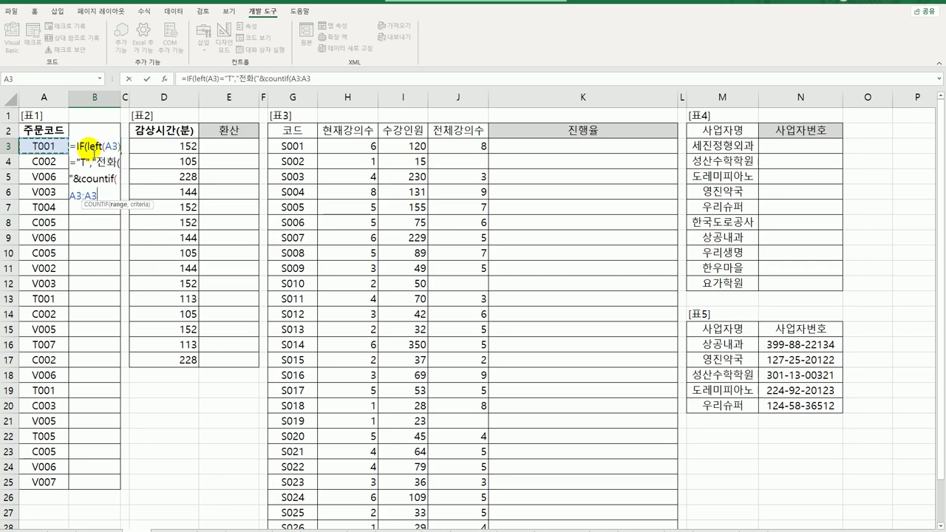
double_click(77, 195)
left_click(76, 196)
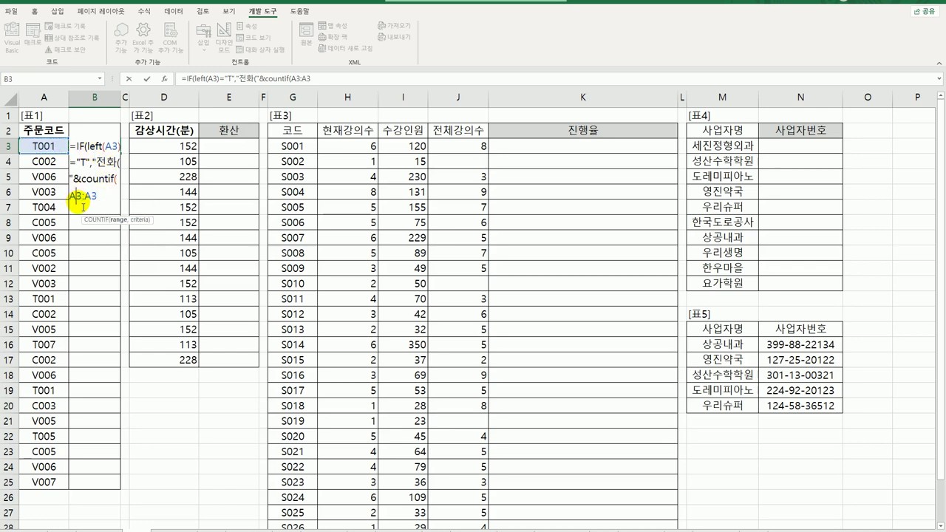
key("F4")
key("End")
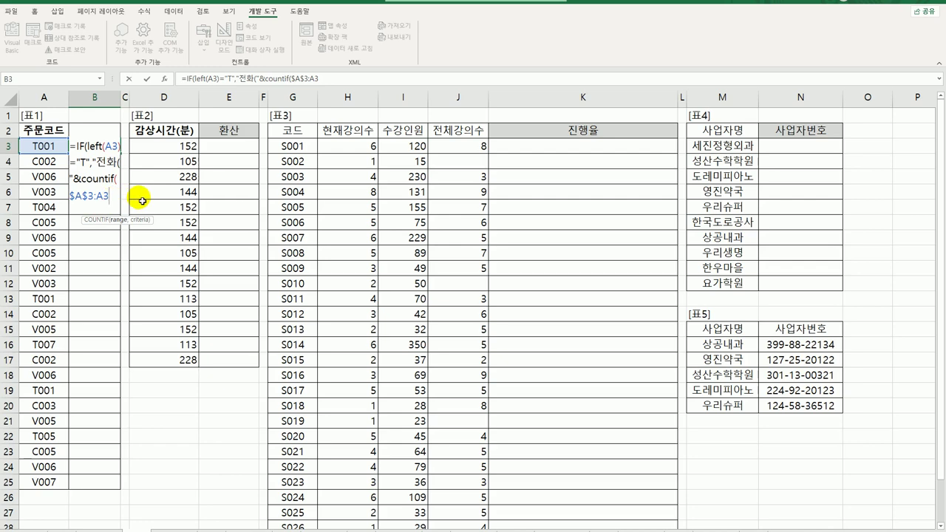
Complete the COUNTIF with the criterion "T*", append &")", and add a comma to open the IF's false argument
type(",\"T*\"")
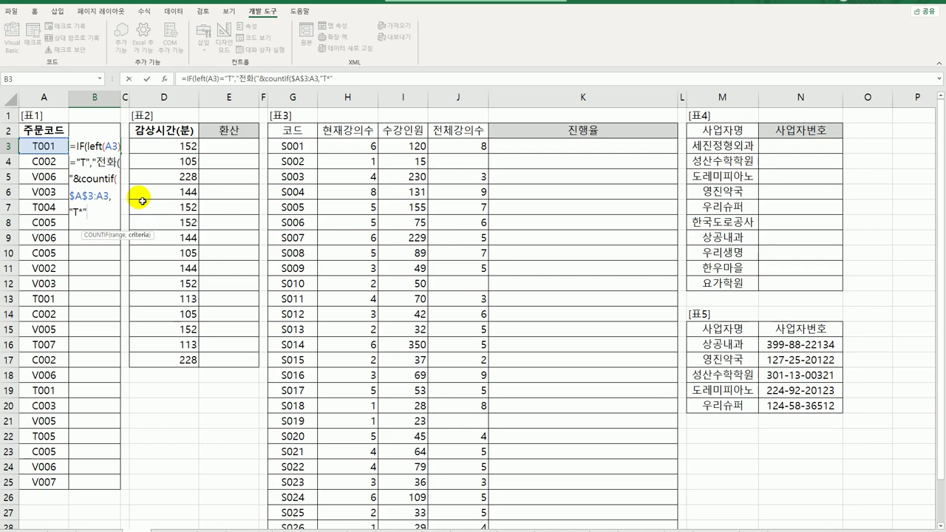
type(")")
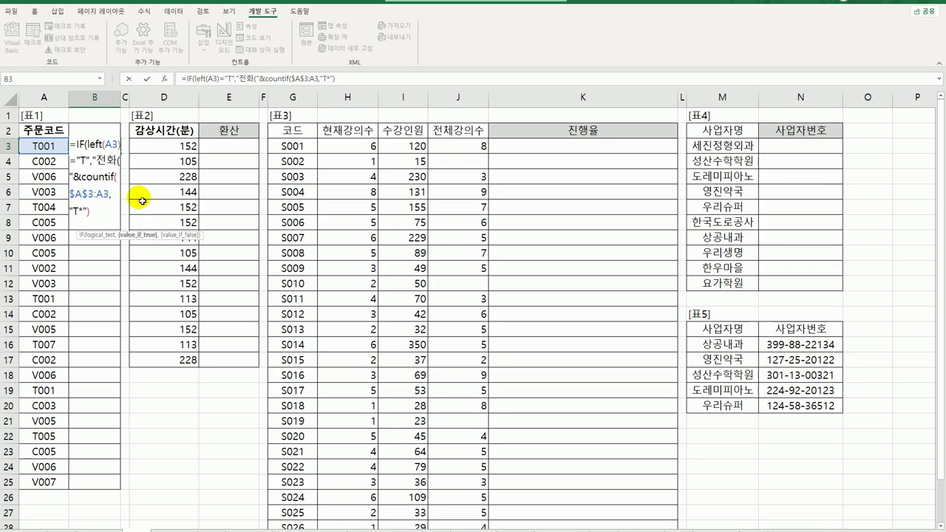
type("&")
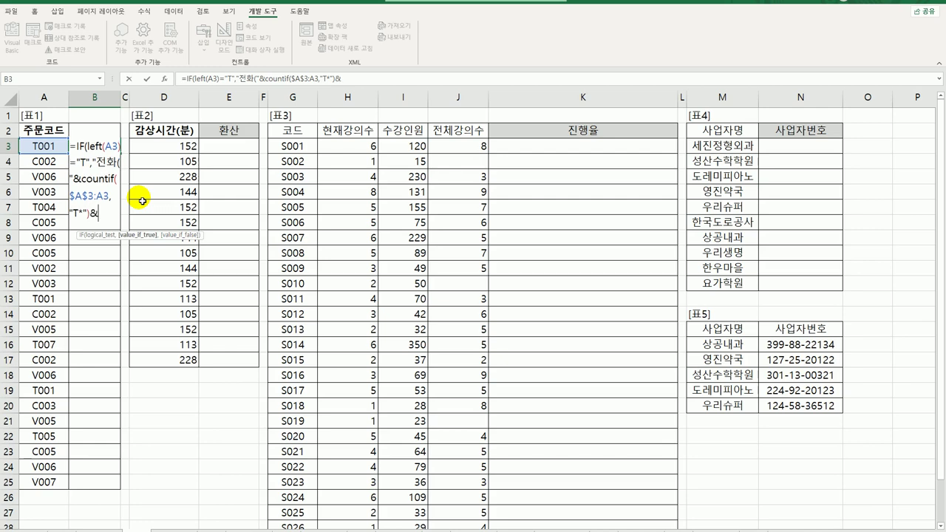
type("\")")
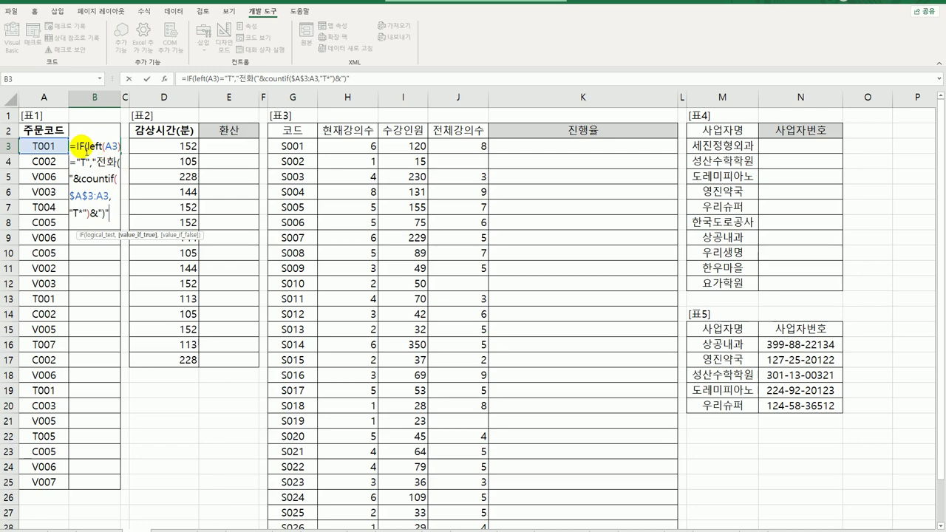
left_click(76, 146)
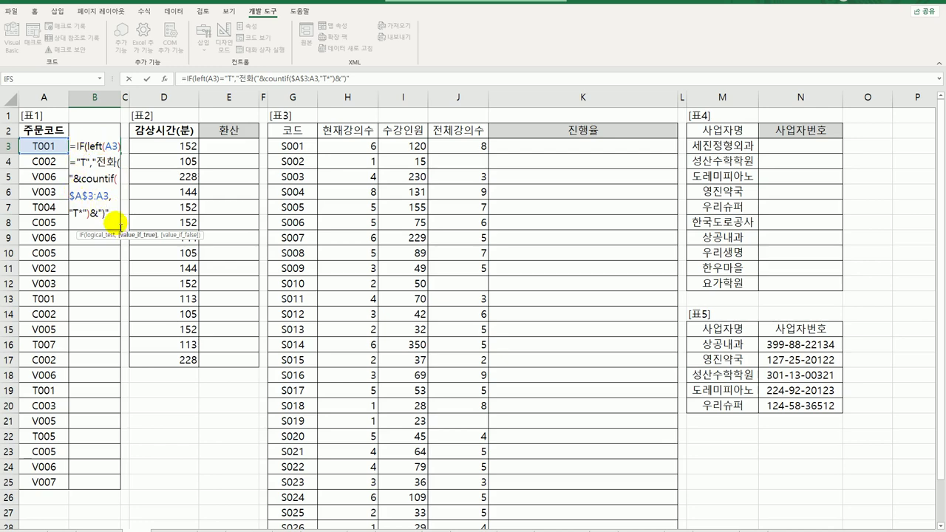
type(",")
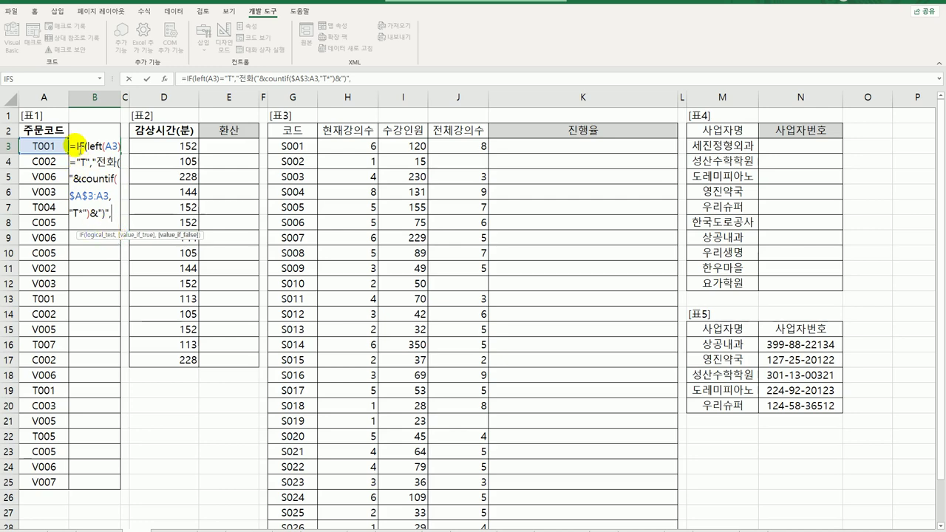
Duplicate the whole IF block as the nested false branch, changing its code to "C" and its label to "온라인("
left_click_drag(71, 145, 116, 218)
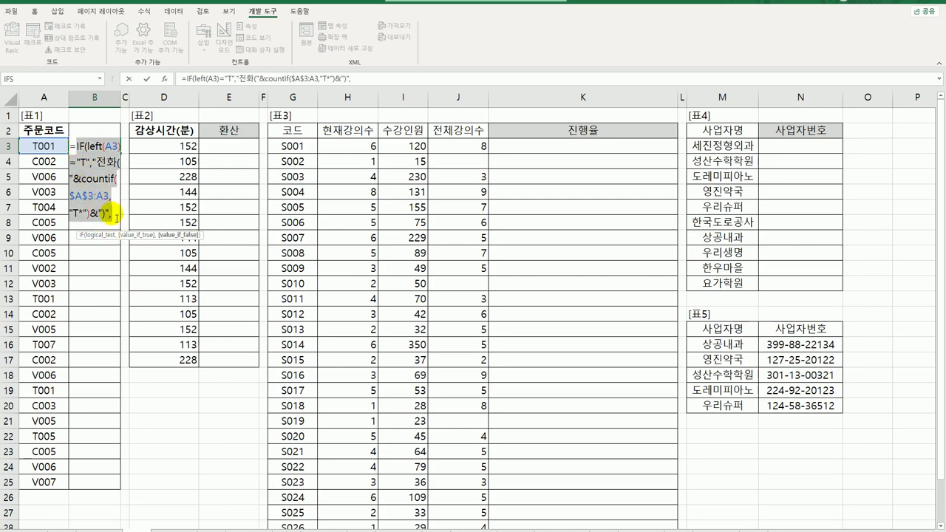
left_click(116, 218)
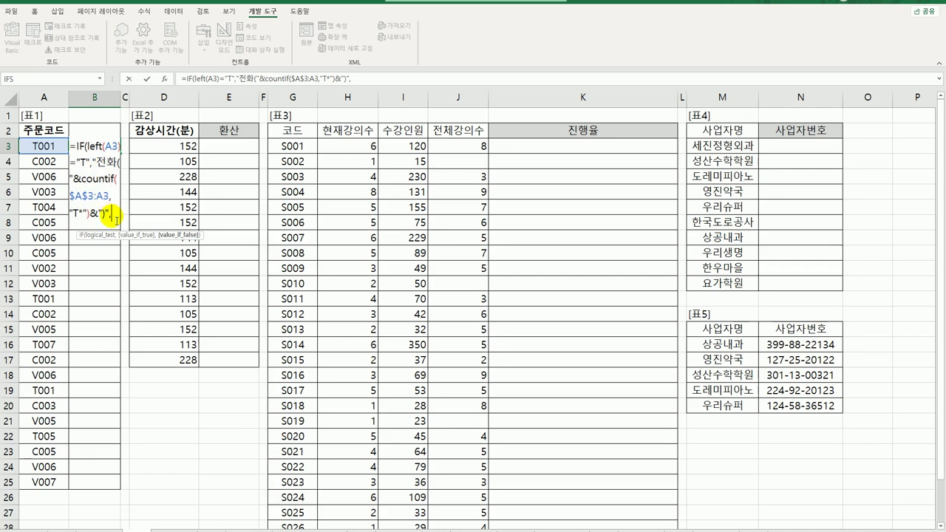
key("ctrl+v")
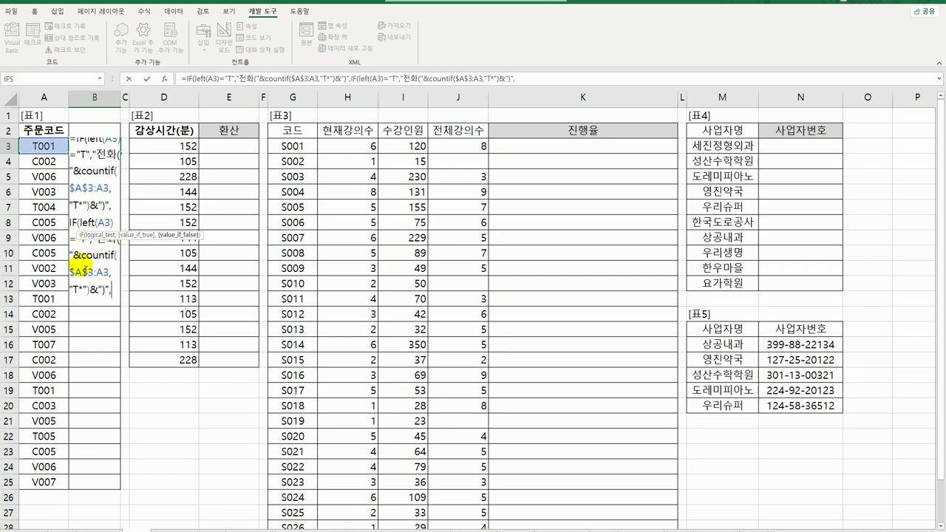
double_click(82, 238)
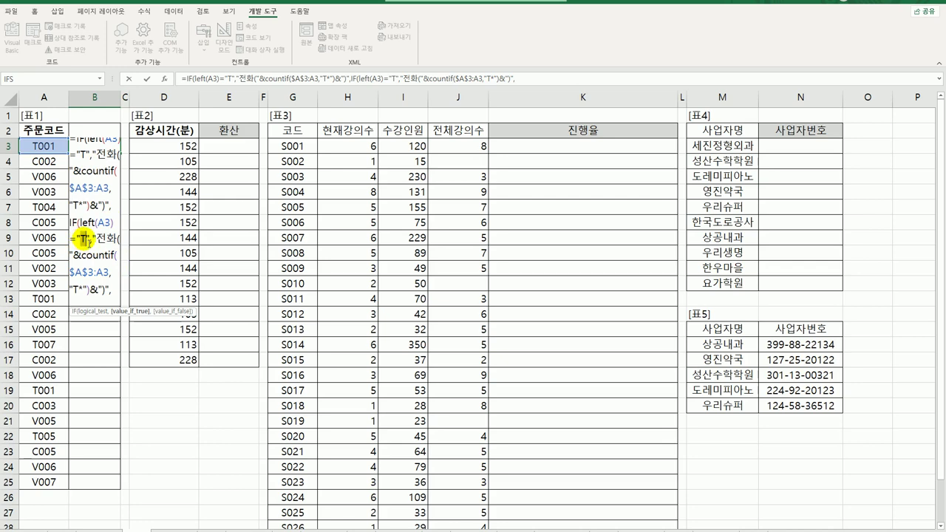
key("Delete")
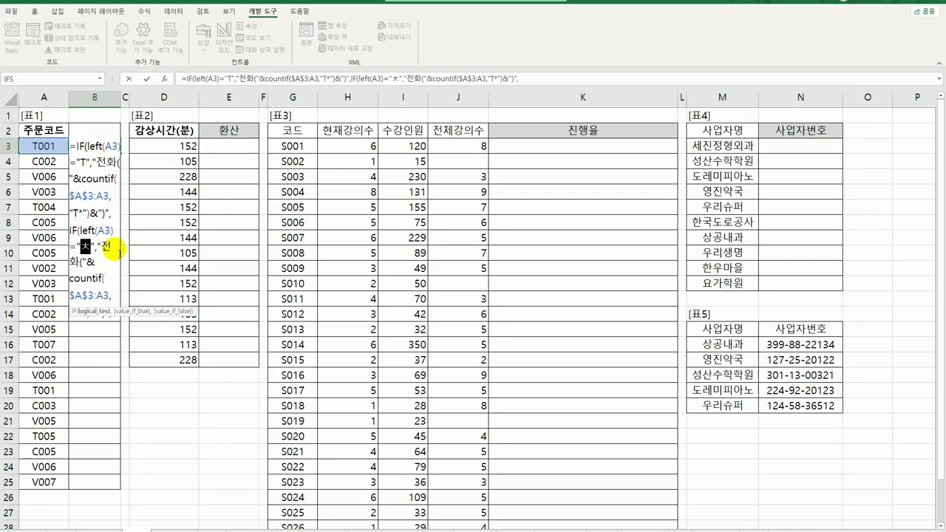
type("C")
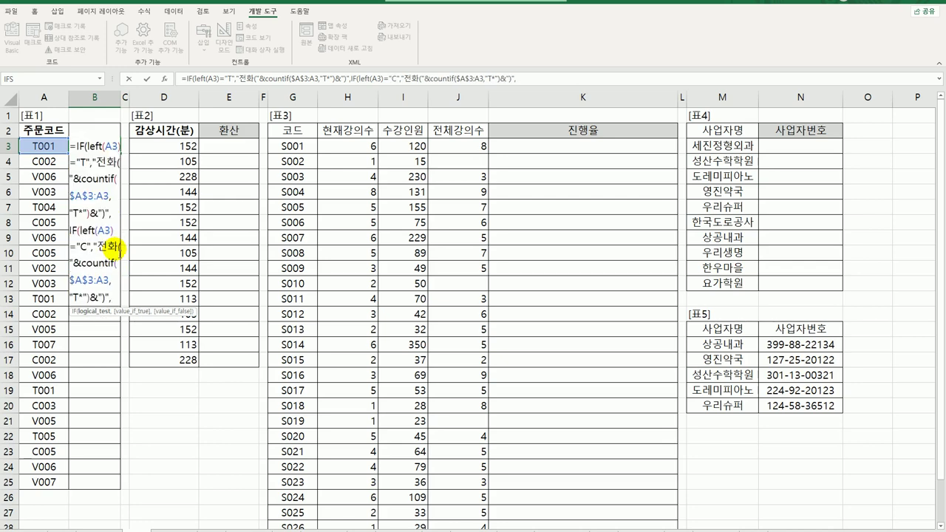
double_click(104, 248)
type("ㅇ온라인")
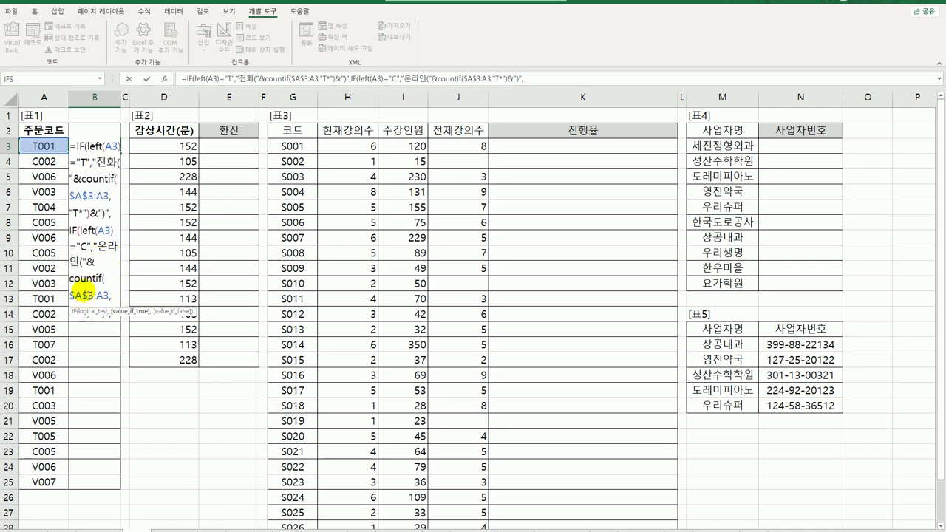
Change the COUNTIF criterion in the nested "온라인(" branch to "C*"
left_click(94, 296)
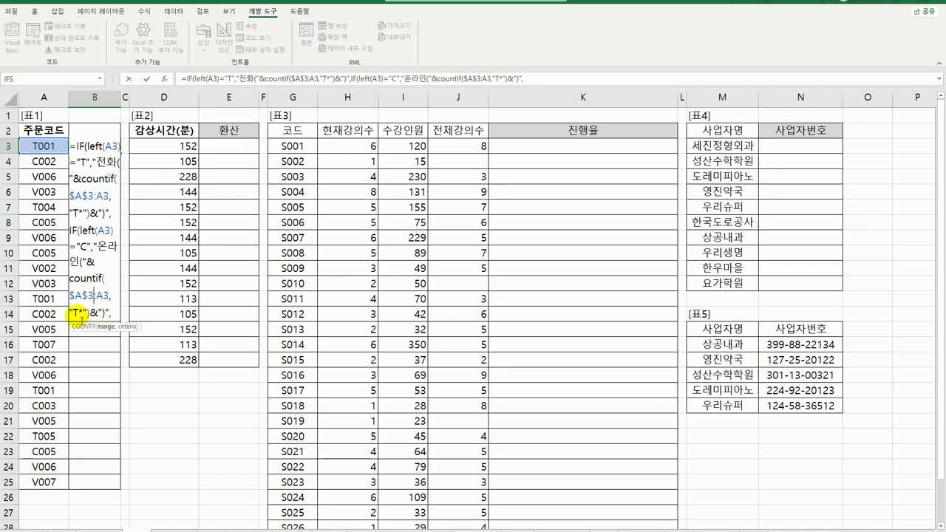
double_click(75, 313)
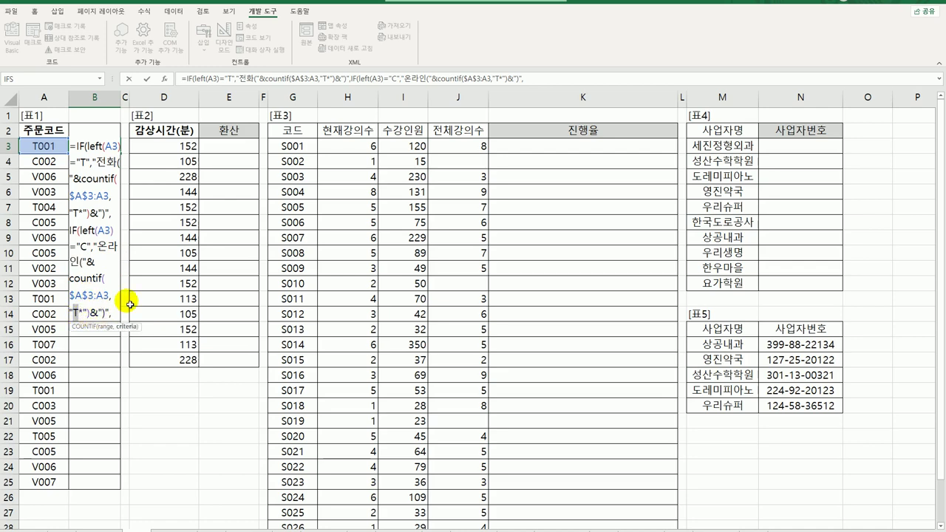
type("C")
key("End")
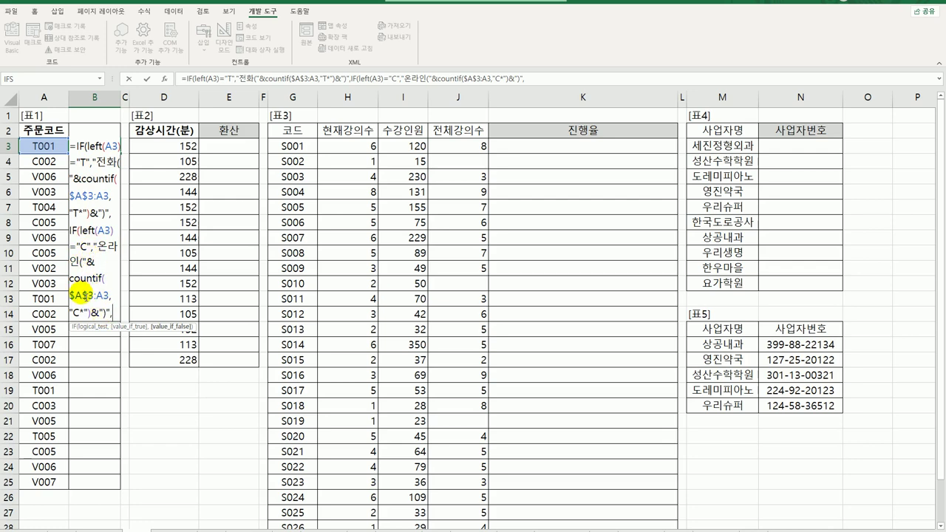
left_click_drag(98, 247, 121, 318)
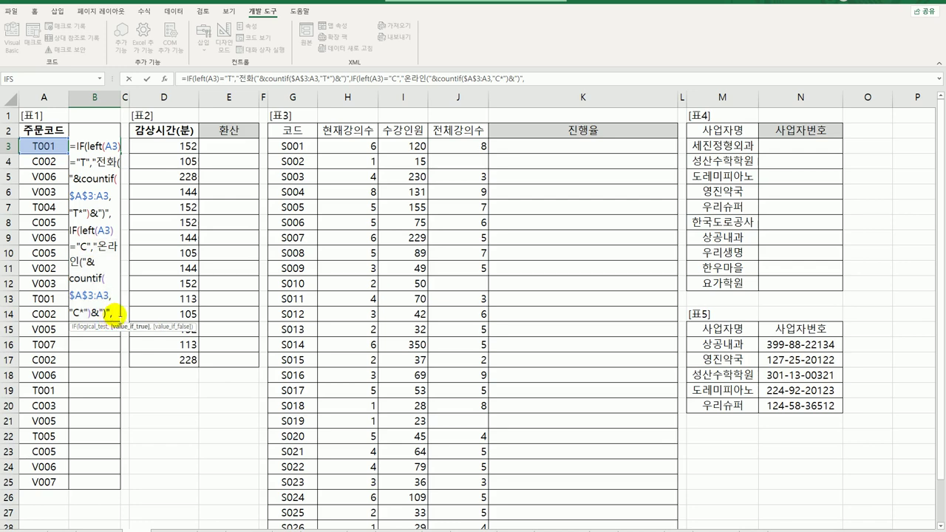
Paste the copied "온라인(" COUNTIF expression as the inner IF's false argument and change its label to "방문("
left_click(120, 316)
key("ctrl+v")
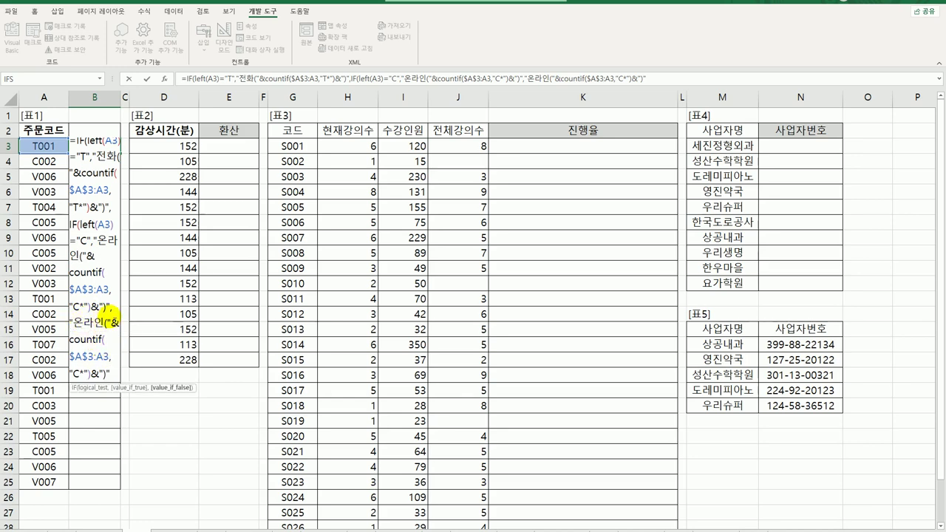
type("방ㅁ")
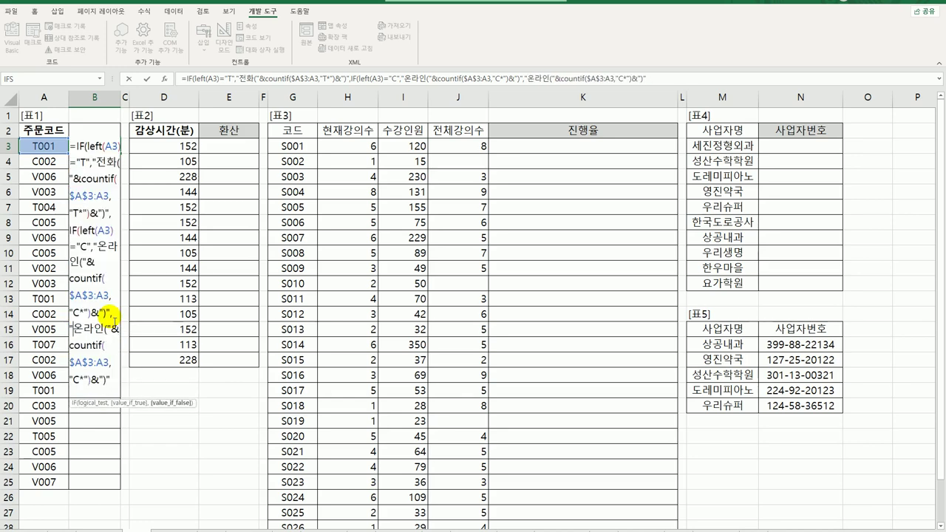
type("ㅜㄴ")
key("Delete")
key("Delete")
key("Delete")
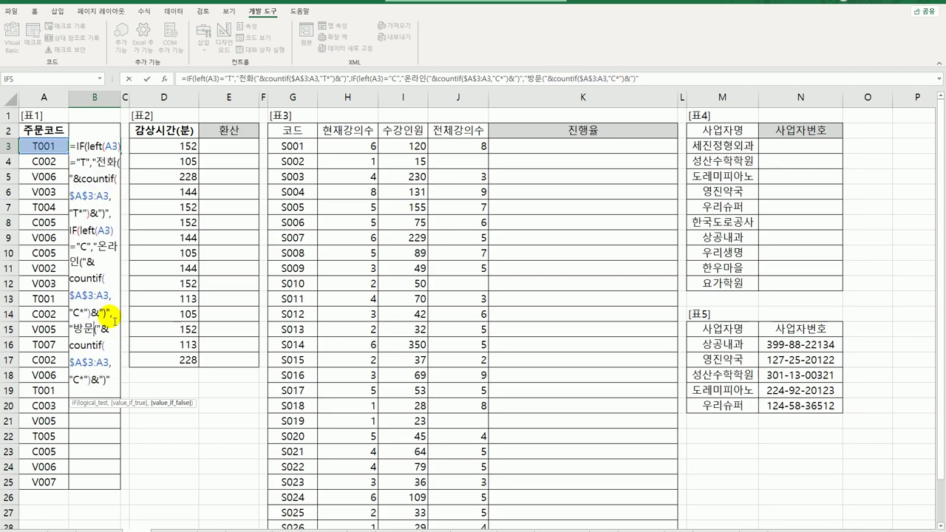
Change the "방문(" branch's COUNTIF criterion to "V*", close both IF functions and enter the formula in B3
key("Down")
key("Down")
key("Down")
key("Left")
key("Left")
key("Left")
key("BackSpace")
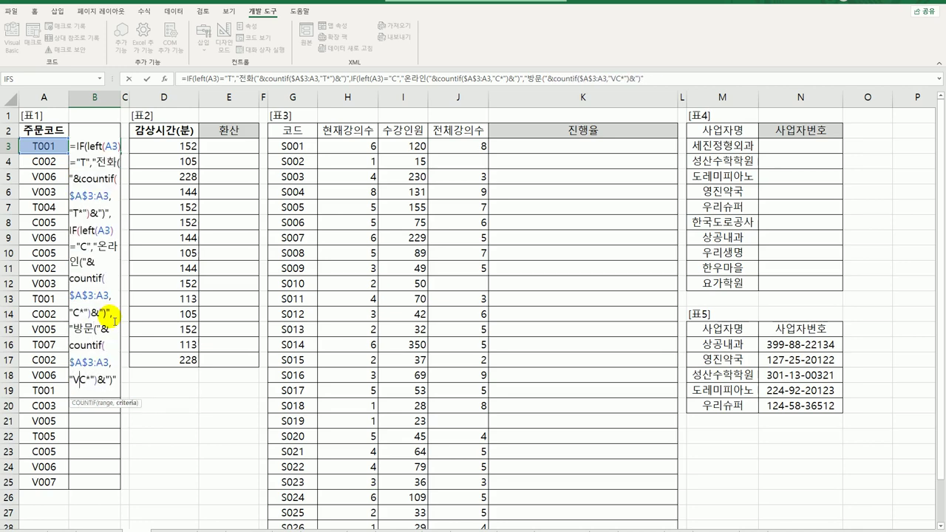
type("V")
key("End")
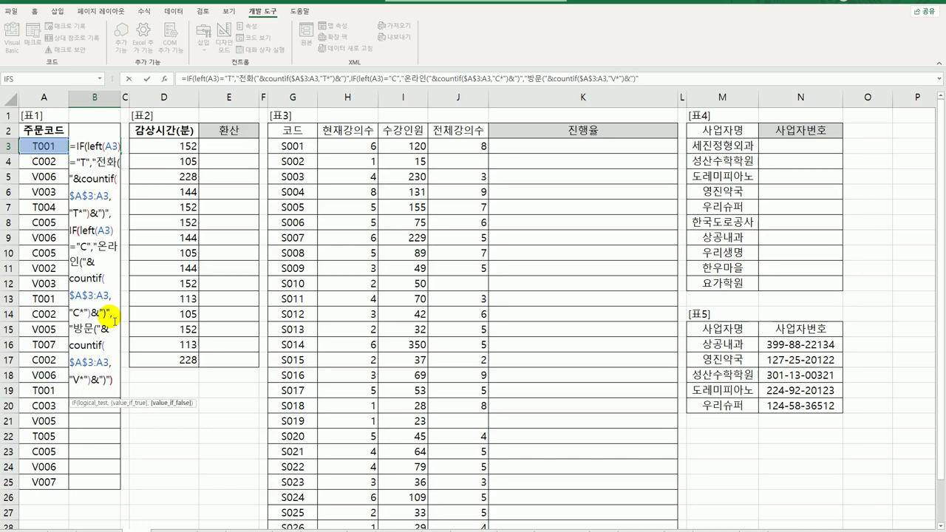
type(")")
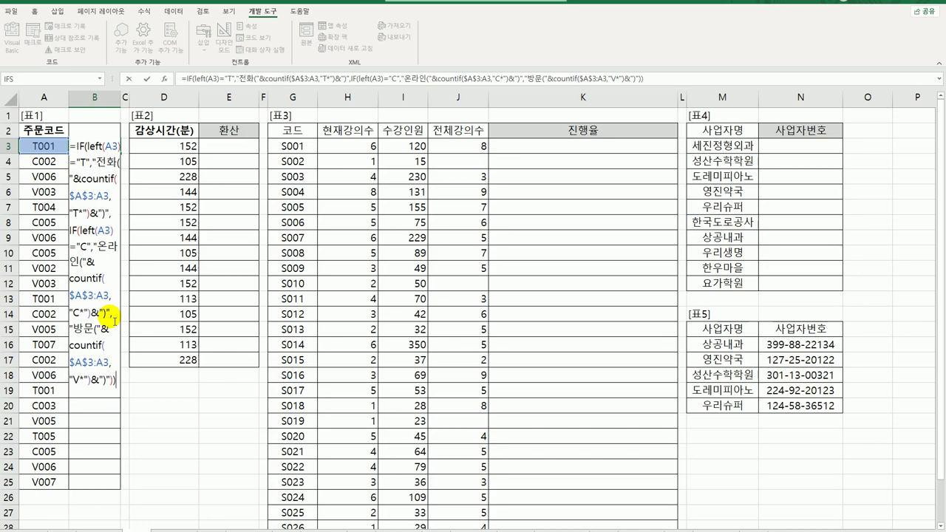
key("Return")
Fill the 주문방법 formula from B3 down through B25
left_click(93, 146)
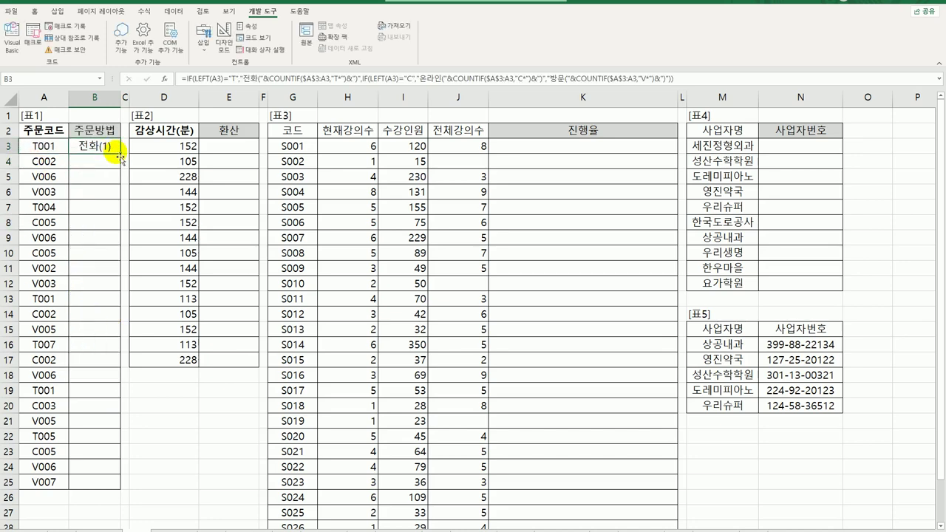
left_click_drag(119, 153, 88, 486)
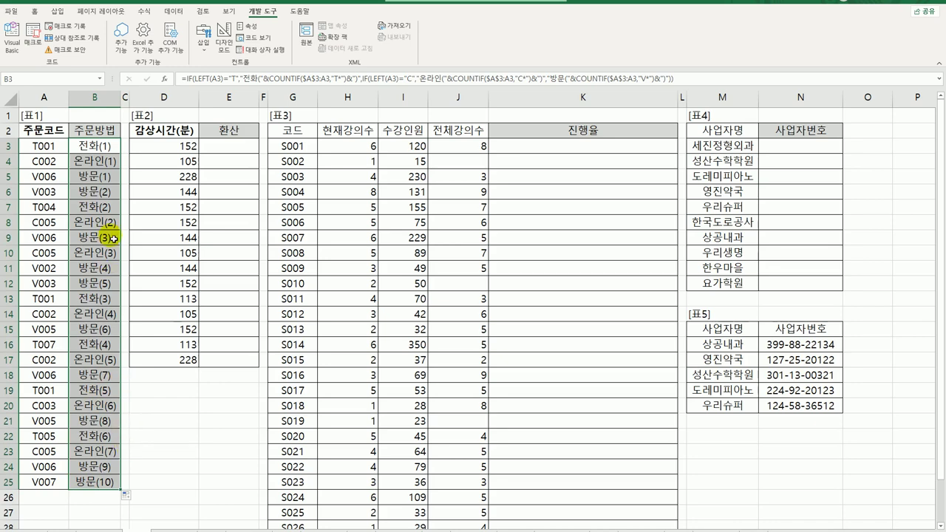
left_click(103, 151)
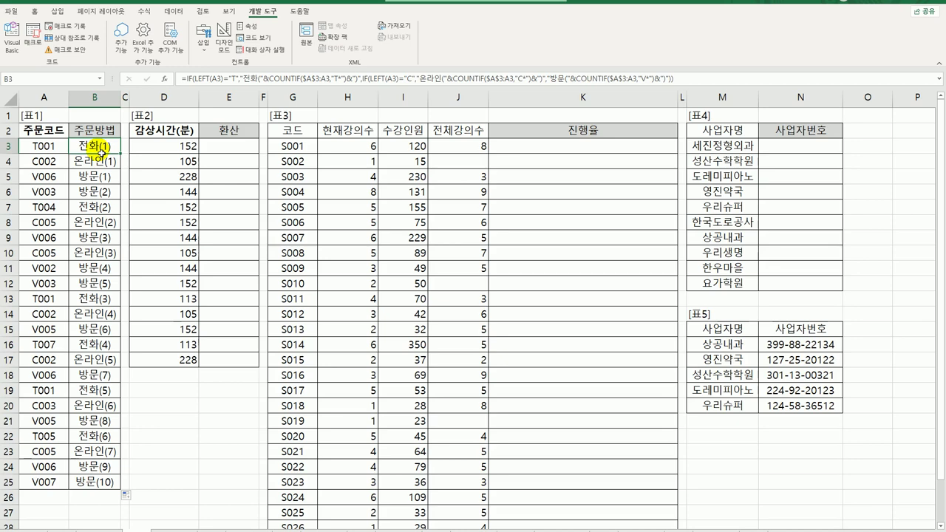
Enter =D3/60 in table 2's first 환산 cell, E3, and fill it down through E17
left_click(246, 152)
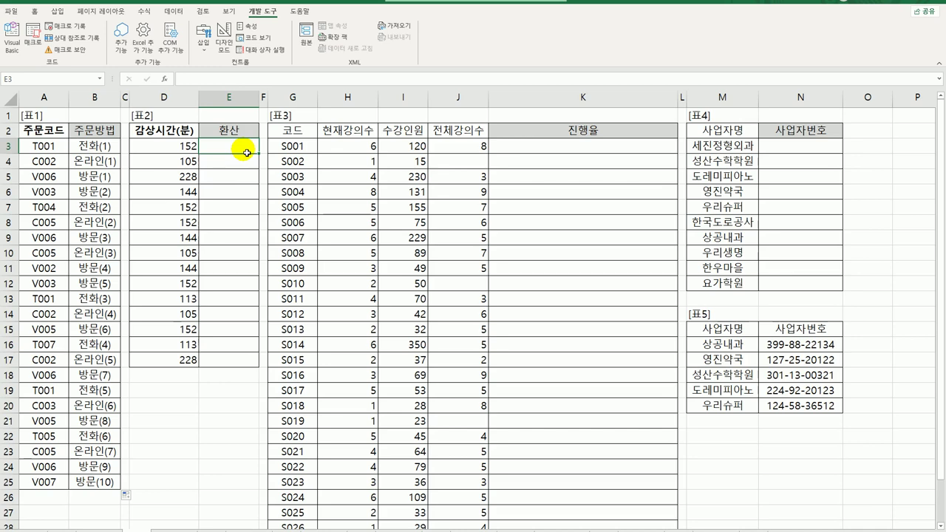
type("=")
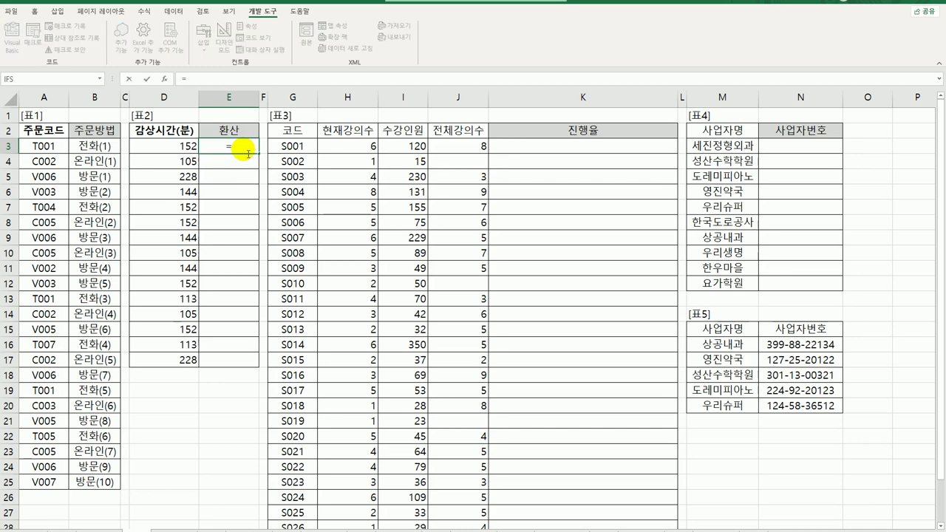
left_click(175, 147)
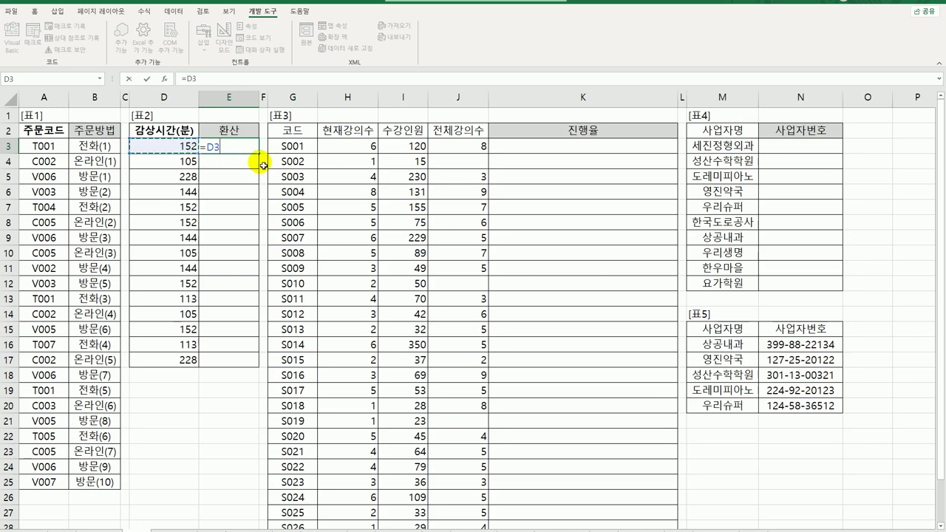
type("/")
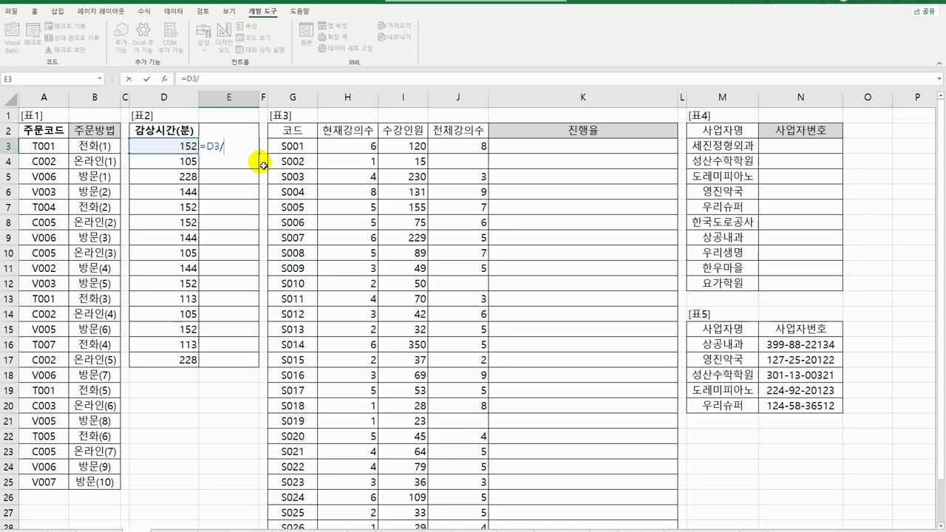
type("60")
key("Return")
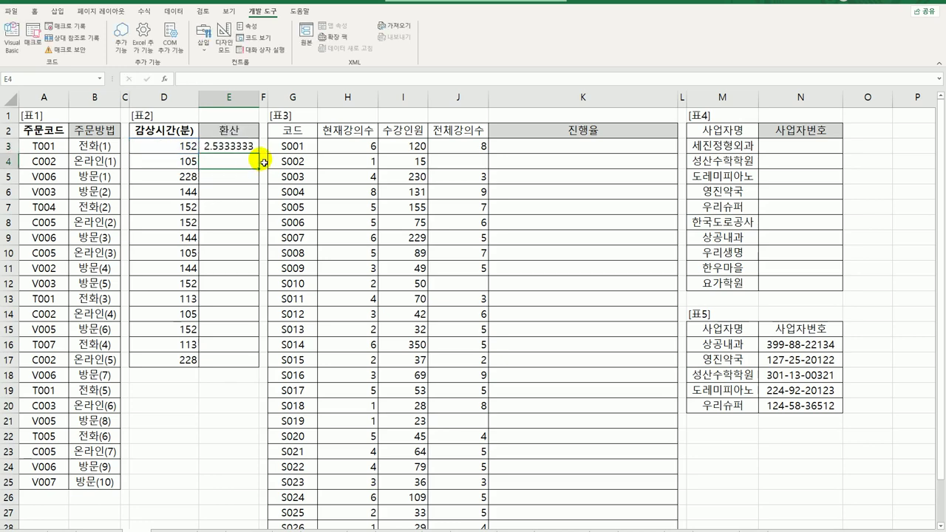
left_click(244, 151)
left_click_drag(257, 156, 253, 370)
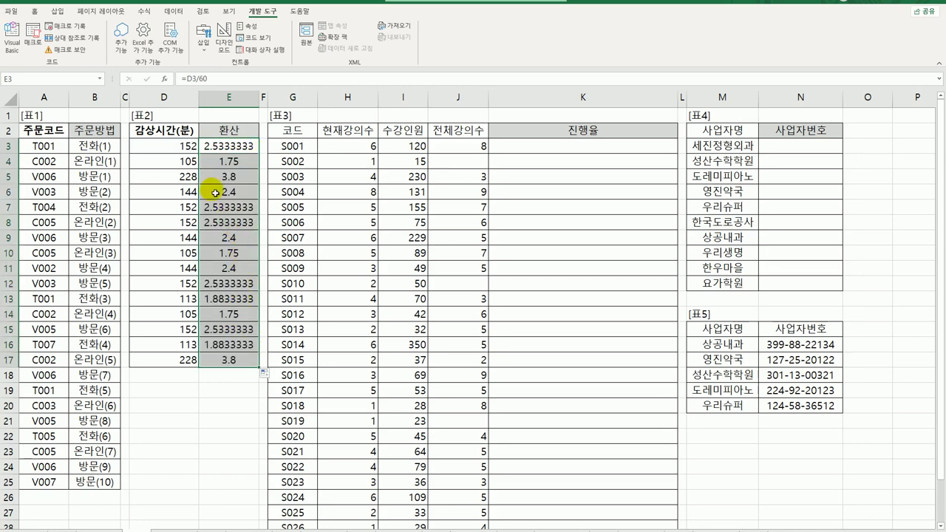
Select the 105- and 113-minute rows of table 2 together with their 환산 values to compare them
left_click(200, 163)
left_click_drag(199, 163, 223, 160)
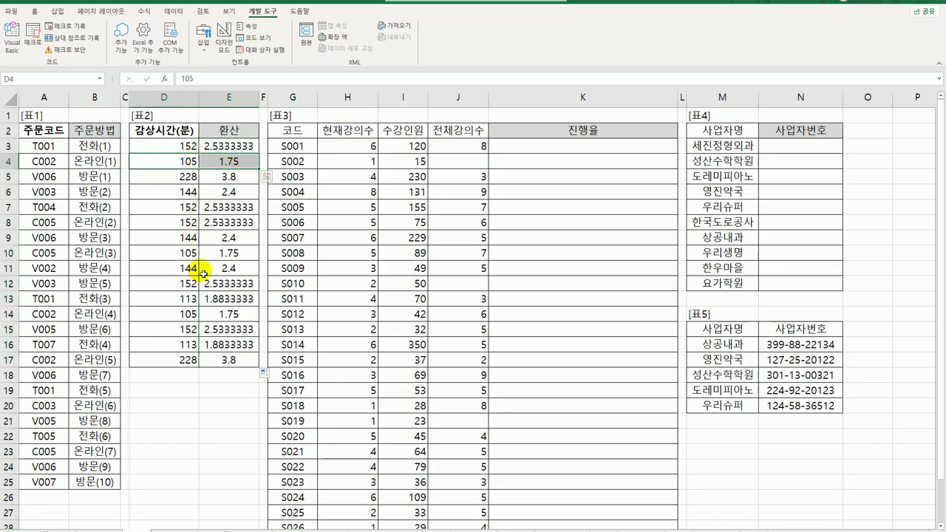
left_click_drag(186, 252, 229, 252, "ctrl")
left_click_drag(195, 314, 222, 302, "ctrl")
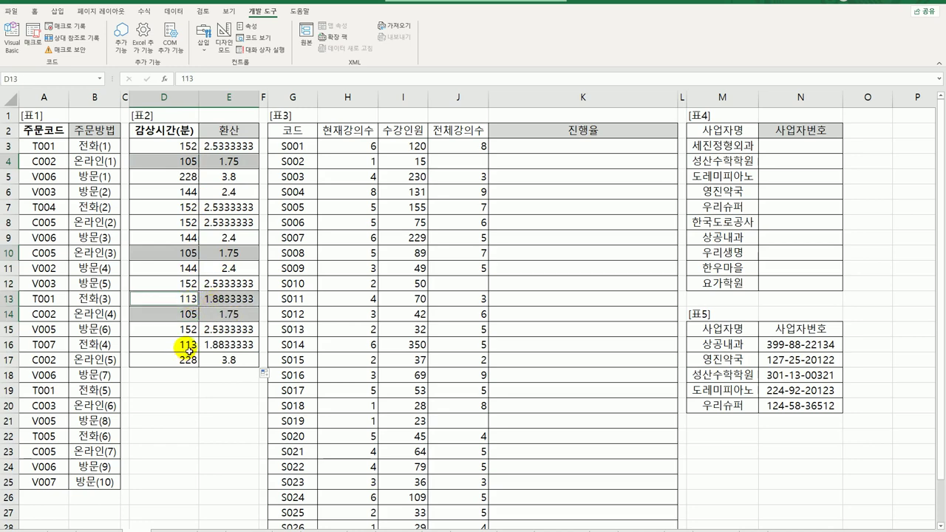
left_click_drag(185, 344, 227, 345, "ctrl")
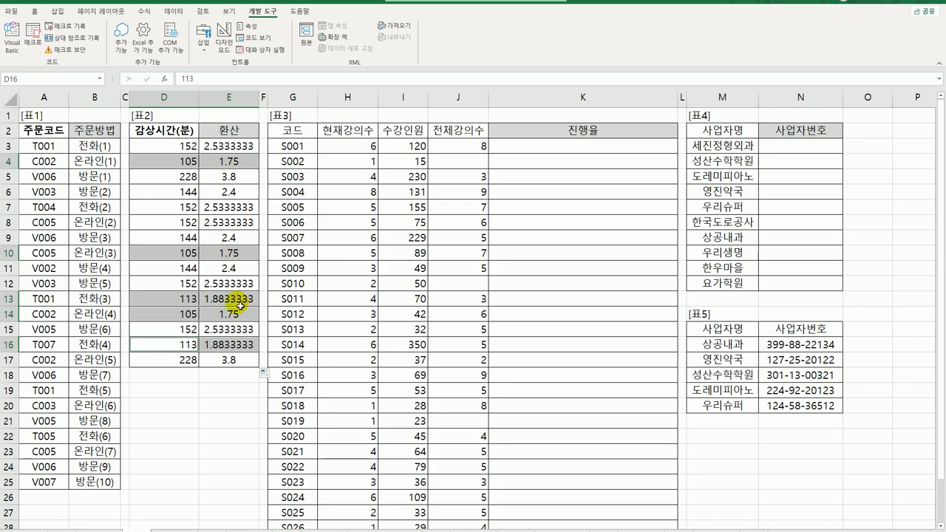
Wrap E3's division in ROUNDUP with 0 digits and fill the formula down through E17
left_click(230, 145)
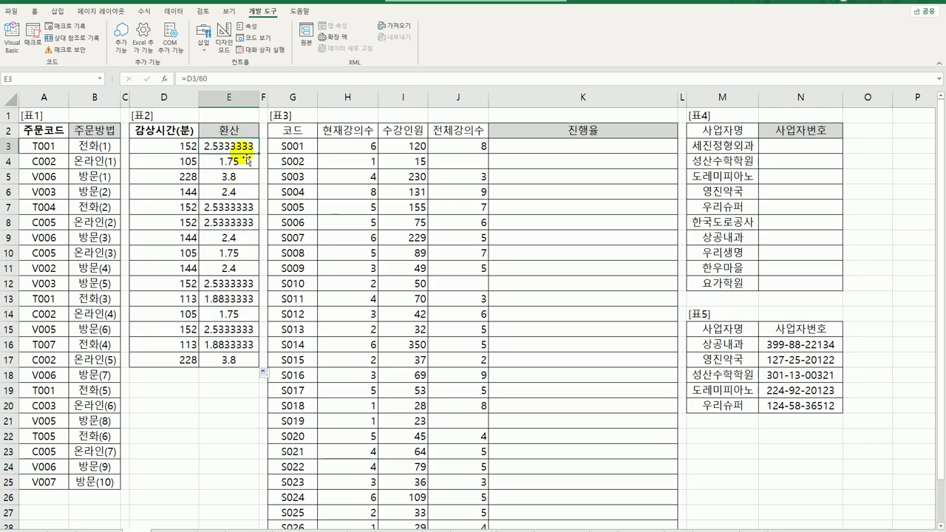
double_click(217, 149)
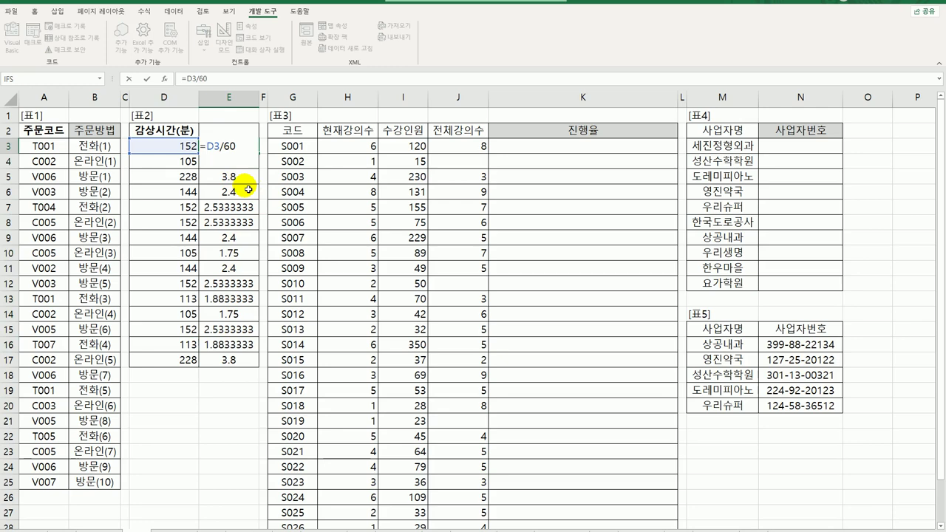
type("rou")
key("Down")
key("Down")
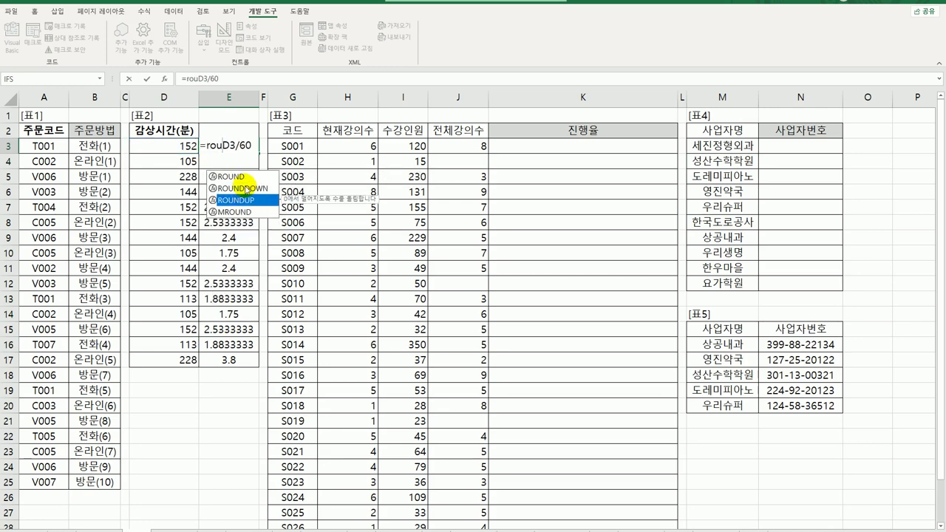
key("Tab")
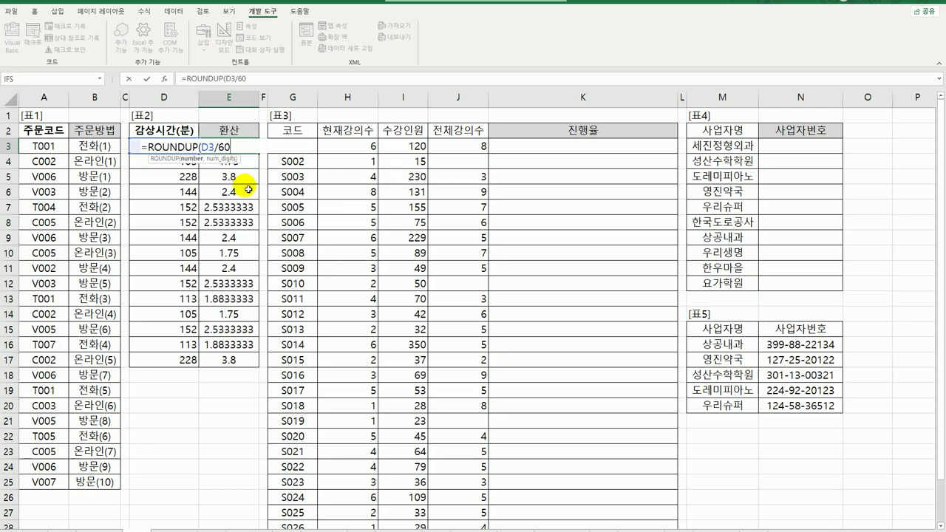
type(",0")
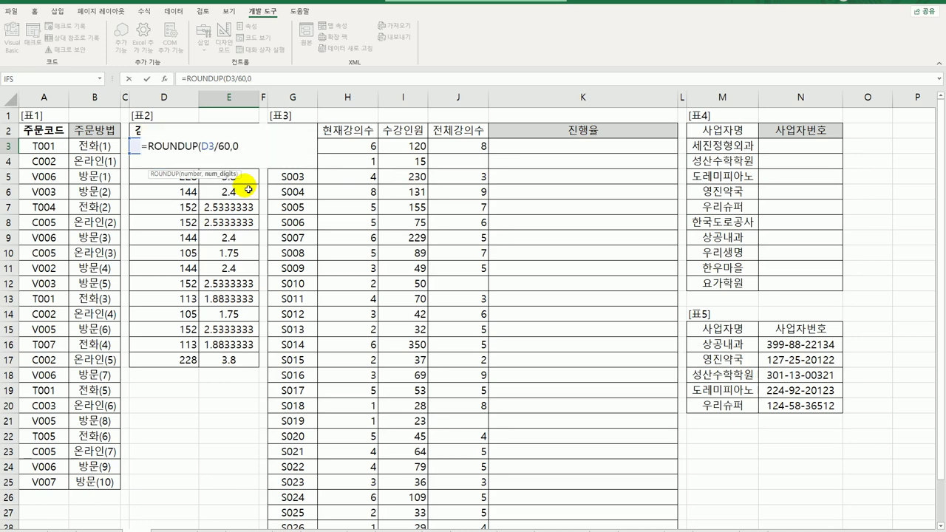
type(")")
key("ctrl+Return")
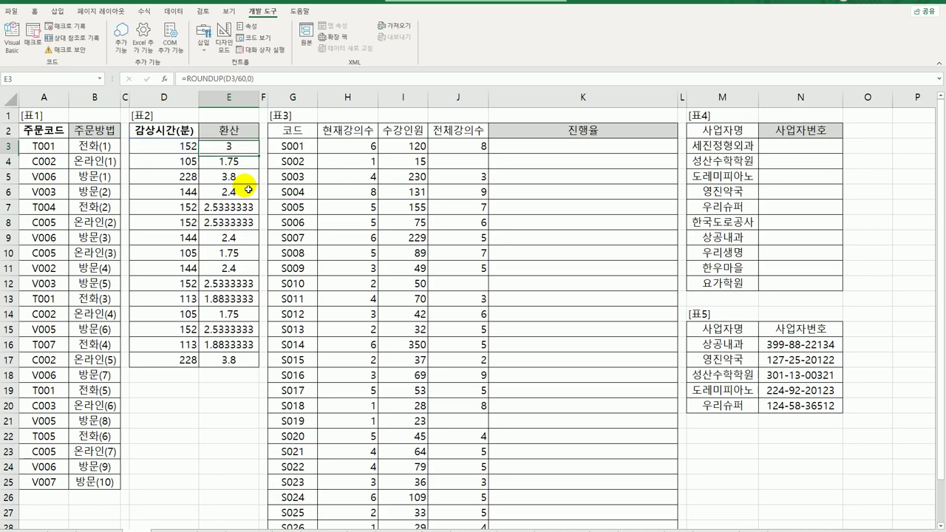
left_click_drag(259, 153, 249, 364)
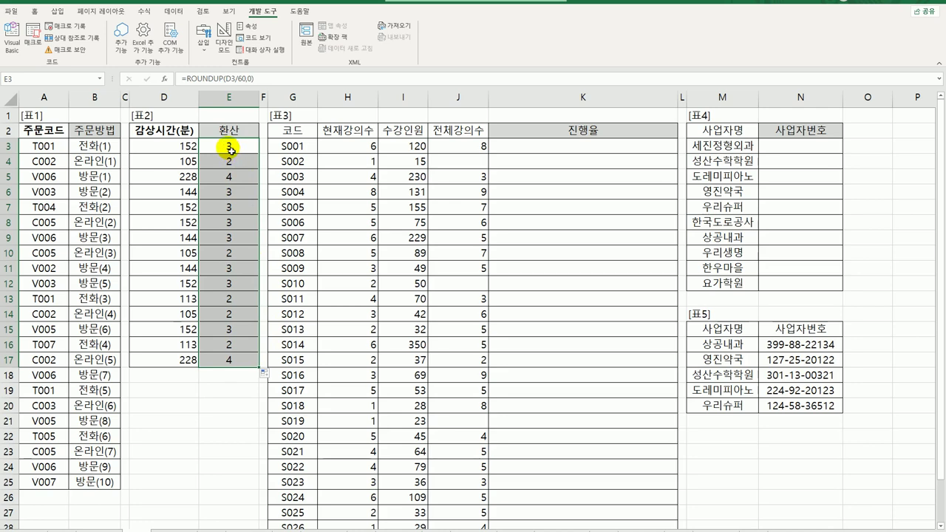
Wrap E3's ROUNDUP formula in TEXT with the format "0시간" and fill it down through E17
double_click(232, 150)
left_click(147, 148)
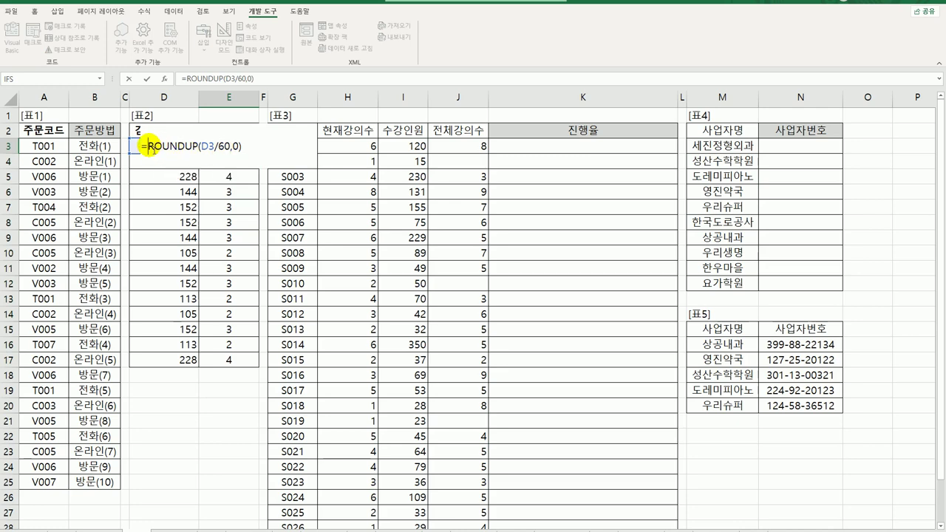
type("text(")
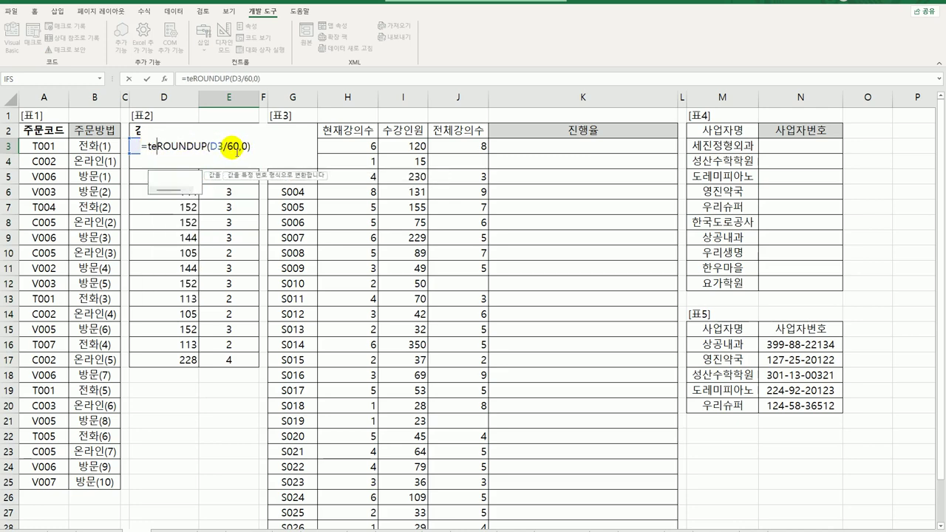
key("End")
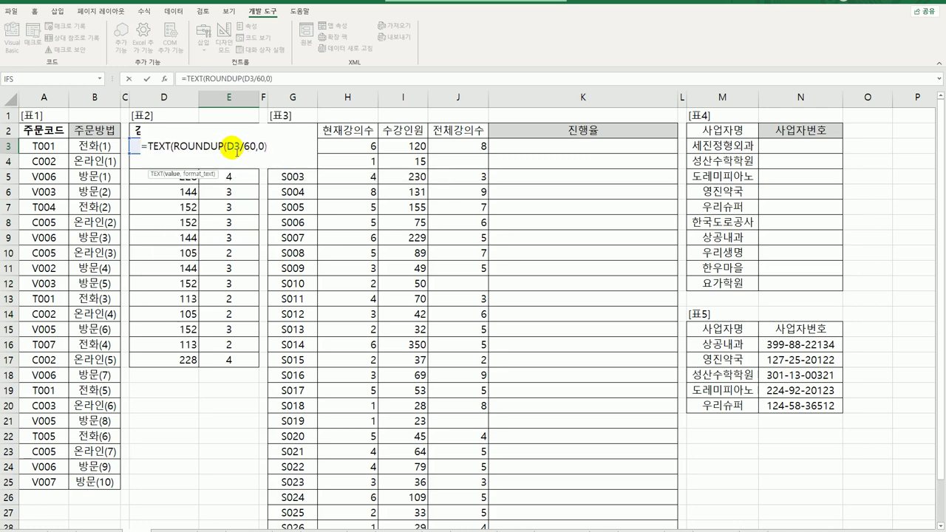
type(",\"0시간\")")
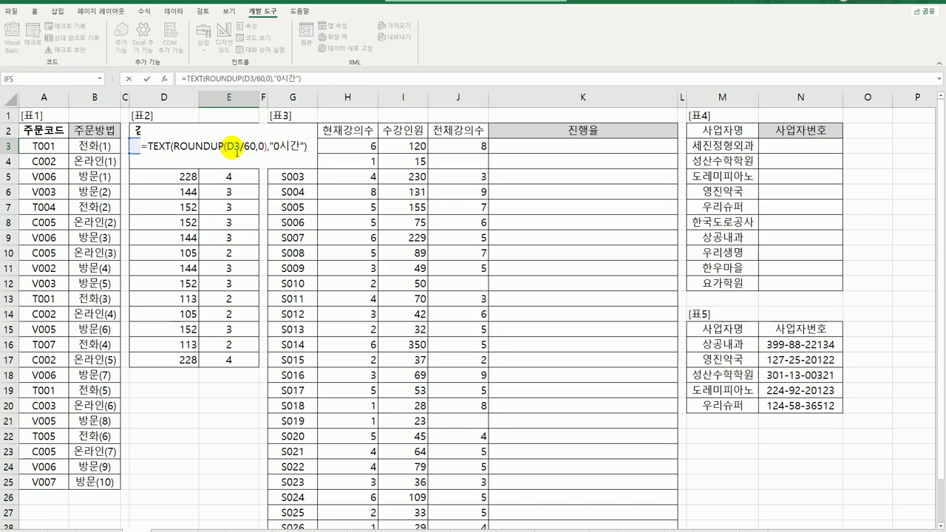
key("Return")
left_click(227, 147)
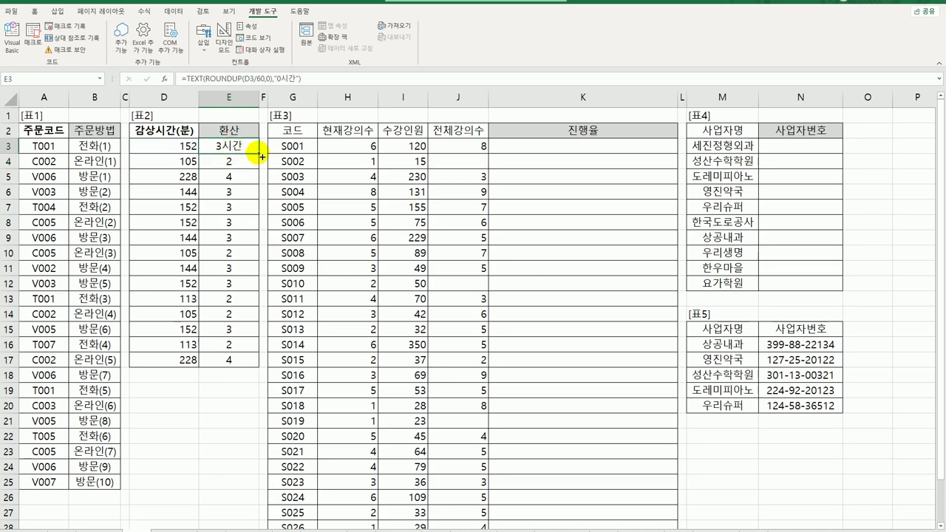
left_click_drag(261, 156, 250, 366)
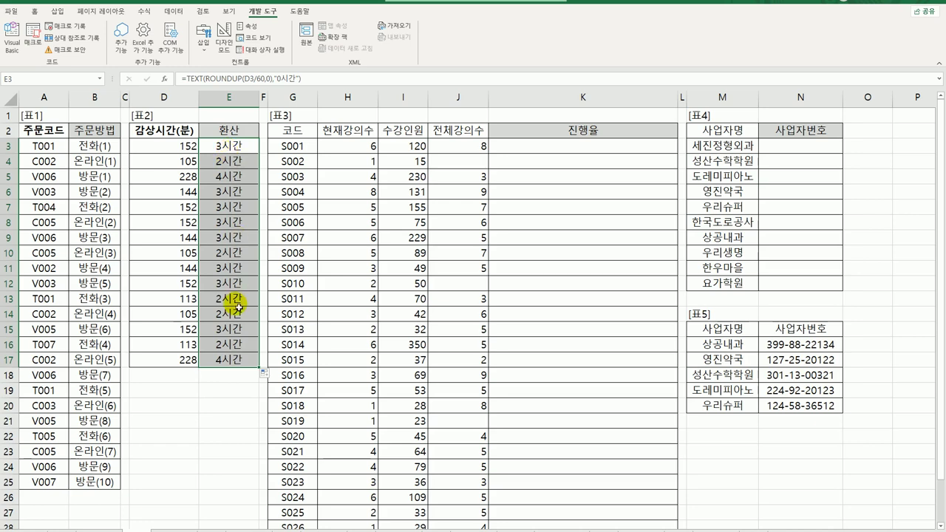
left_click_drag(227, 311, 235, 357)
Replace the formula in table 2's first 환산 cell, E3, with =MOD(D3,60)
left_click(223, 145)
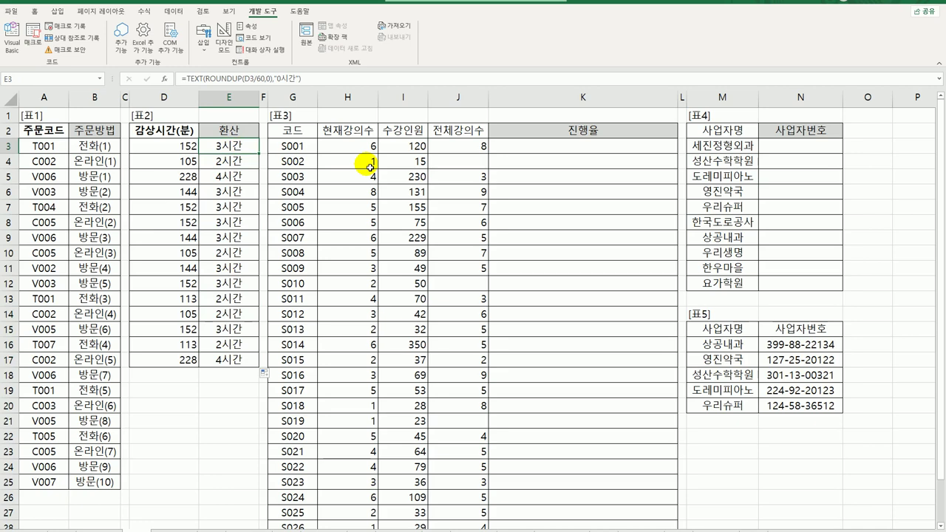
key("Delete")
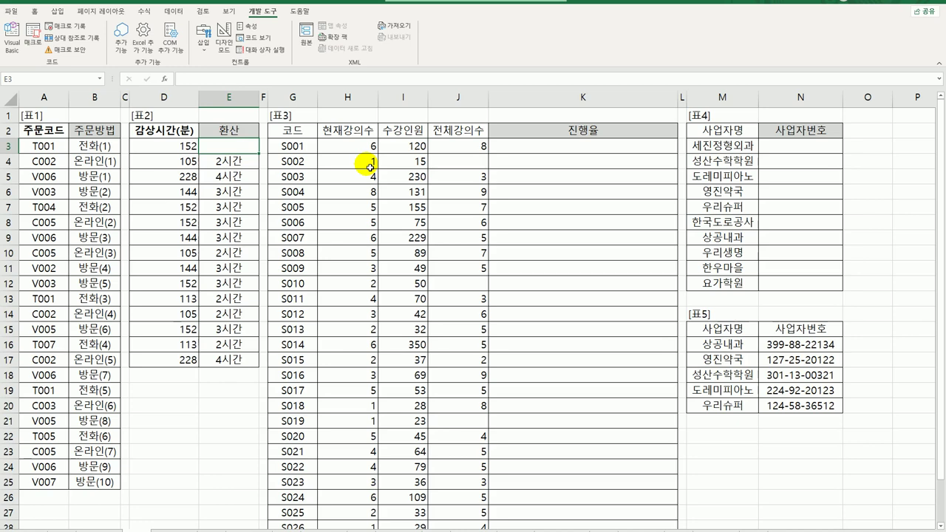
type("=")
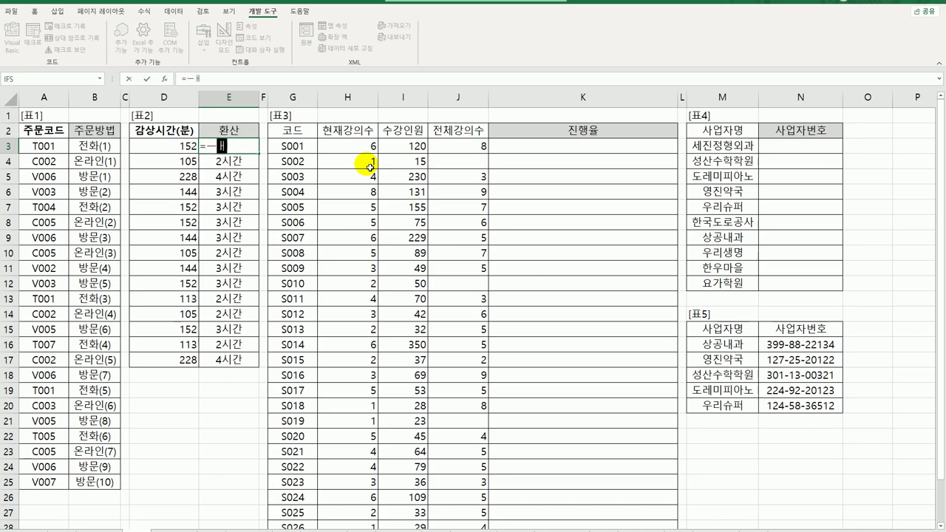
type("mod(")
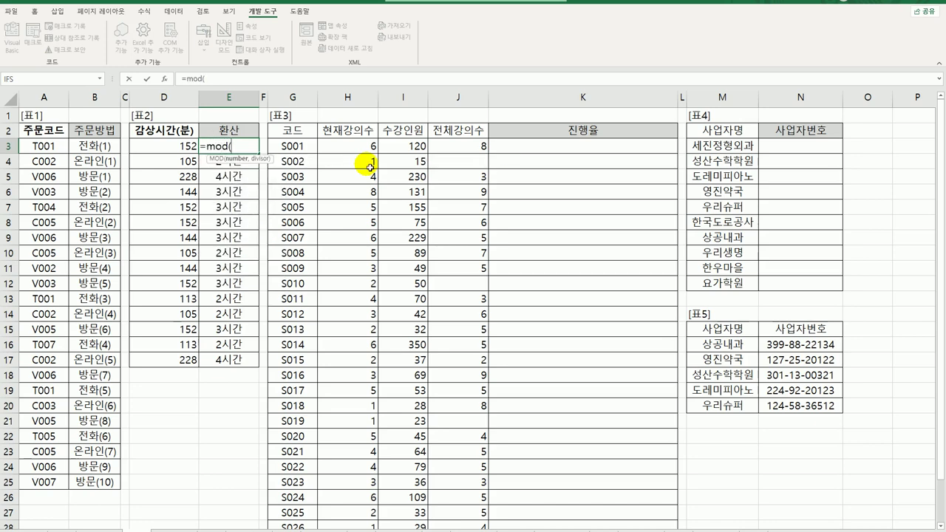
key("Left")
type(",")
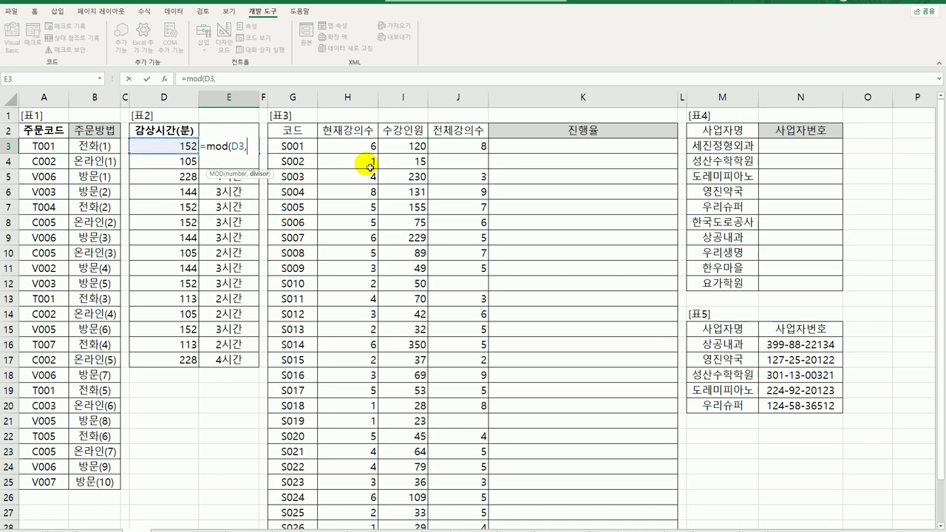
type("60)")
key("Return")
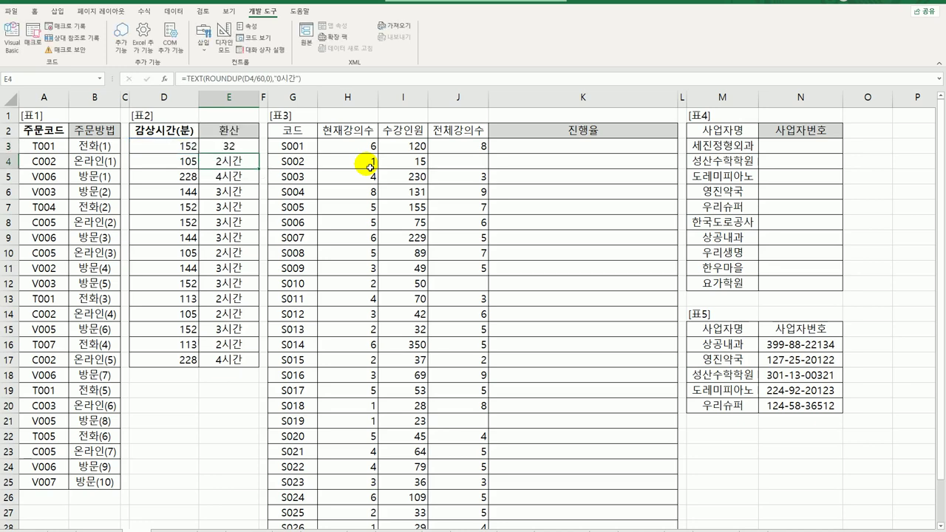
key("Up")
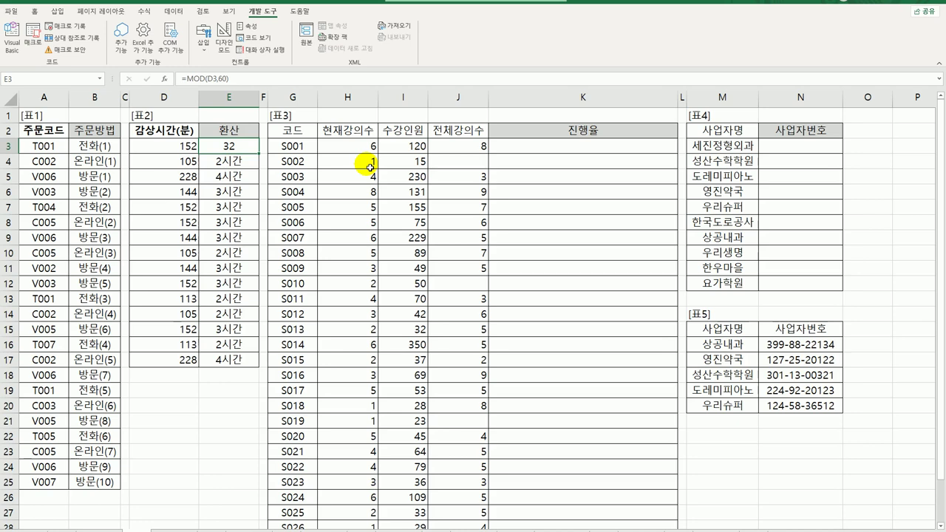
Change E3's formula to =(D3-MOD(D3,60))/60 so it calculates only the whole hours
double_click(226, 146)
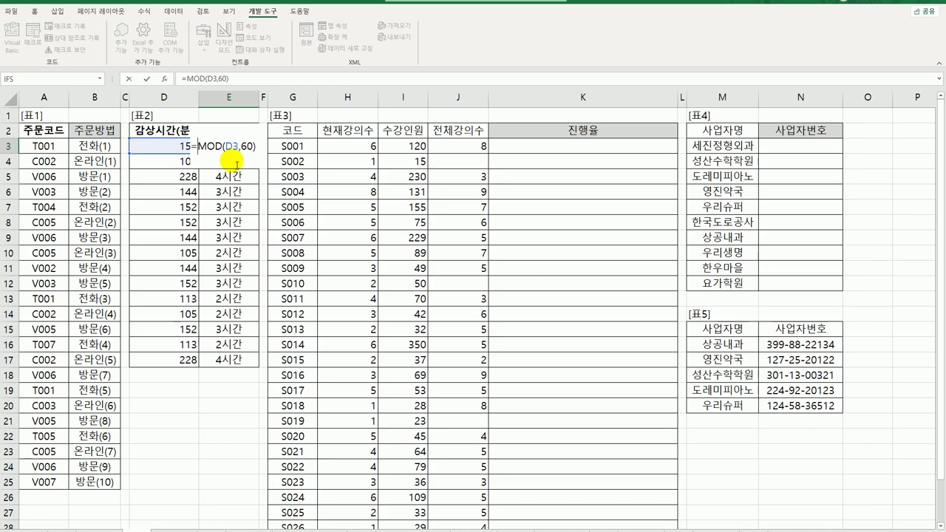
left_click(162, 146)
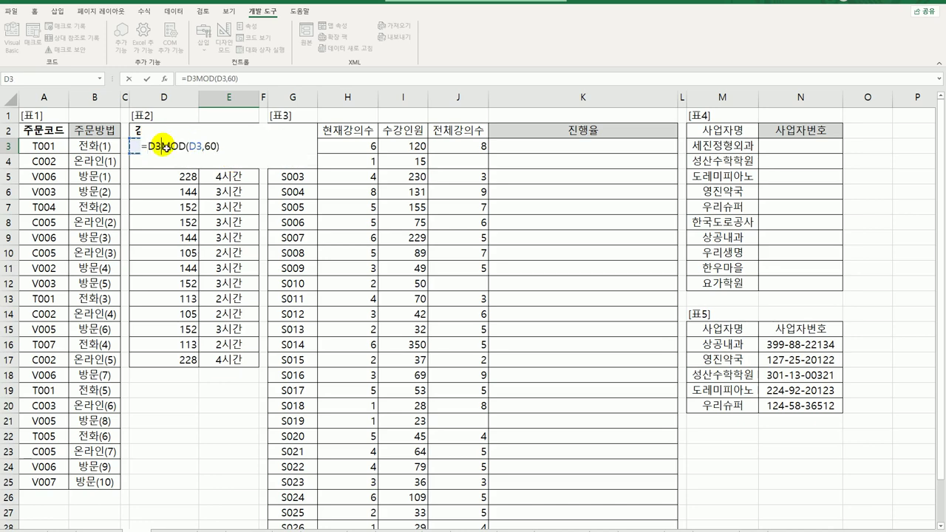
type("-")
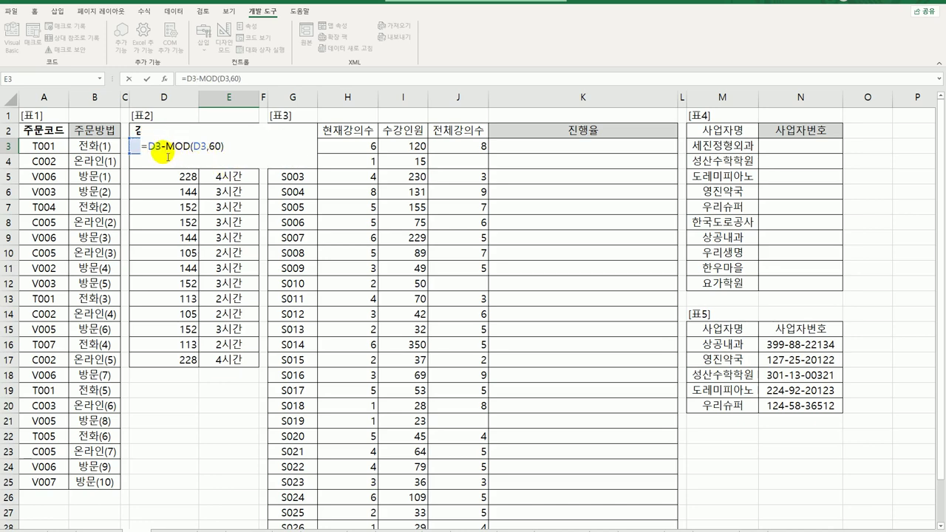
left_click(149, 146)
type("(")
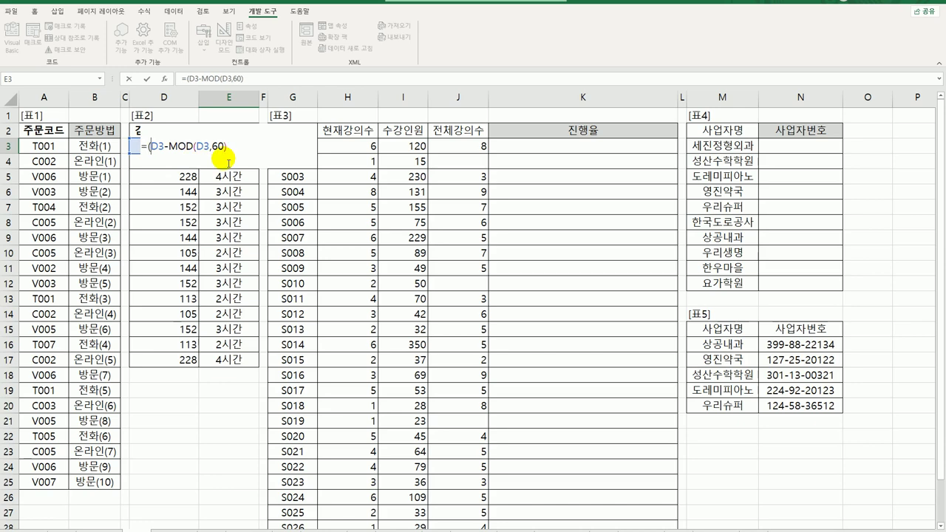
type(")/60")
key("ctrl+Return")
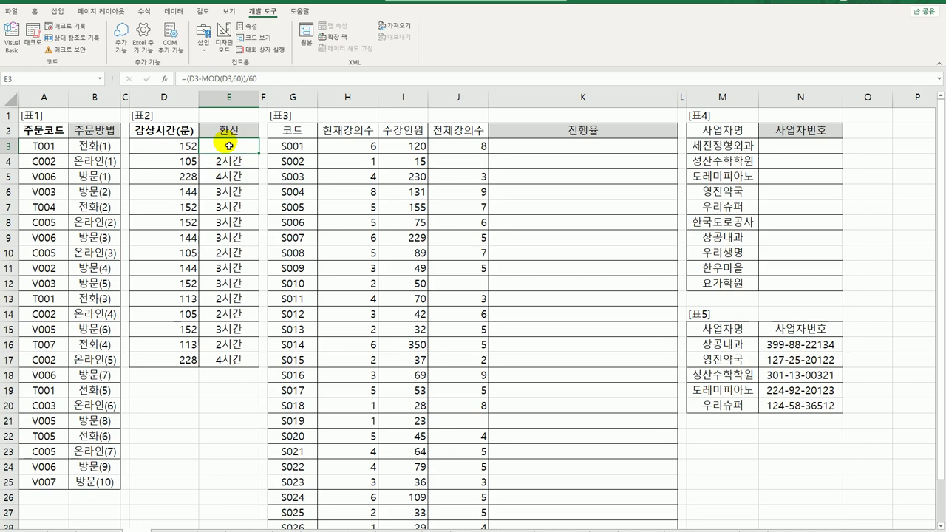
Turn E3's hour calculation into a TEXT function with the format "0시간" and append an & operator
double_click(229, 145)
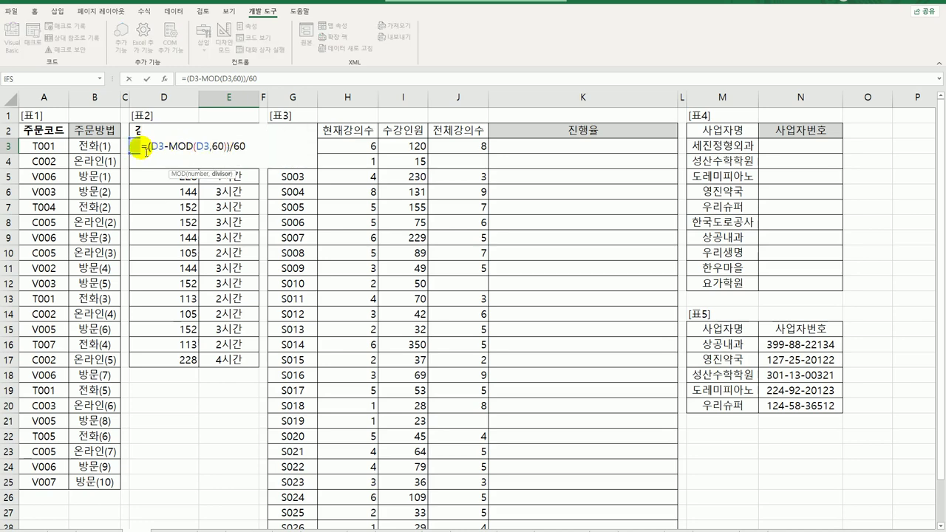
left_click(146, 148)
type("text")
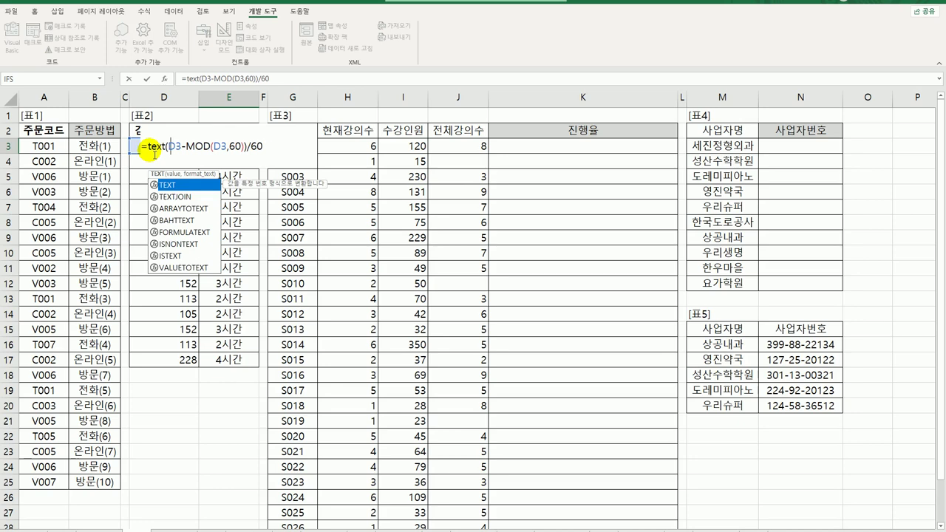
key("Tab")
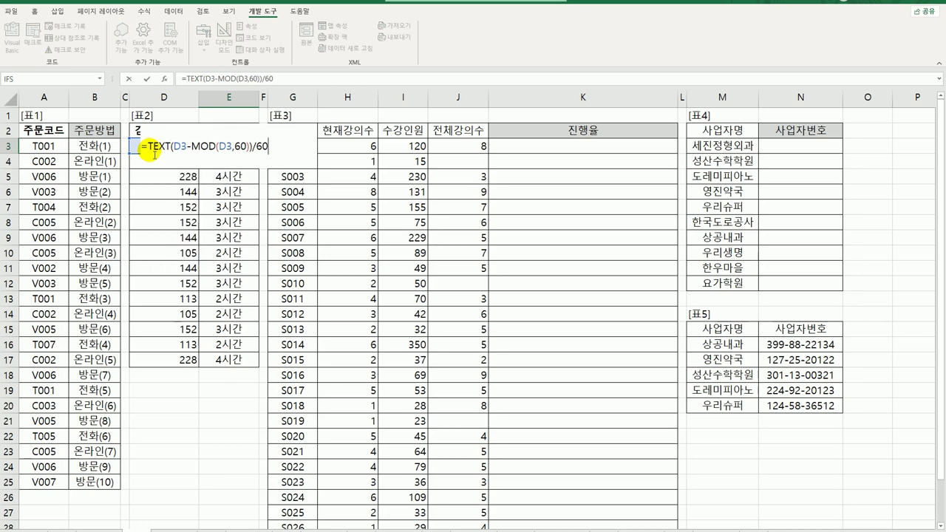
key("End")
type(",\"0시간\") &")
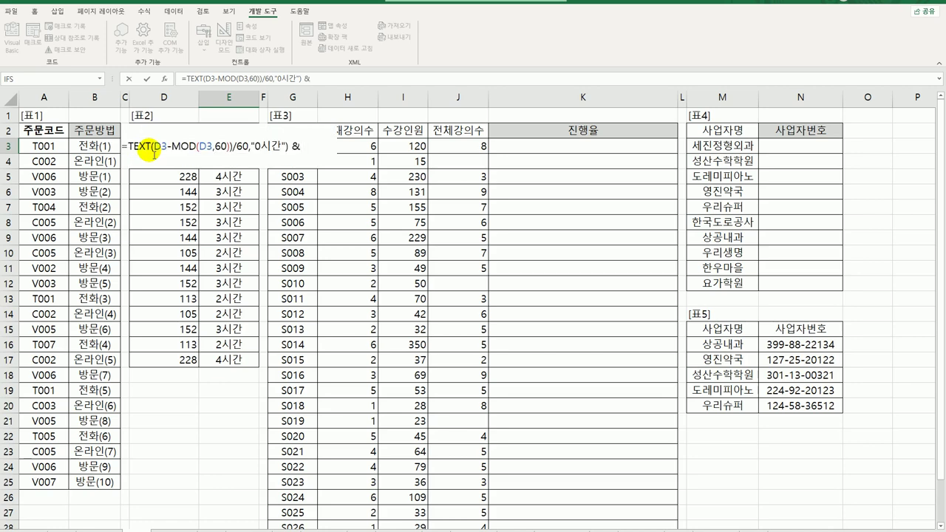
Copy the TEXT expression in E3's formula and paste the duplicate after the & operator
left_click(129, 145)
left_click_drag(161, 142, 291, 142)
key("ctrl+c")
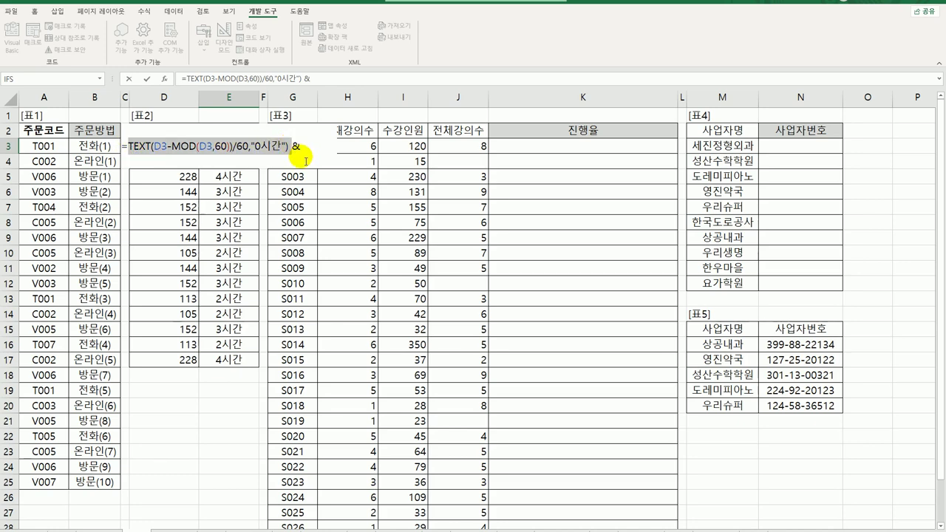
left_click(299, 146)
key("ctrl+v")
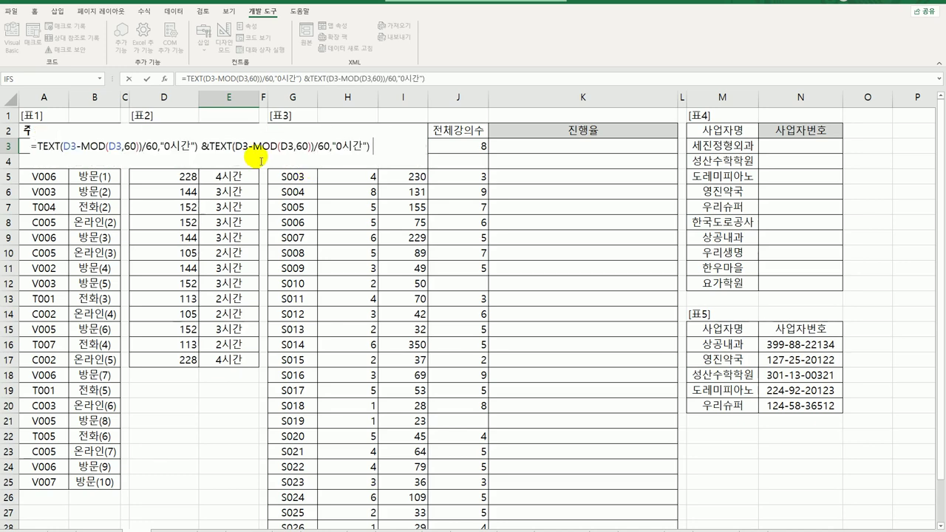
Reduce the second TEXT expression in E3 to MOD(D3,60) without the subtraction and division, and set its format to "0분"
left_click_drag(234, 148, 258, 147)
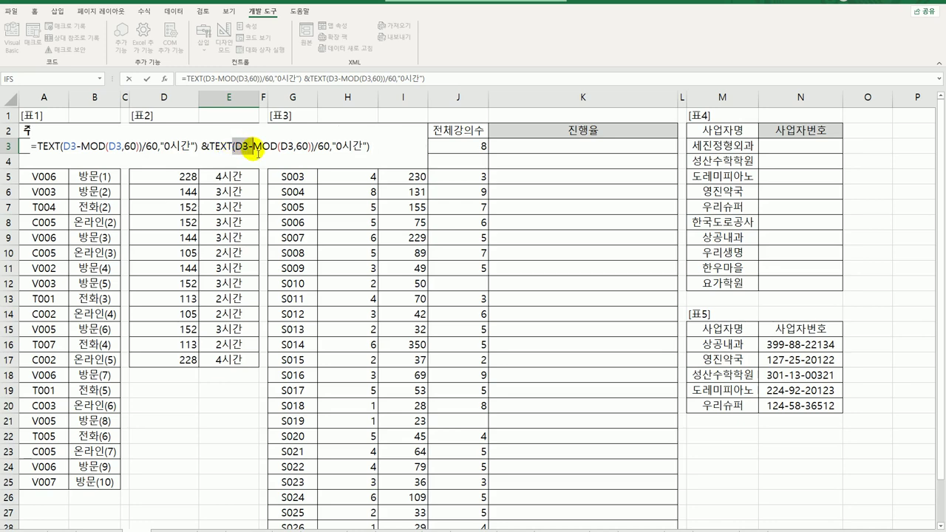
key("Delete")
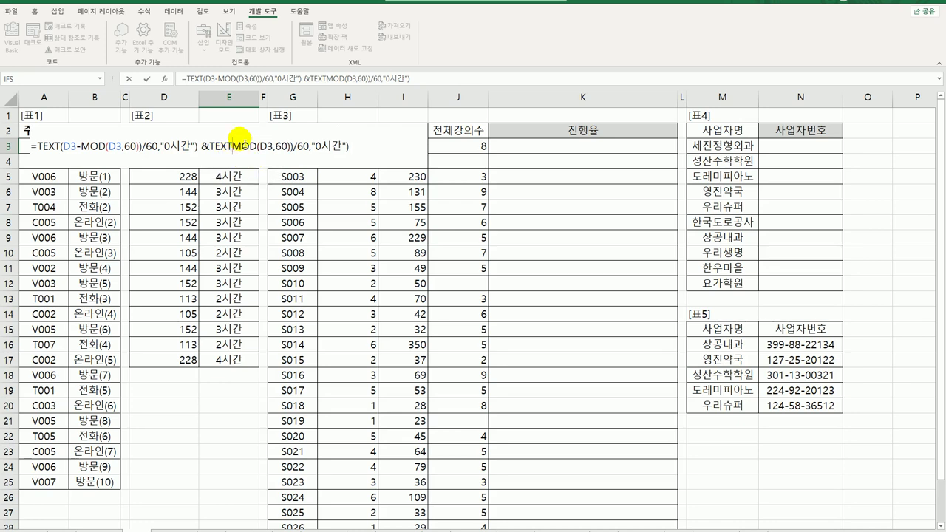
type("(")
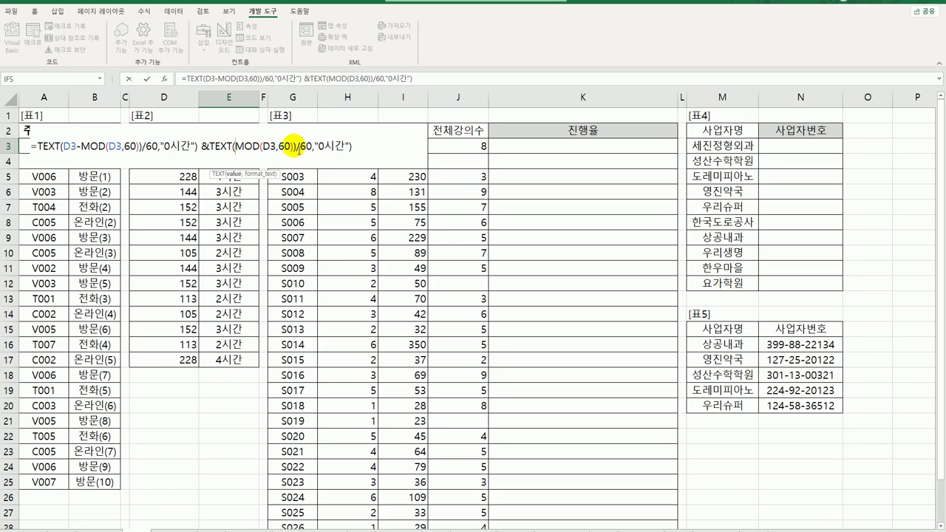
left_click_drag(298, 147, 327, 148)
key("Delete")
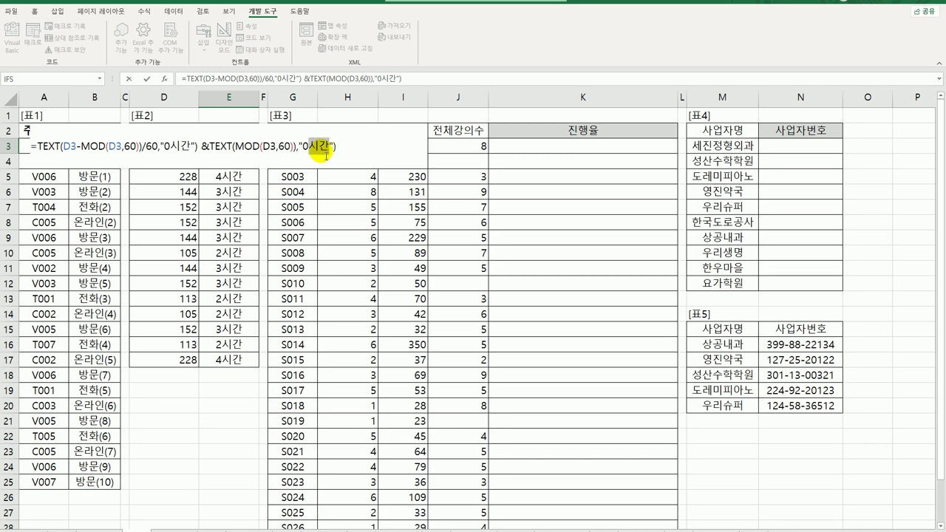
type("분")
key("Return")
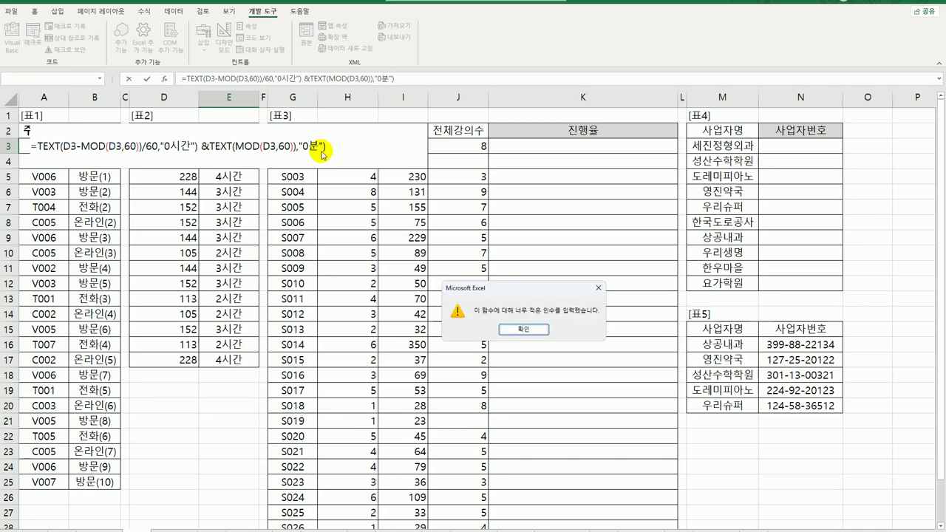
key("Return")
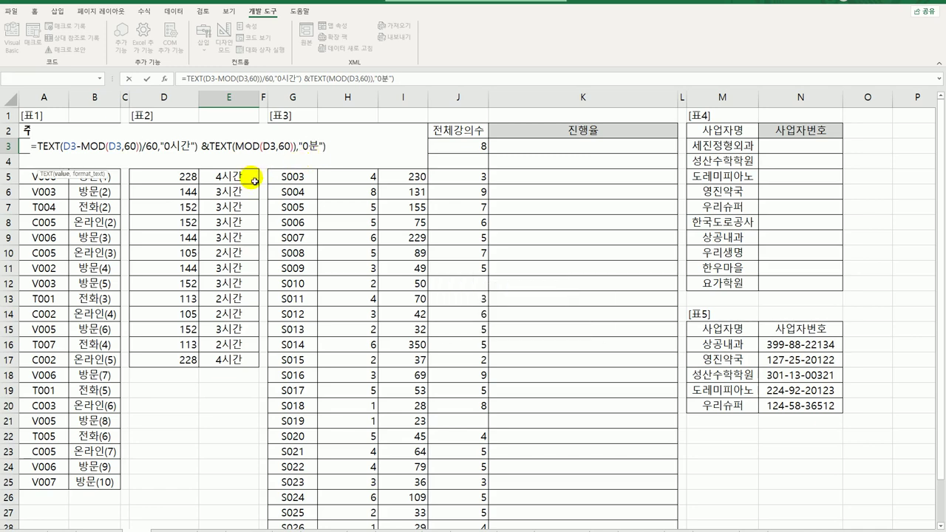
Remove the extra closing parenthesis after MOD(D3,60) in E3's second TEXT function and try to enter the formula
left_click(292, 147)
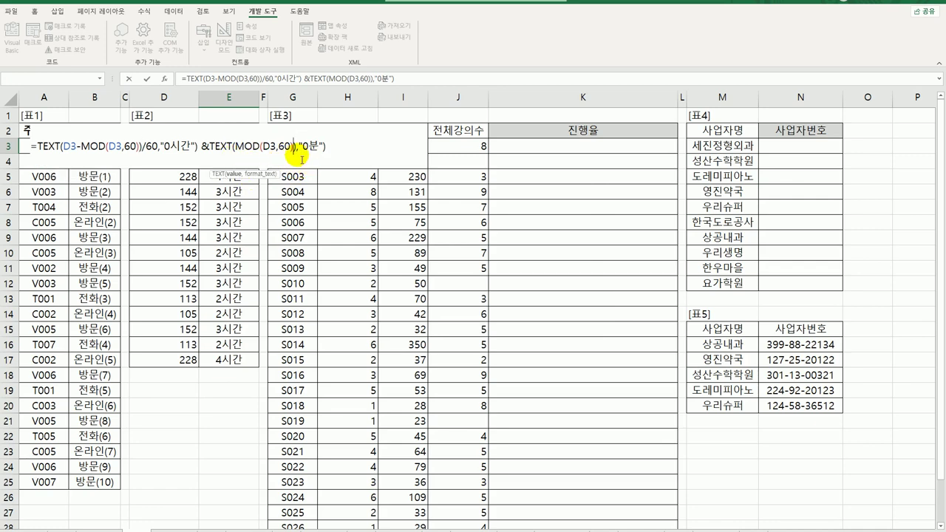
key("BackSpace")
left_click(331, 151)
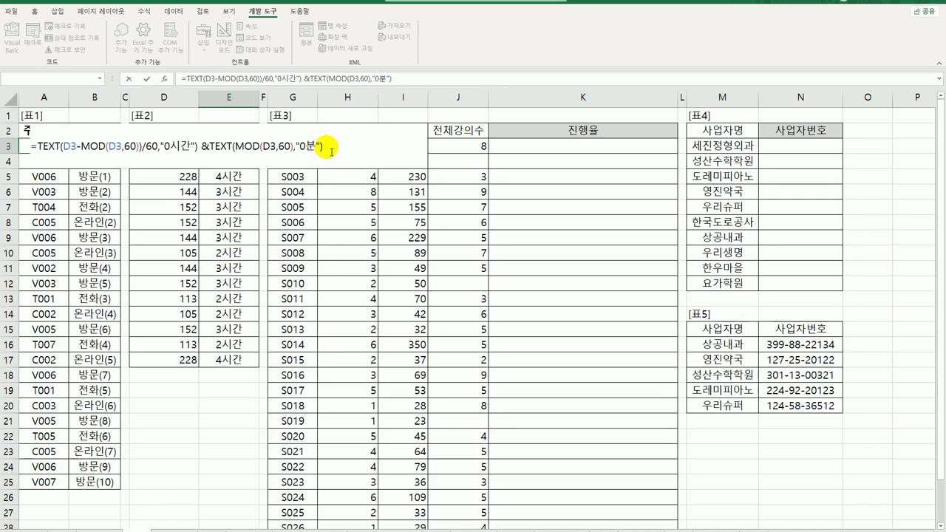
key("Return")
left_click(522, 329)
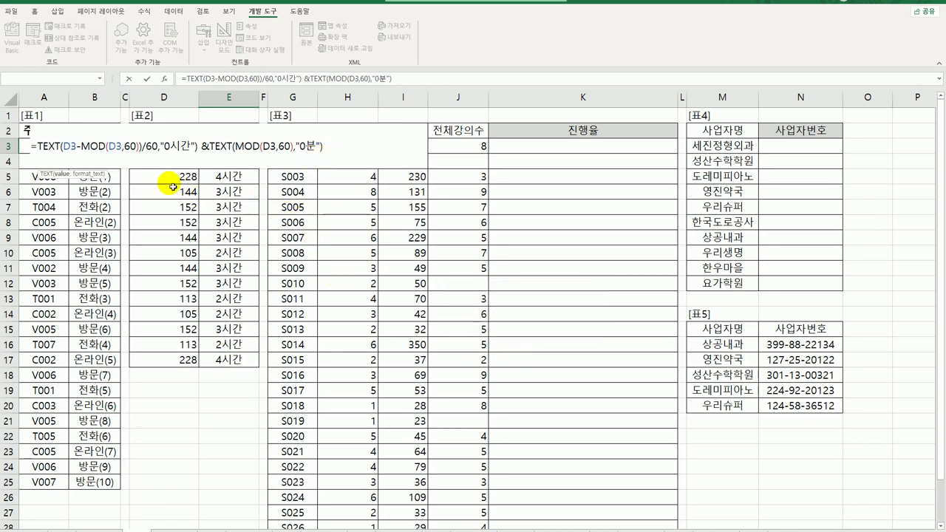
Remove one closing parenthesis before /60 in E3's first TEXT function and enter the formula
left_click(135, 147)
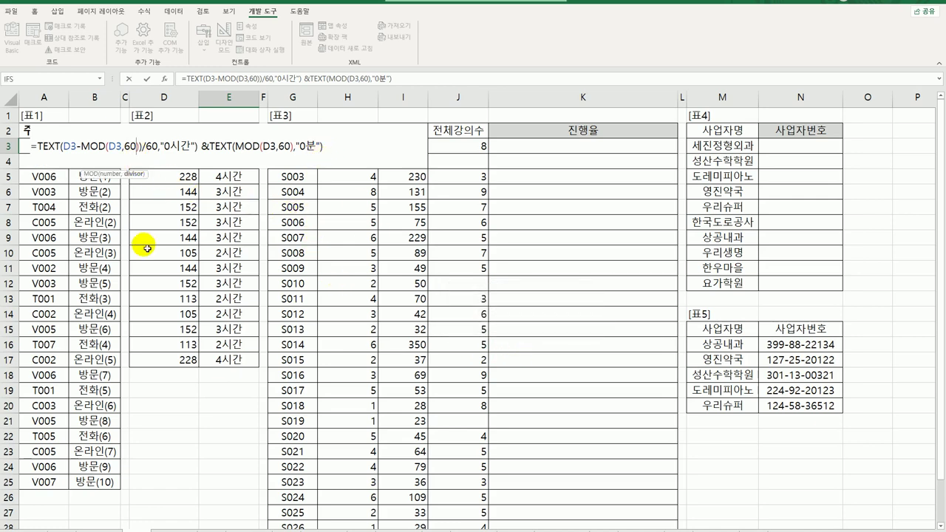
left_click(140, 148)
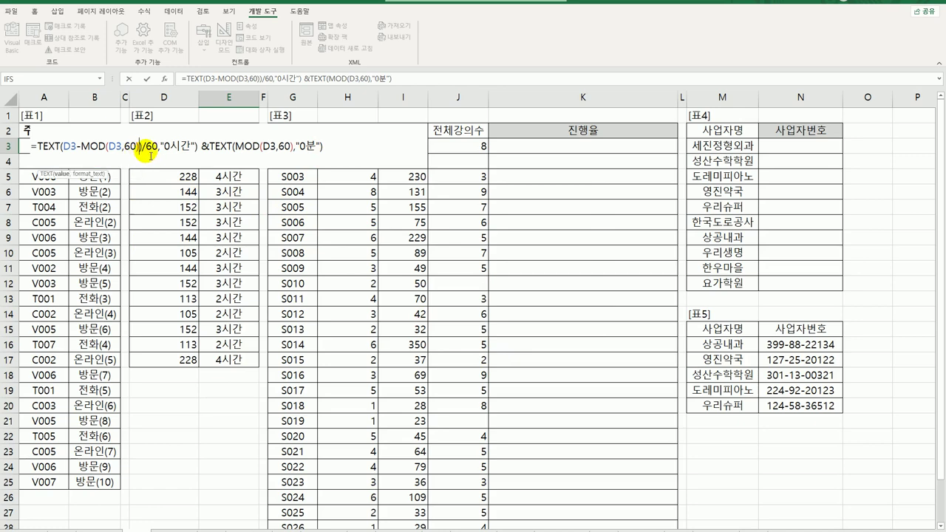
key("Delete")
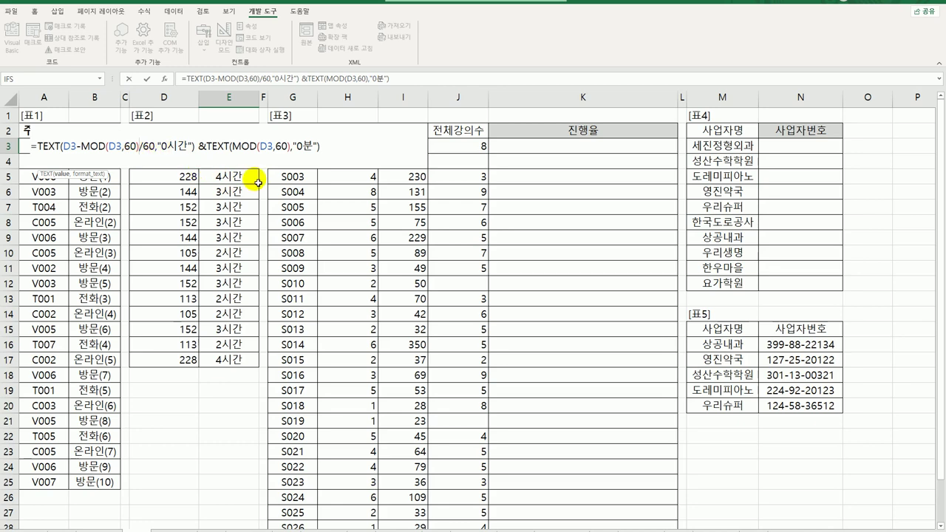
key("Return")
left_click(236, 144)
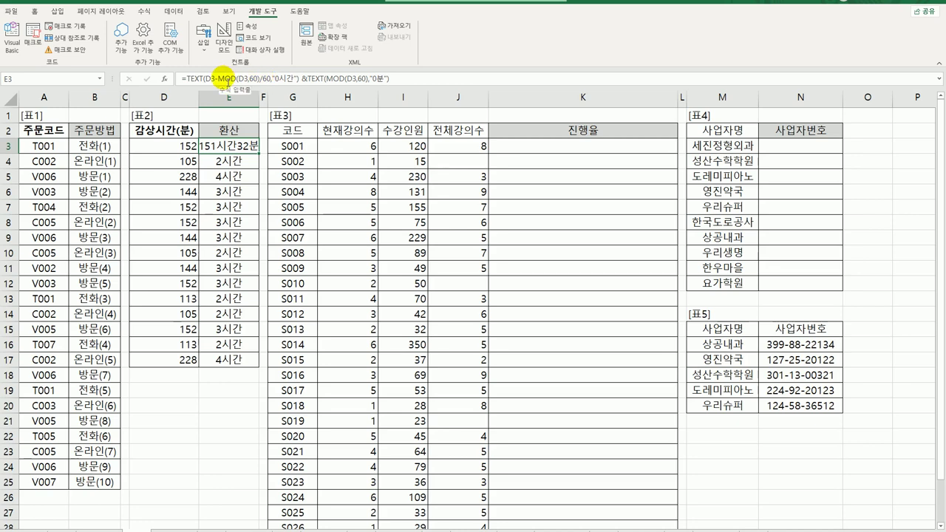
Enclose D3-MOD(D3,60) in parentheses before the division by 60 in E3's first TEXT function and enter the formula
double_click(235, 151)
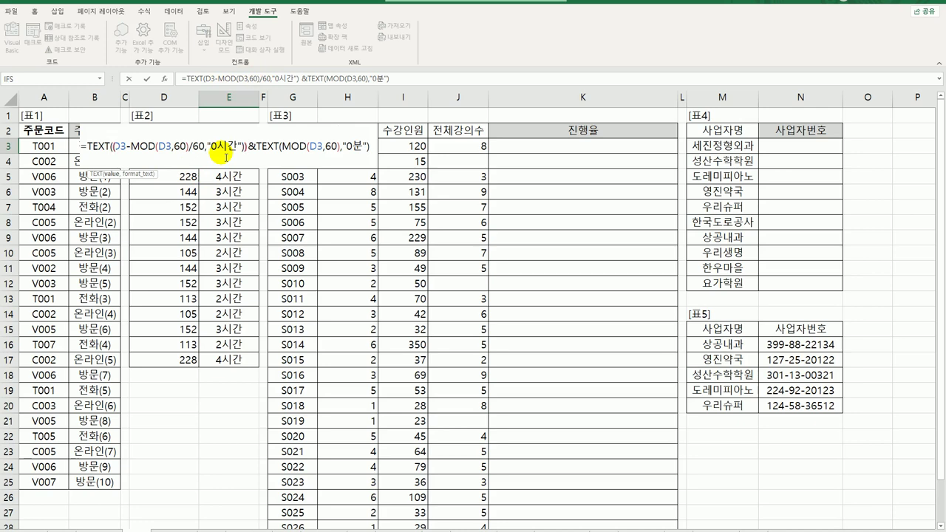
type("(")
key("Right")
key("Right")
key("Right")
key("Right")
key("Right")
key("Right")
key("Right")
key("Right")
key("Right")
key("Right")
key("Right")
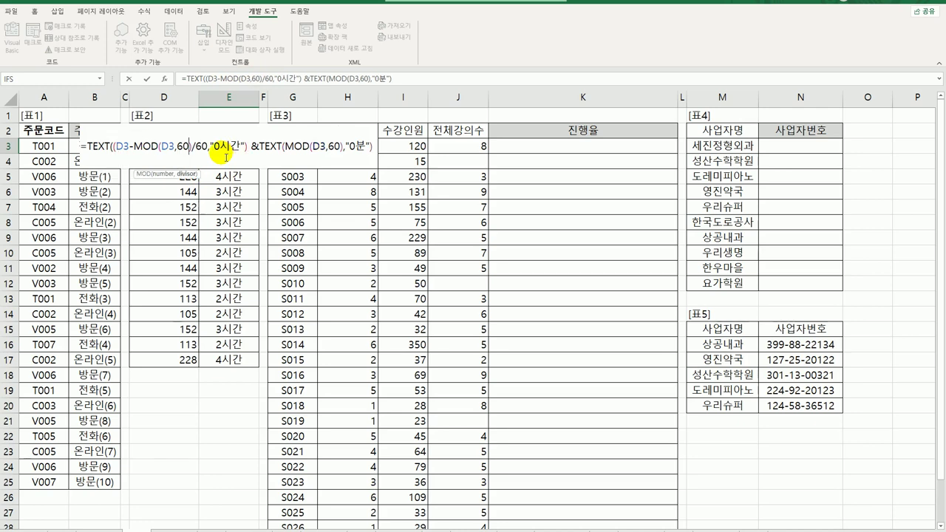
type(")")
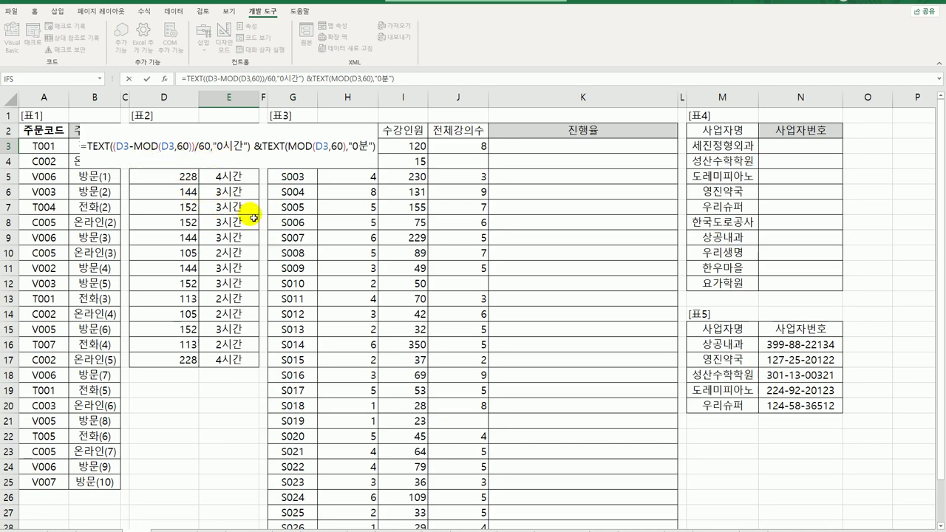
key("Return")
left_click(241, 153)
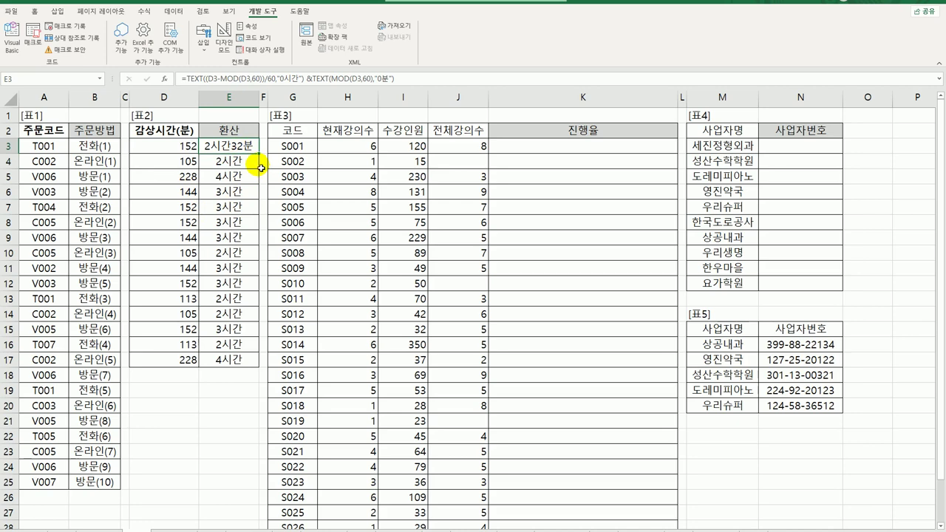
Fill E3's formula down to E17, and refill it after changing the minutes format in E3 to " 0분" with a leading space
left_click_drag(260, 160, 252, 371)
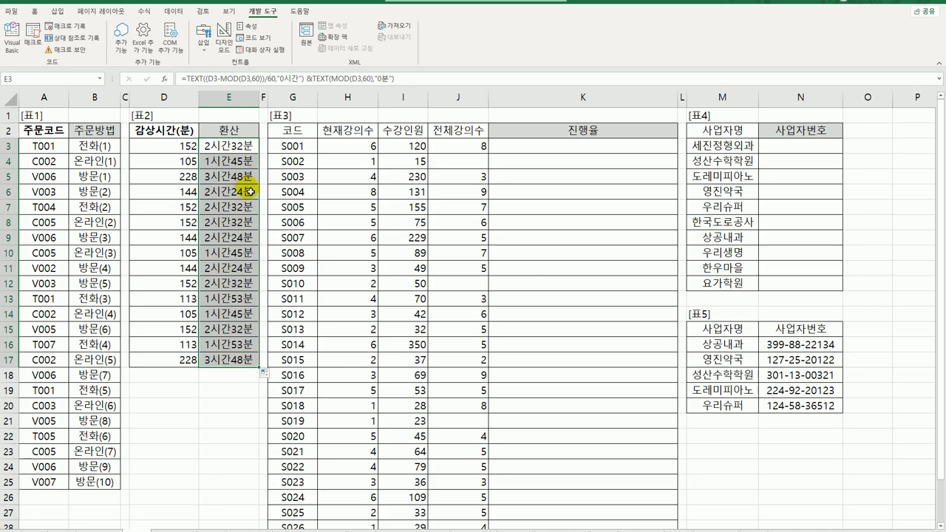
left_click(227, 152)
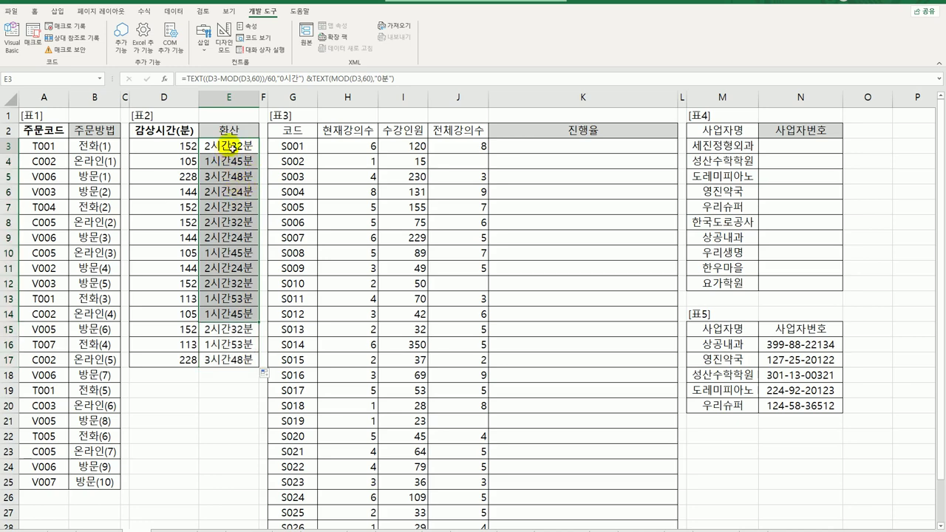
key("F2")
left_click(353, 146)
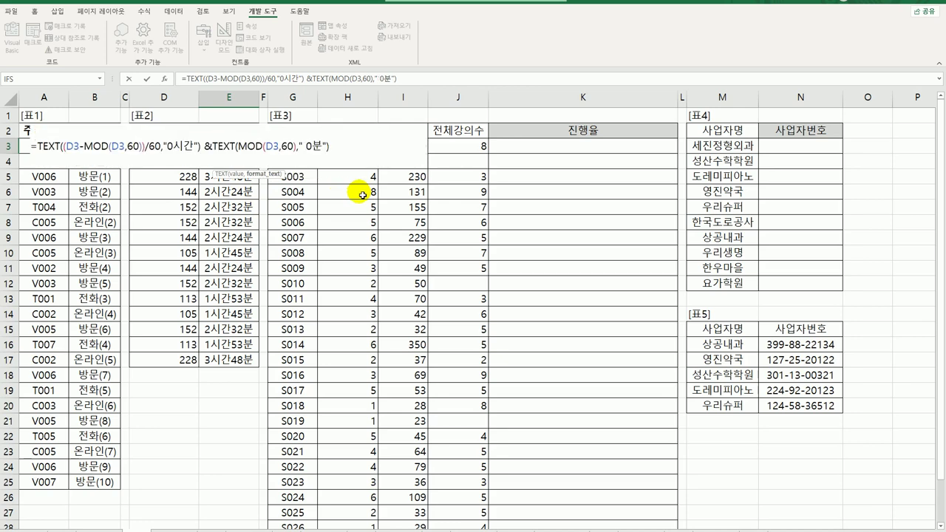
key("ctrl+Return")
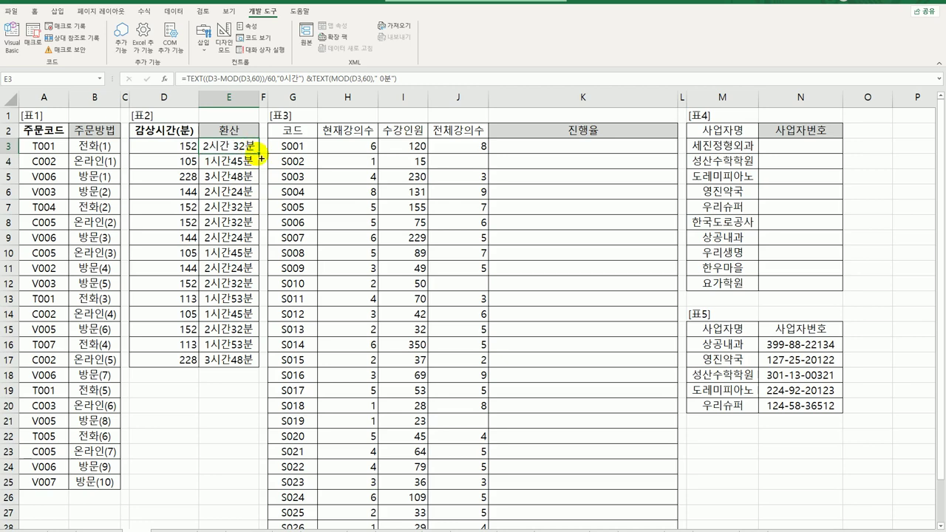
left_click_drag(257, 153, 238, 360)
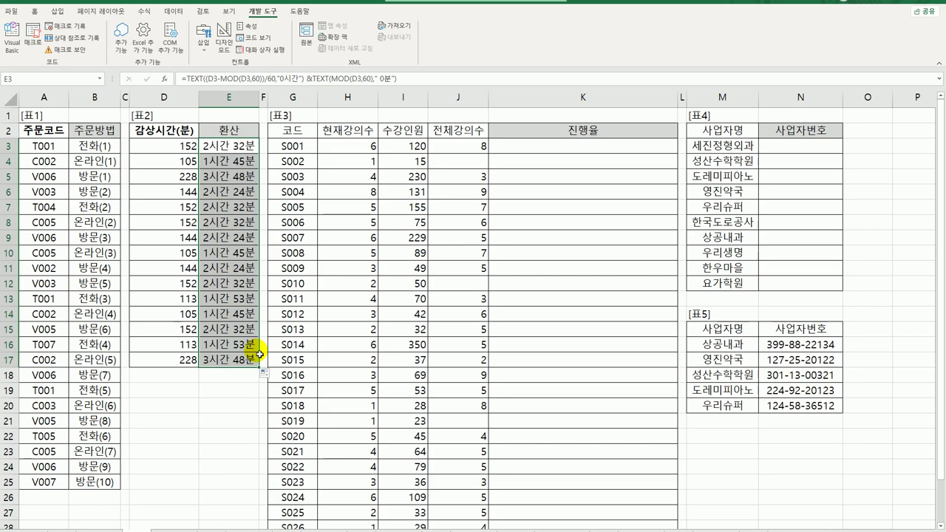
Examine the D3-MOD(D3,60) and MOD(D3,60) expressions inside E3's two TEXT functions, leaving the formula as it is
left_click(242, 148)
double_click(244, 151)
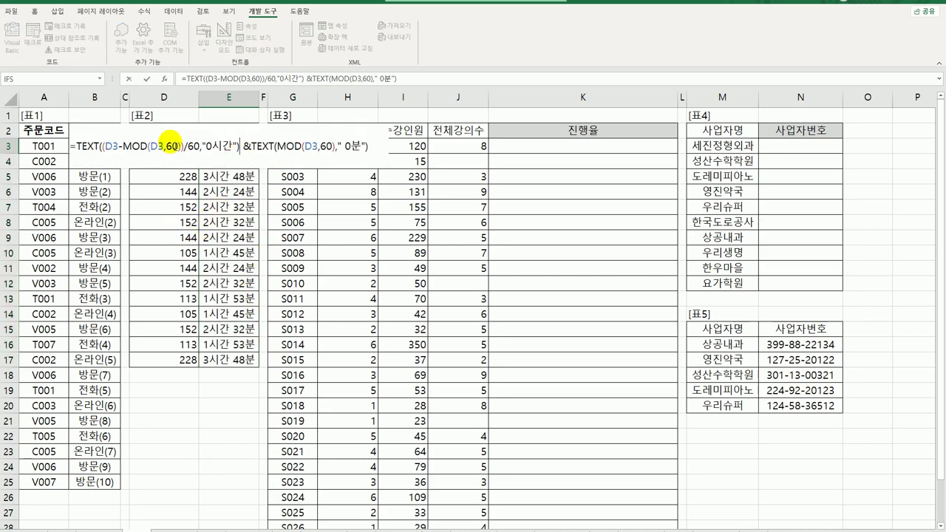
left_click_drag(107, 151, 186, 152)
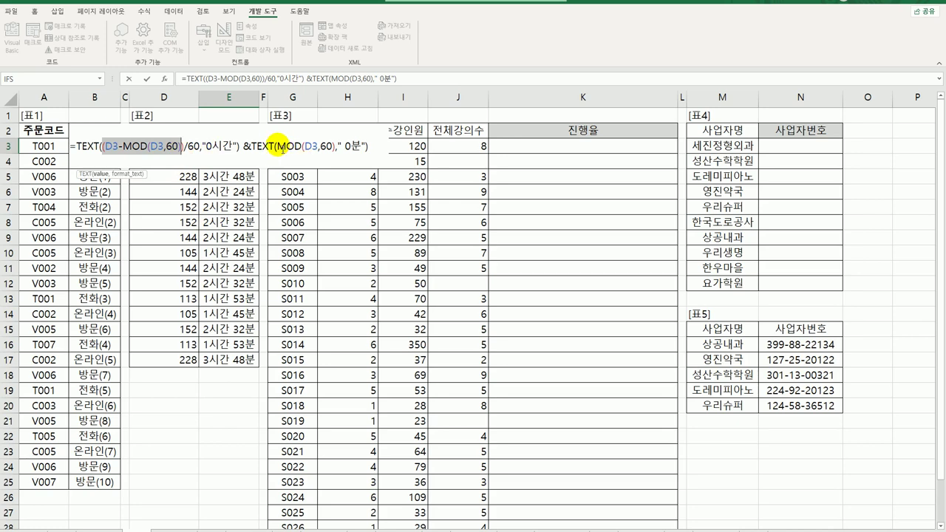
left_click_drag(278, 151, 339, 153)
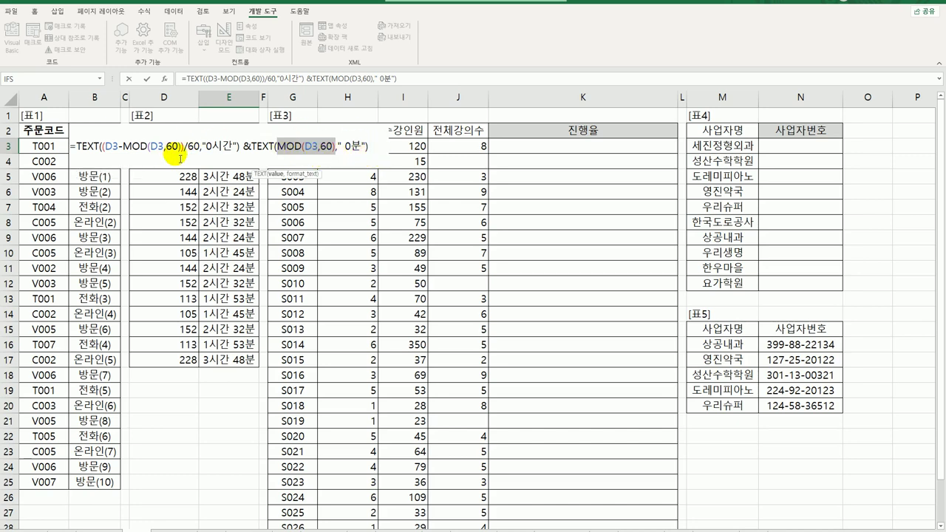
left_click(187, 151)
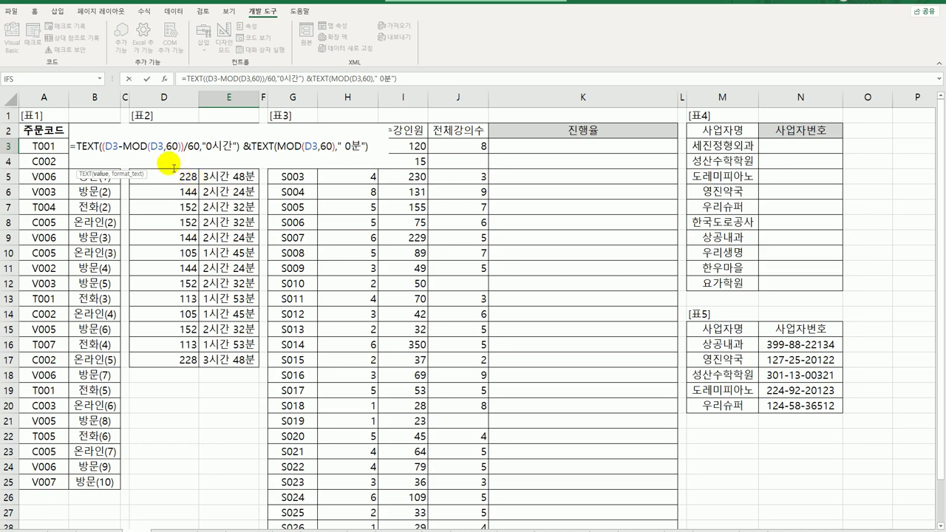
double_click(111, 148)
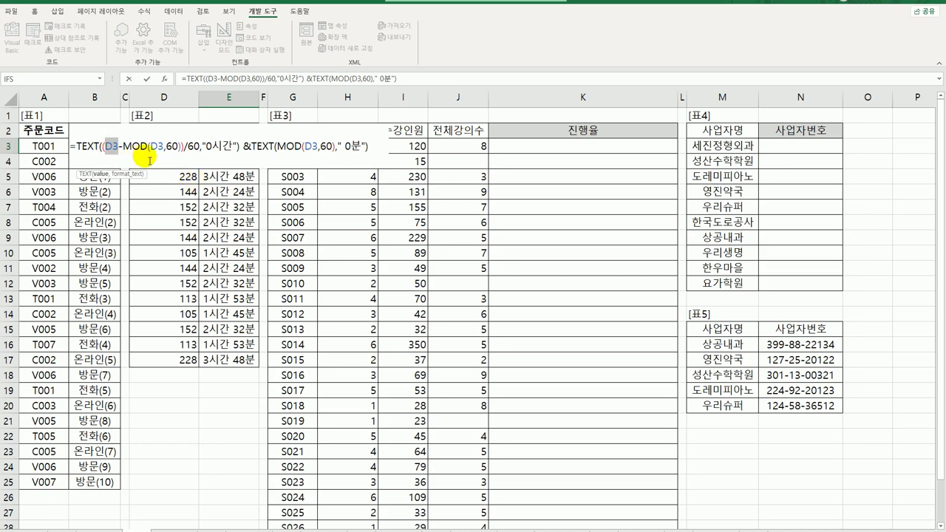
left_click_drag(121, 148, 180, 148)
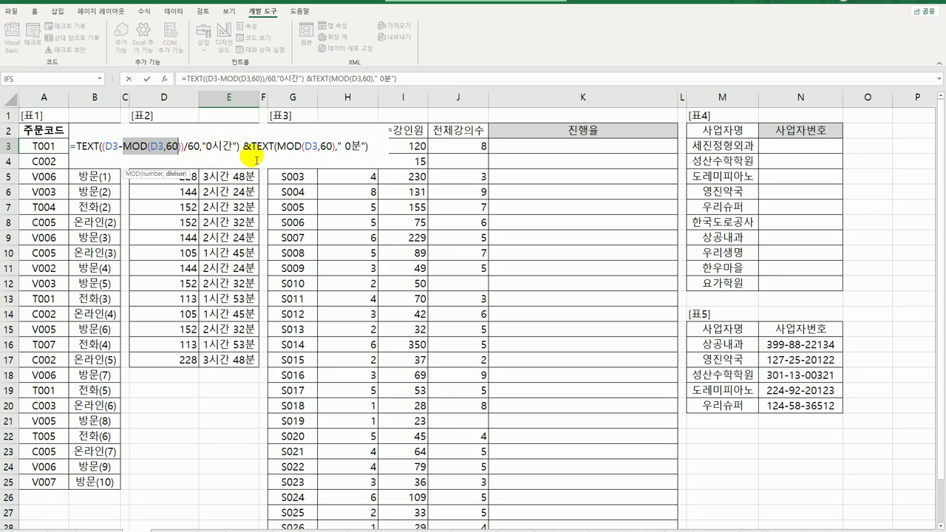
key("Return")
Insert an IF function at the start of E3's formula, before the first TEXT, with the condition D3<120
double_click(240, 145)
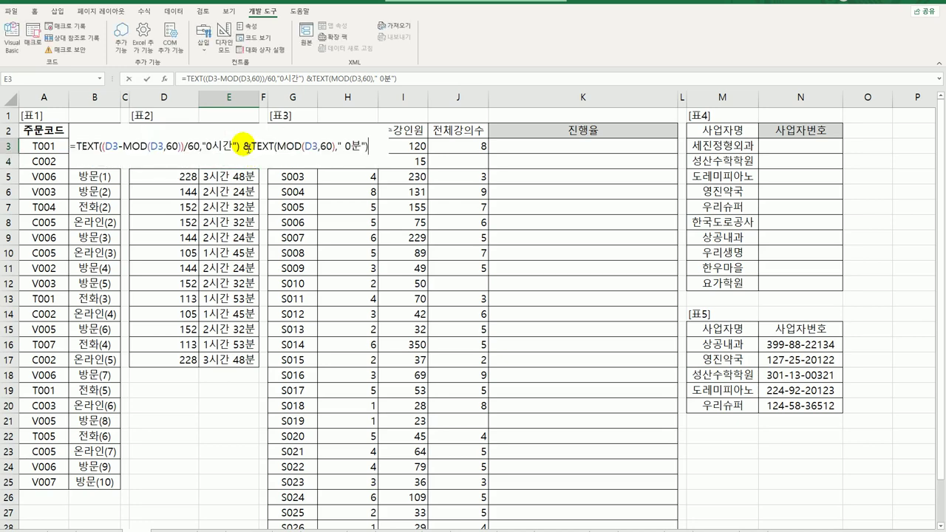
left_click(77, 146)
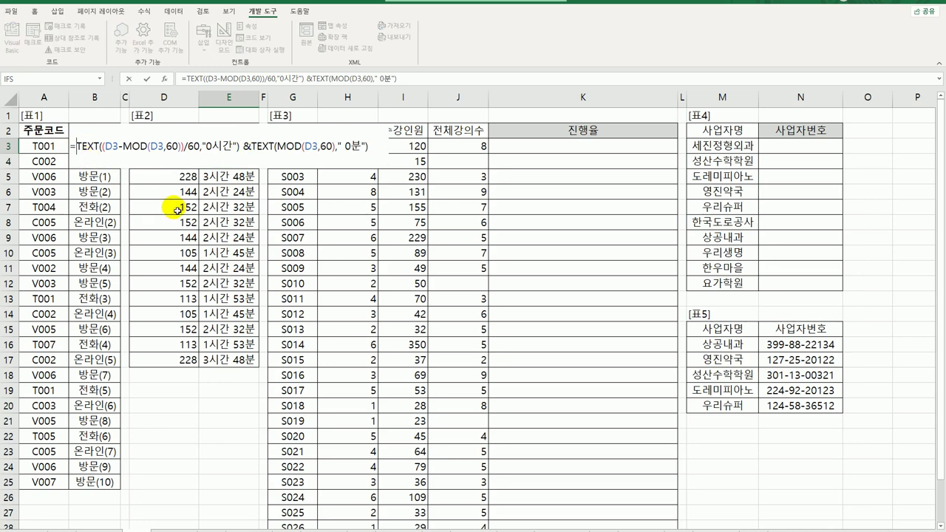
type("if")
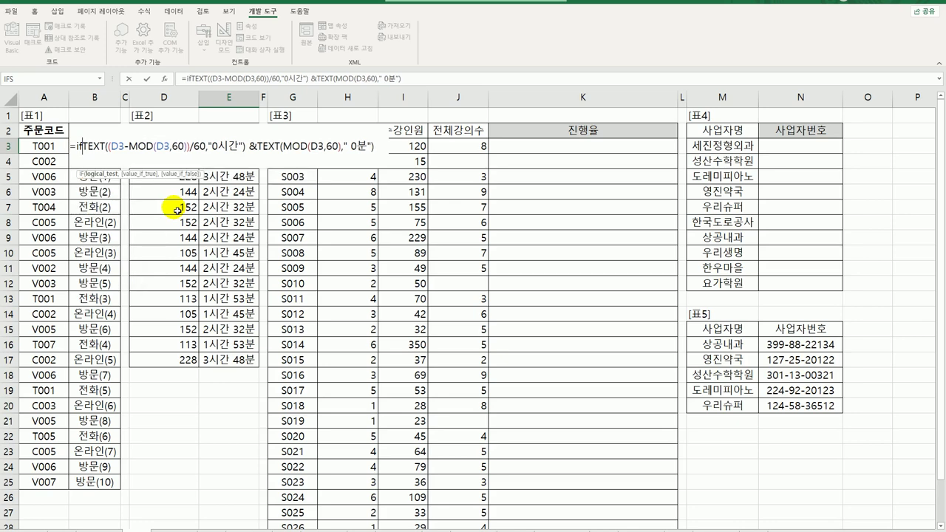
type("(")
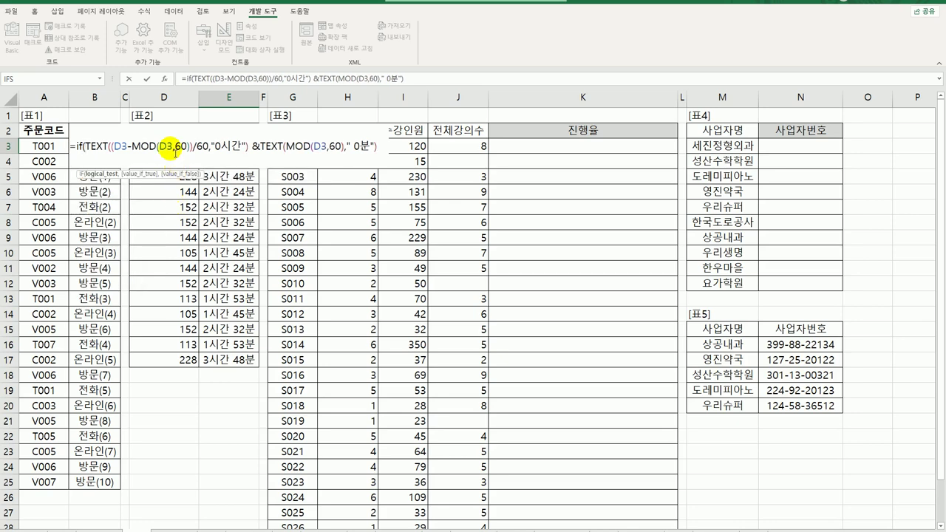
left_click(175, 117)
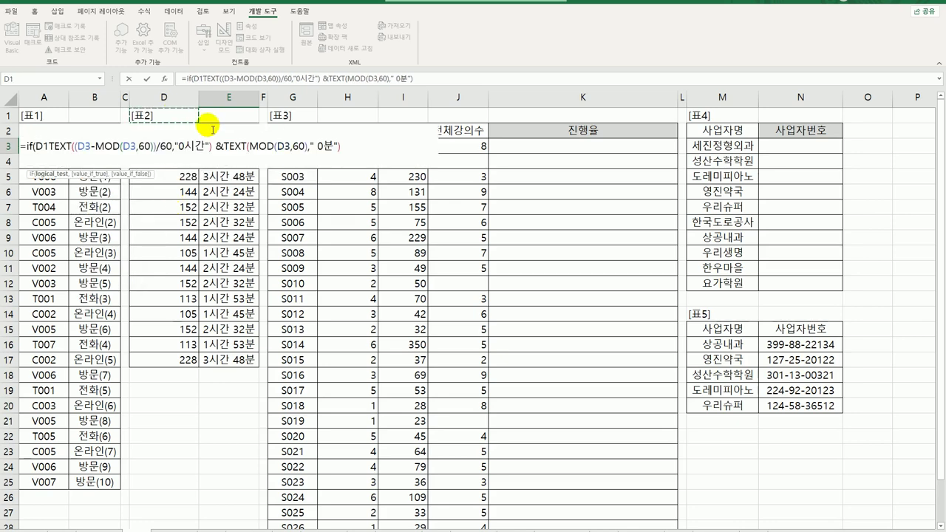
key("Down")
key("Down")
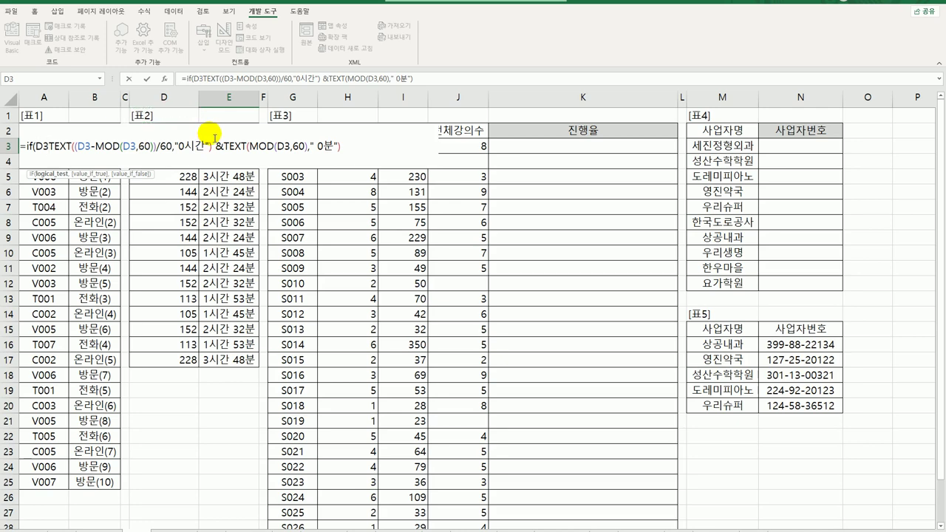
type("<120")
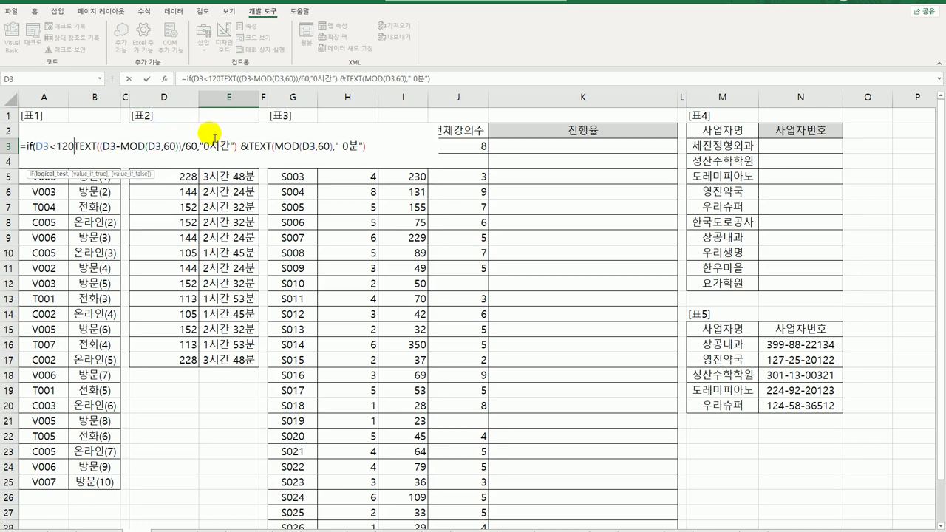
type(",")
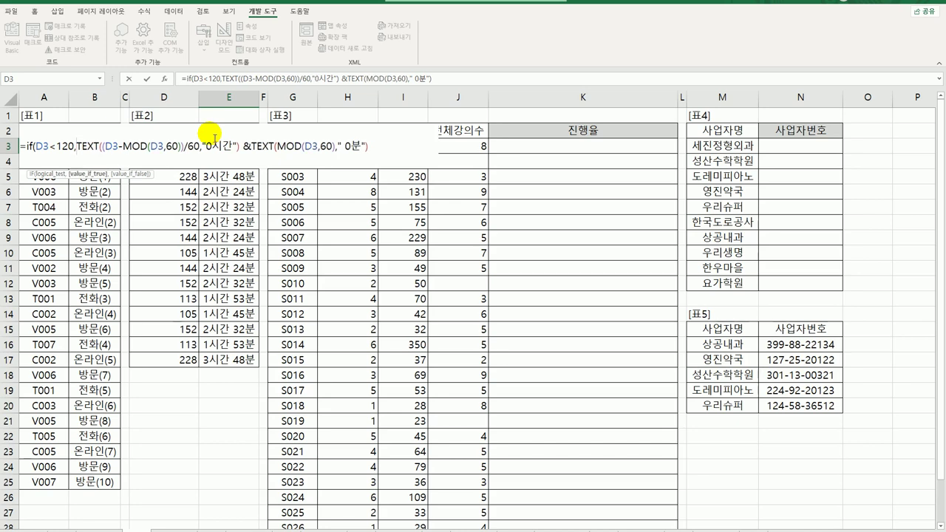
Add ROUNDUP(D3/60,0) as the value-if-true argument of E3's IF, keeping the existing TEXT expressions as the value if false
type("round")
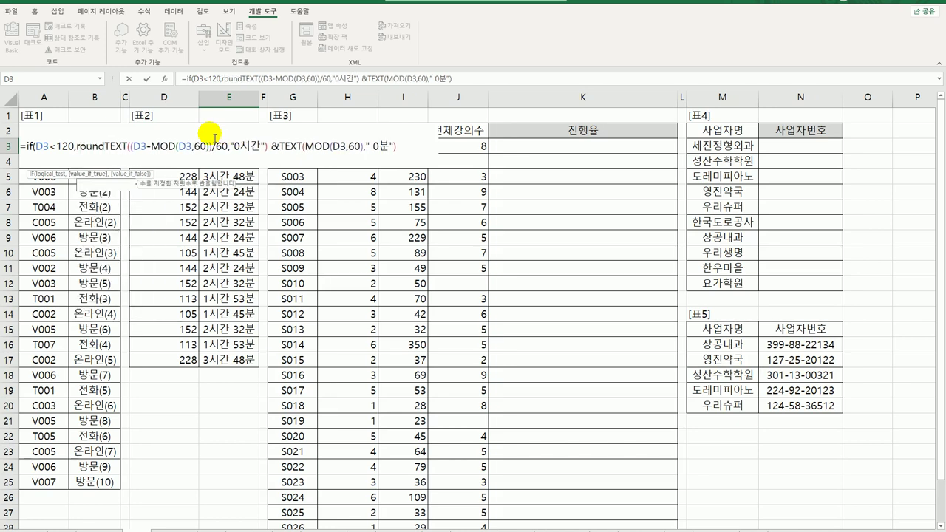
type("up(d3/")
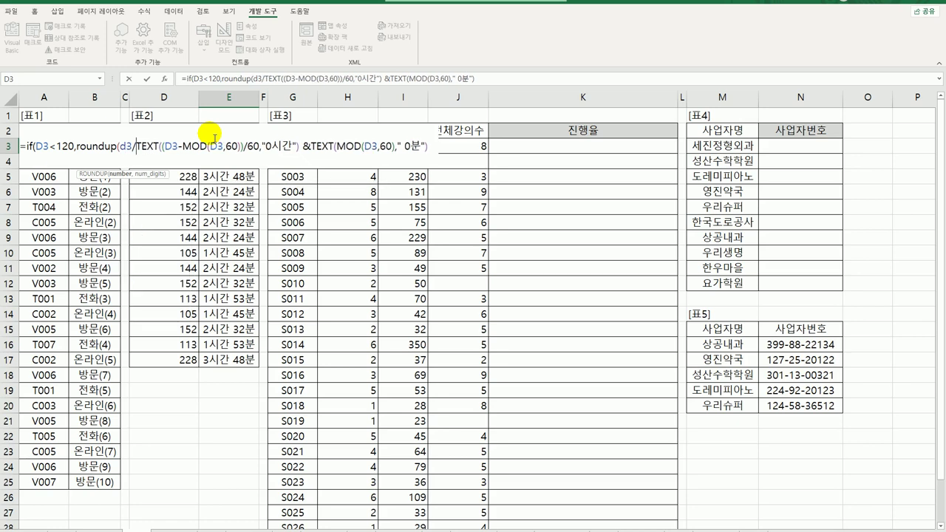
type("60,")
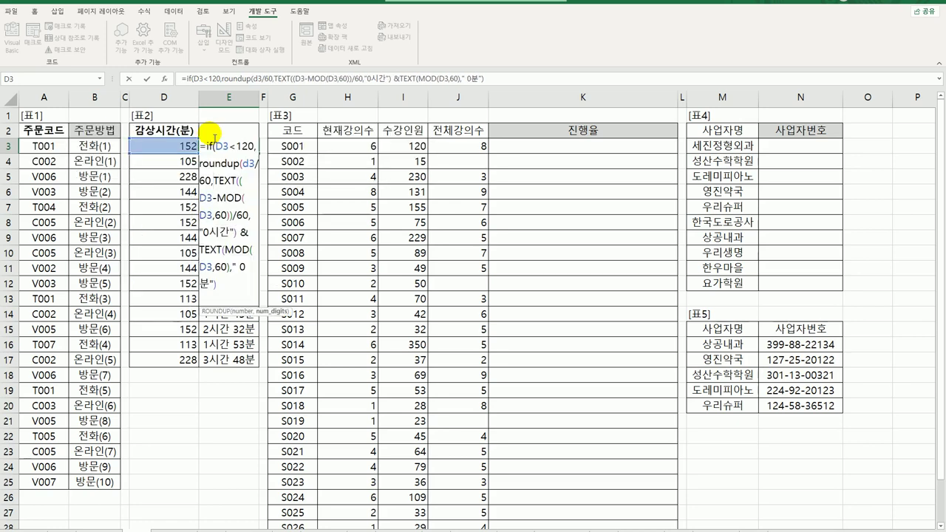
type("0)")
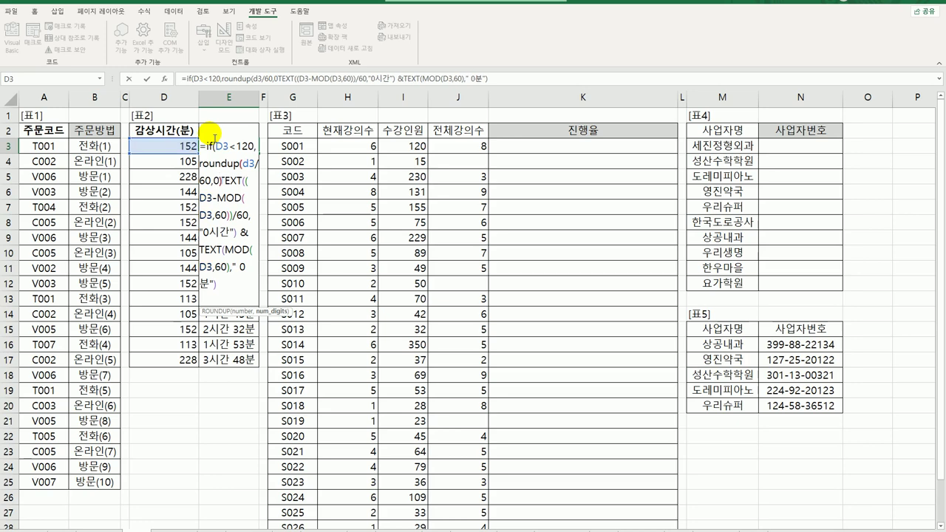
type(",")
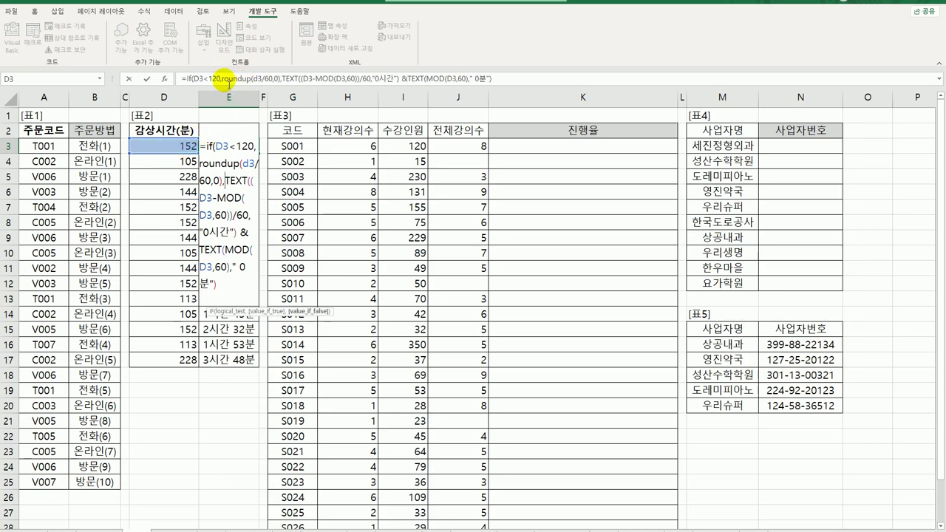
Wrap the ROUNDUP expression in E3 in a TEXT function with the format "0시간", close the IF and enter the formula
left_click(251, 79)
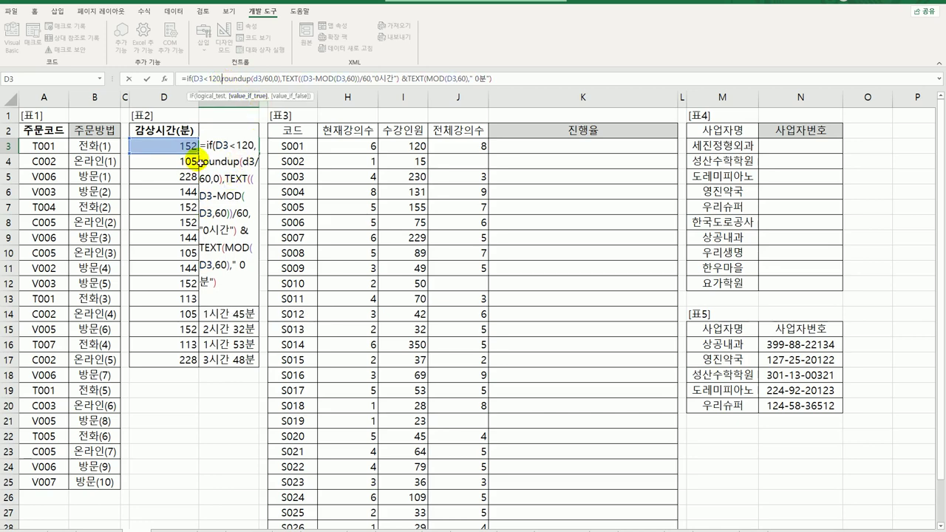
left_click(244, 163)
type("TEXT(")
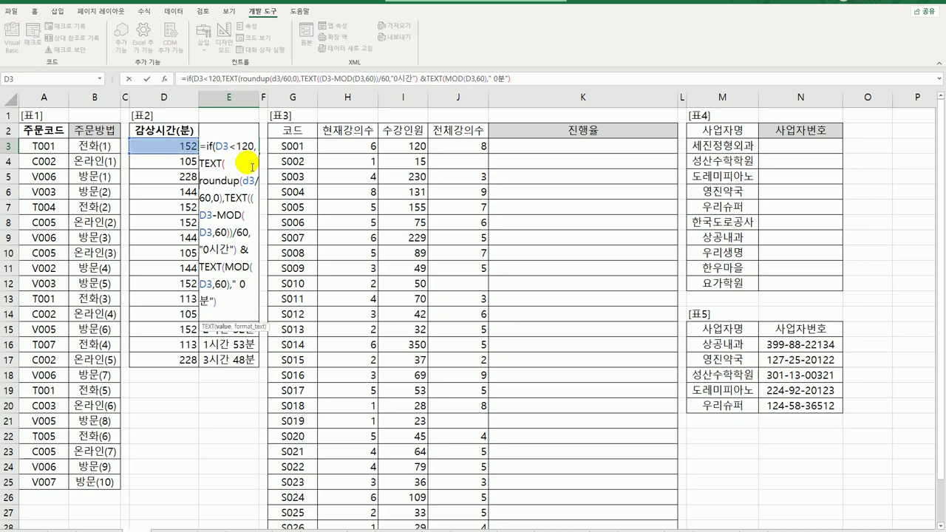
left_click(218, 198)
type(",")
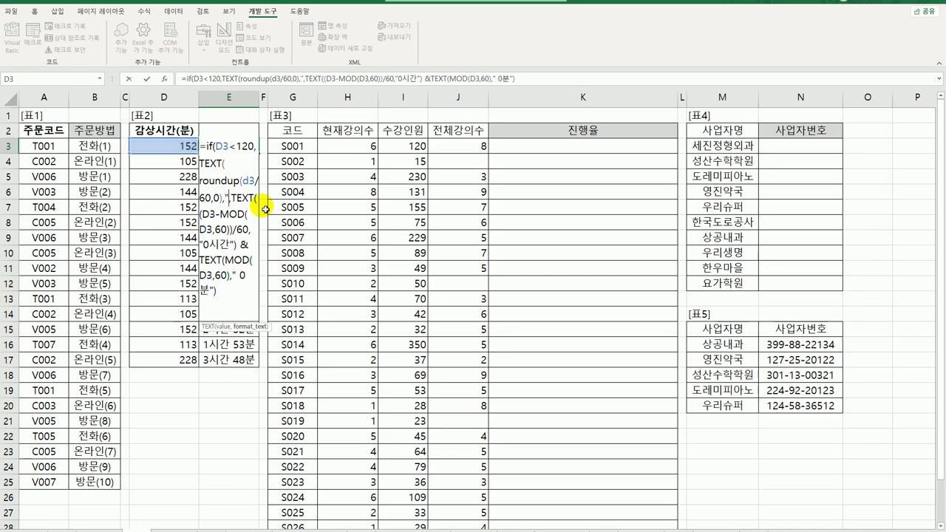
type("\"0t")
key("BackSpace")
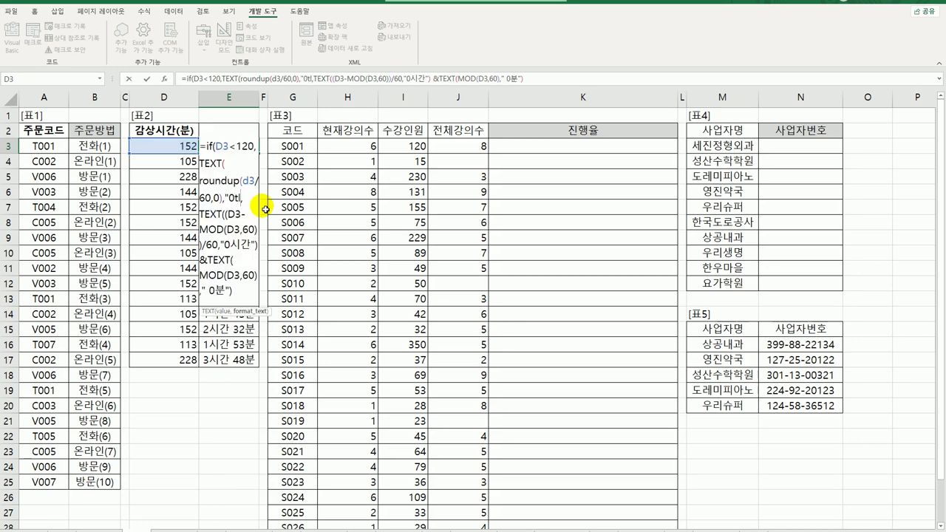
type("시간")
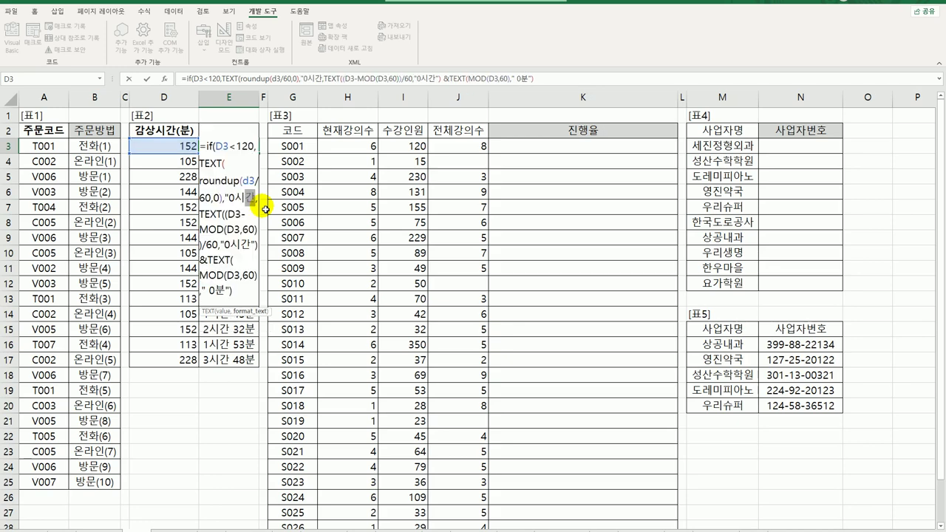
type("\")")
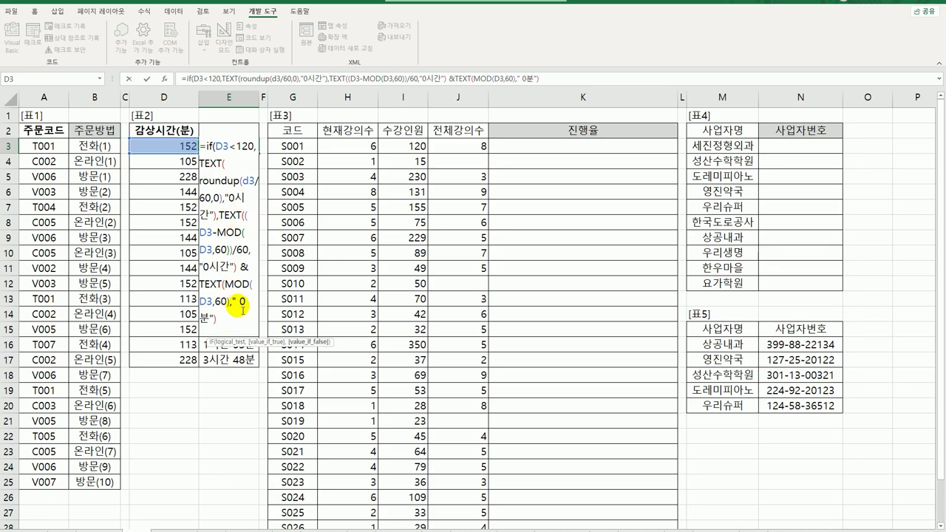
type(")")
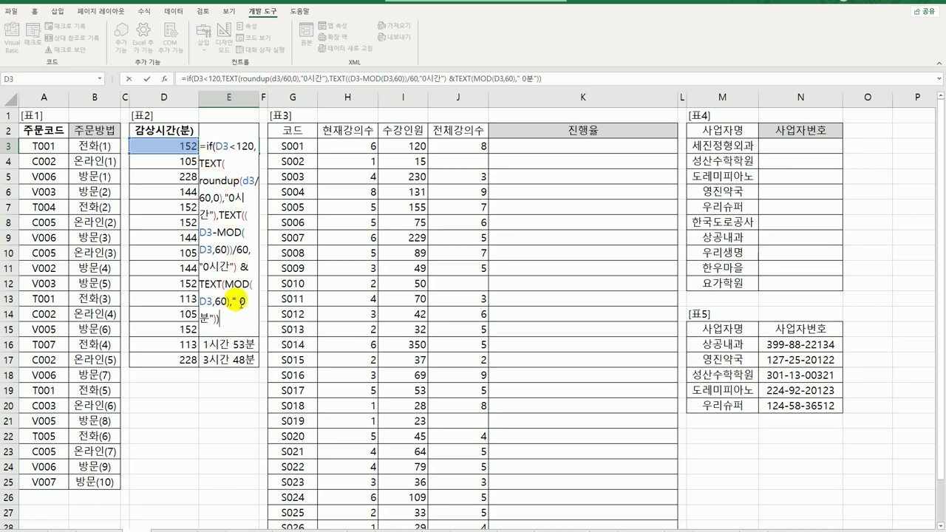
key("Return")
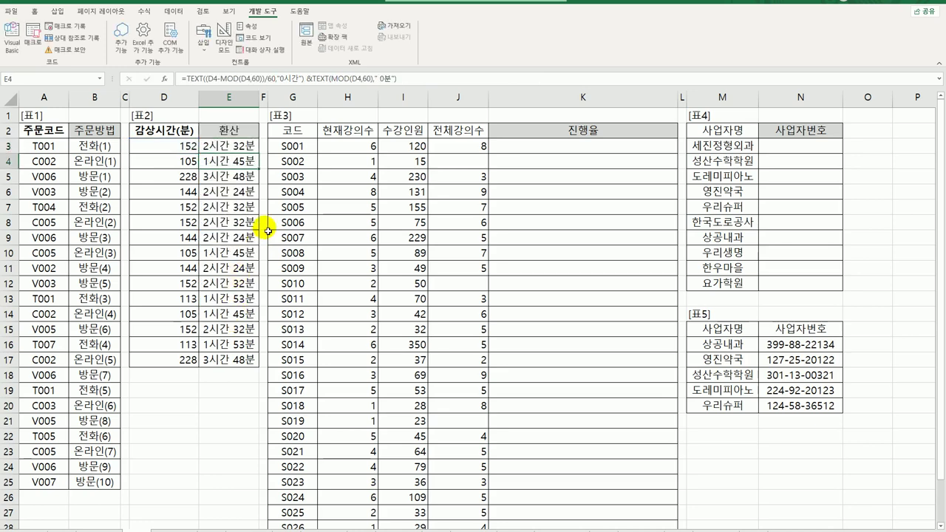
Fill E3's IF formula down through E17 in the 환산 column
left_click(240, 147)
left_click_drag(240, 147, 247, 368)
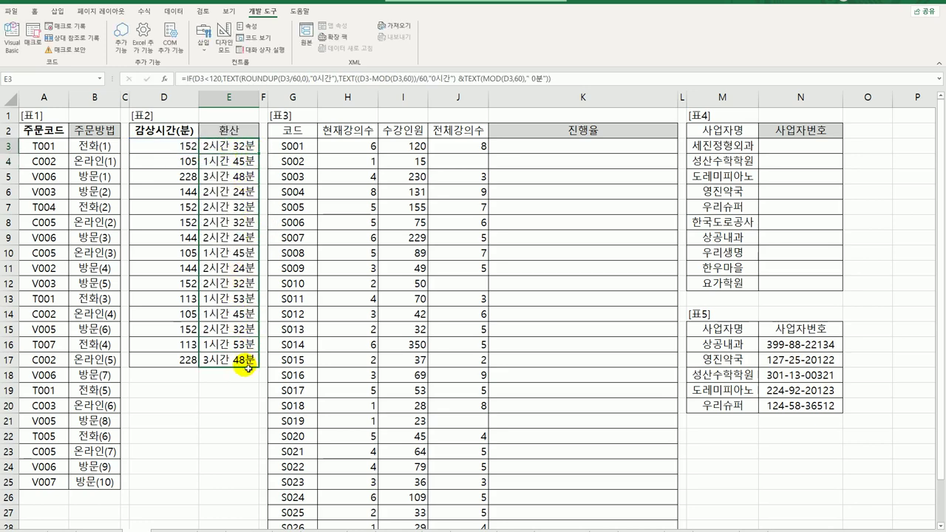
key("ctrl+d")
Examine E3's formula, going through the IF's value-if-true and value-if-false arguments and the MOD part
double_click(249, 147)
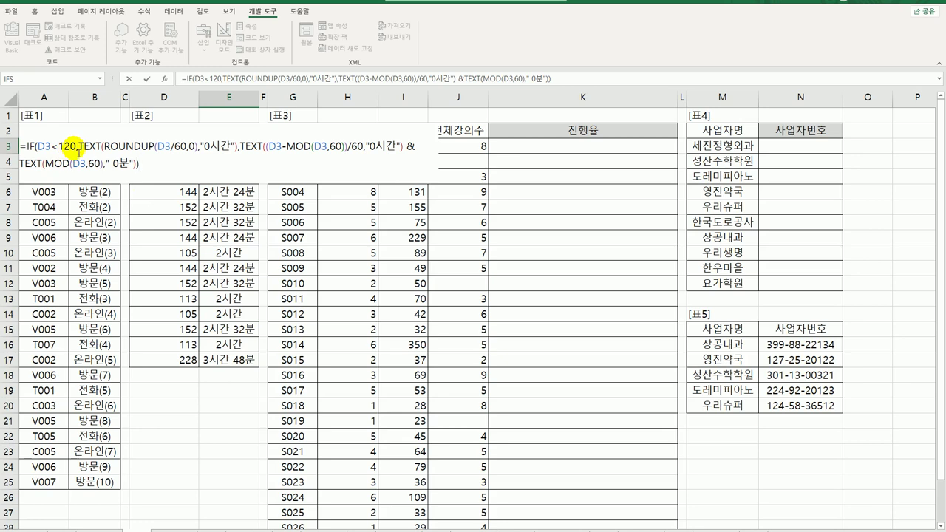
left_click_drag(79, 146, 240, 147)
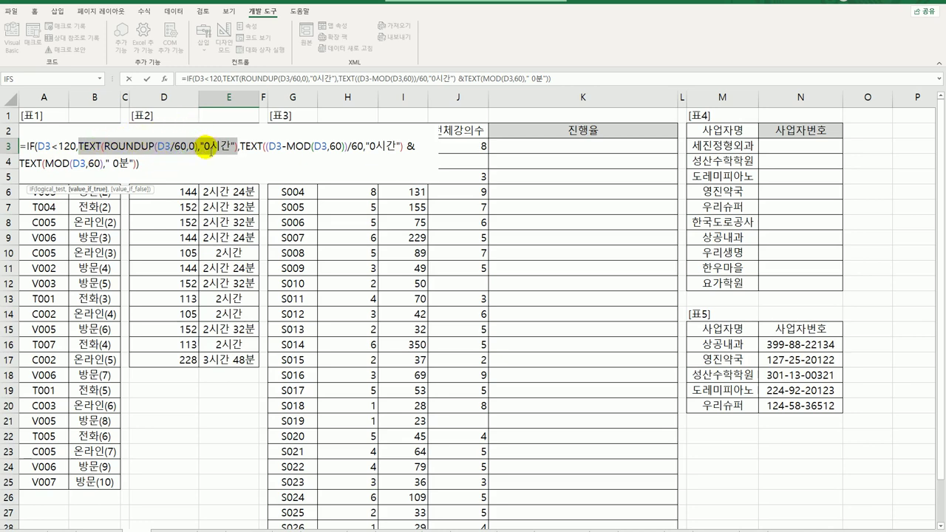
left_click_drag(241, 147, 249, 169)
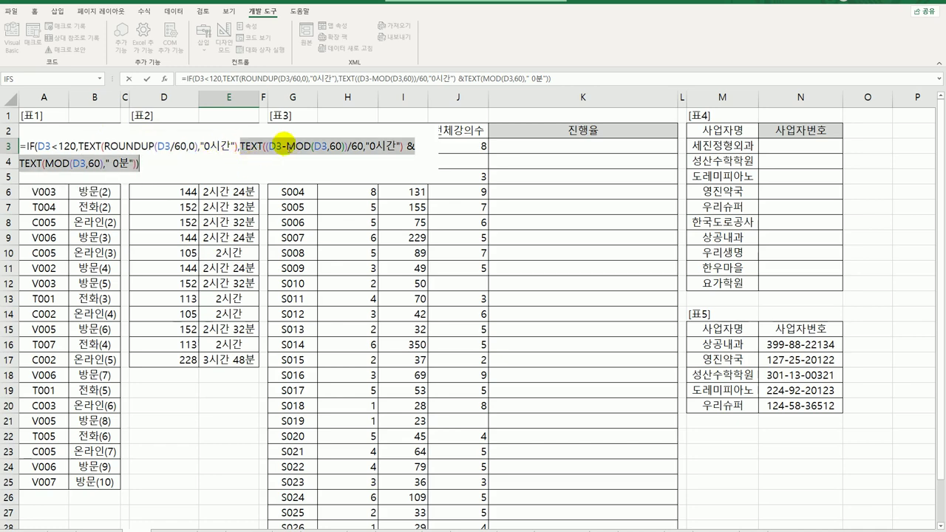
left_click(288, 147)
left_click_drag(306, 151, 349, 149)
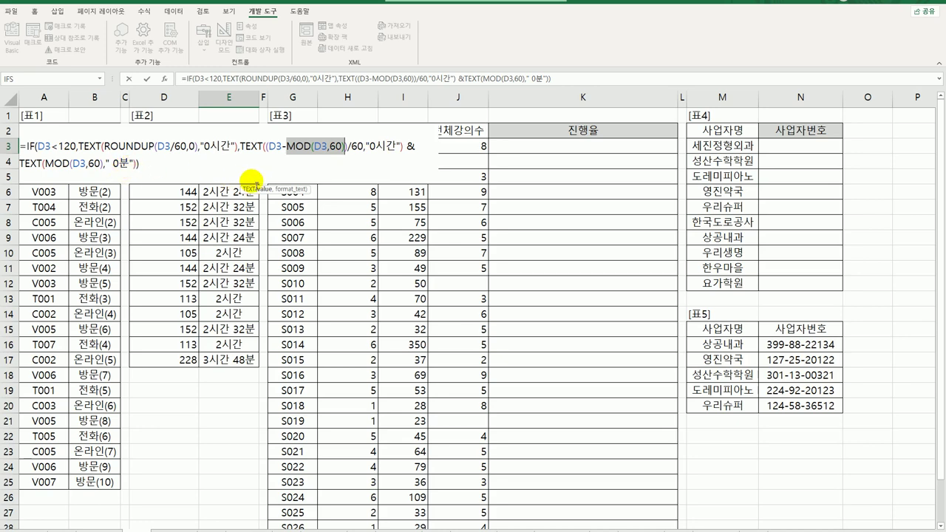
key("Return")
left_click(243, 145)
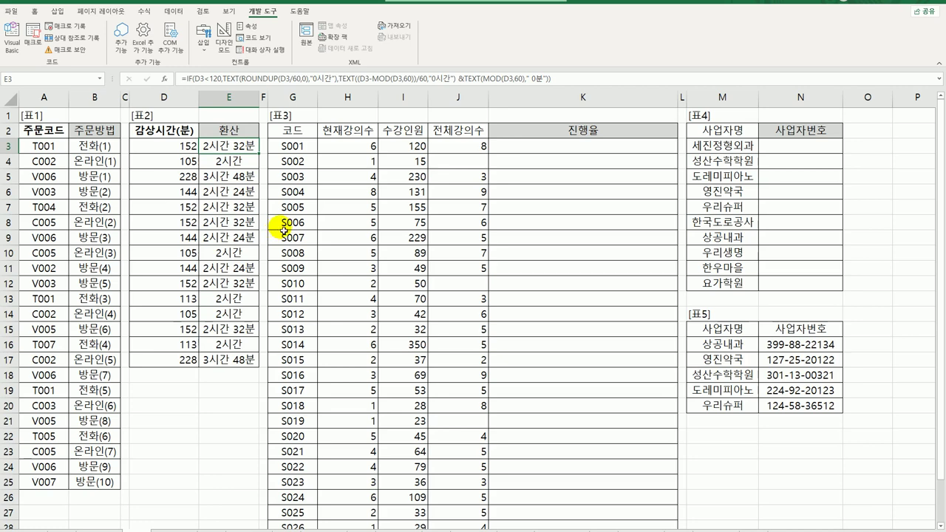
Enter a formula in K3 of the 진행율 column dividing 현재강의수 by 전체강의수, =H3/J3
left_click(526, 149)
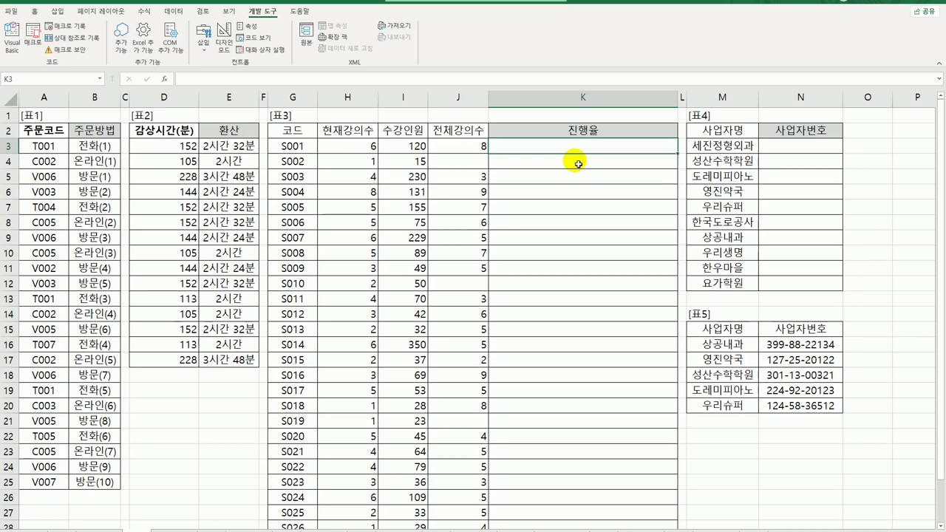
type("=")
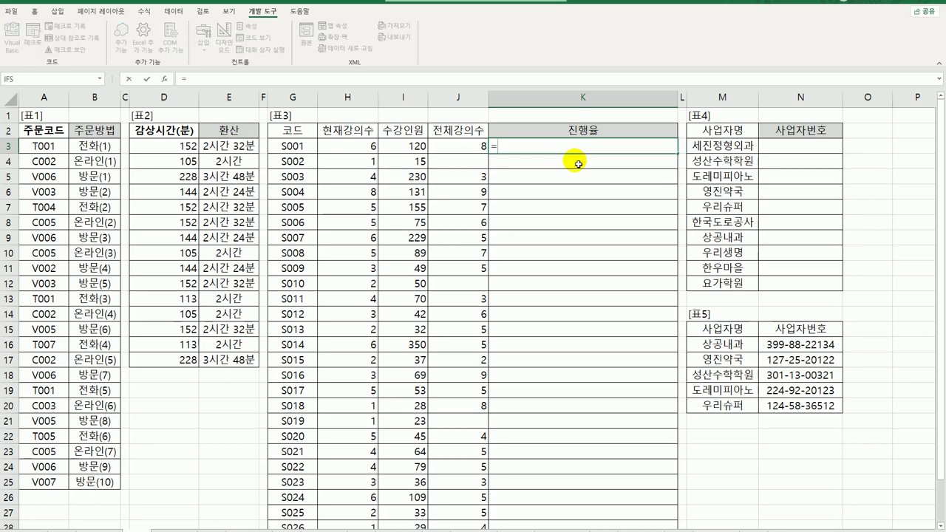
left_click(348, 151)
type("/")
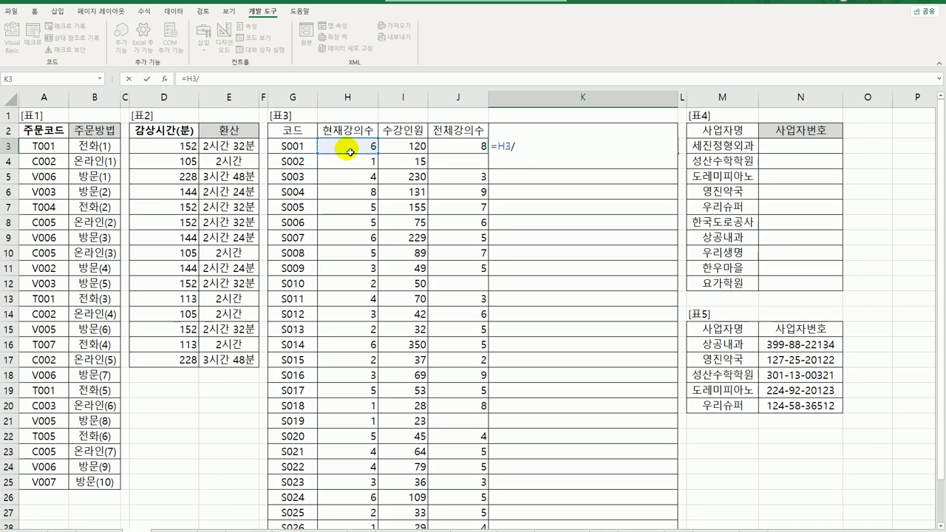
left_click(458, 148)
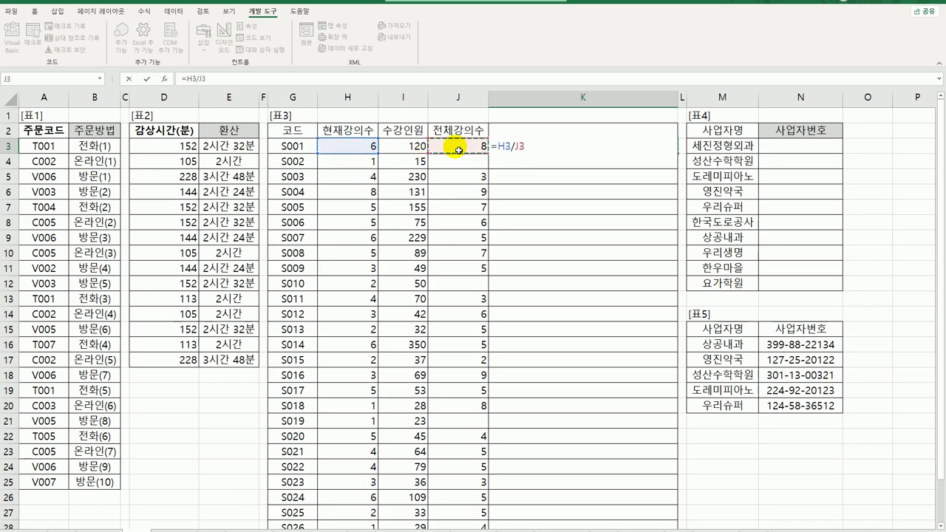
key("Return")
Fill K3's division formula down the 진행율 column and inspect K4 and K12
left_click(603, 146)
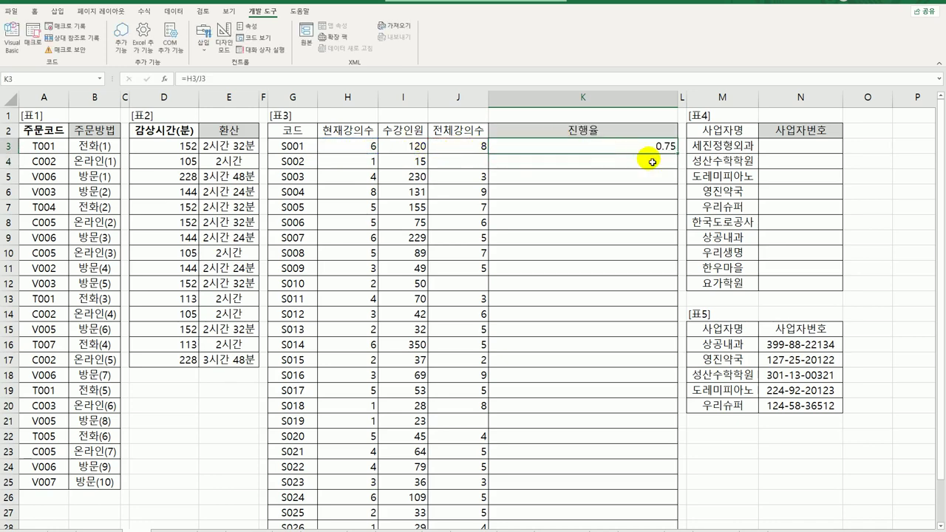
double_click(678, 155)
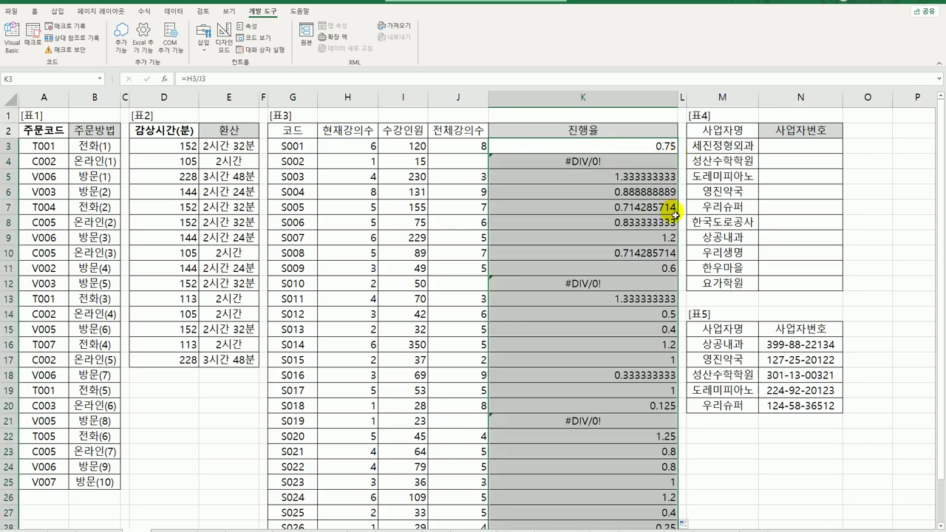
left_click(614, 162)
left_click(600, 284)
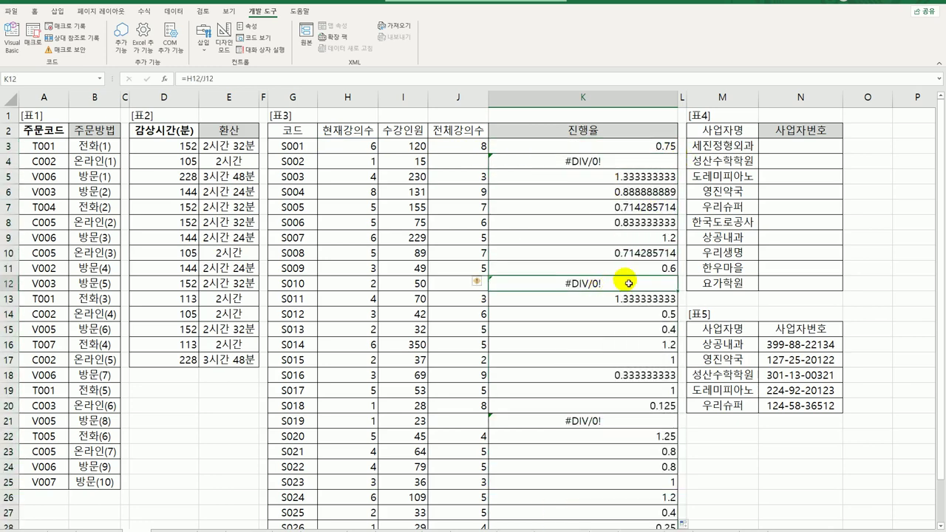
Multiply the division in K3 by 10, making the formula =H3/J3*10
left_click(637, 147)
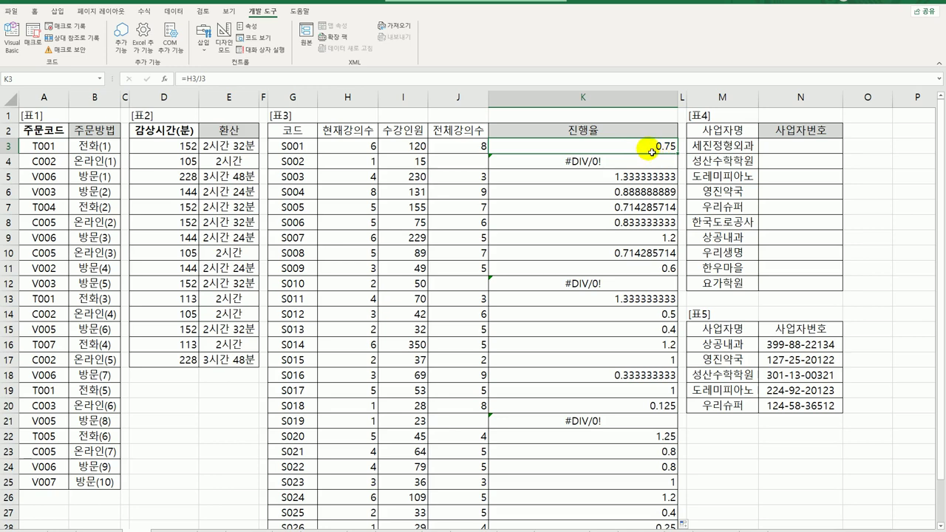
double_click(653, 146)
type("*")
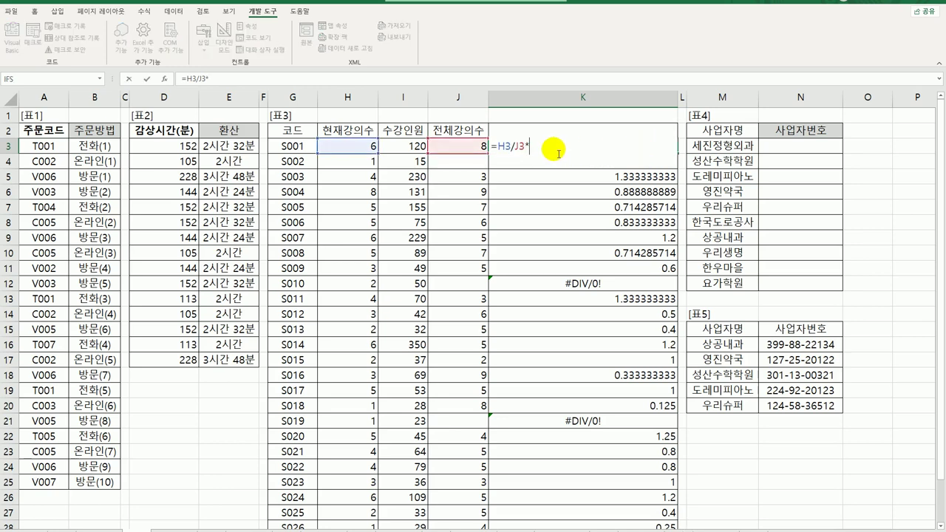
type("10")
key("Return")
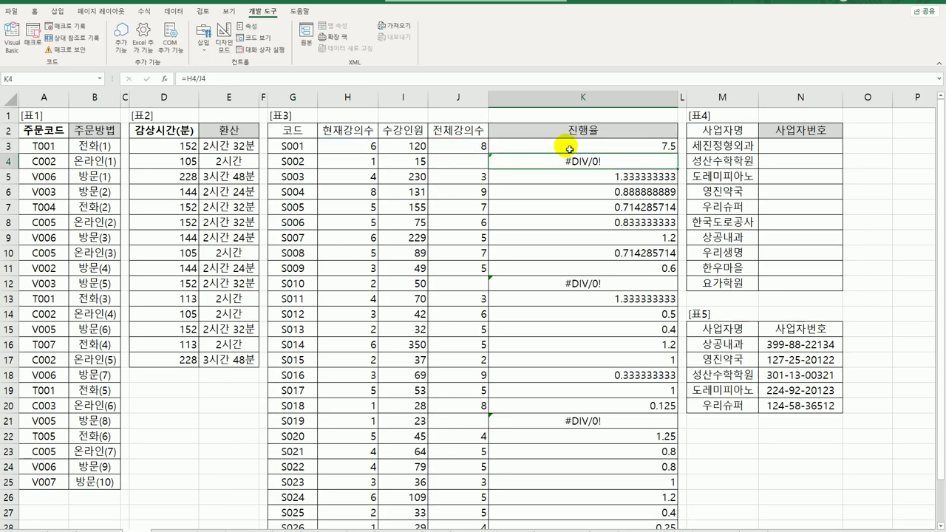
Fill K3's multiplied formula down the 진행율 column and inspect K5 and K6
left_click(665, 146)
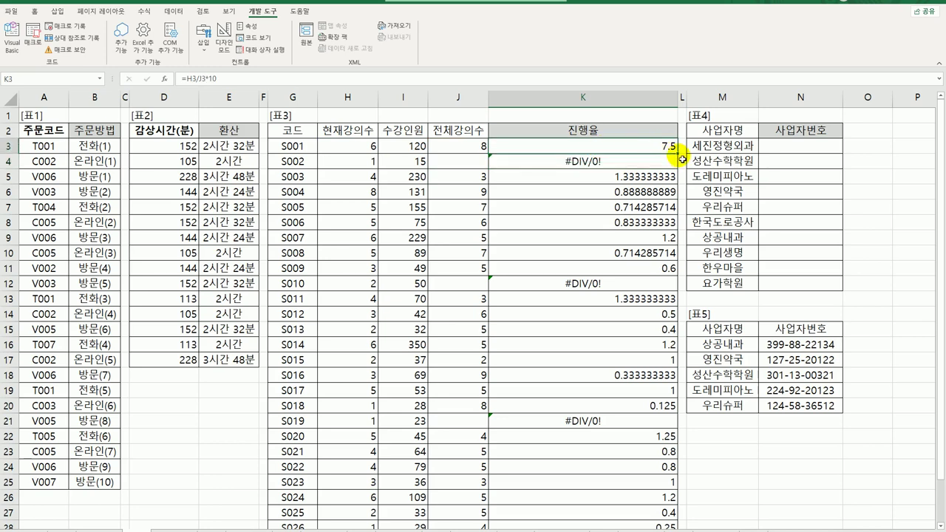
double_click(678, 155)
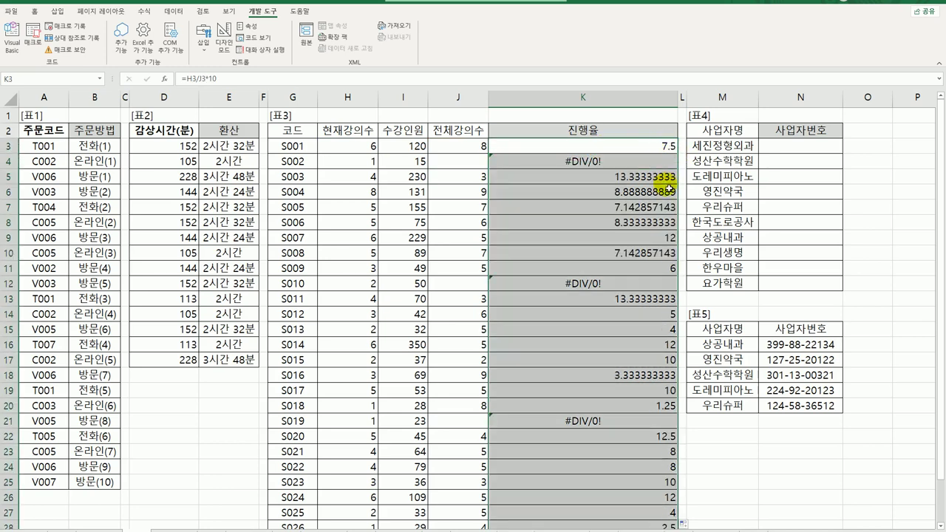
left_click(665, 146)
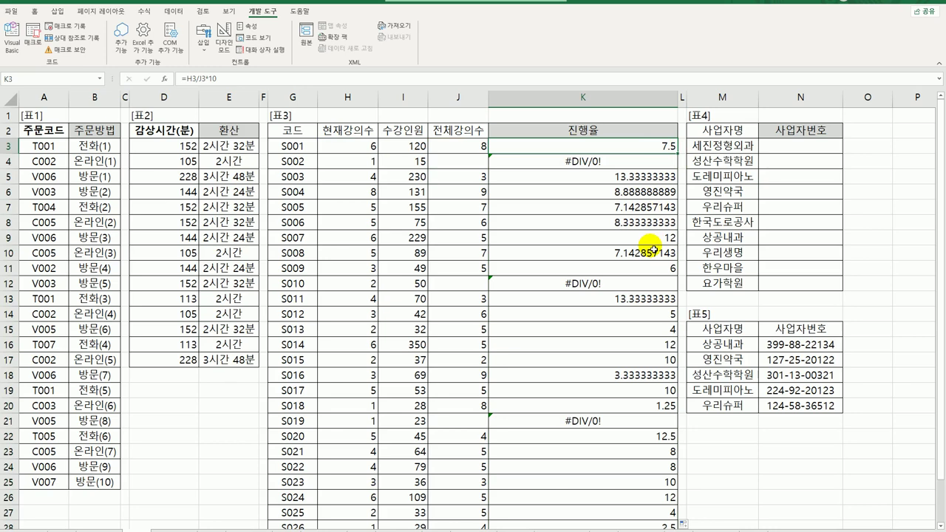
left_click(623, 177)
left_click(622, 193)
Insert a REPT function at the start of K3's formula, before H3/J3*10
left_click(660, 148)
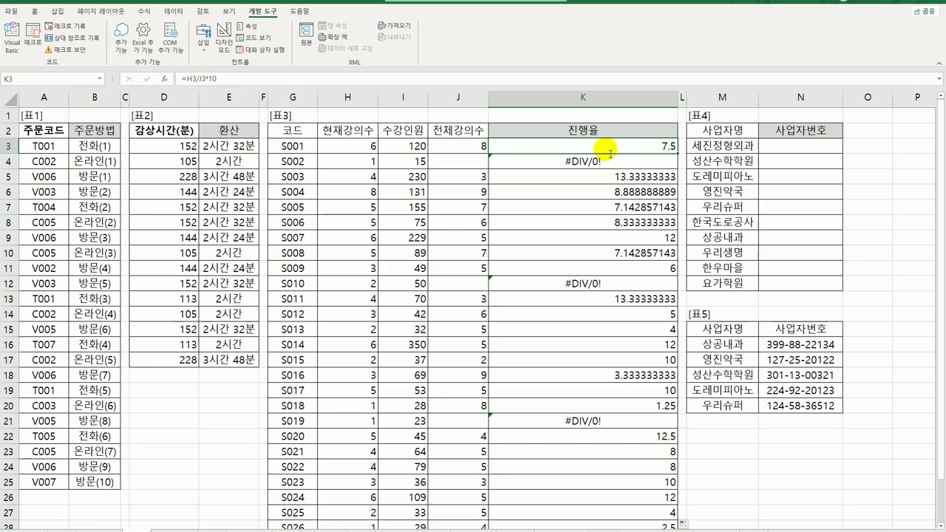
double_click(494, 148)
type("ㄱㄷ")
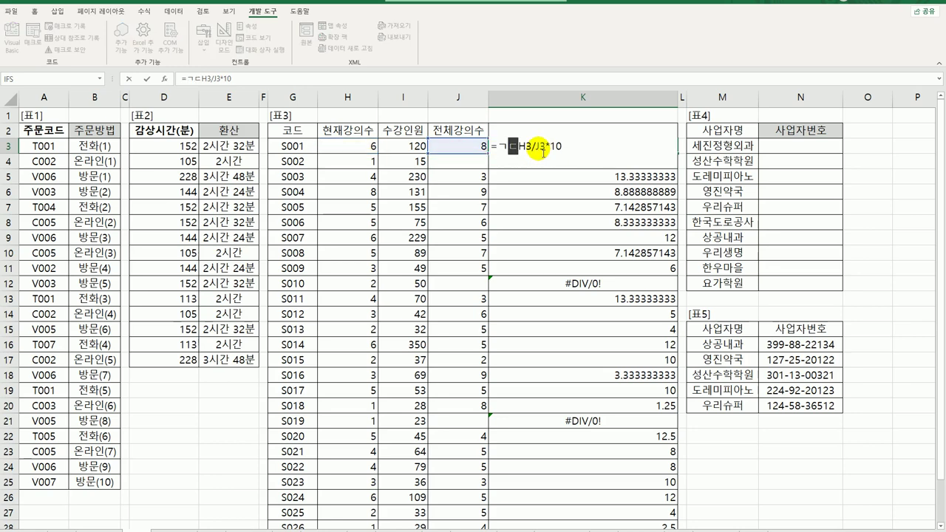
key("BackSpace")
type("rep")
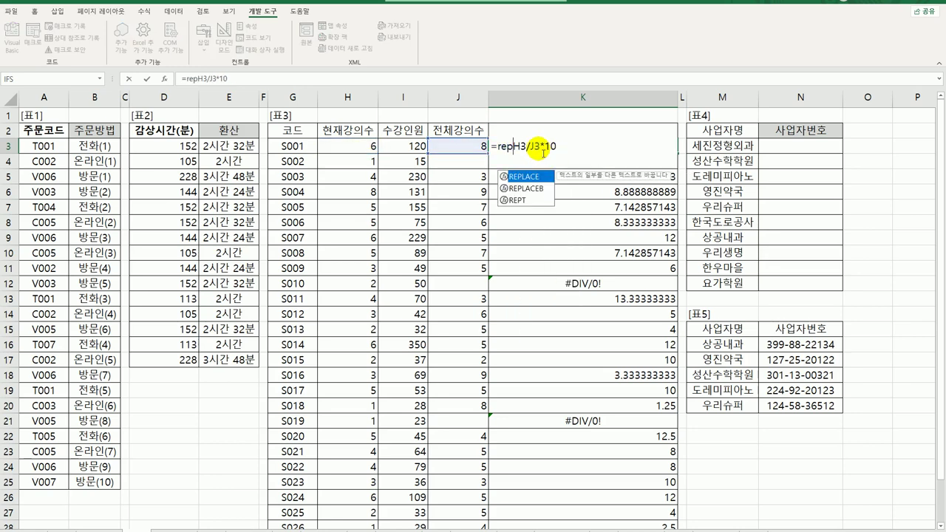
type("t")
key("Tab")
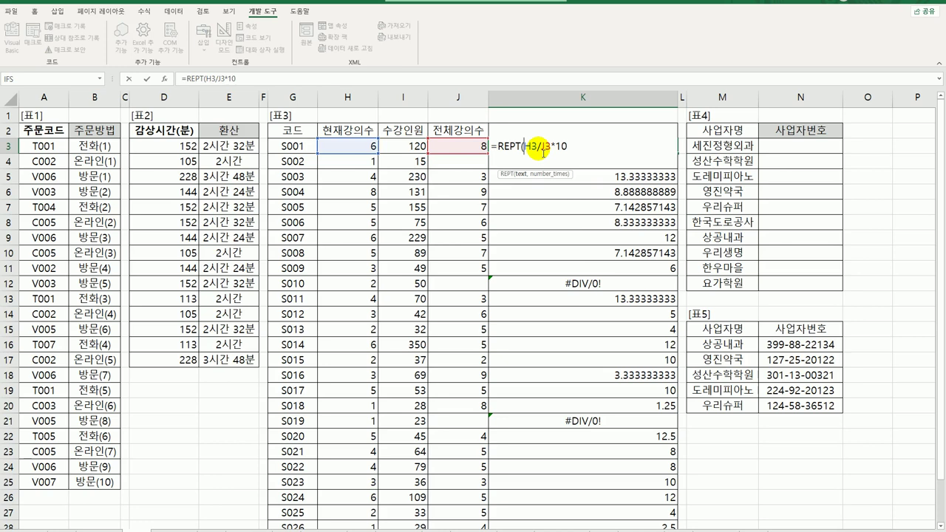
Set the special character "■" as REPT's text with H3/J3*10 as the repeat count, then close and enter K3's formula
type("\"")
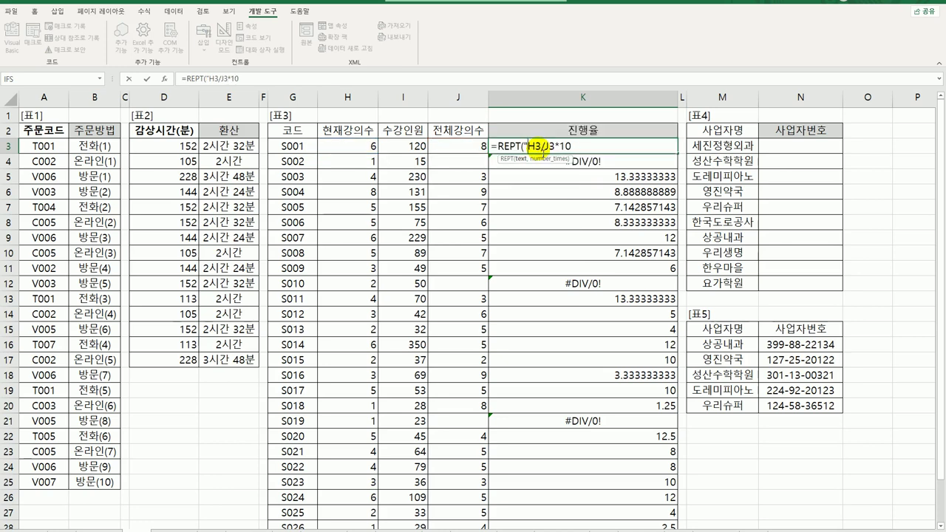
type("ㅁ")
key("Hangul_Hanja")
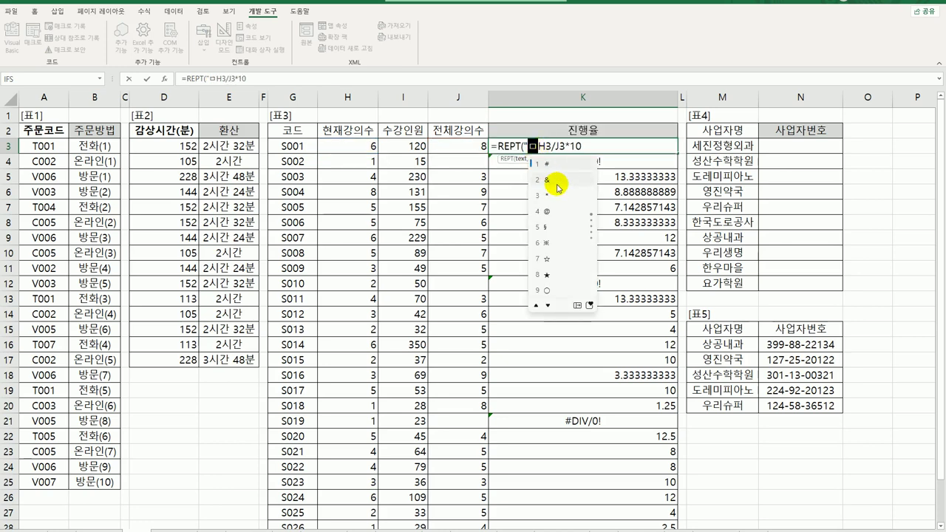
left_click(572, 305)
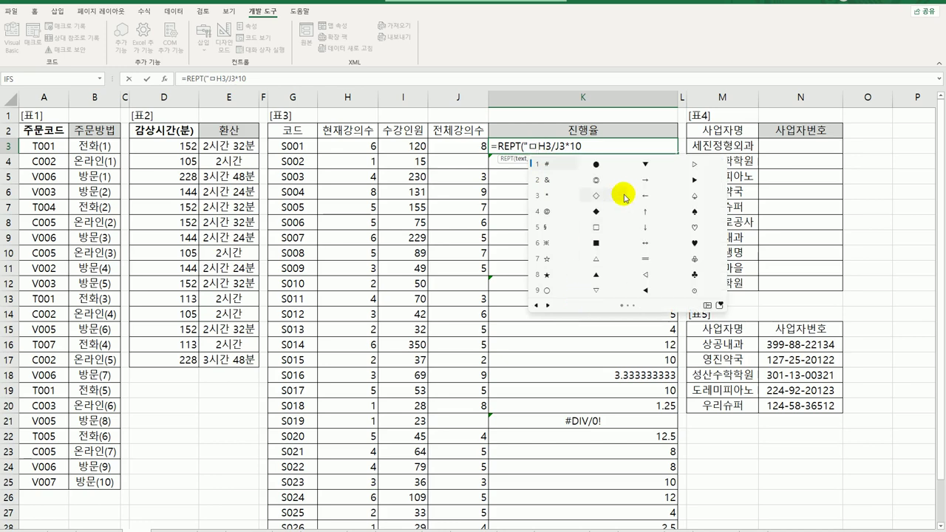
left_click(602, 245)
type("\",")
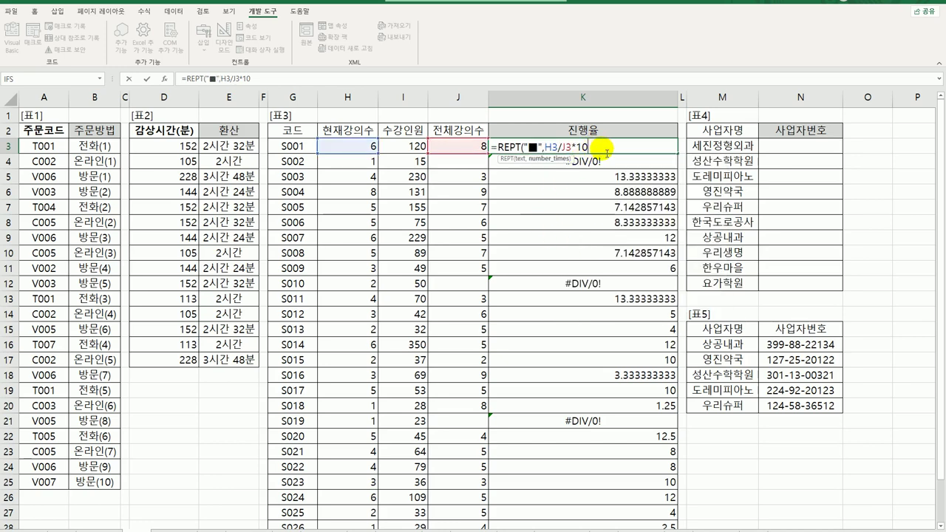
type(")")
key("Return")
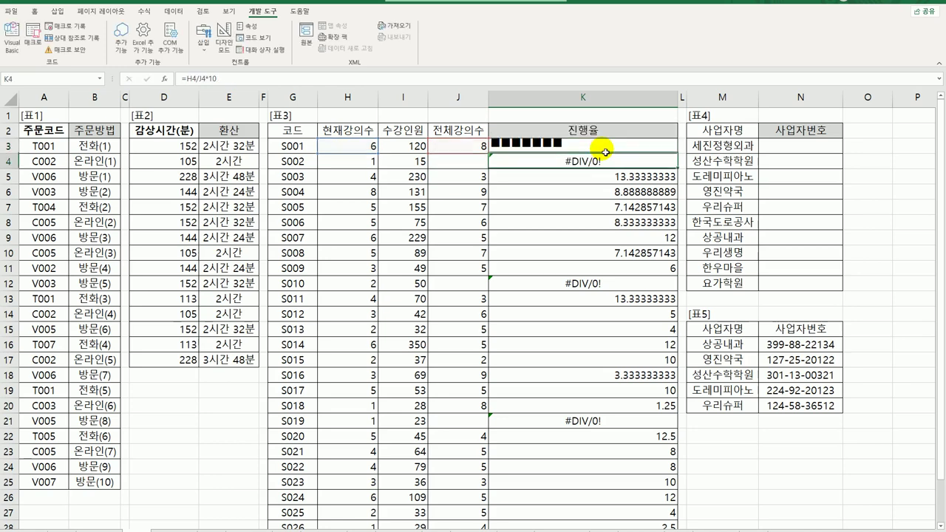
Fill K3's REPT formula down the 진행율 column
left_click(605, 147)
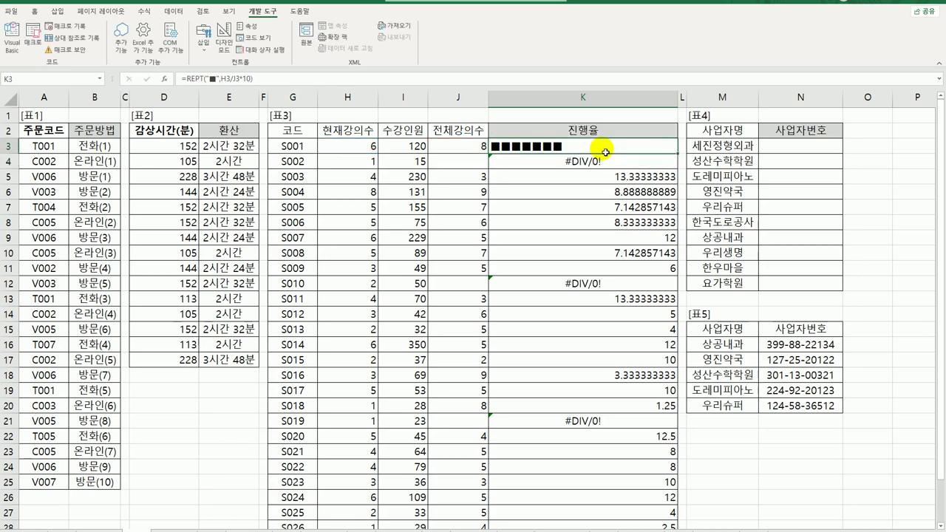
double_click(678, 153)
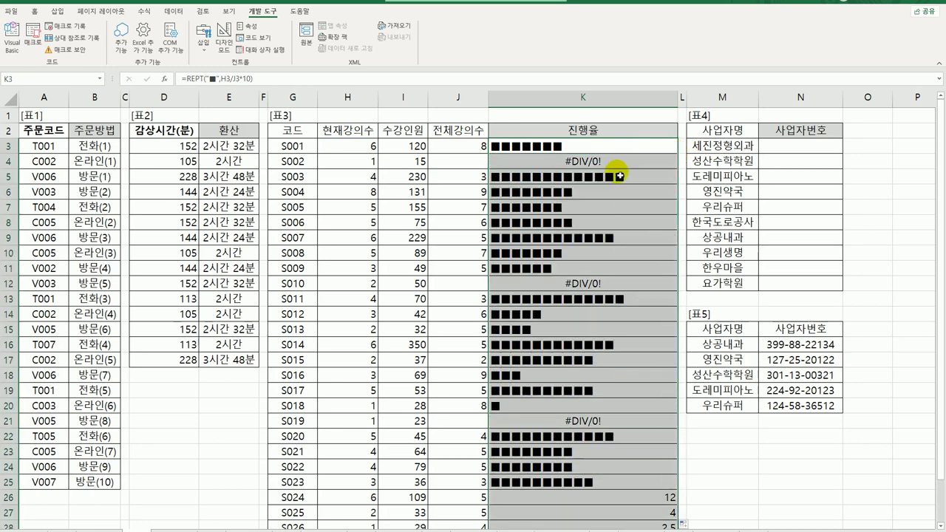
left_click(580, 152)
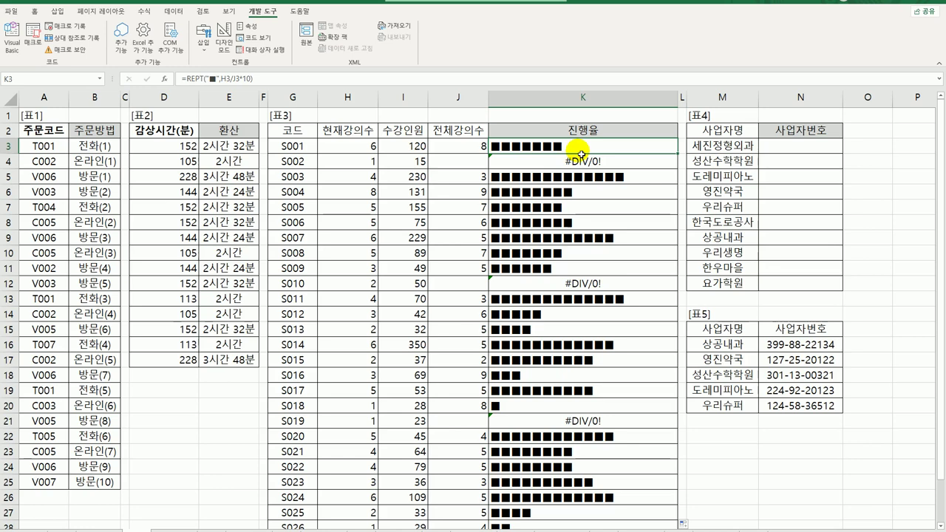
Append a joined TEXT function to K3's REPT formula, with H3/J3 as its value
double_click(581, 147)
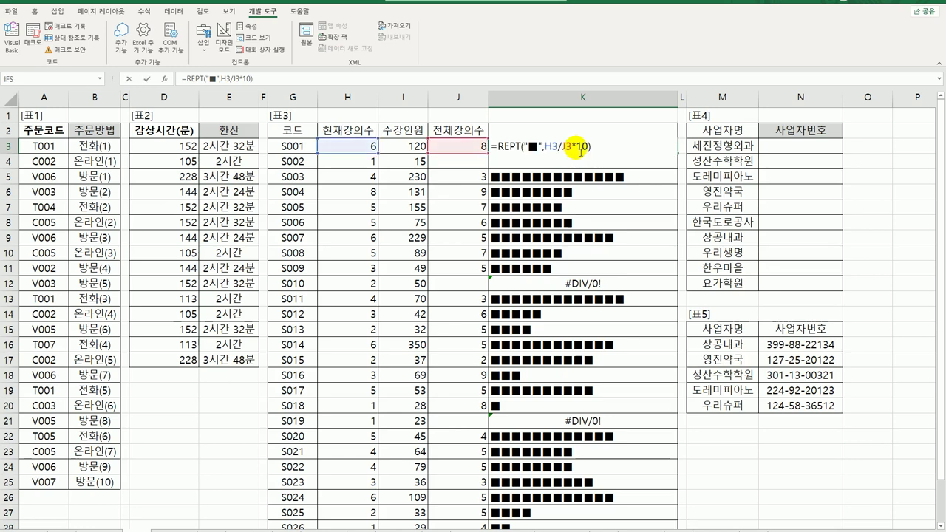
type("&")
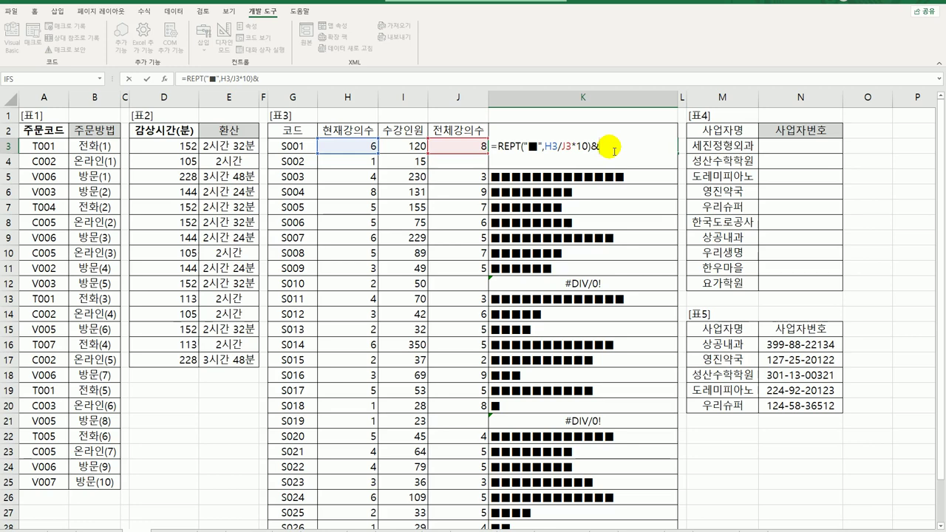
type("text")
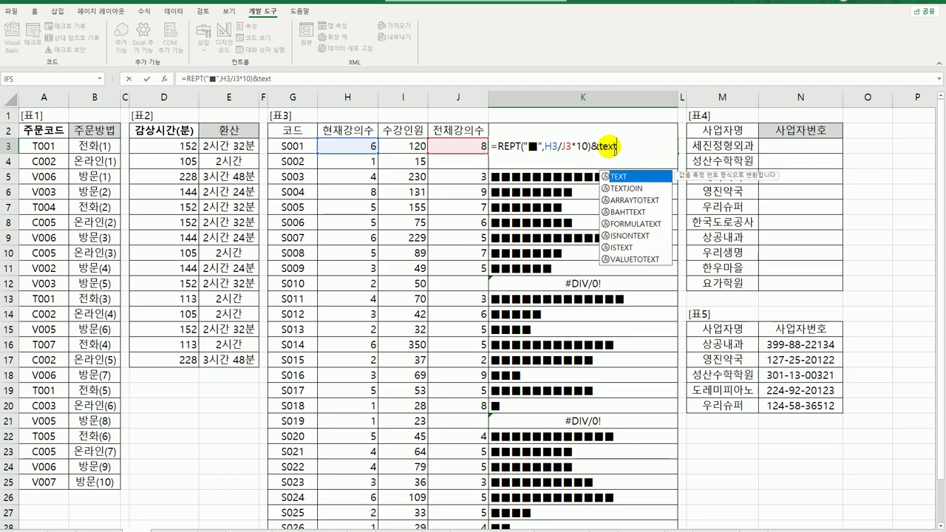
type("(")
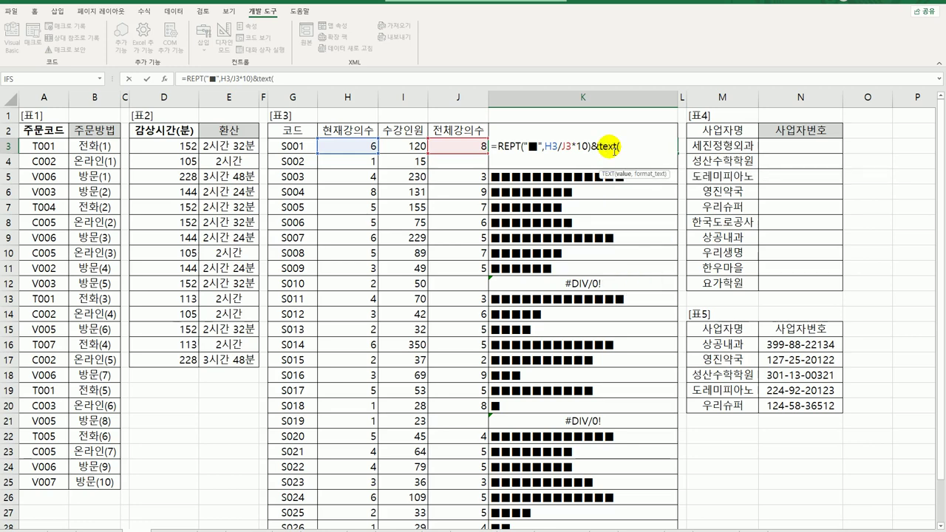
left_click(341, 146)
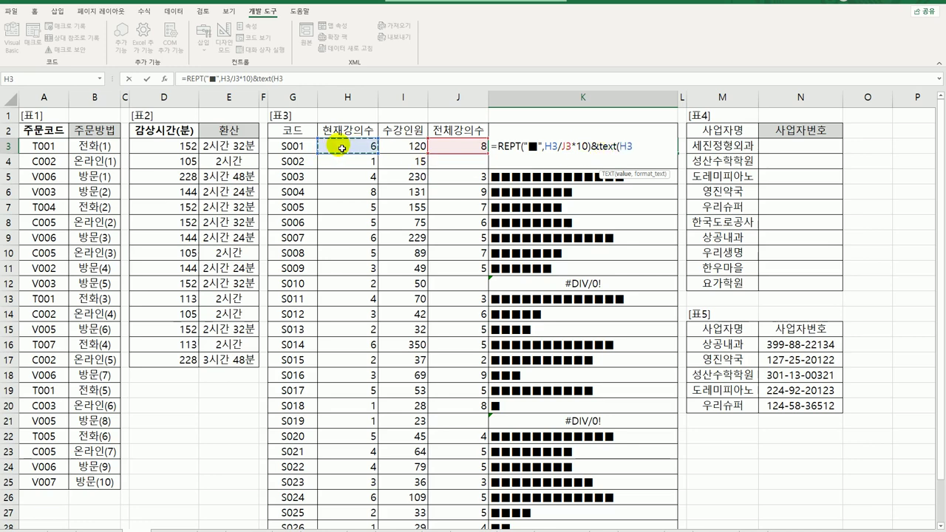
type("/")
left_click(468, 146)
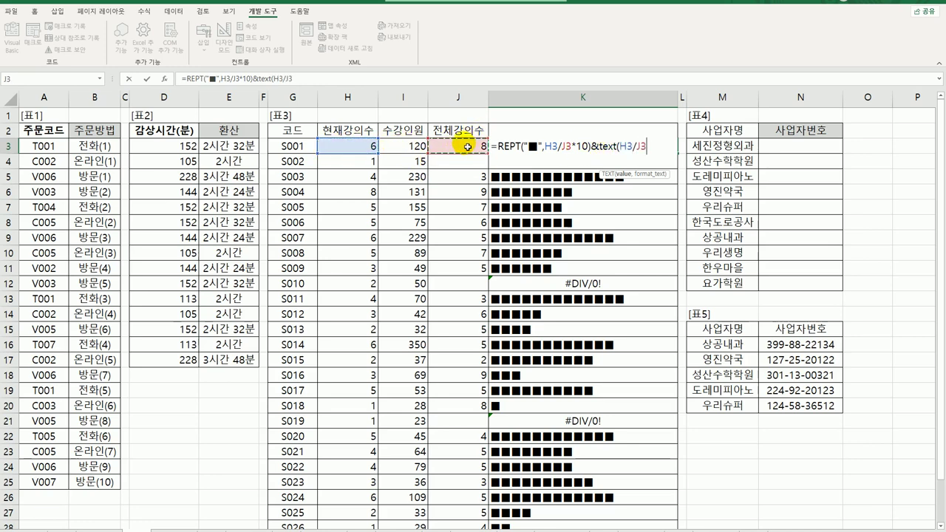
Set TEXT's format to "0.0%", enter K3's formula and fill it down the 진행율 column
type(",")
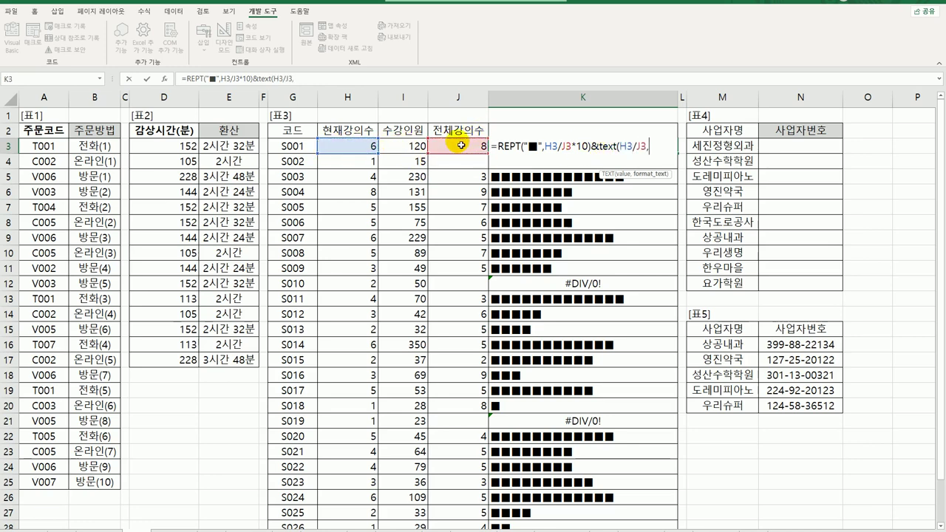
type("\"0.0%\"")
type(")")
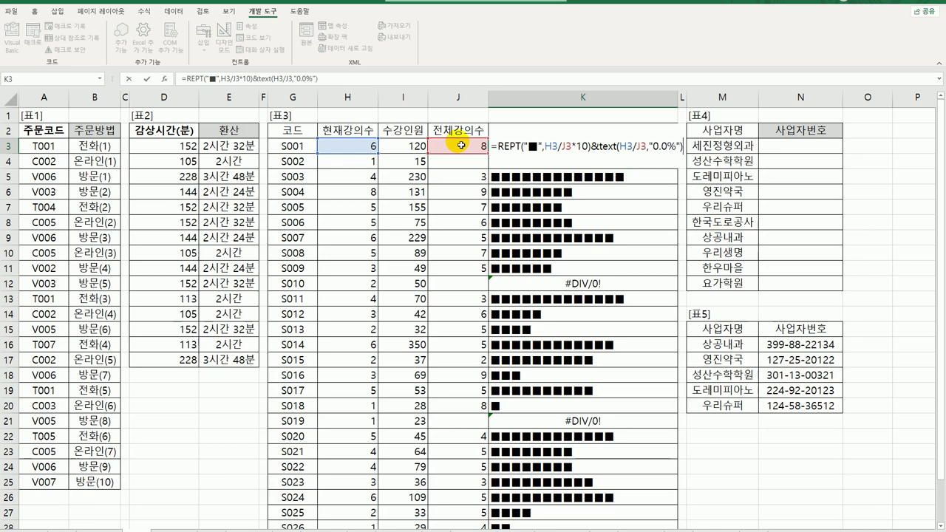
key("Return")
key("Up")
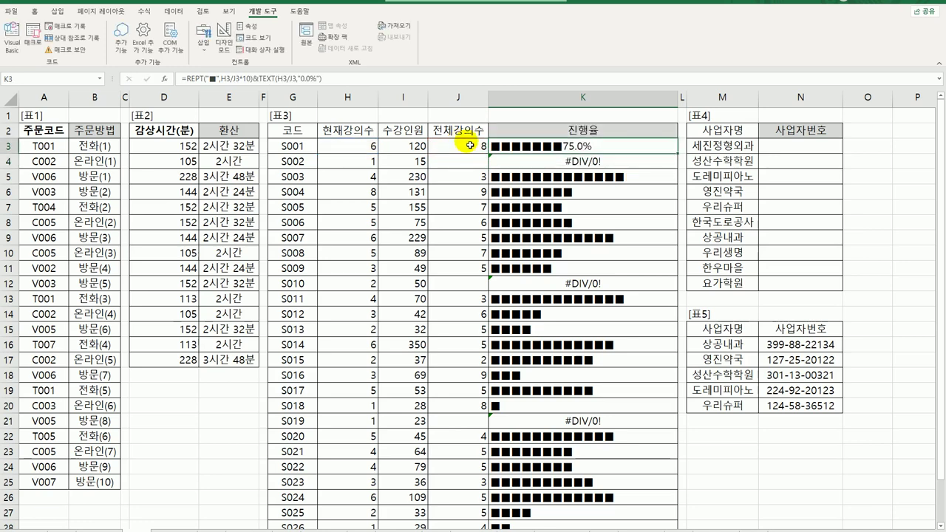
double_click(677, 156)
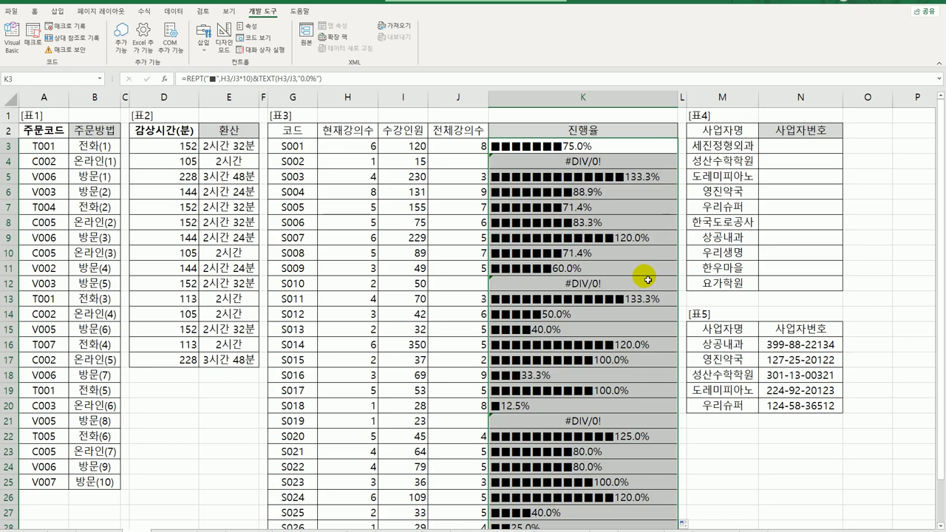
Wrap K3's whole formula in IFERROR with "신생강의" as the error value
double_click(500, 146)
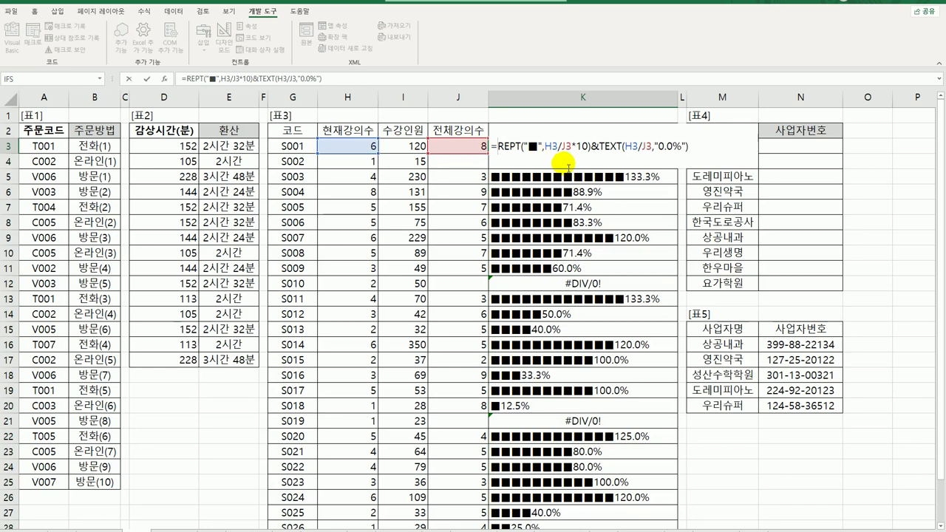
type("IFERROR(")
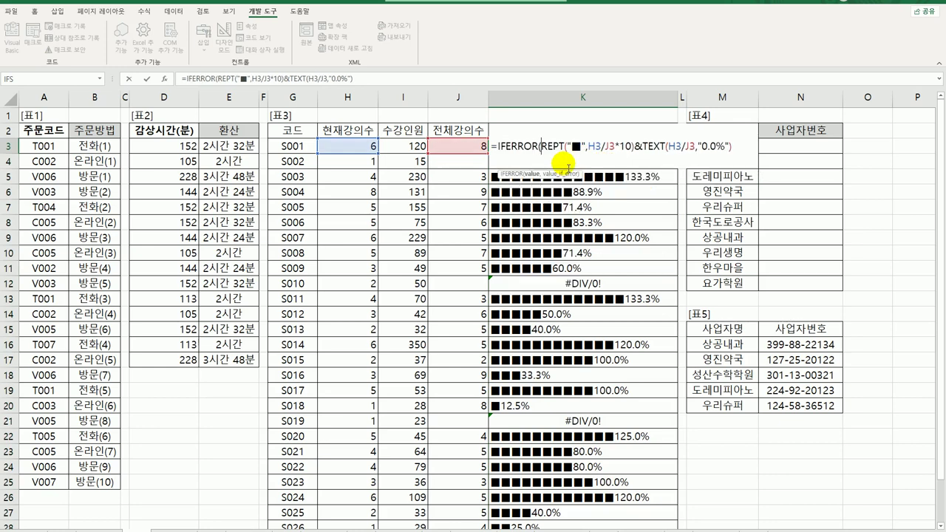
type(",\"")
type("tl")
type("신생강의")
type("\")")
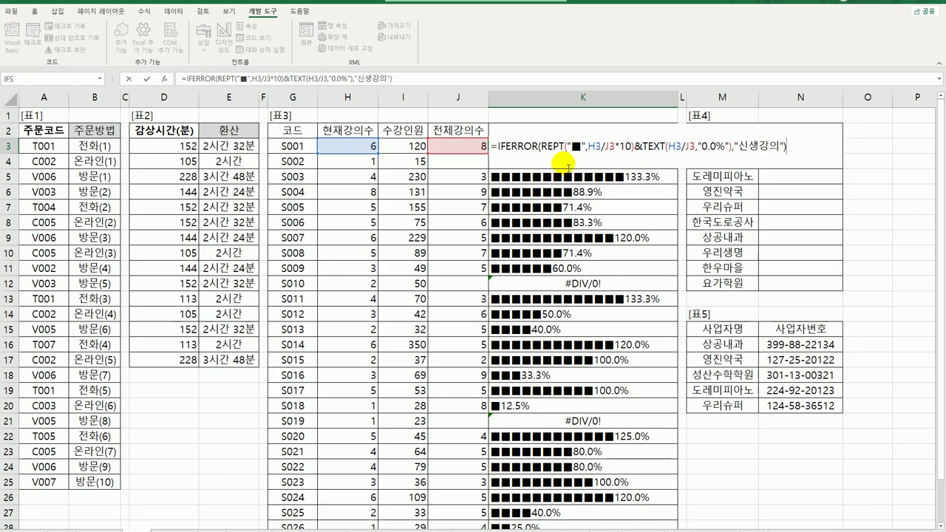
key("Return")
Fill K3's IFERROR formula down the 진행율 column and inspect K21
left_click(601, 151)
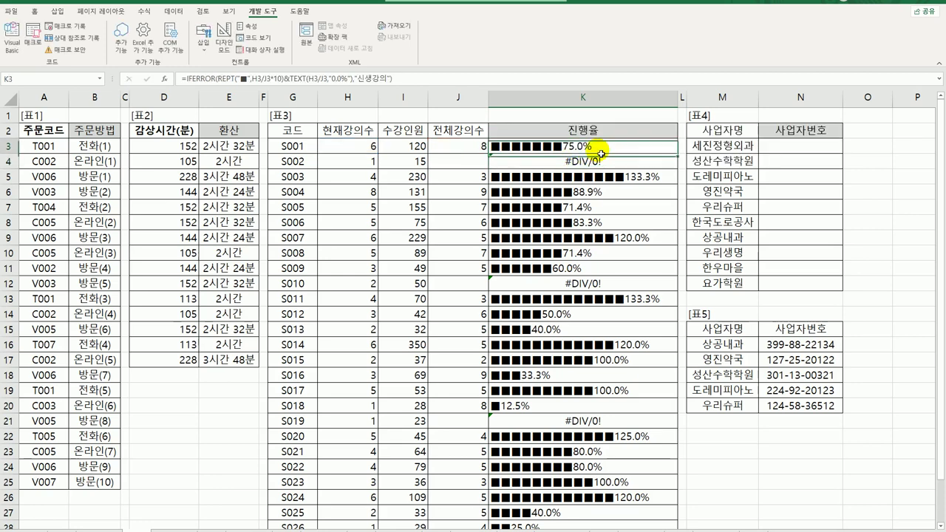
double_click(677, 154)
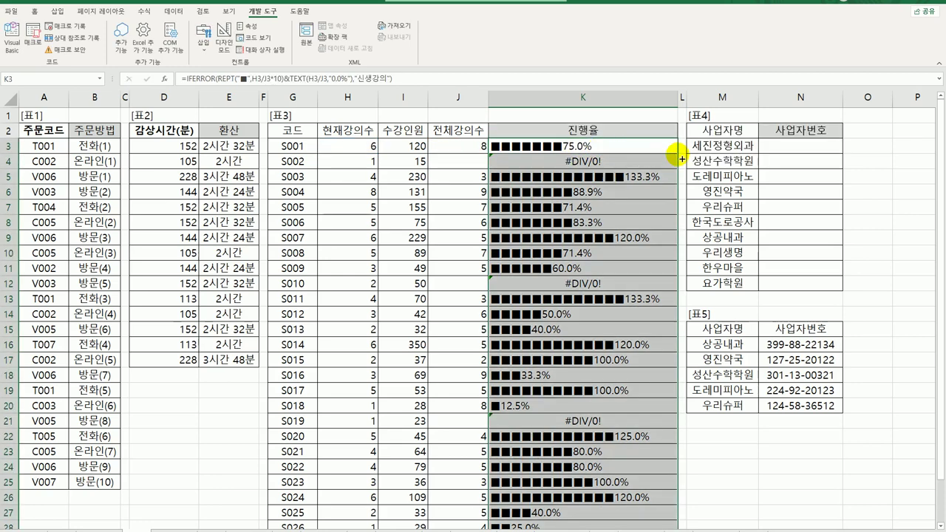
left_click(548, 426)
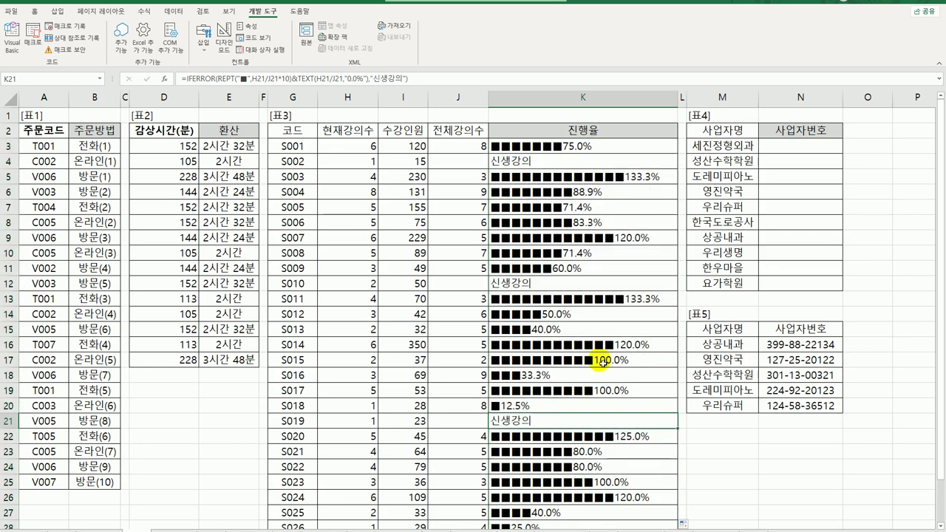
Start a VLOOKUP formula in N3 with M3 as the lookup value and $M$16:$N$20 as the absolute table range
left_click(804, 152)
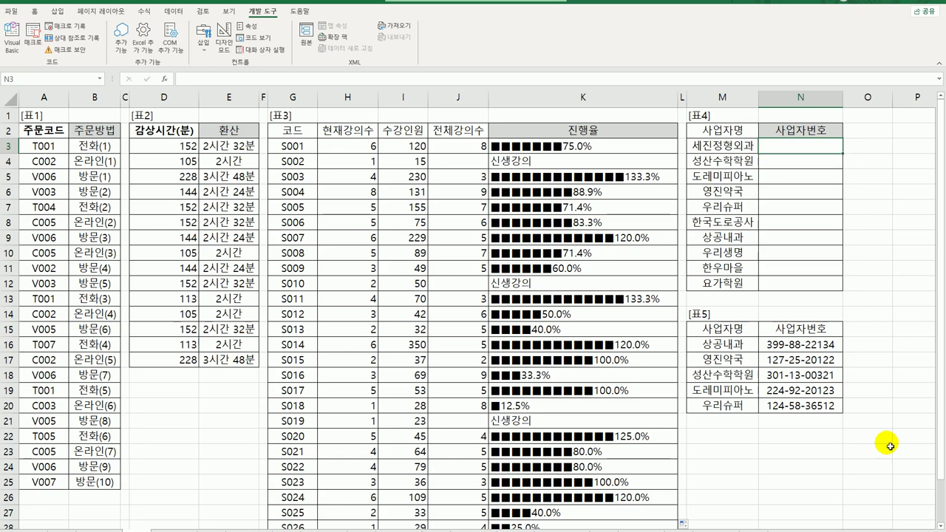
type("=")
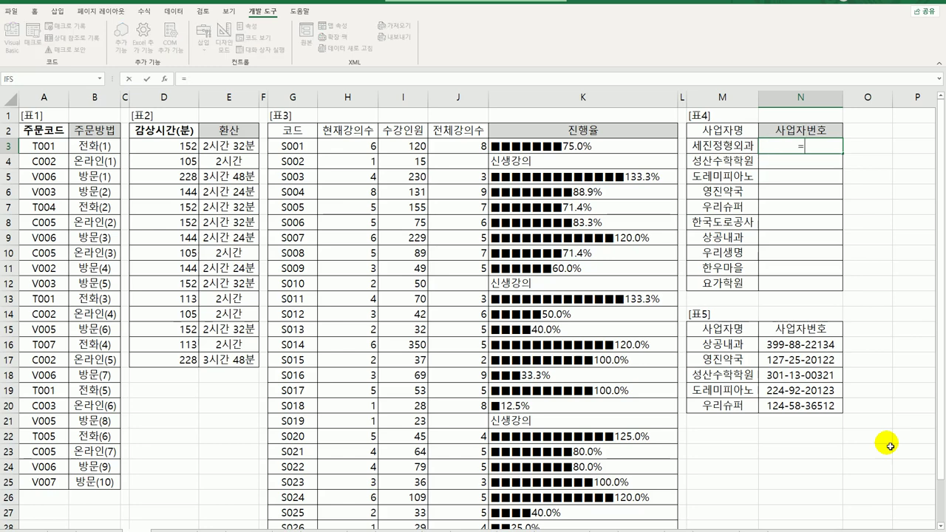
type("vl")
key("Tab")
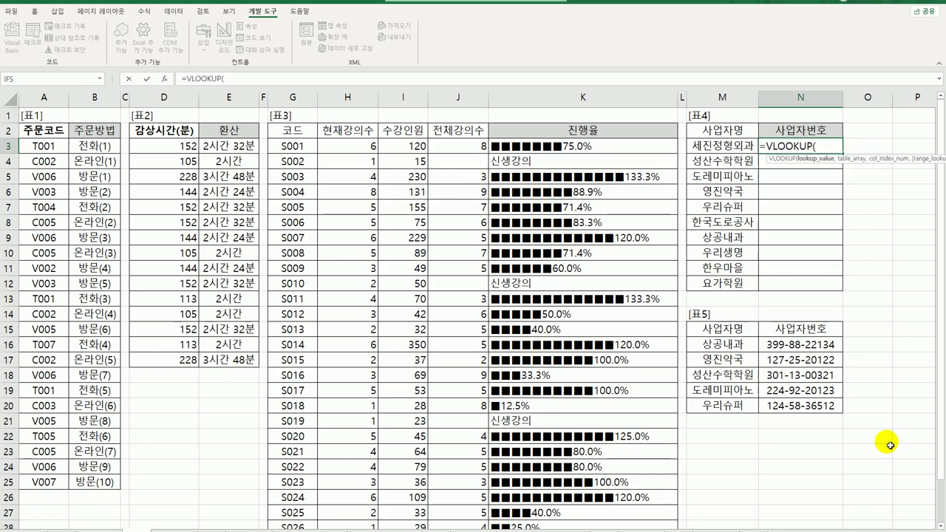
left_click(722, 146)
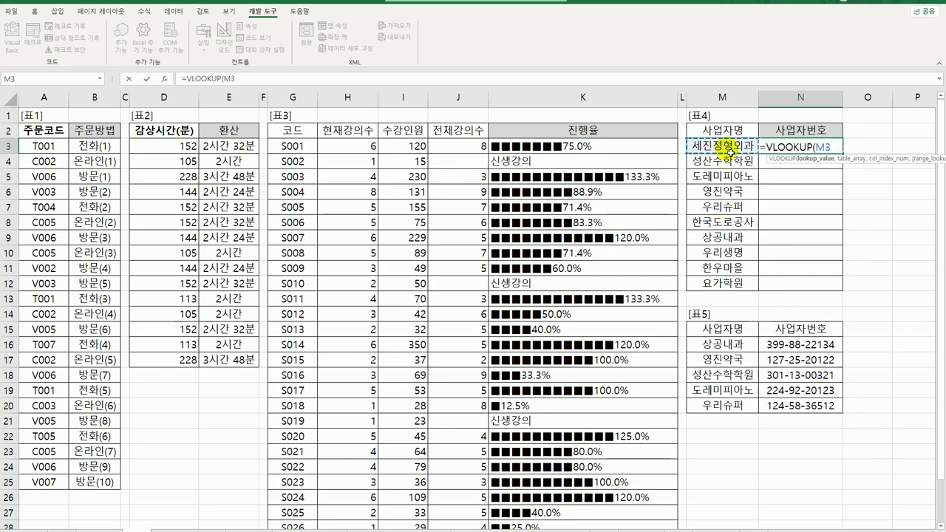
type(",")
left_click_drag(728, 344, 798, 405)
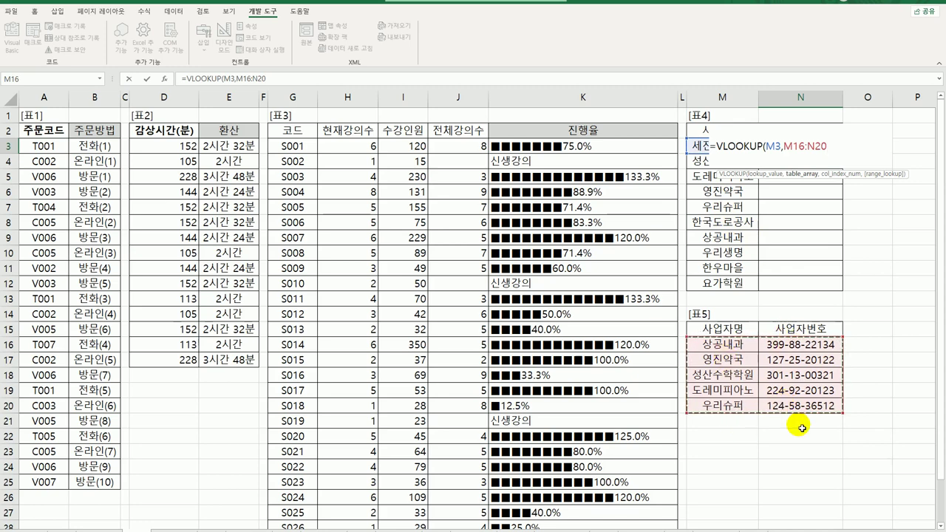
key("F4")
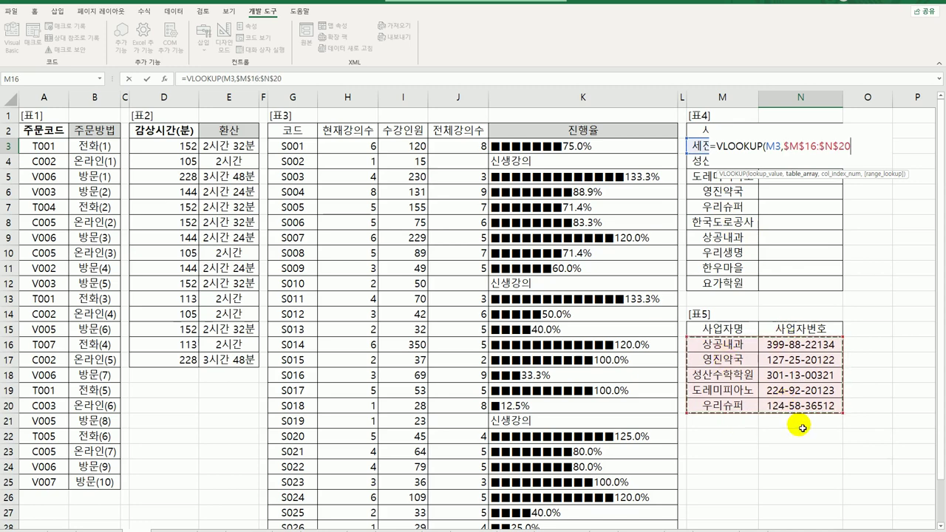
Complete N3's VLOOKUP with column 2 and FALSE for an exact match, and fill it down to N12
type(",")
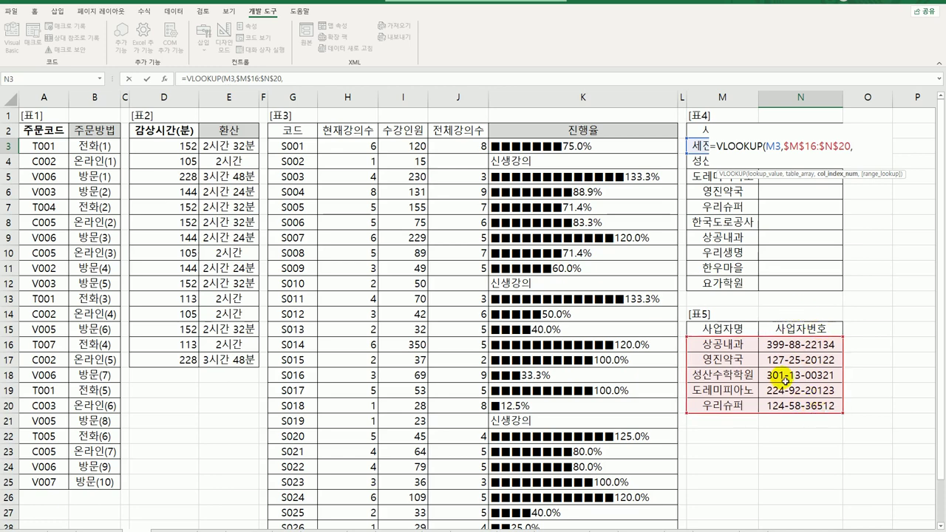
type("2,")
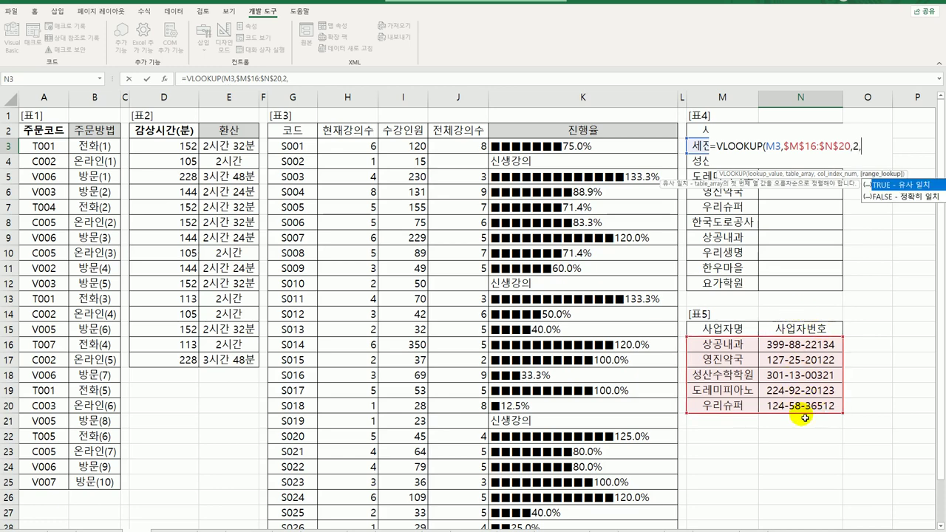
double_click(885, 198)
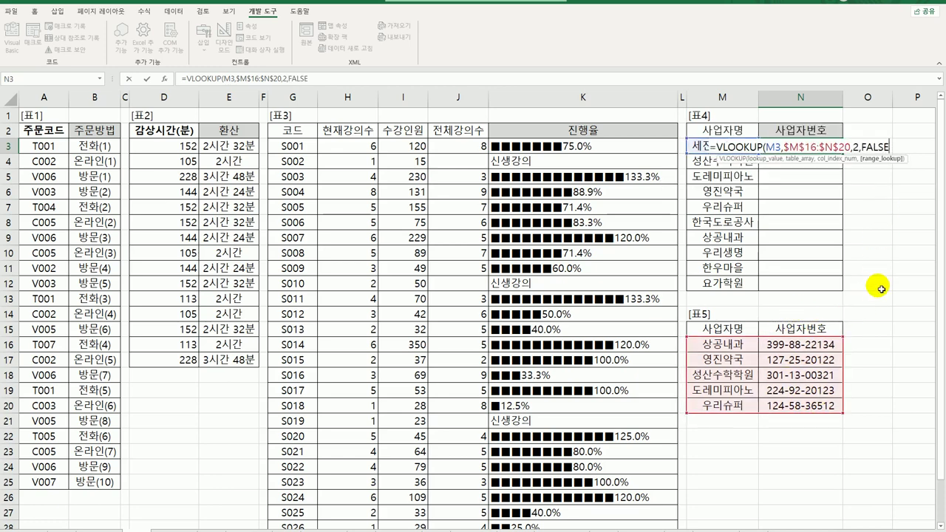
type(")")
key("Return")
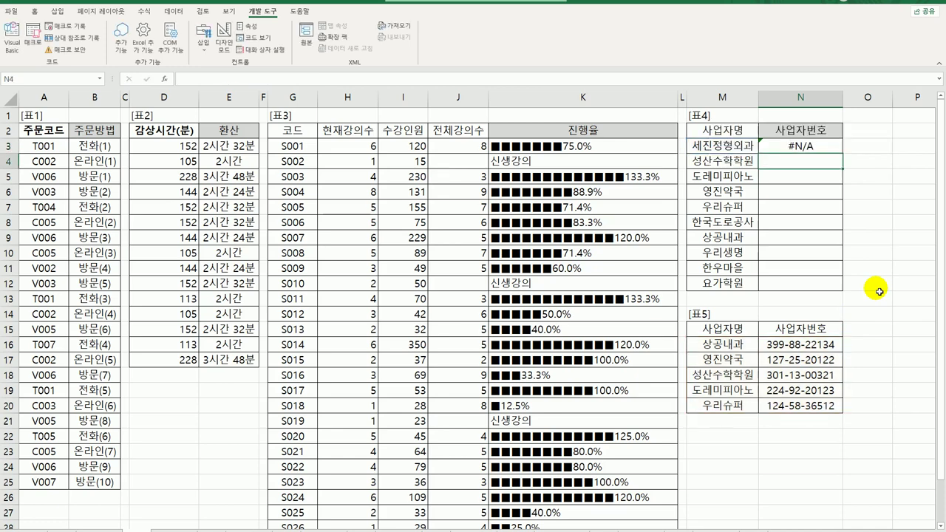
left_click(825, 146)
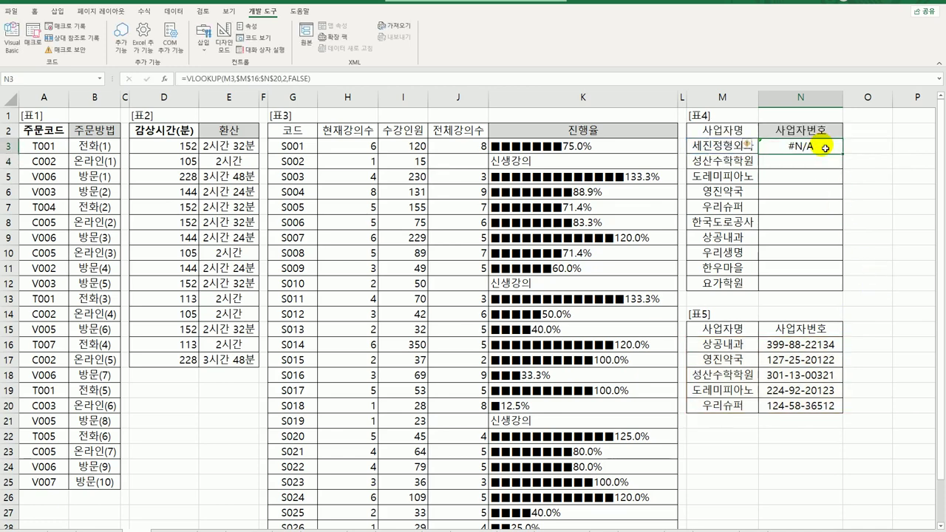
left_click_drag(842, 153, 840, 290)
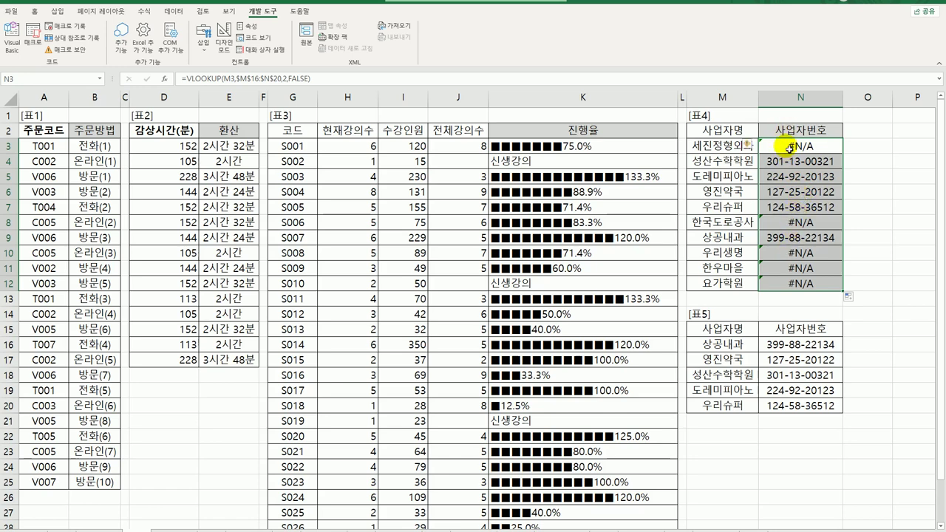
Insert a REPLACE function around N3's VLOOKUP, using the lookup result as the old text
double_click(787, 145)
left_click(713, 149)
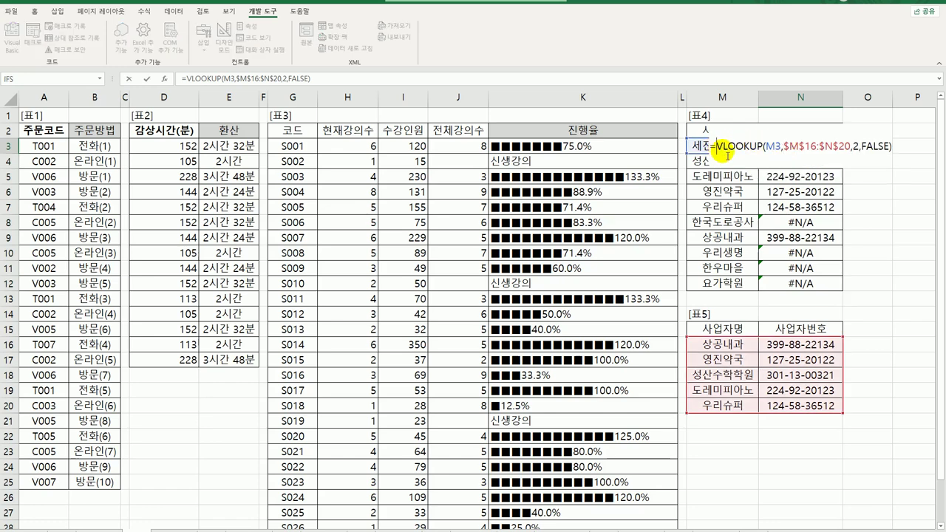
type("repl")
key("Tab")
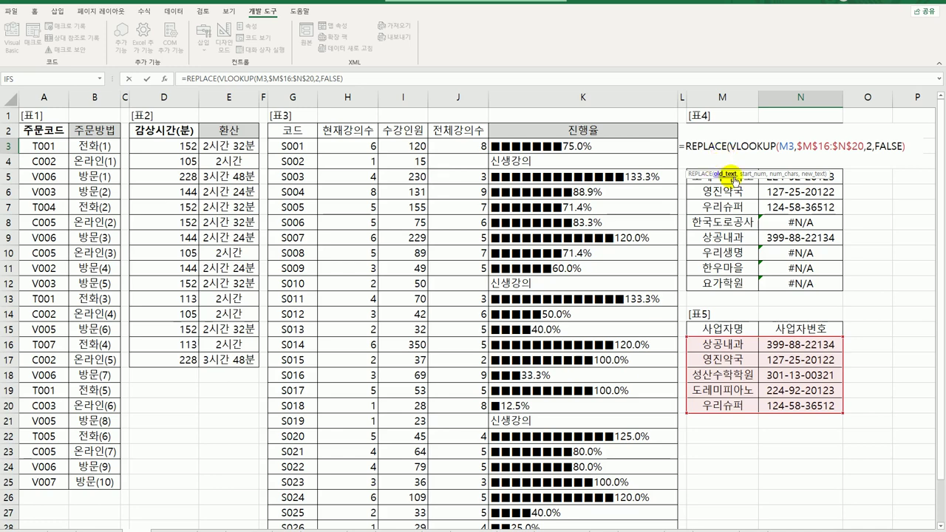
left_click(915, 151)
type(",")
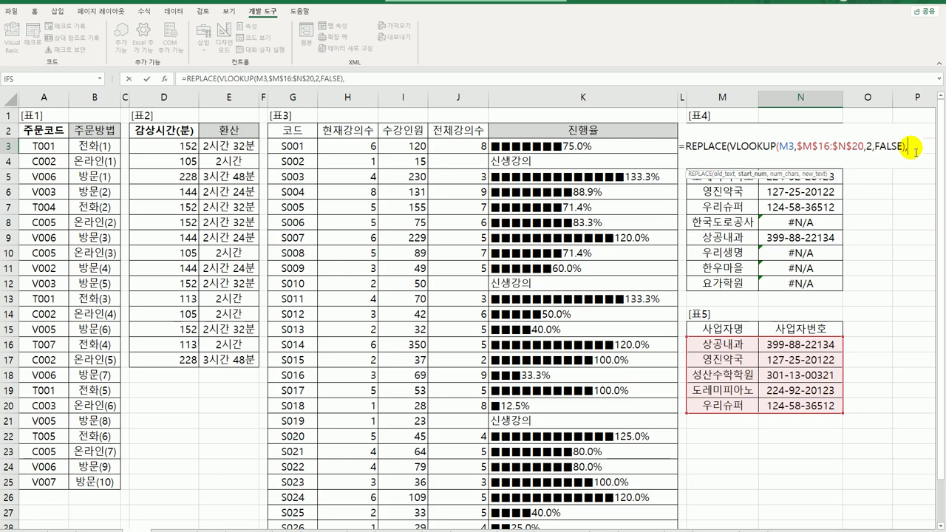
Complete N3's REPLACE with start position 5, 2 characters and "○○" as the new text, and fill it down to N12
type("5")
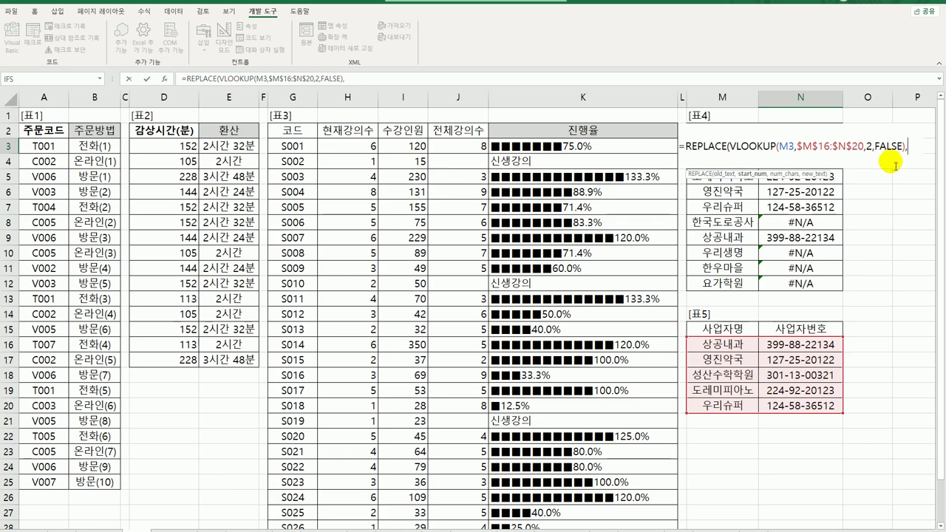
type(",")
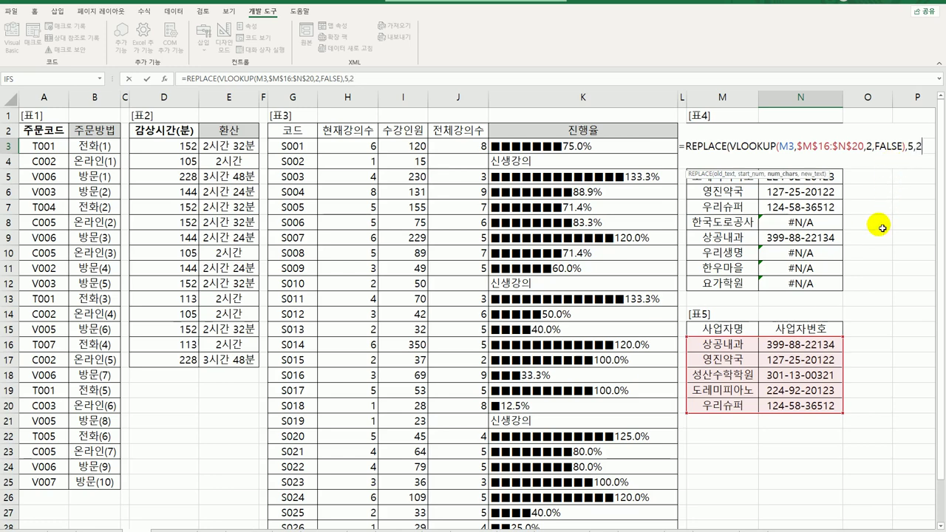
type("2,\"")
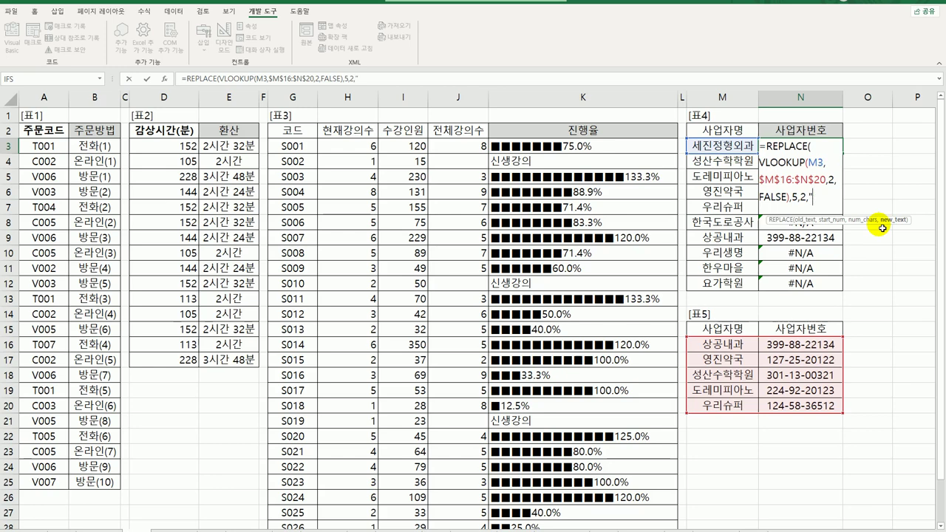
type("ㅁ")
key("Hangul_Hanja")
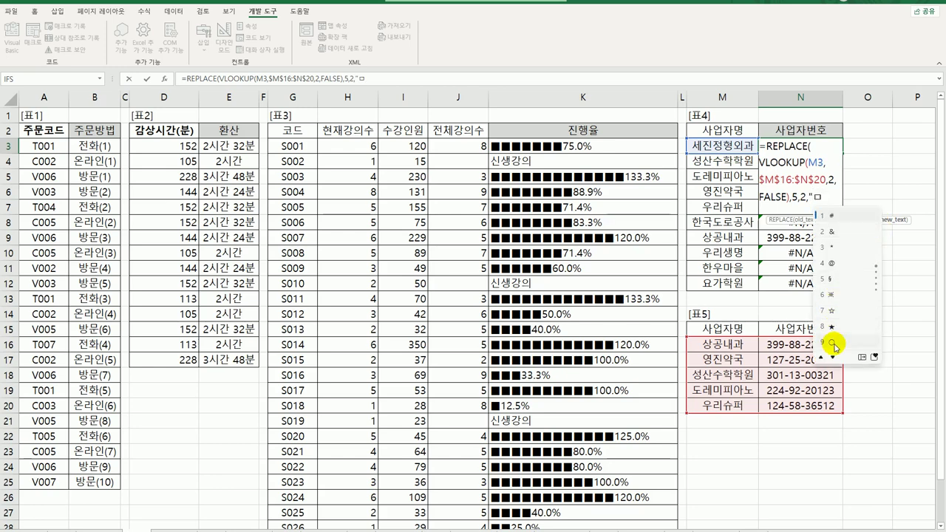
left_click(833, 345)
type("ㅁ")
key("Hangul_Hanja")
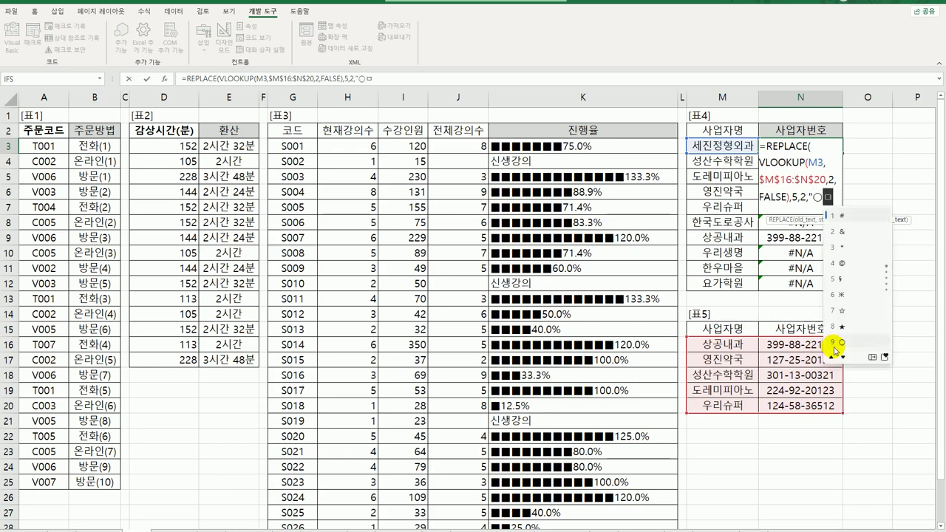
left_click(834, 344)
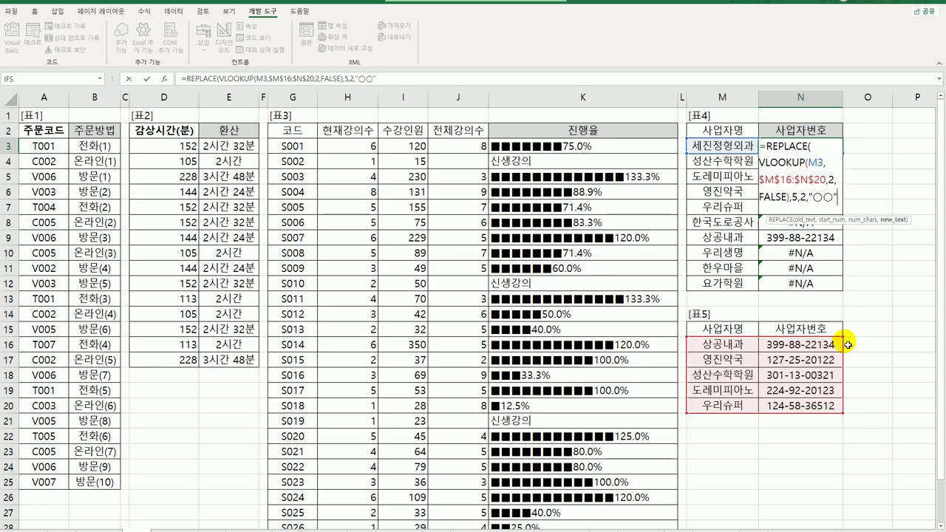
key("Return")
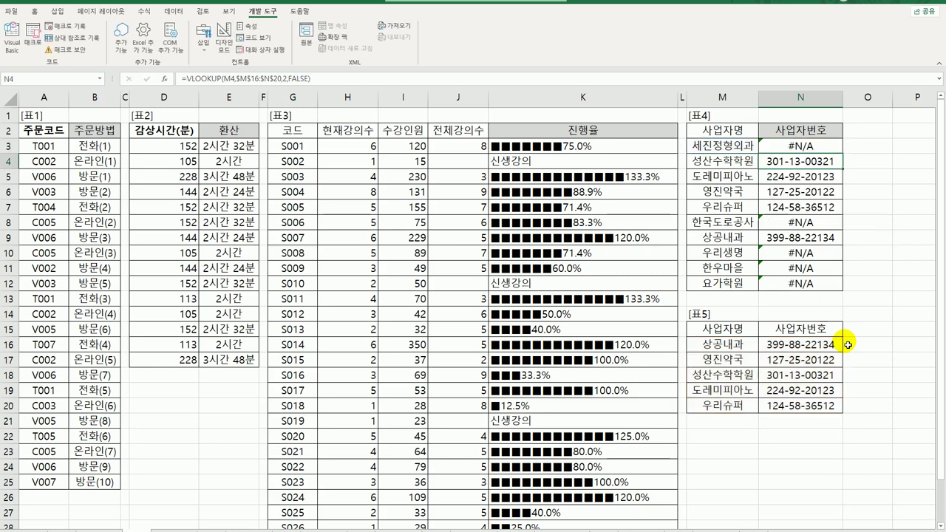
left_click(811, 145)
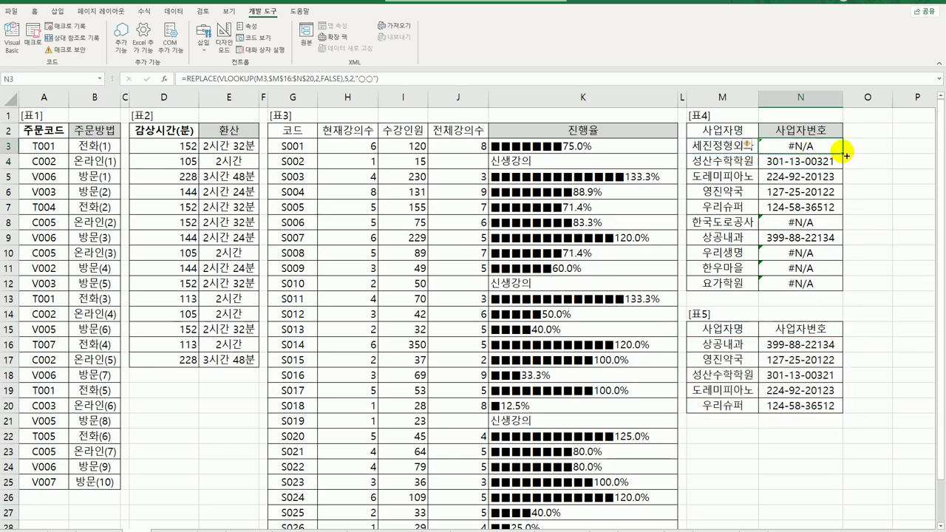
left_click_drag(842, 154, 845, 292)
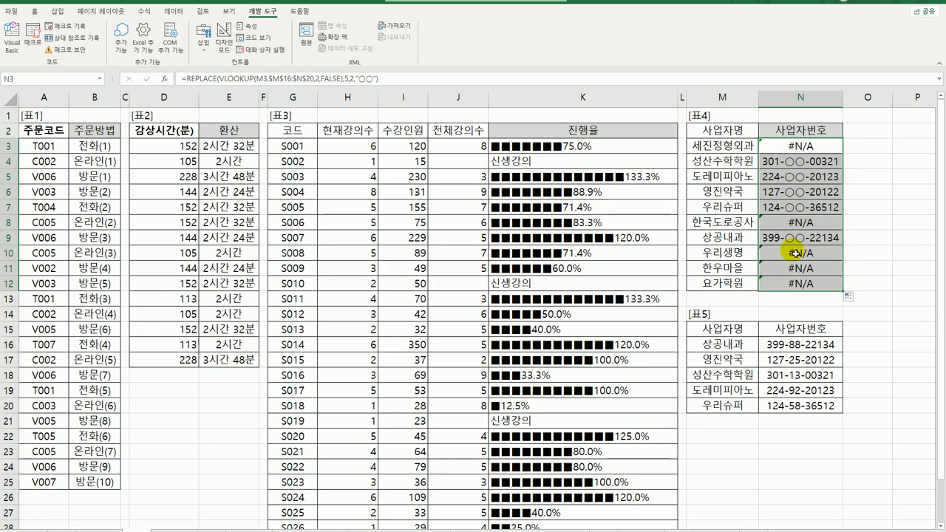
Wrap N3's REPLACE formula in IFERROR with an empty string "" as the error value
left_click(786, 148)
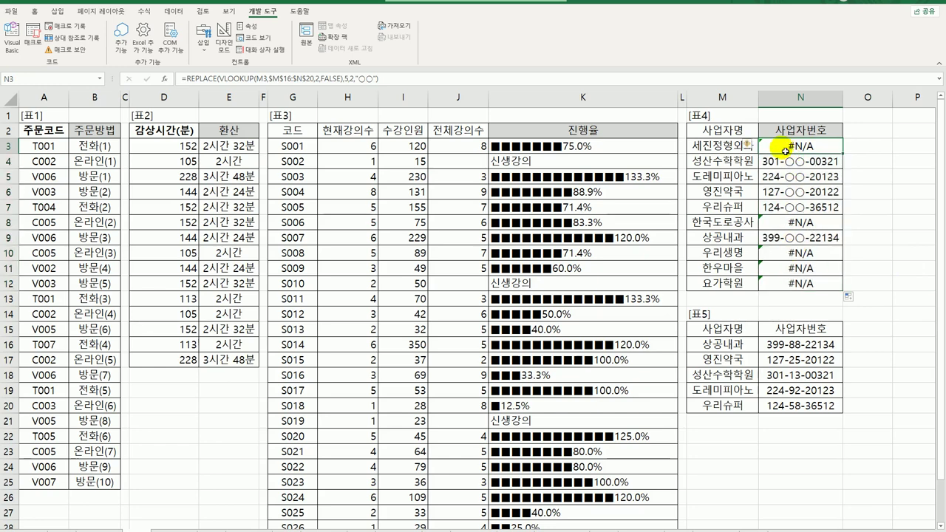
double_click(781, 153)
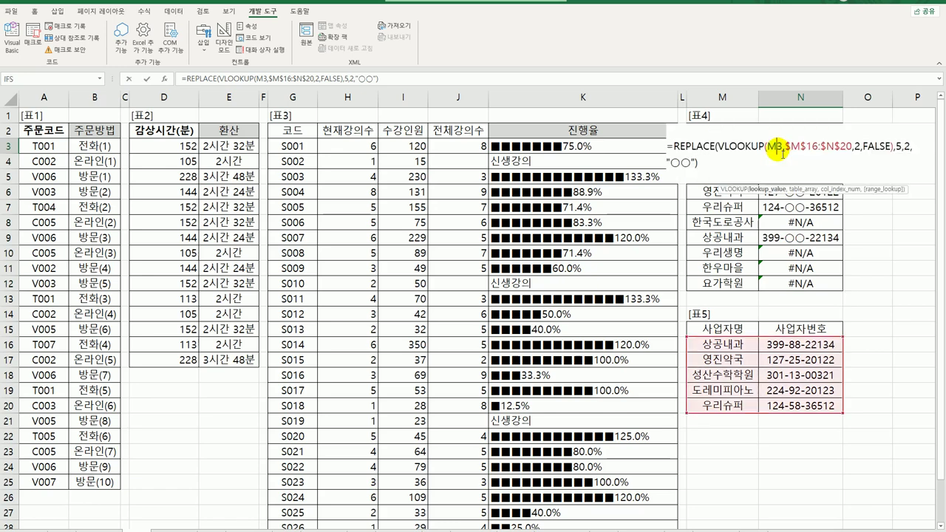
key("Home")
key("Right")
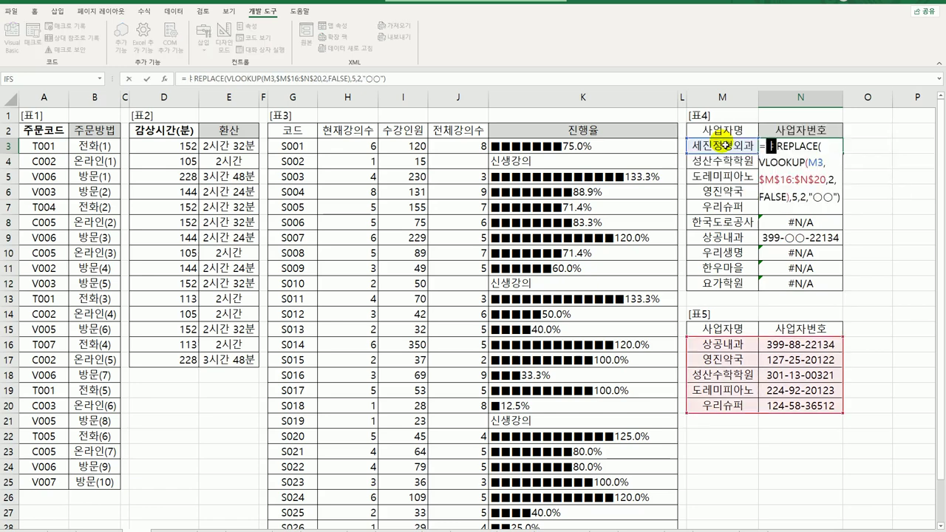
type("IFE")
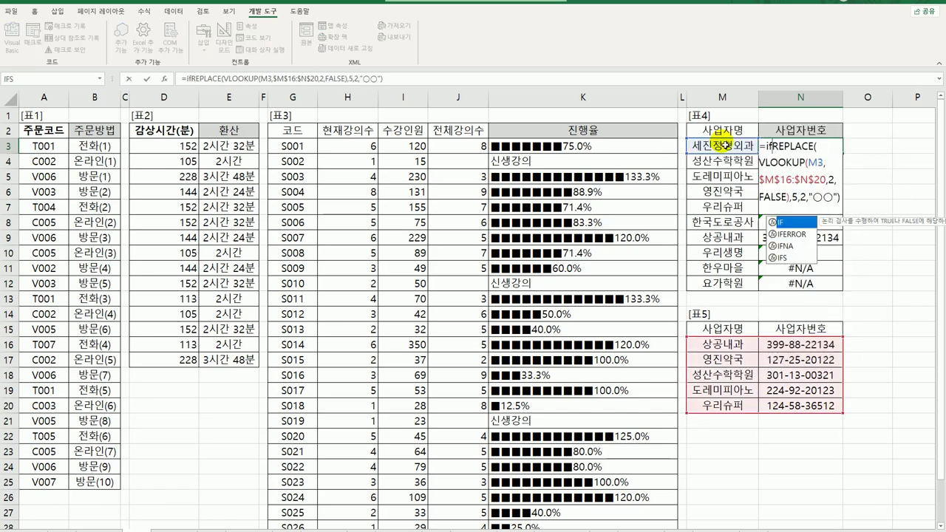
key("Tab")
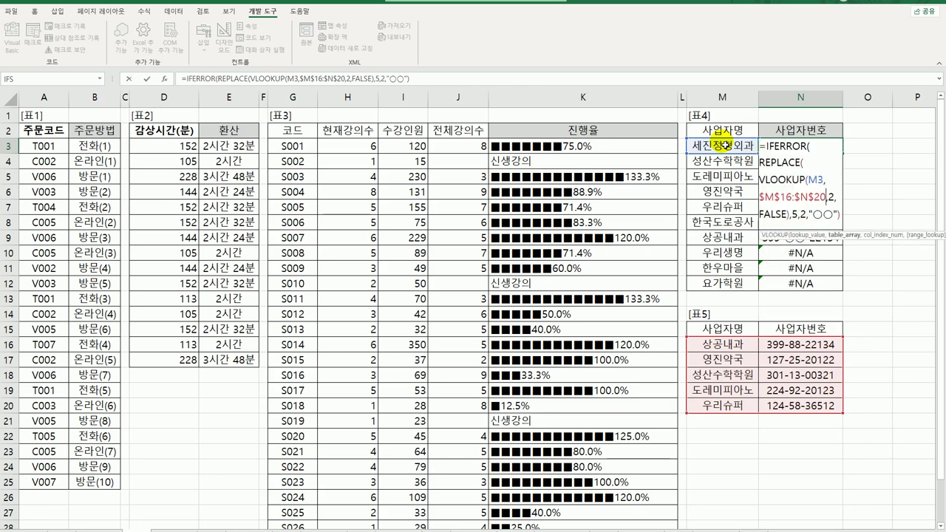
key("End")
type(",")
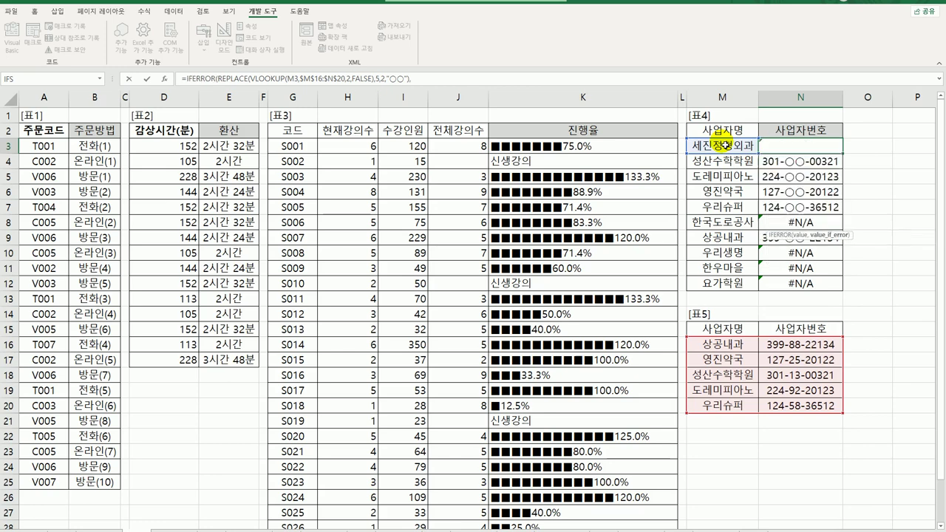
type("\"\")")
key("Return")
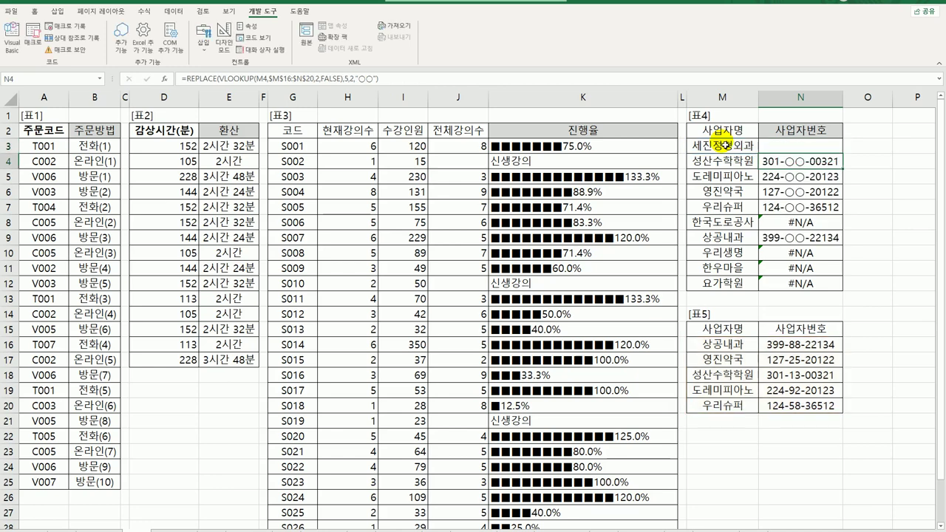
Fill N3's IFERROR formula down the 사업자번호 column to N12
left_click(812, 149)
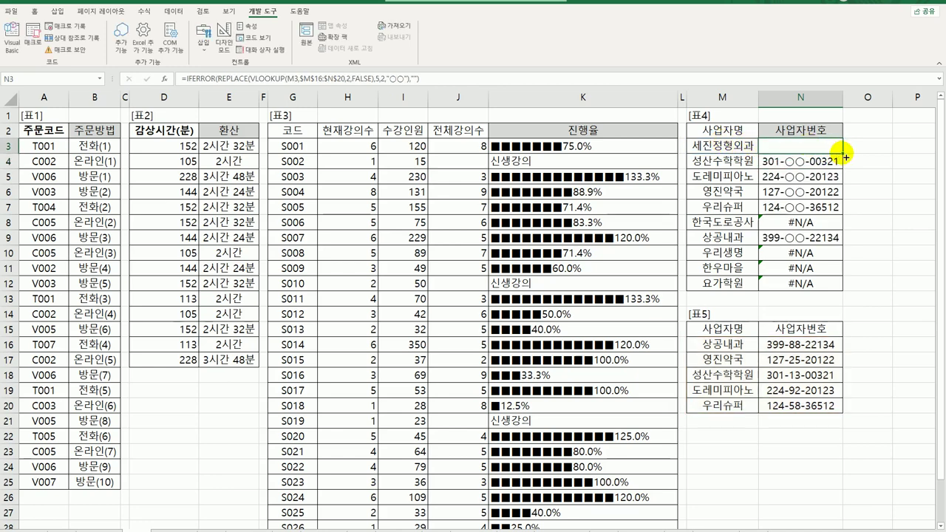
double_click(842, 153)
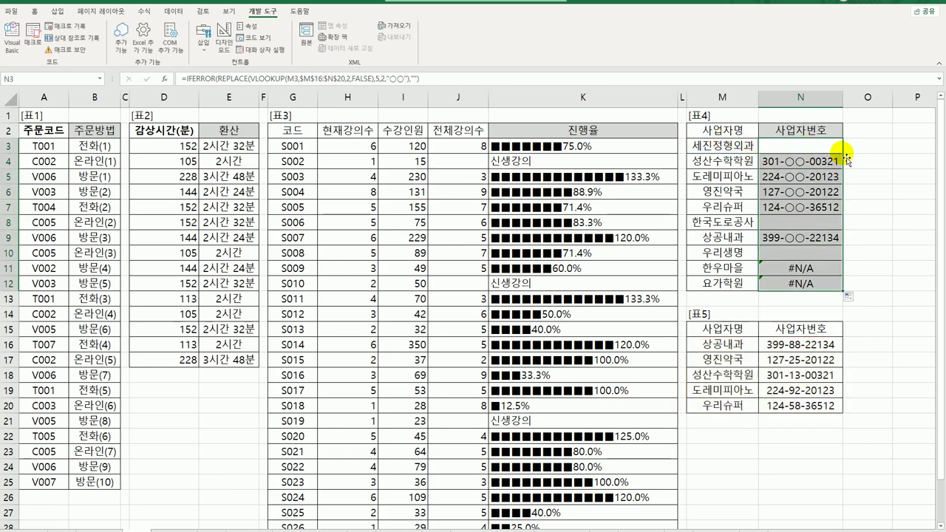
left_click(807, 150)
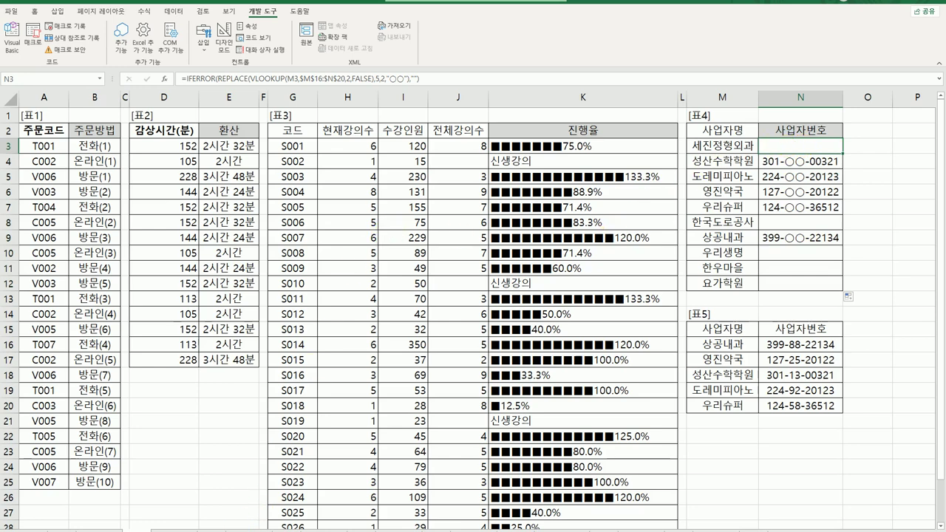
left_click(43, 115)
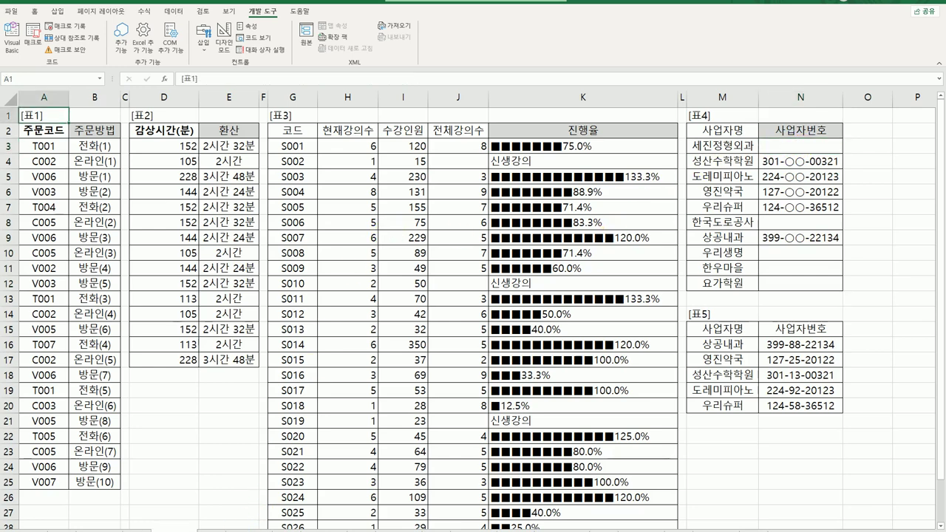
left_click(800, 145)
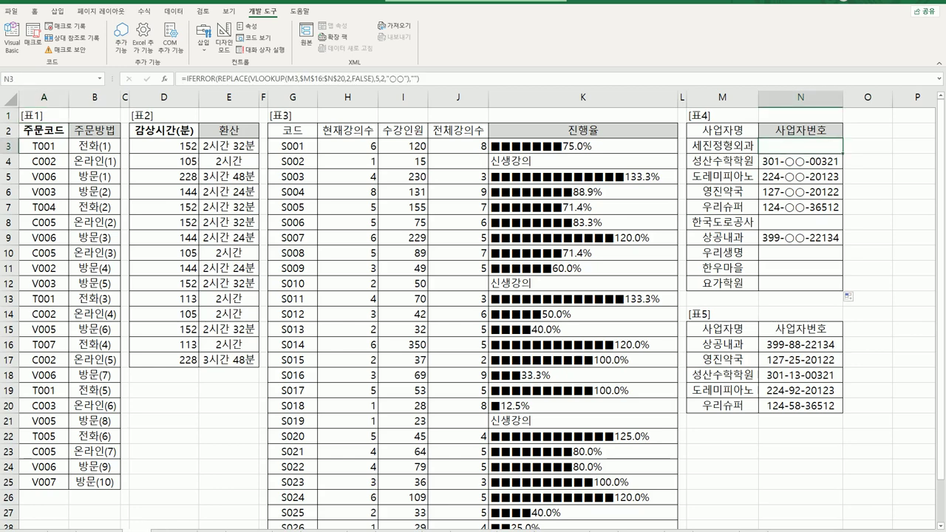
left_click(43, 116)
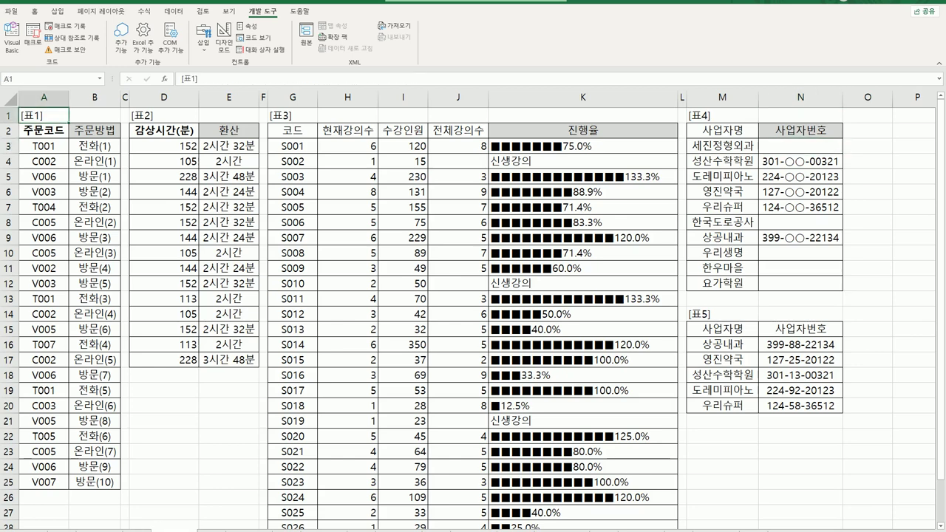